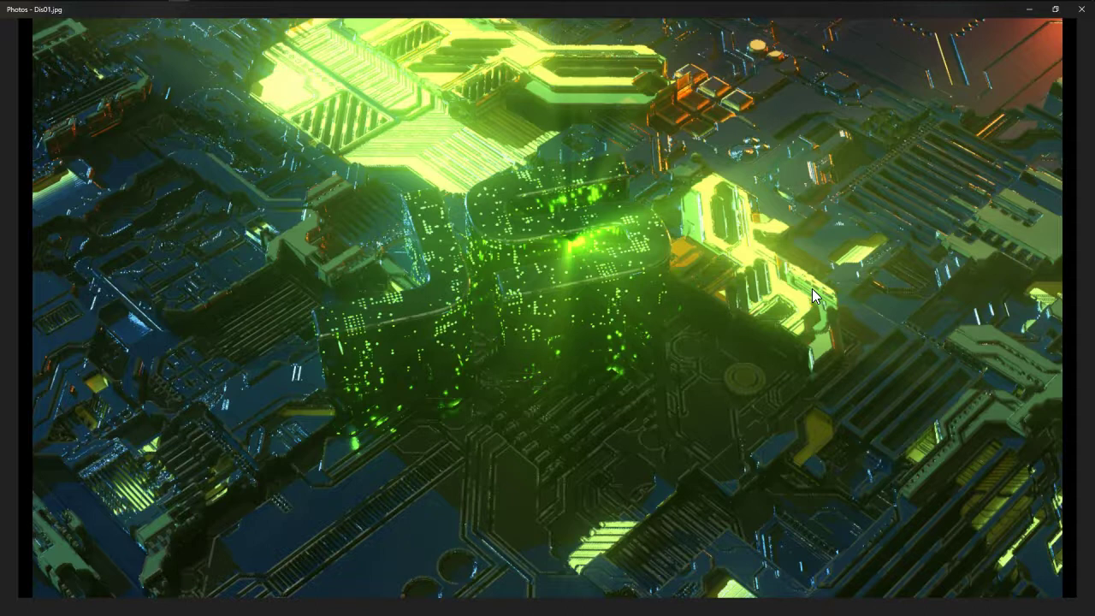
# - View the finished circuit-board render Dis01.jpg in Photos, then close the viewer
pyautogui.click(833, 297)
pyautogui.click(723, 287)
pyautogui.click(288, 492)
pyautogui.click(247, 455)
pyautogui.click(273, 430)
# - Close the photo viewer, bring up Cinema 4D's empty scene, and open a Chrome window
pyautogui.click(1081, 10)
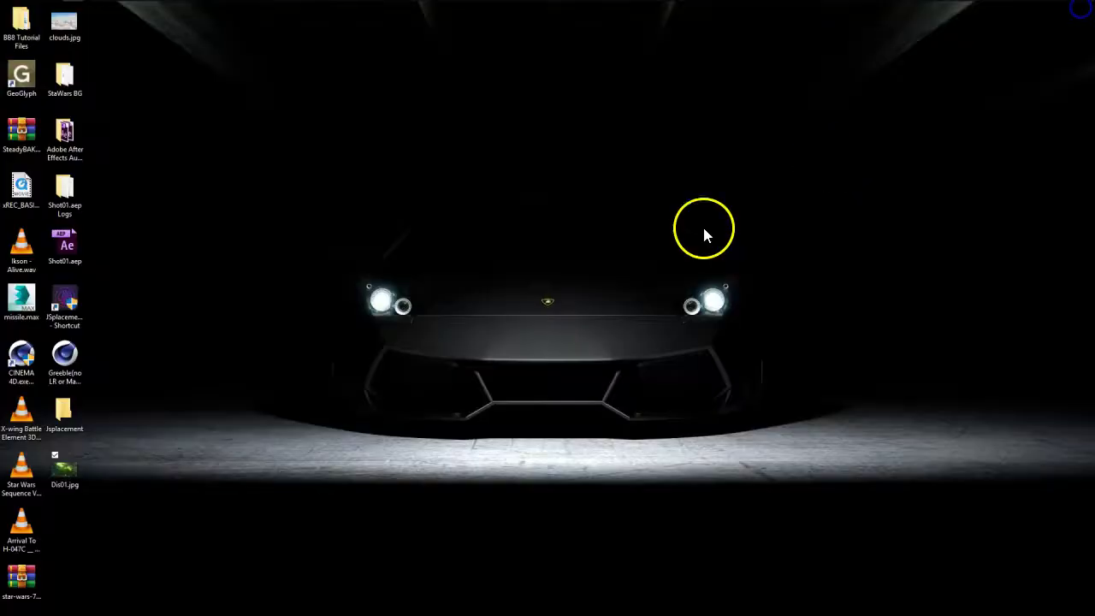
pyautogui.click(423, 226)
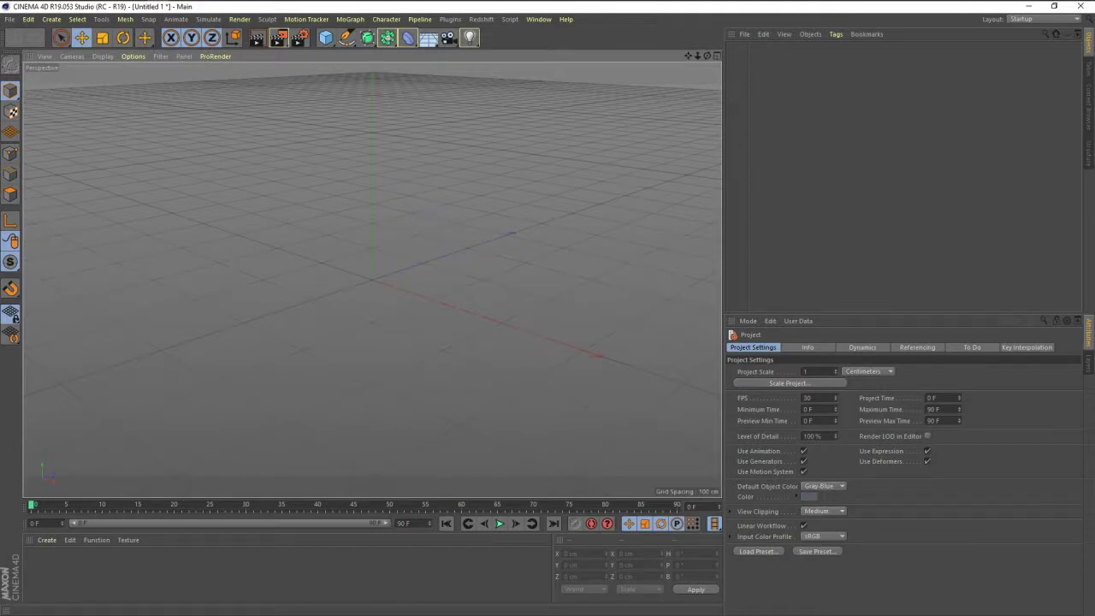
pyautogui.click(306, 157)
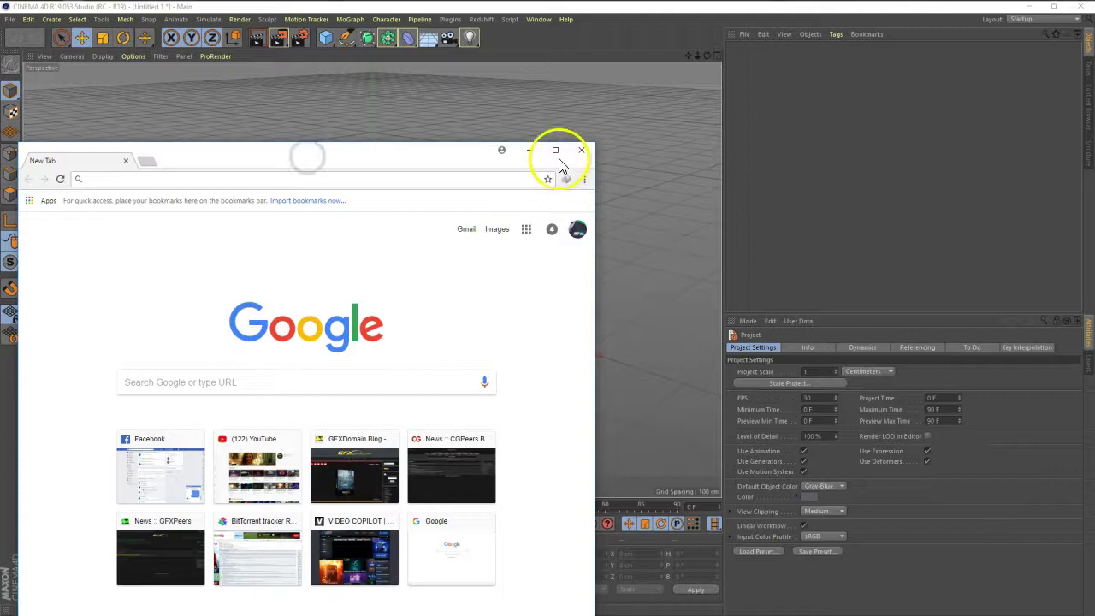
# - Maximize Chrome, search 'jsplacement c4d', and open the windmillart.net JSplacement result
pyautogui.click(555, 151)
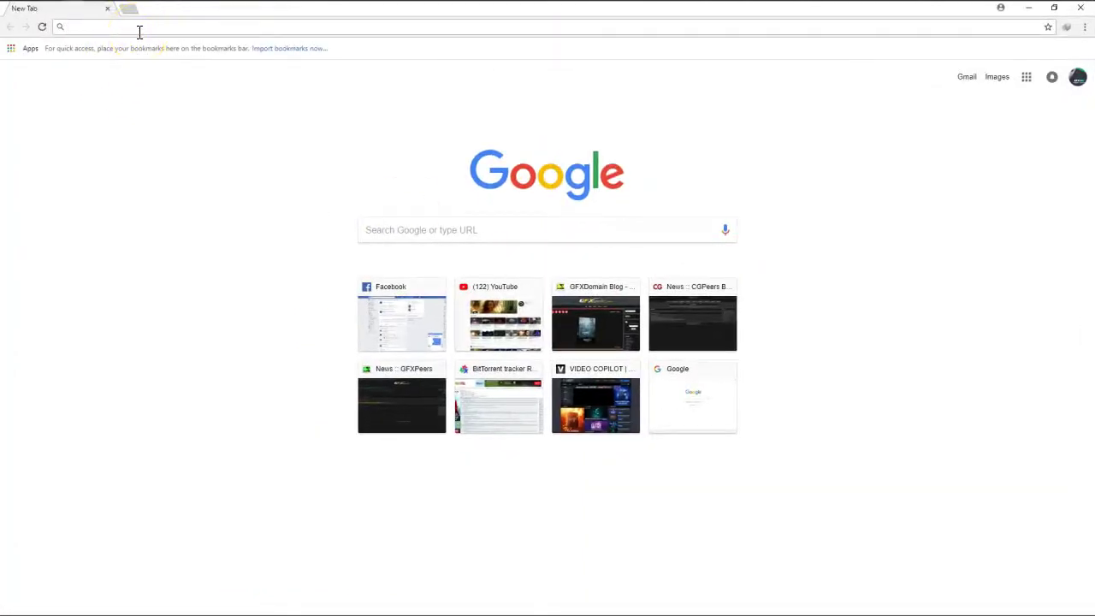
pyautogui.write('jspl')
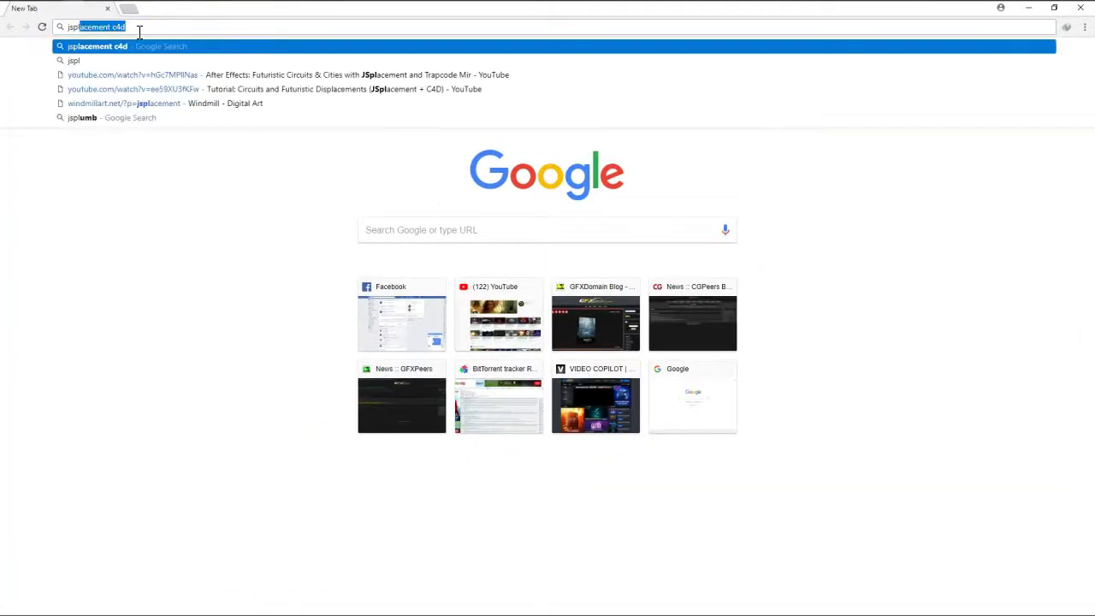
pyautogui.click(145, 46)
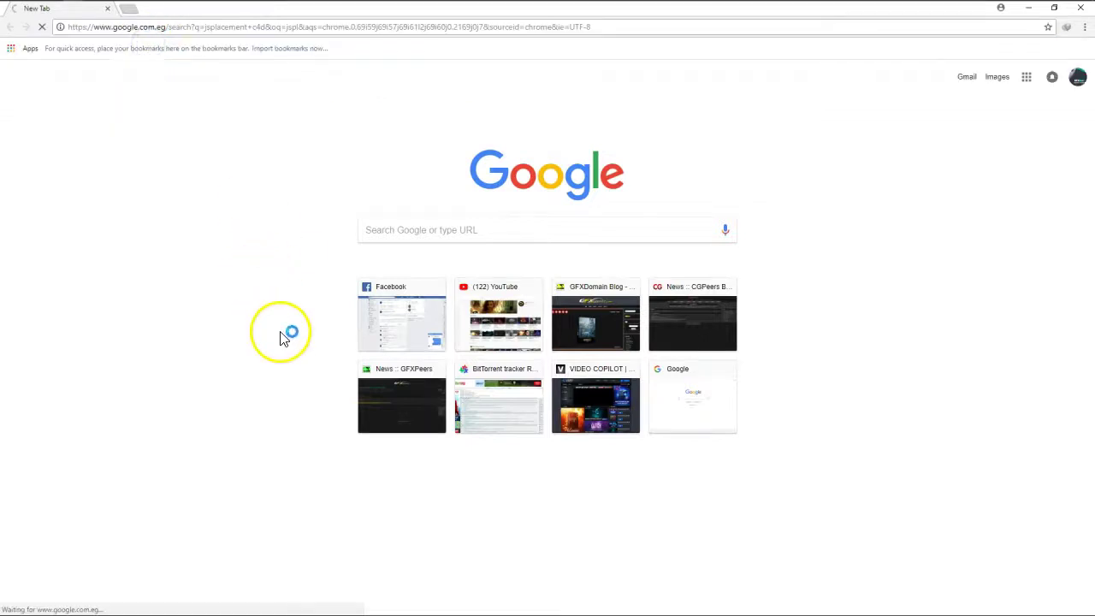
pyautogui.click(140, 144)
# - Browse the site's Tutorials page, then return to the JSplacement home page
pyautogui.scroll(-2, 128, 295)
pyautogui.scroll(2, 141, 291)
pyautogui.click(546, 147)
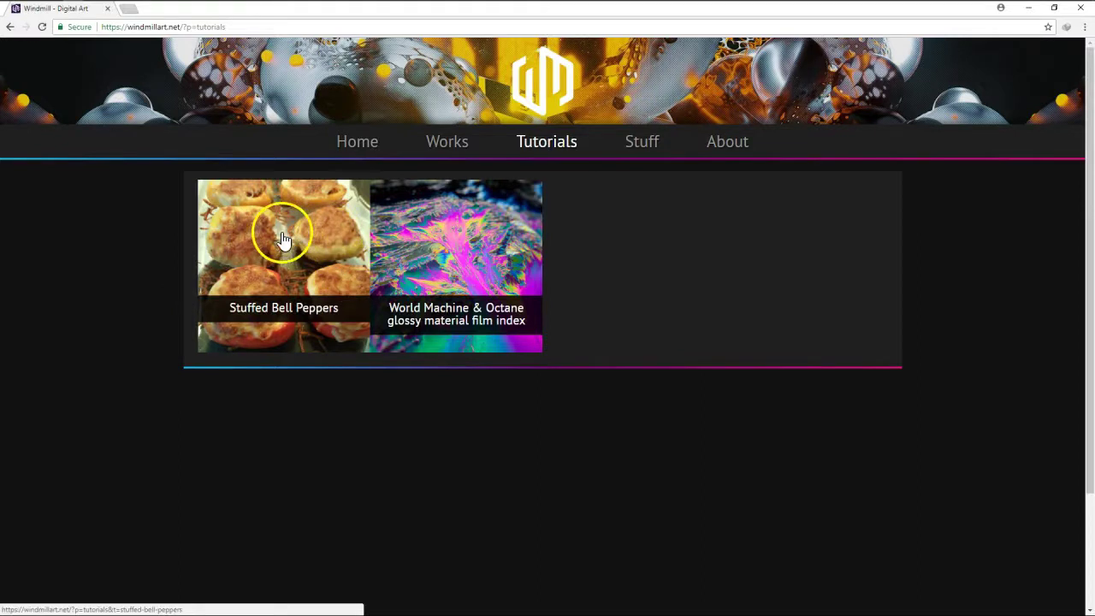
pyautogui.click(246, 258)
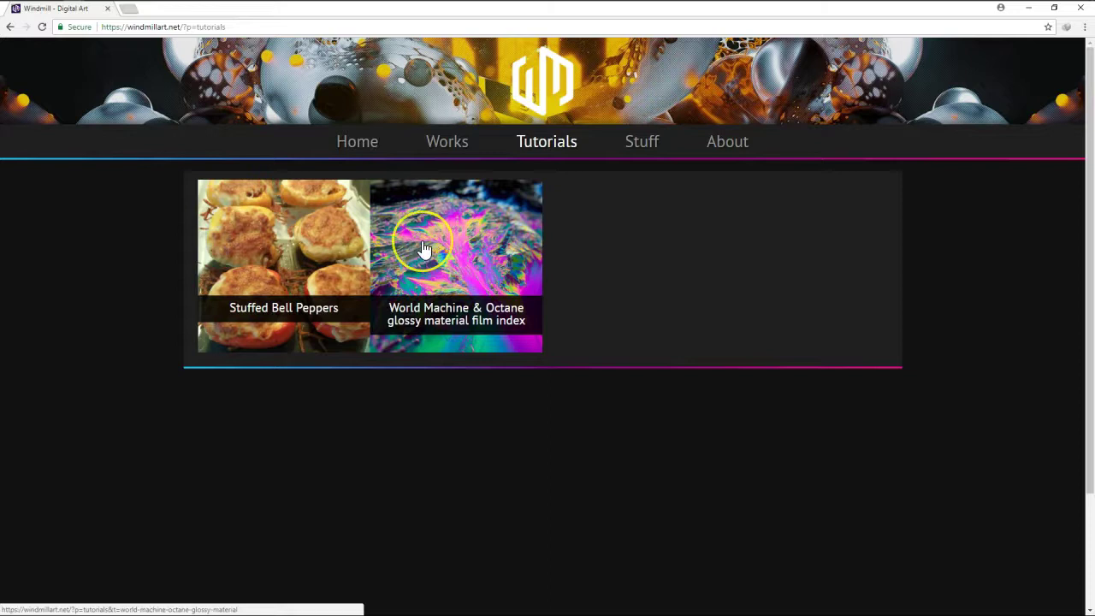
pyautogui.click(354, 140)
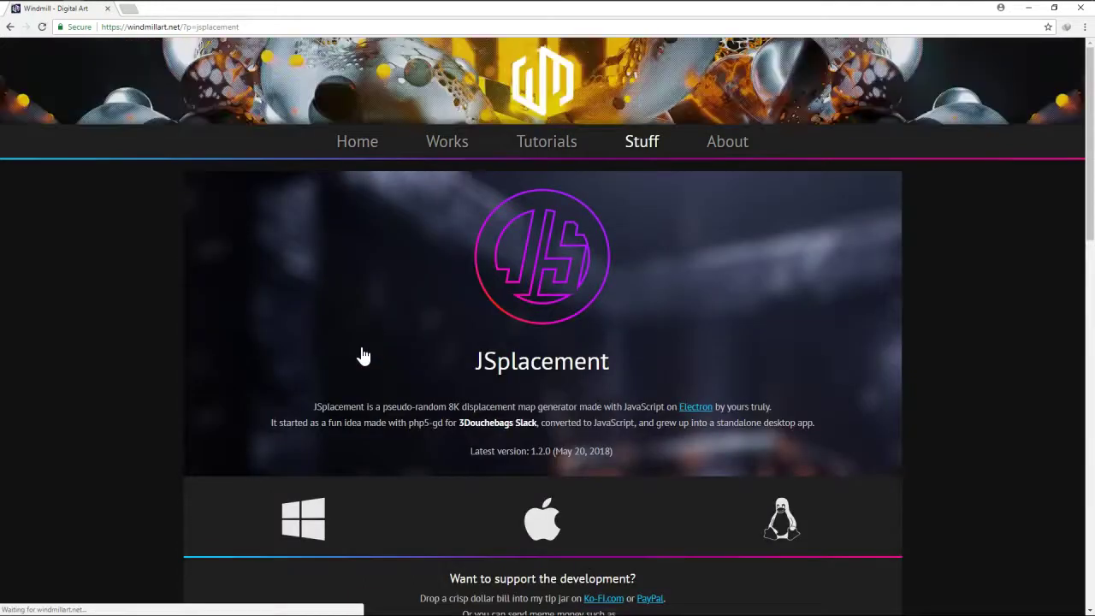
# - Check the Windows/Mac/Linux download options, then close Chrome and launch JSplacement
pyautogui.scroll(-1, 285, 370)
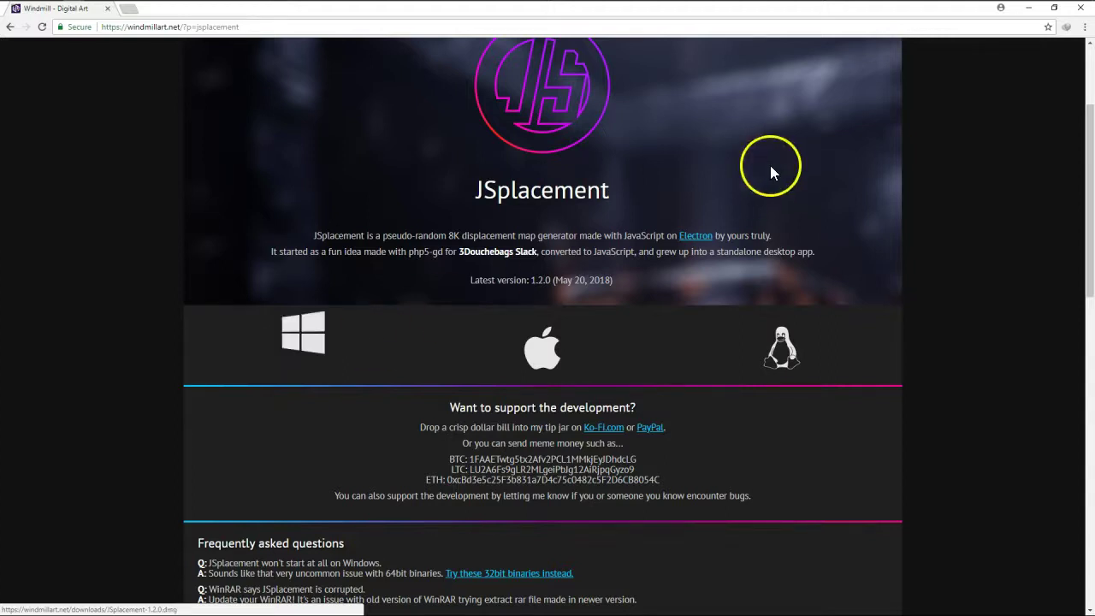
pyautogui.click(1085, 8)
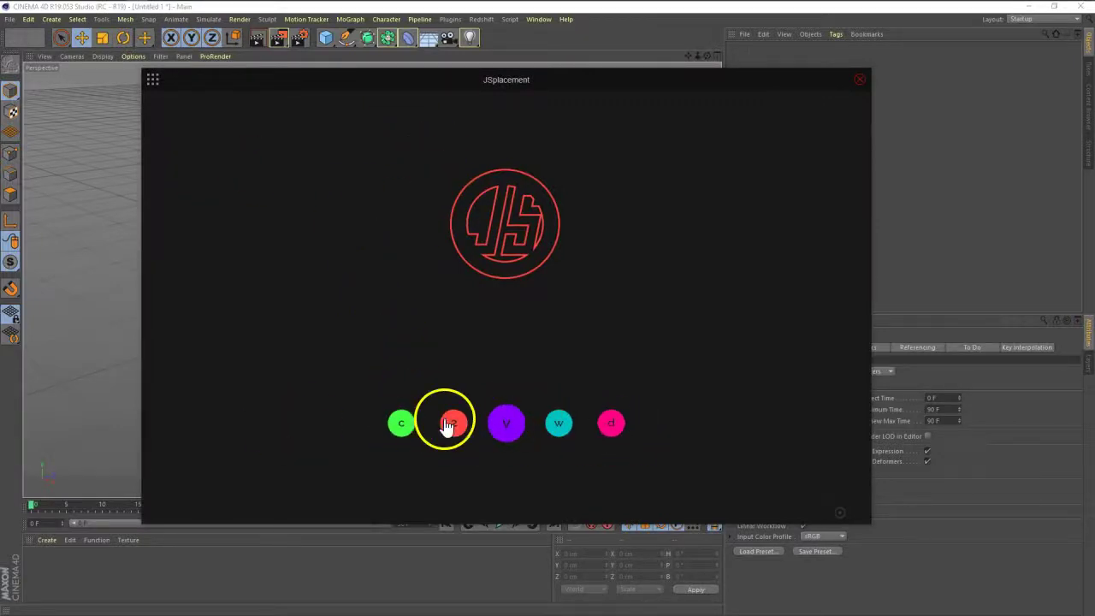
# - Open JSplacement's Classic generator and generate three successive grayscale displacement maps
pyautogui.click(390, 423)
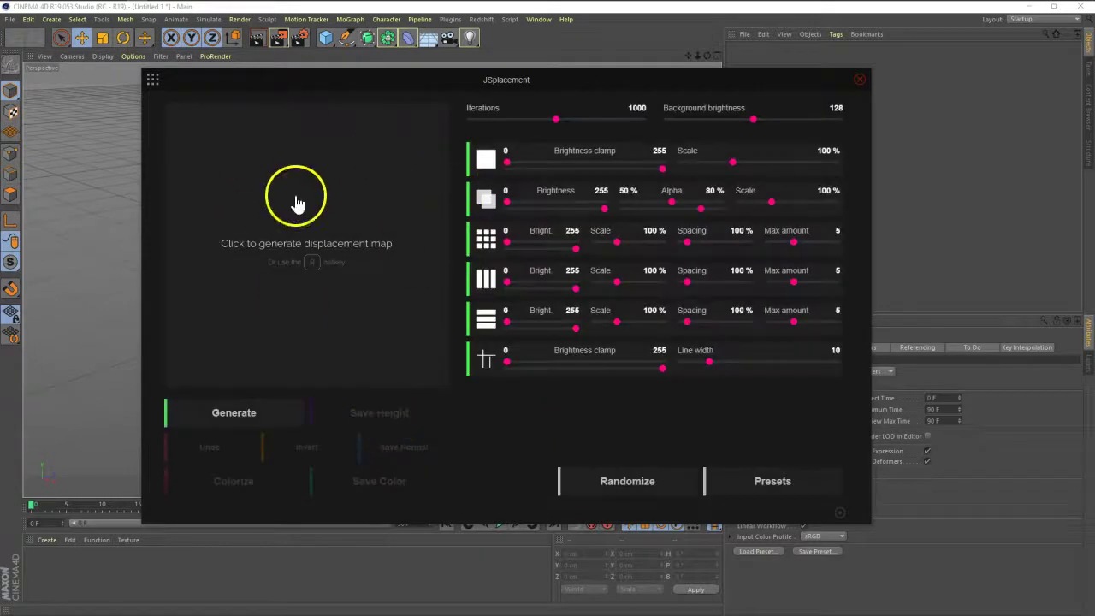
pyautogui.click(339, 387)
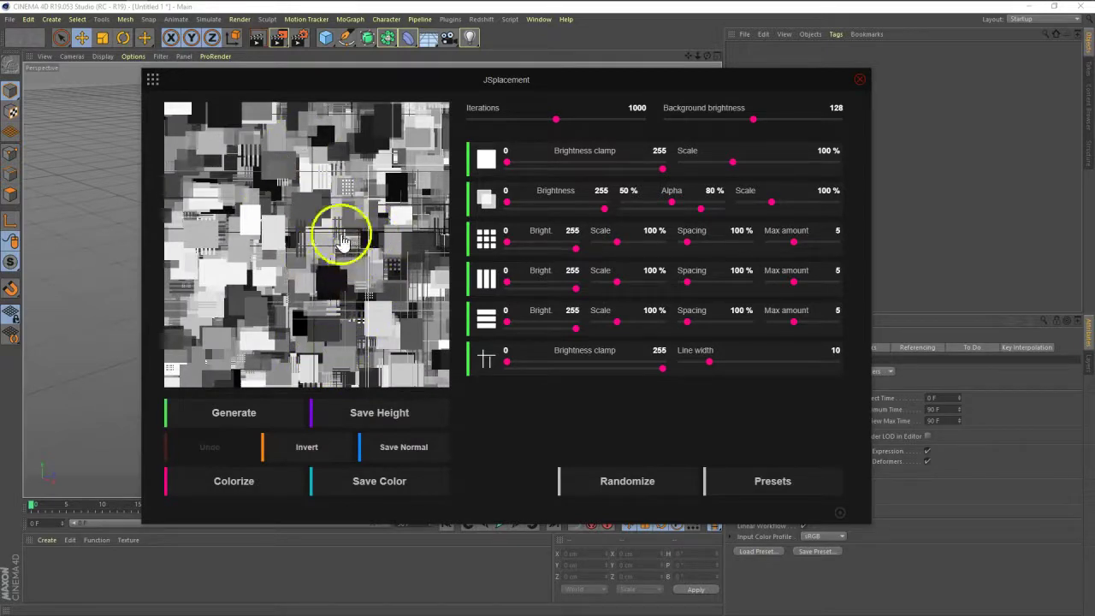
pyautogui.click(360, 267)
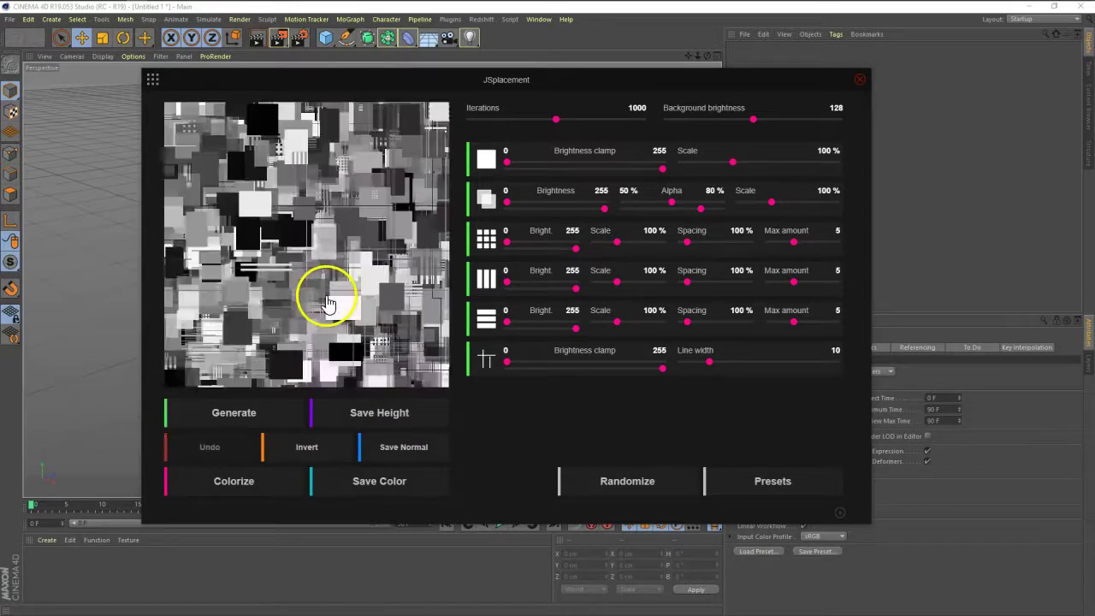
pyautogui.click(328, 304)
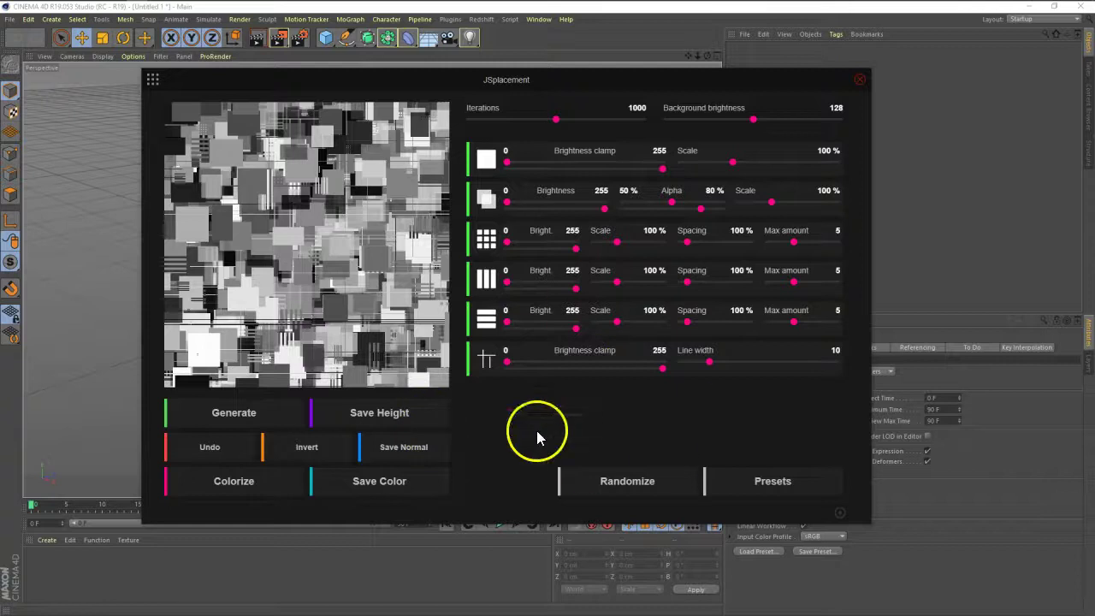
pyautogui.click(153, 84)
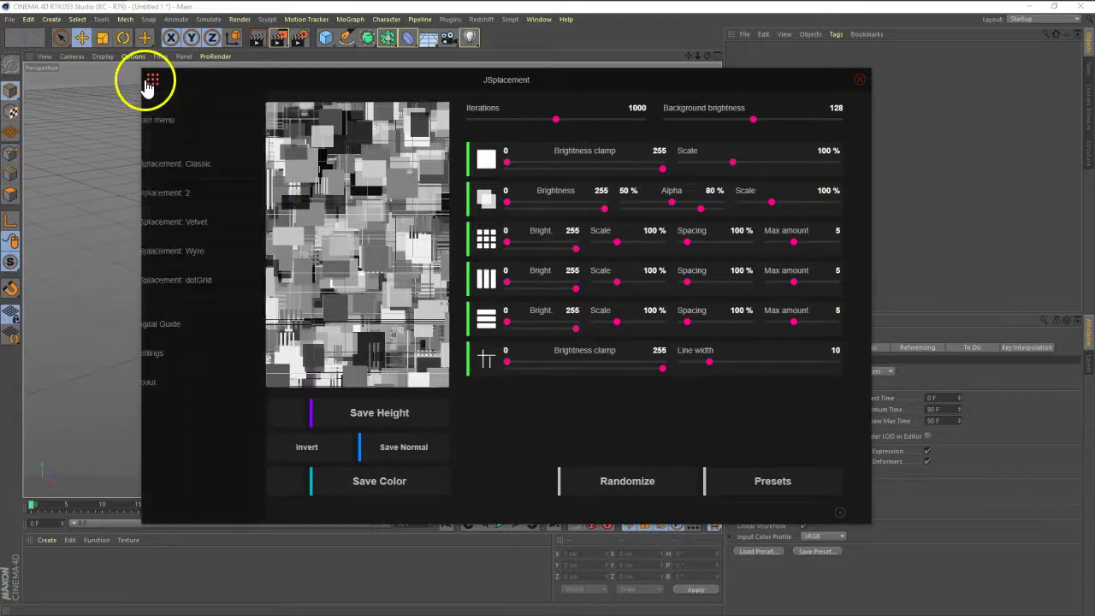
# - In JSplacement 2, generate maps from the Classic Set, Crap Pack and BIG:DATA sprite sets
pyautogui.click(190, 193)
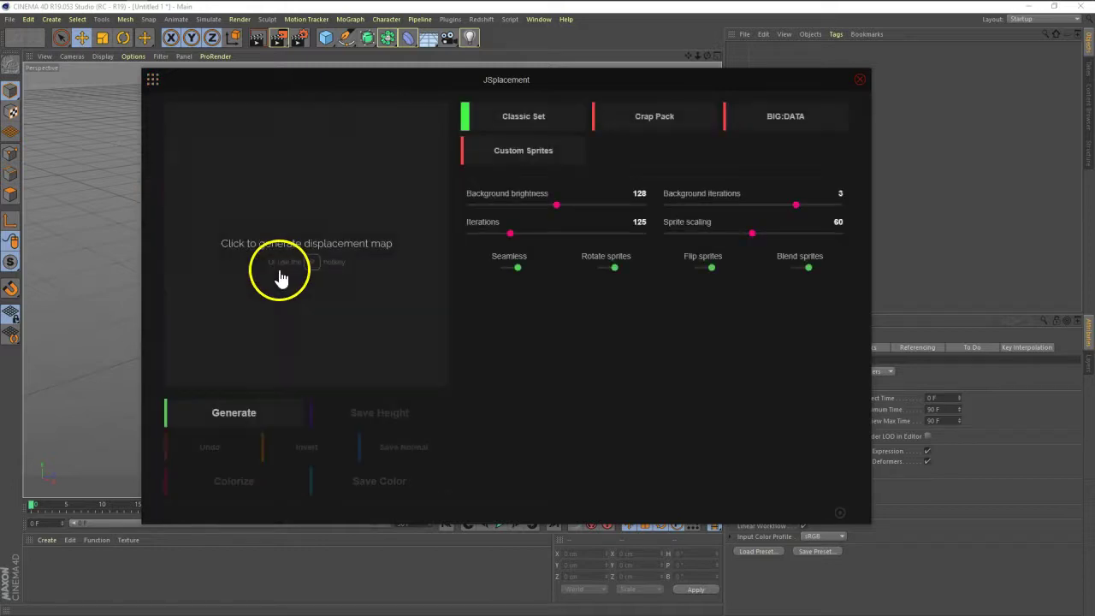
pyautogui.click(321, 253)
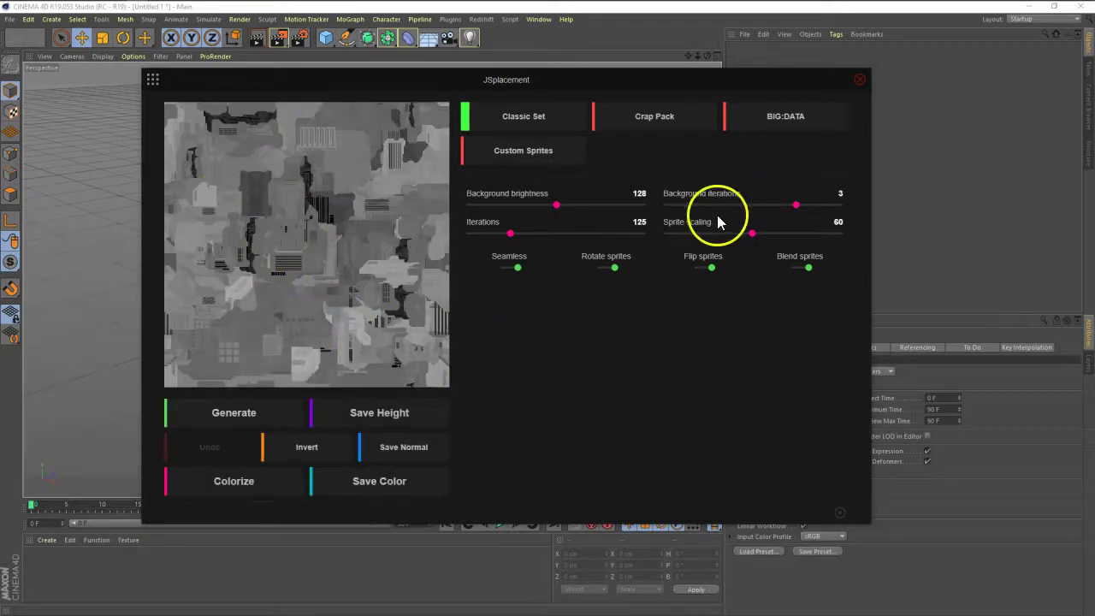
pyautogui.click(674, 120)
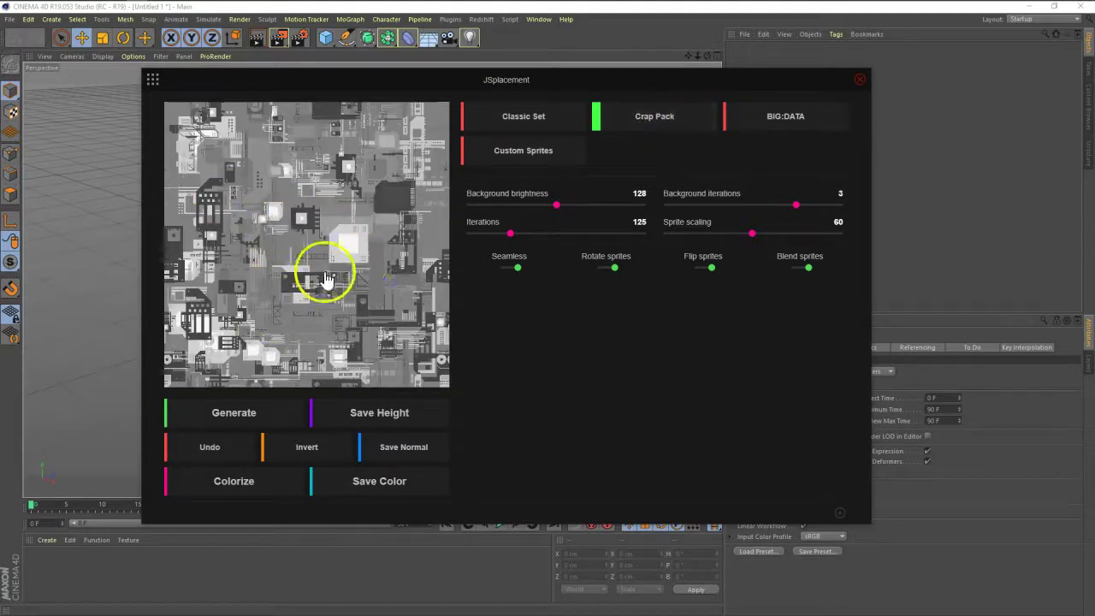
pyautogui.click(774, 130)
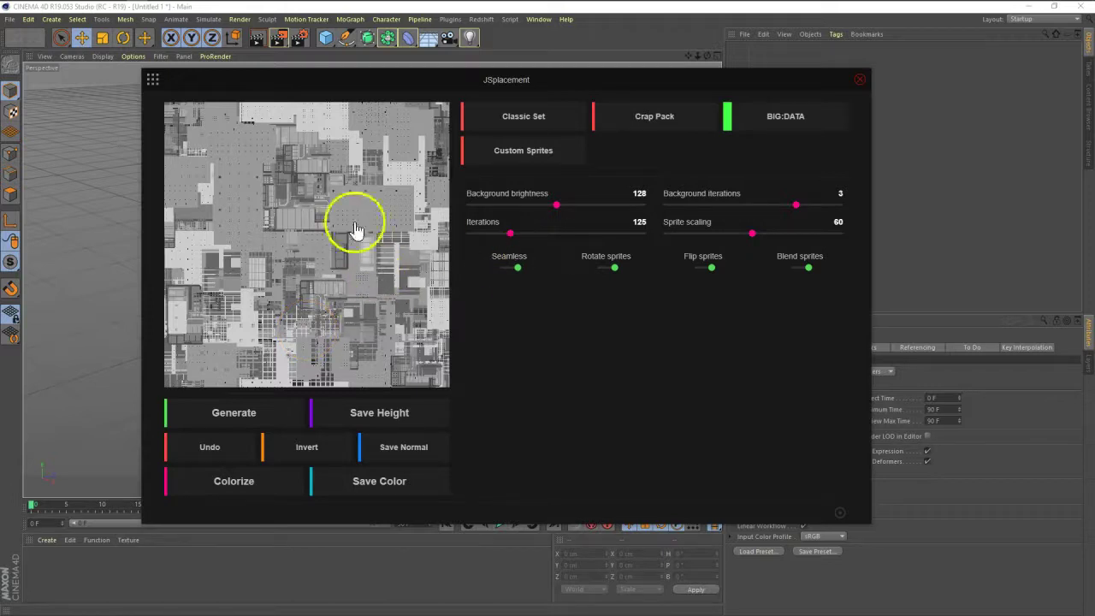
pyautogui.click(153, 80)
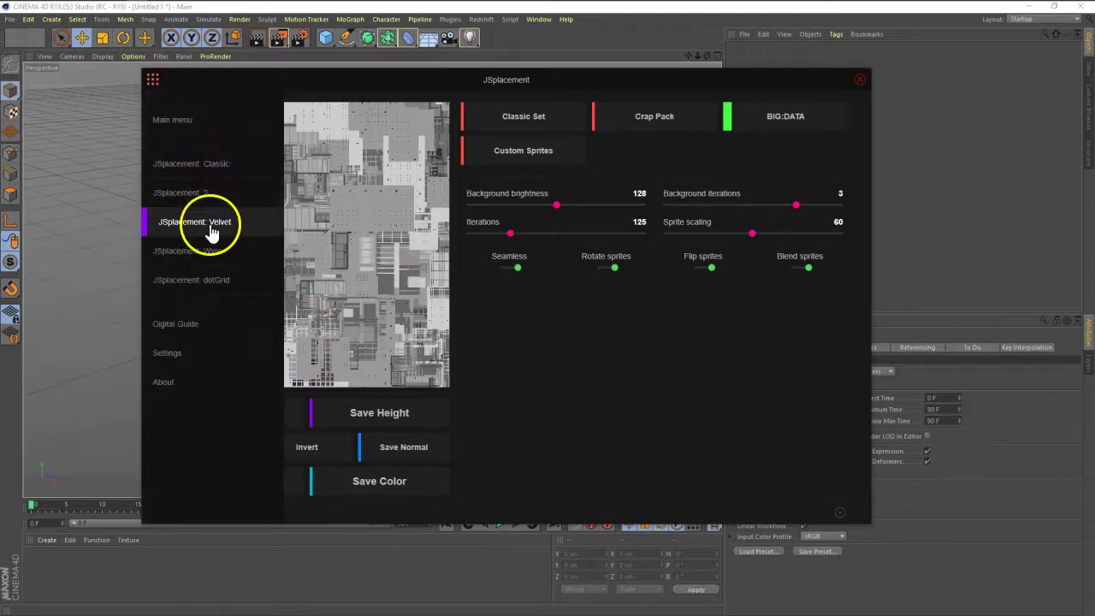
# - Switch to the Velvet generator and produce a symmetric displacement map
pyautogui.click(212, 225)
pyautogui.click(335, 288)
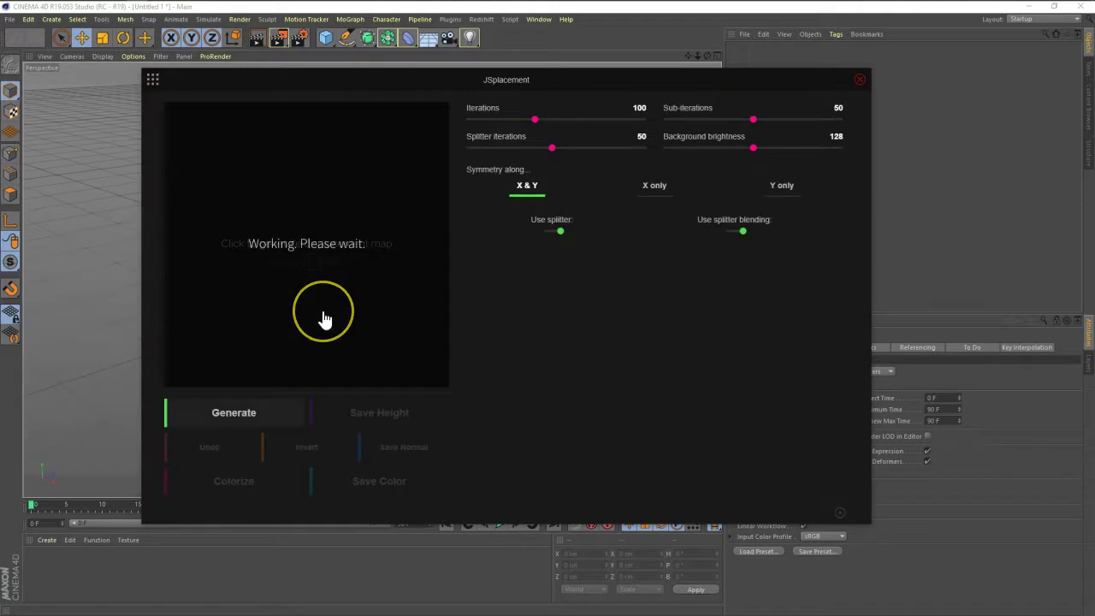
pyautogui.click(303, 221)
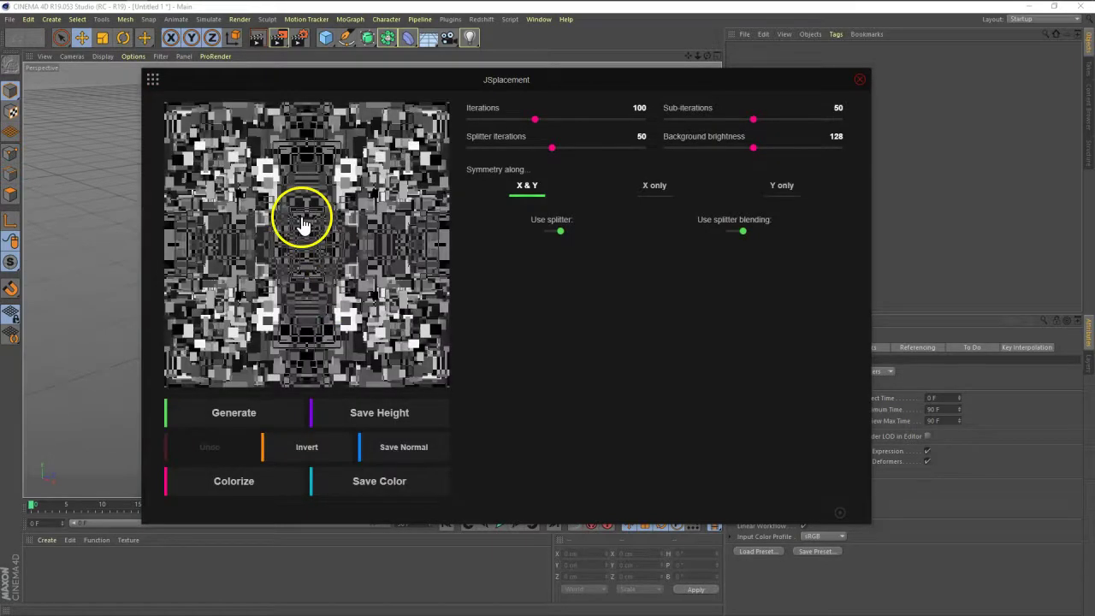
# - Generate Wyre wire maps with Curve colour and width modes and Conical step directions
pyautogui.click(152, 80)
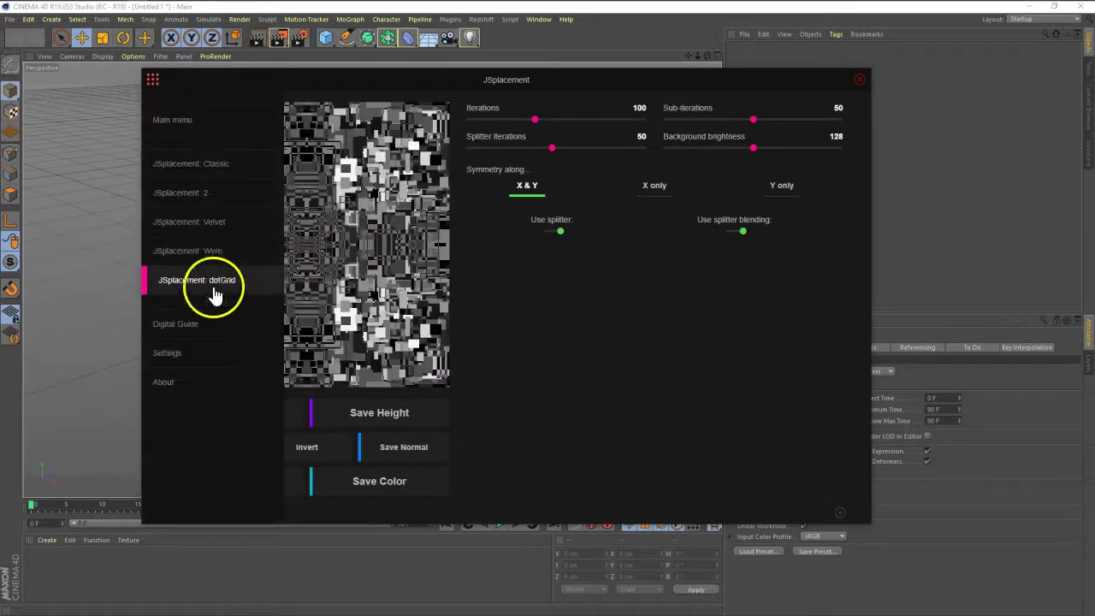
pyautogui.click(217, 255)
pyautogui.click(300, 314)
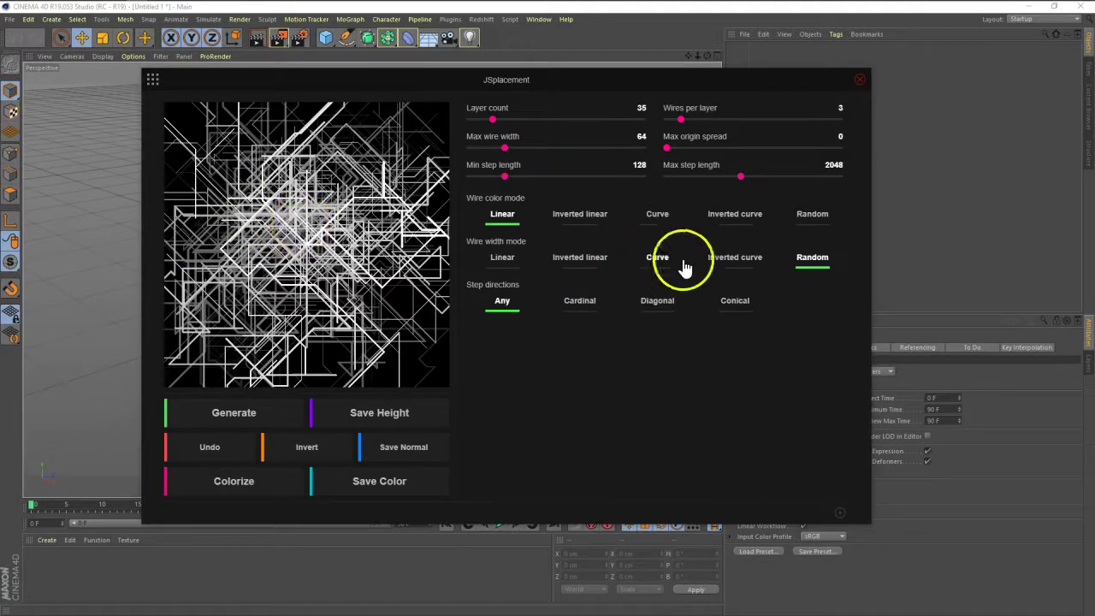
pyautogui.click(657, 213)
pyautogui.click(658, 267)
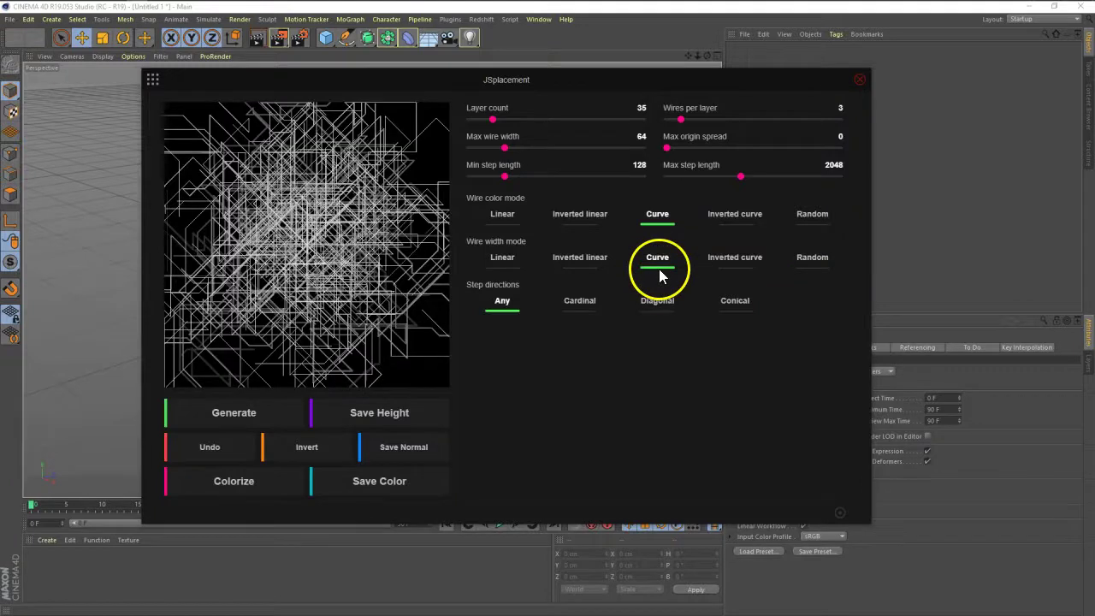
pyautogui.click(657, 306)
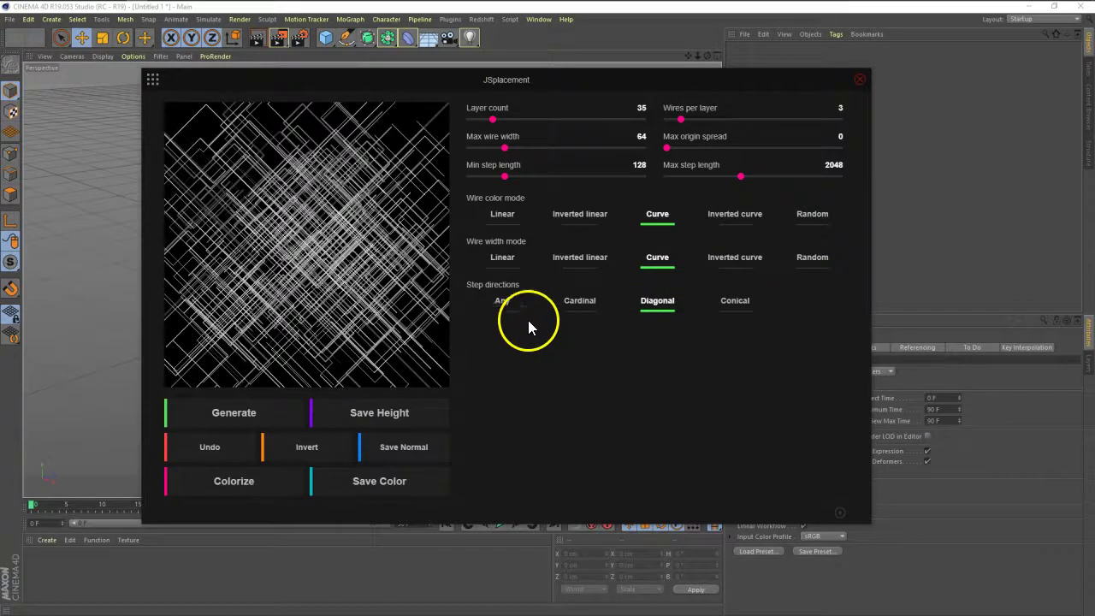
pyautogui.click(736, 301)
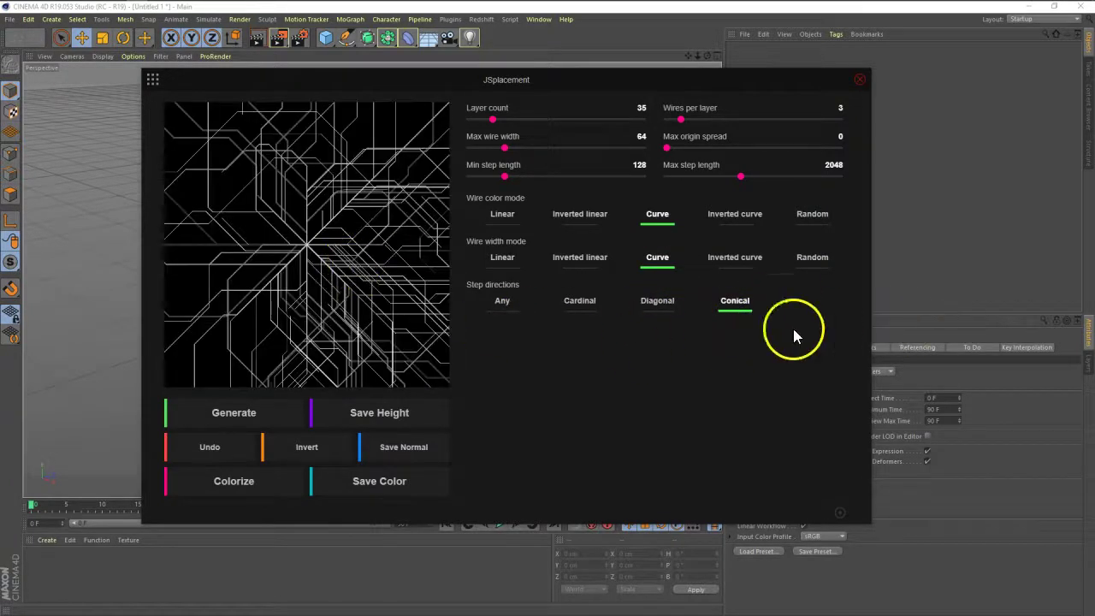
pyautogui.click(313, 249)
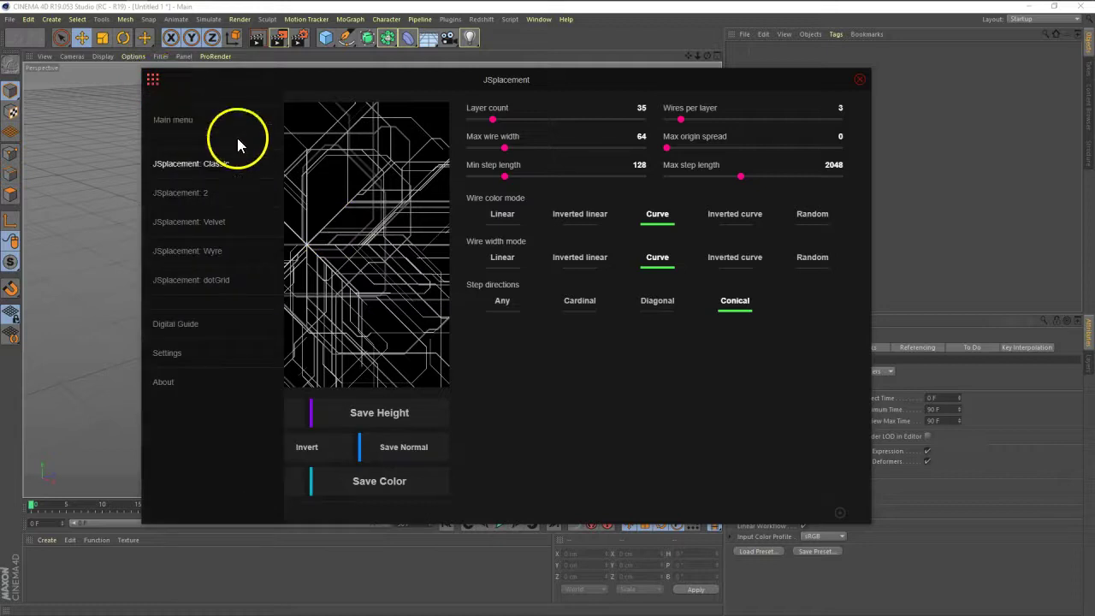
# - Generate a dotGrid dotted map, then switch to the JSplacement Classic generator
pyautogui.click(224, 282)
pyautogui.click(292, 261)
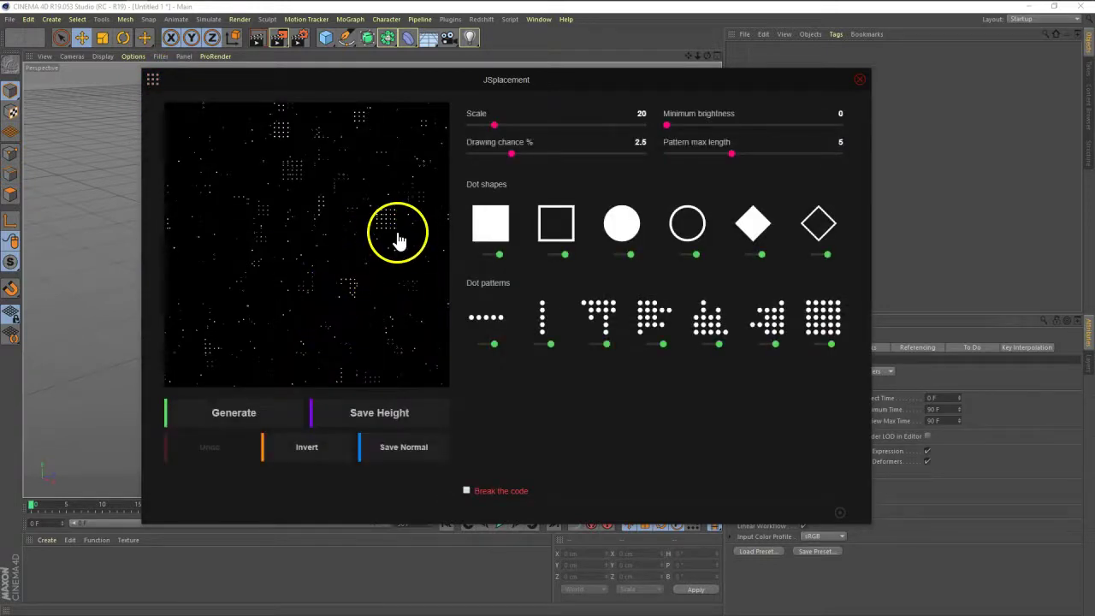
pyautogui.moveTo(392, 240); pyautogui.dragTo(355, 201)
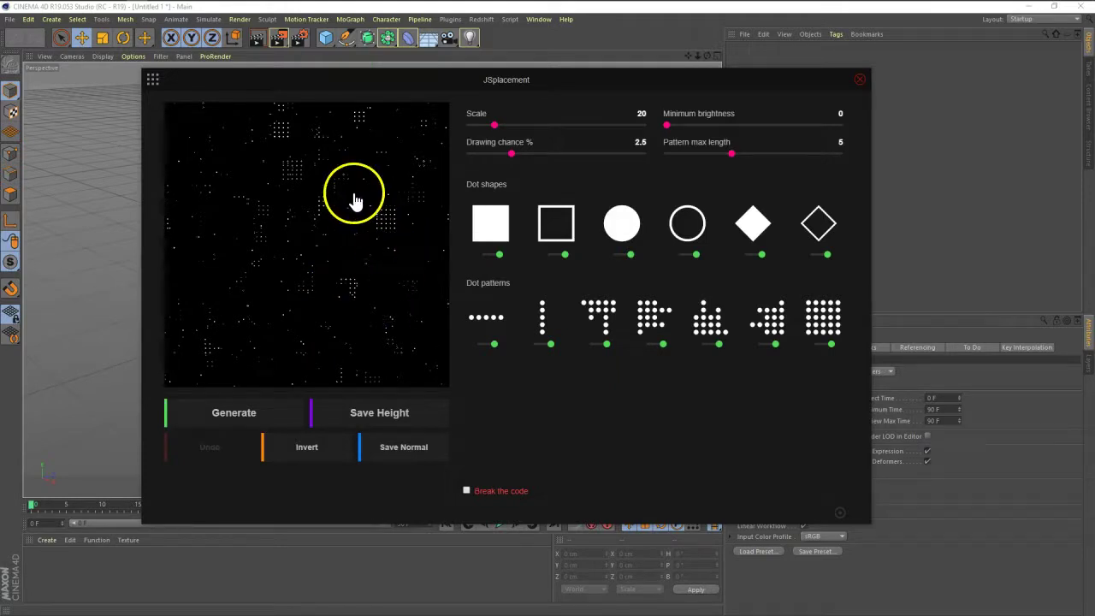
pyautogui.click(153, 81)
pyautogui.click(243, 159)
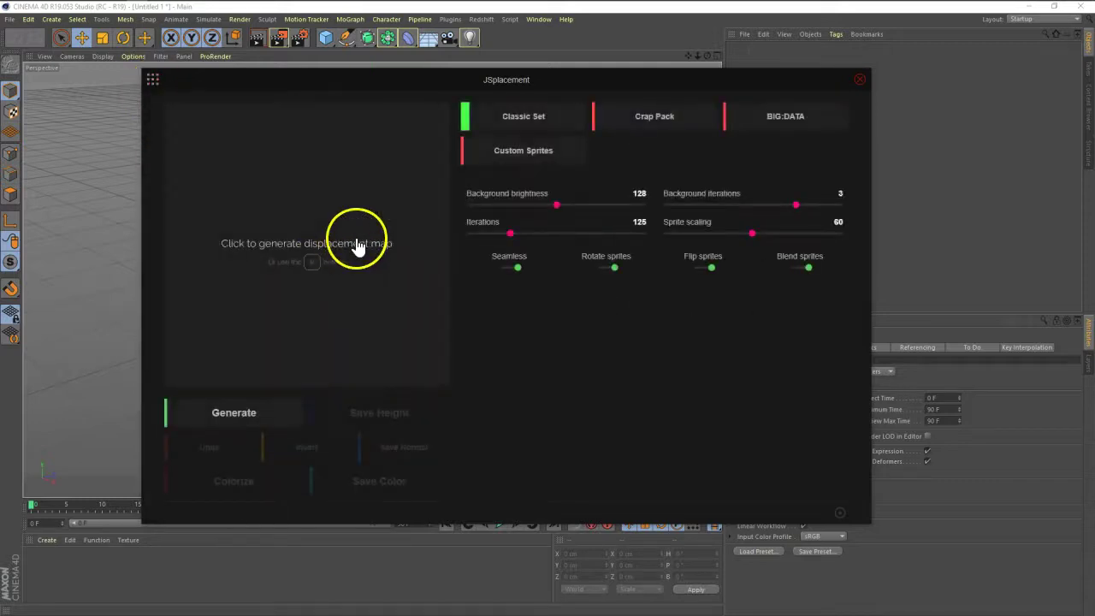
# - Set Background brightness to 141 and Iterations to 140, then regenerate several height-map variations
pyautogui.click(357, 245)
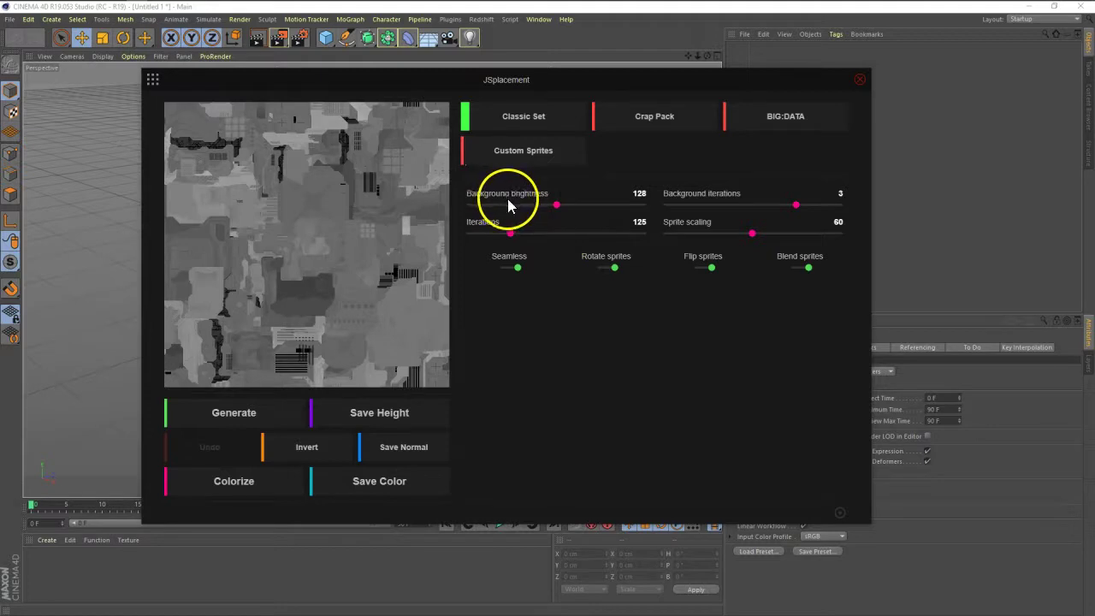
pyautogui.moveTo(557, 205); pyautogui.dragTo(567, 214)
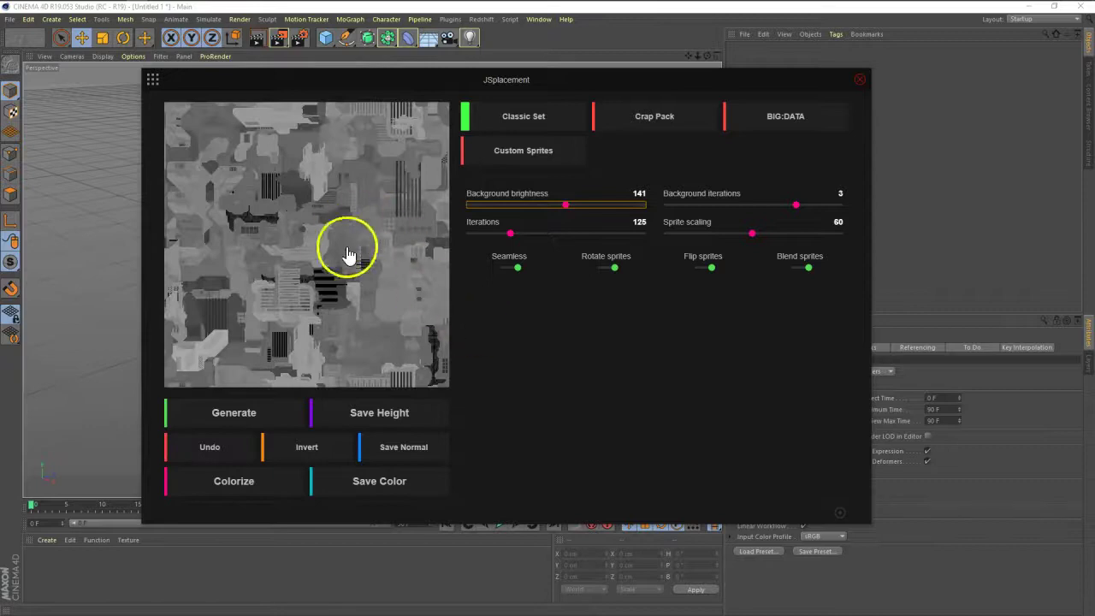
pyautogui.moveTo(510, 233); pyautogui.dragTo(515, 233)
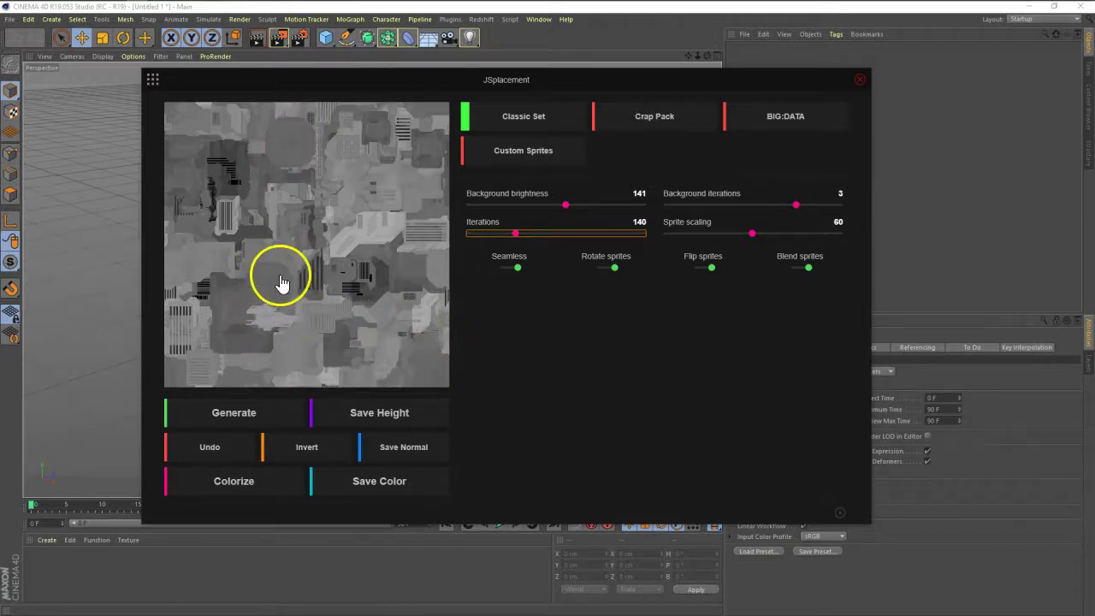
pyautogui.click(307, 247)
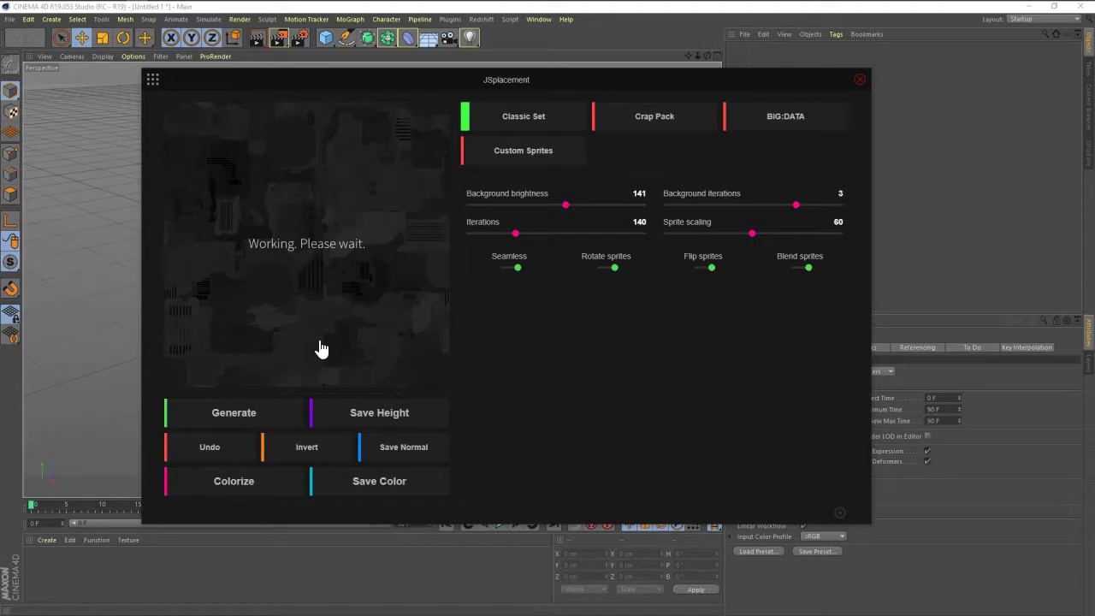
pyautogui.click(322, 289)
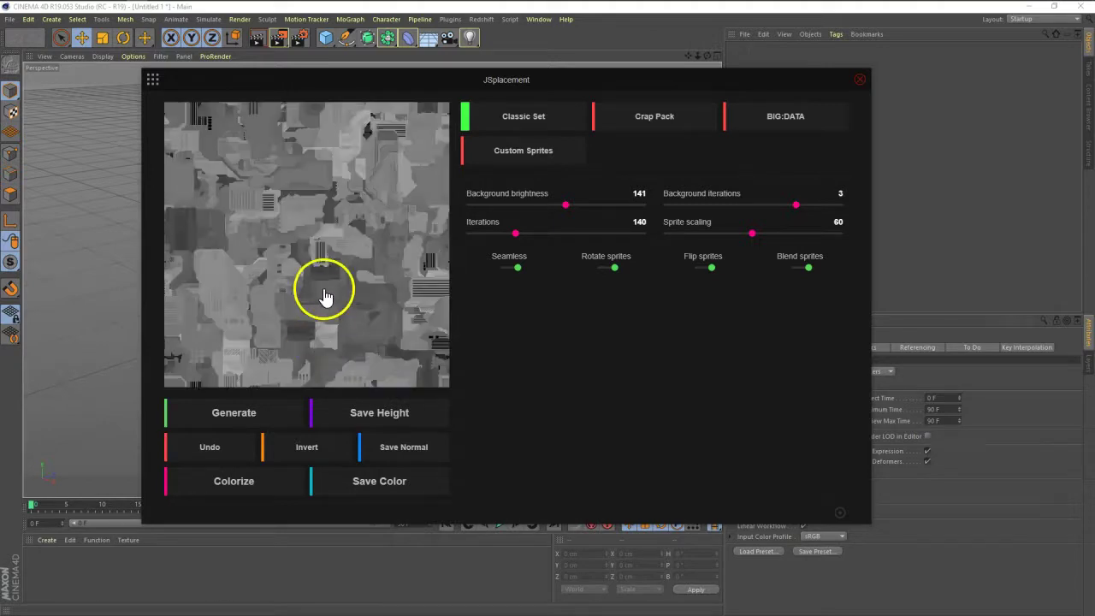
pyautogui.click(322, 352)
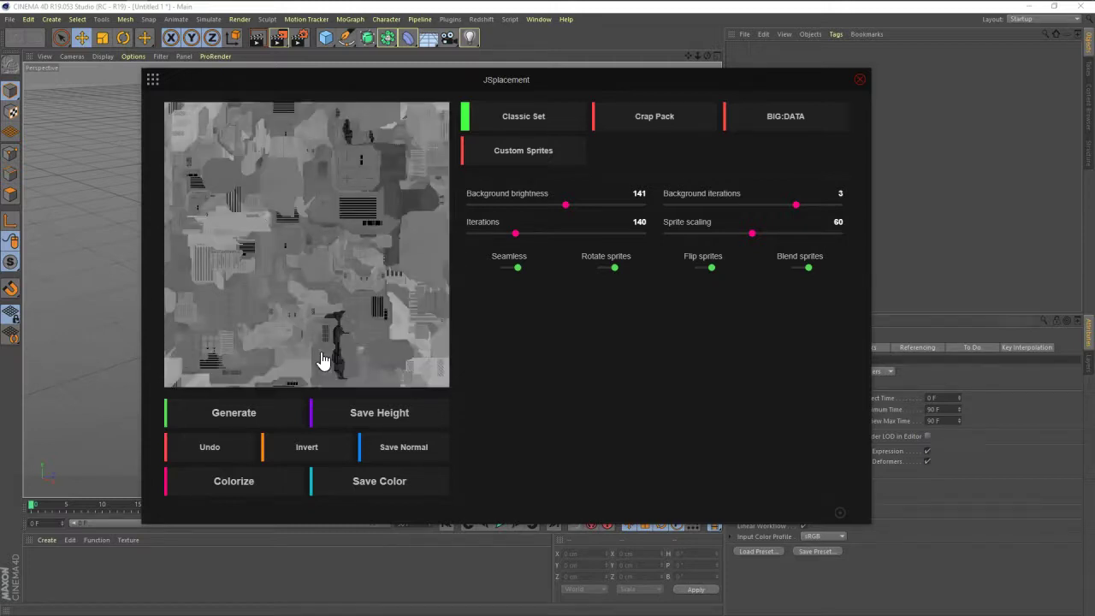
# - Generate a couple more variations, then raise Iterations to 235 for denser detail
pyautogui.moveTo(323, 361)
pyautogui.mouseDown()
pyautogui.moveTo(334, 254)
pyautogui.moveTo(330, 342)
pyautogui.mouseUp()
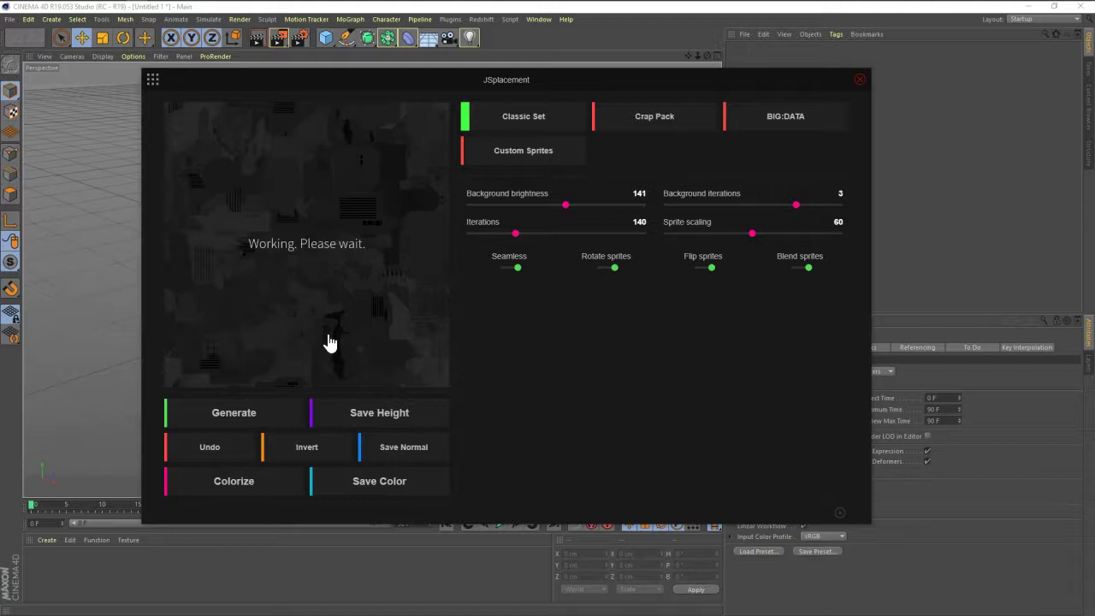
pyautogui.moveTo(330, 343); pyautogui.dragTo(608, 257)
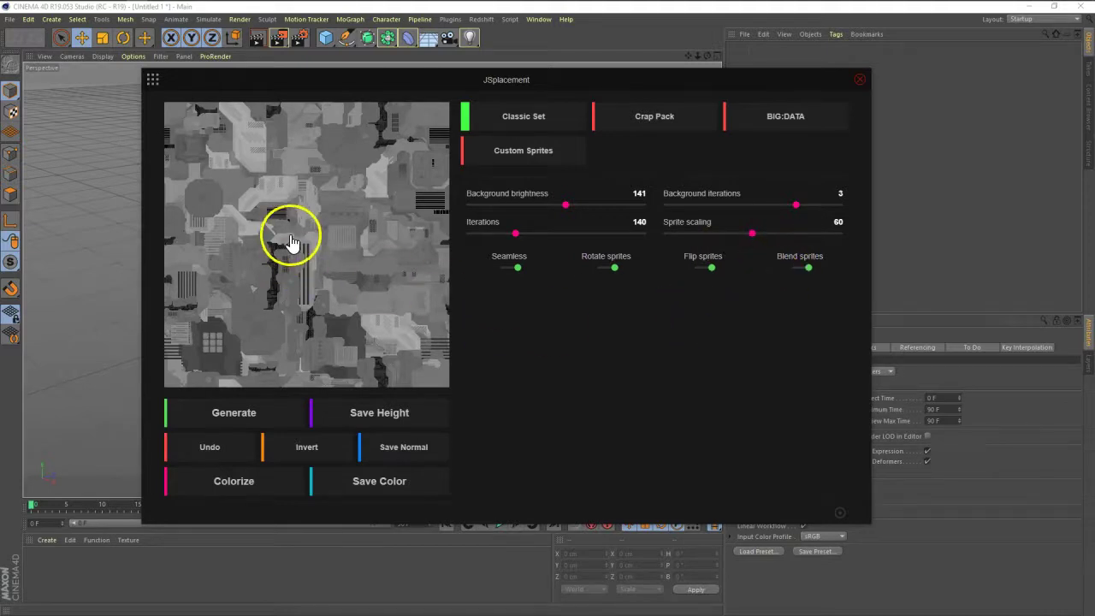
pyautogui.click(330, 289)
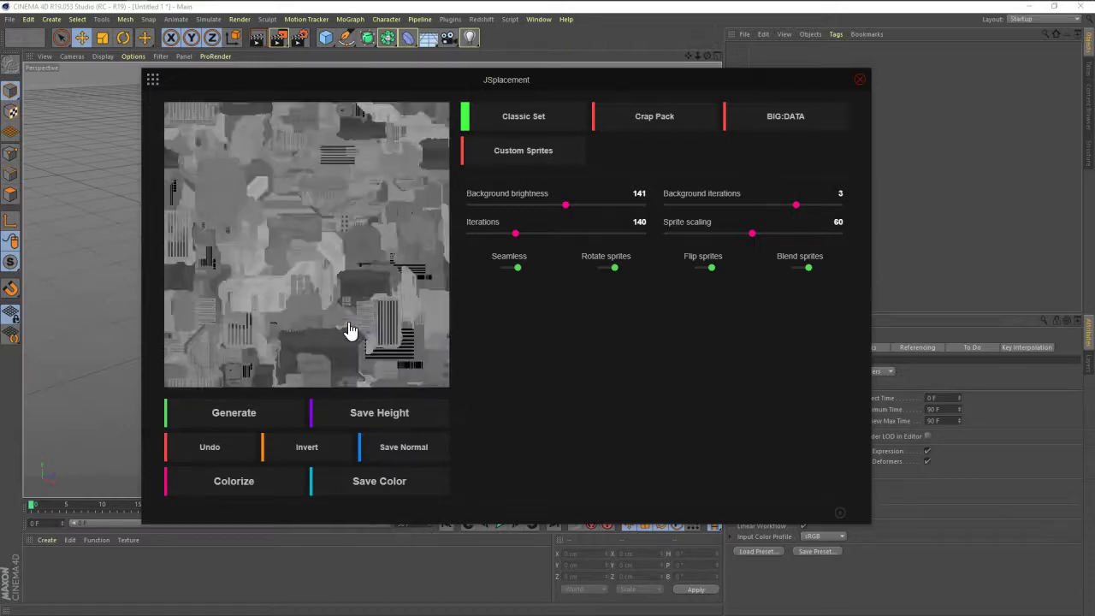
pyautogui.click(338, 287)
pyautogui.moveTo(516, 235); pyautogui.dragTo(549, 241)
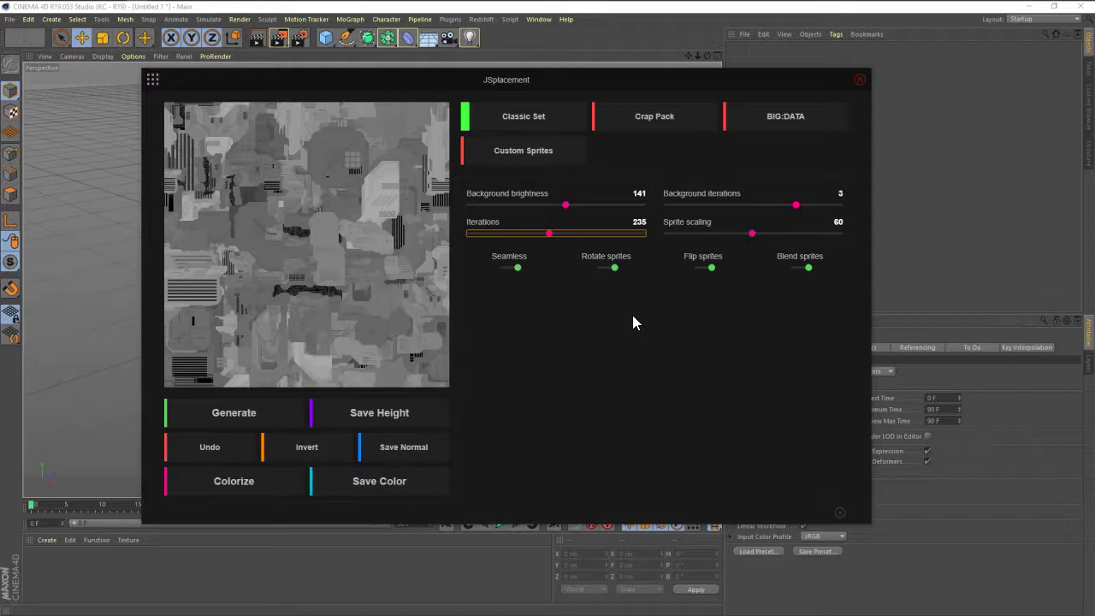
# - Use Save Height to store the map as Displ.png in Desktop's Jsplacement folder
pyautogui.click(385, 415)
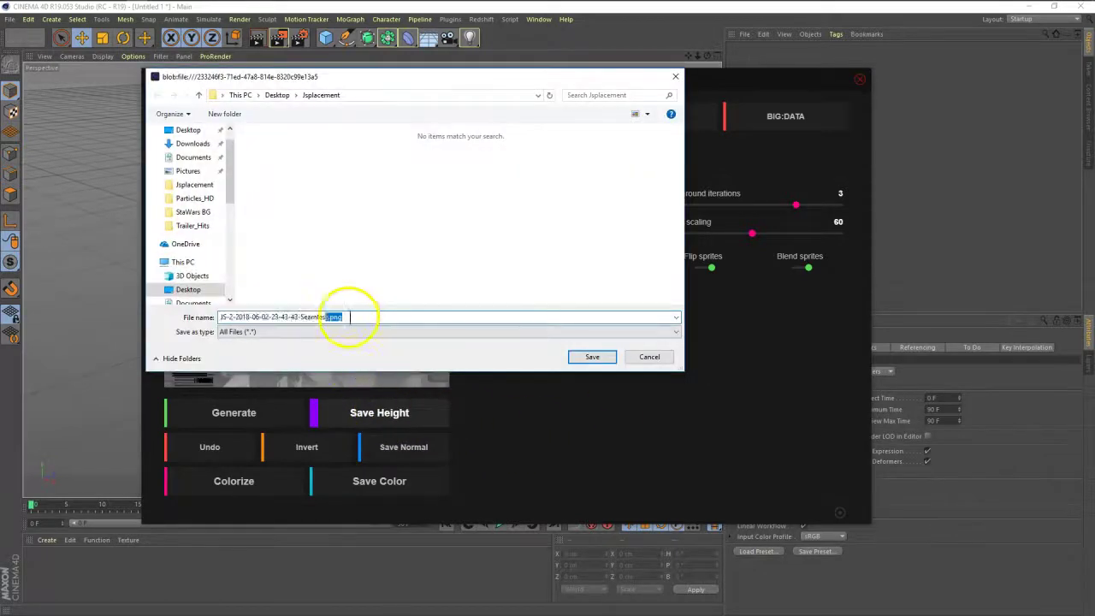
pyautogui.doubleClick(333, 318)
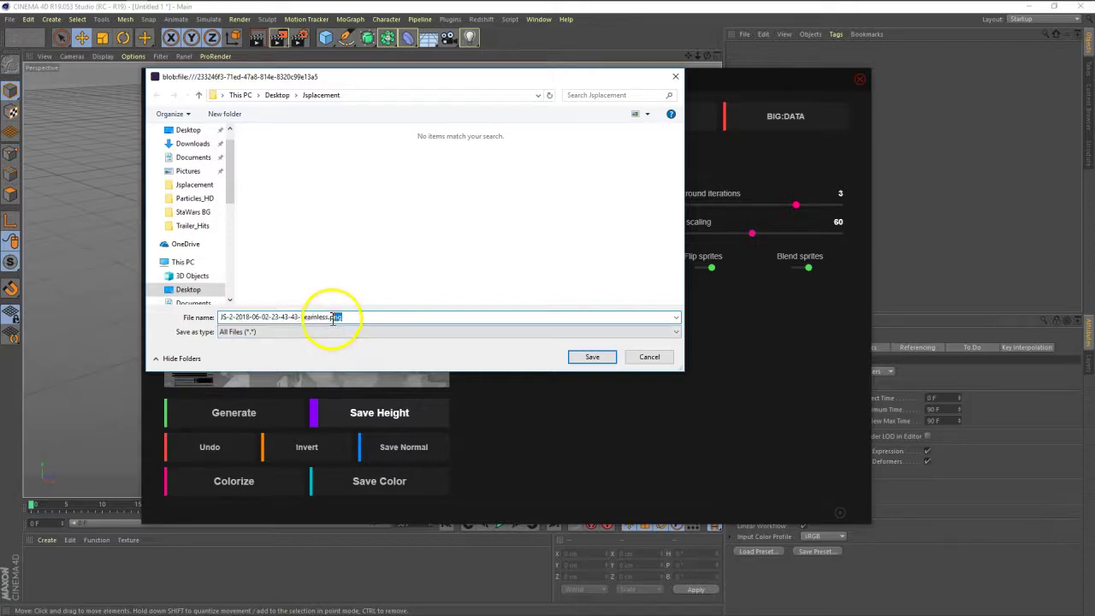
pyautogui.click(329, 319)
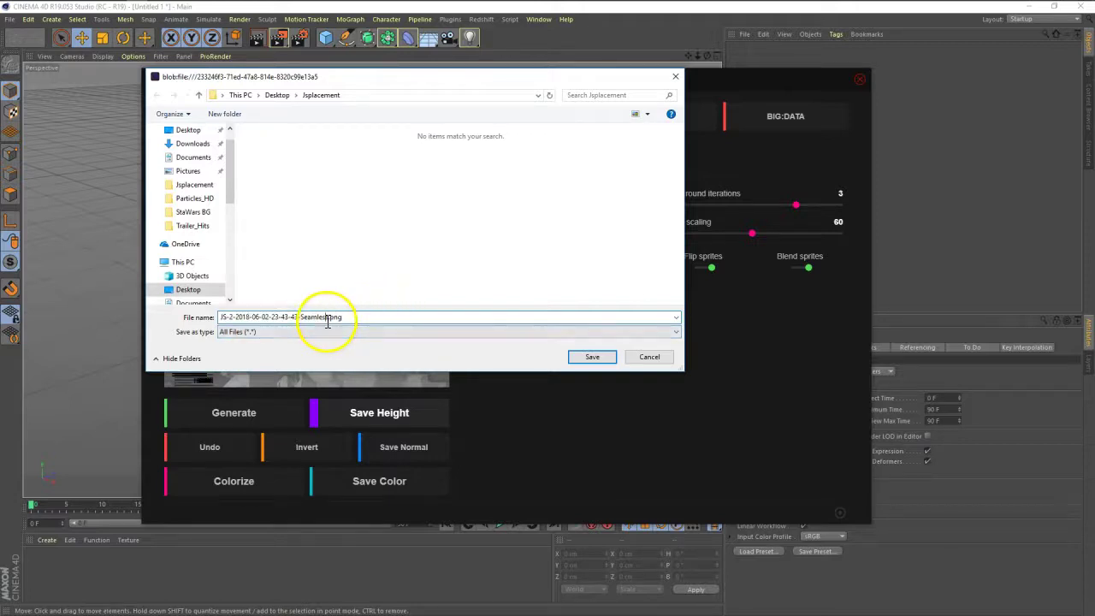
pyautogui.moveTo(330, 319); pyautogui.dragTo(21, 338)
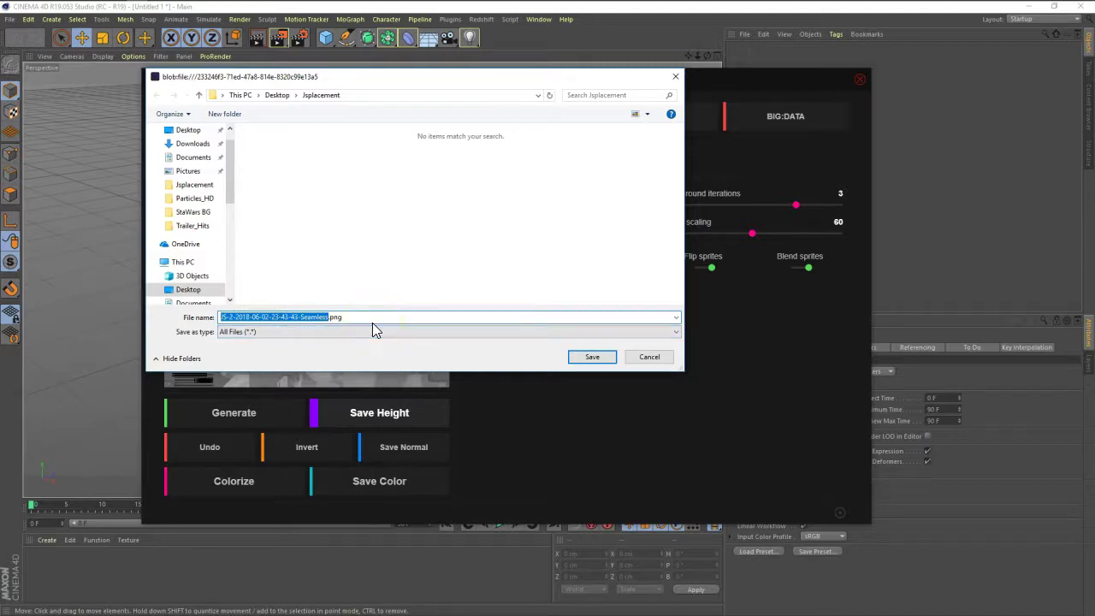
pyautogui.write('Displ')
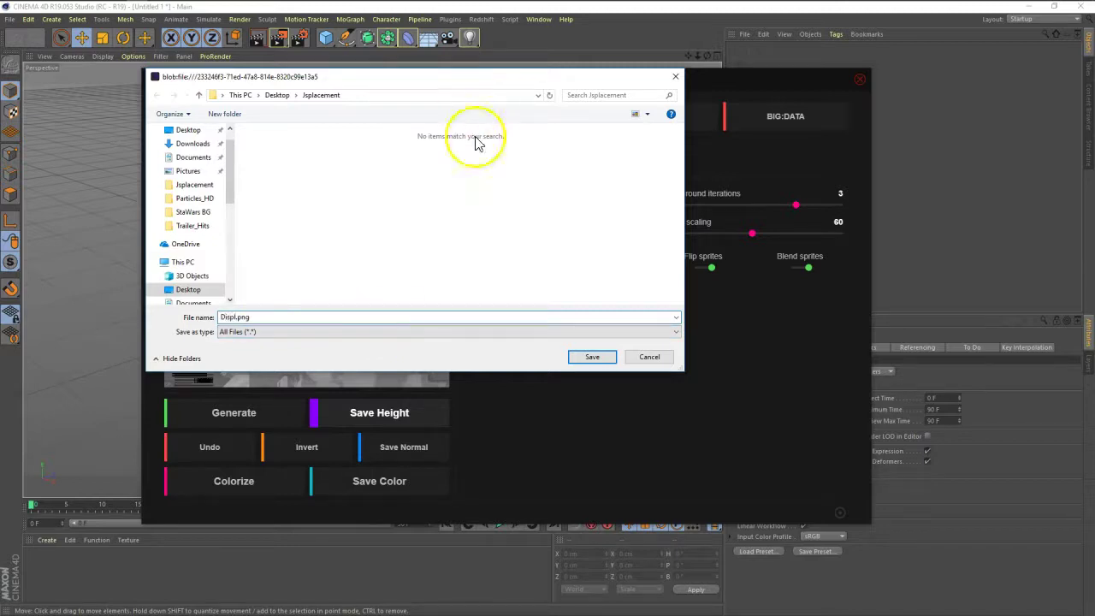
pyautogui.click(592, 359)
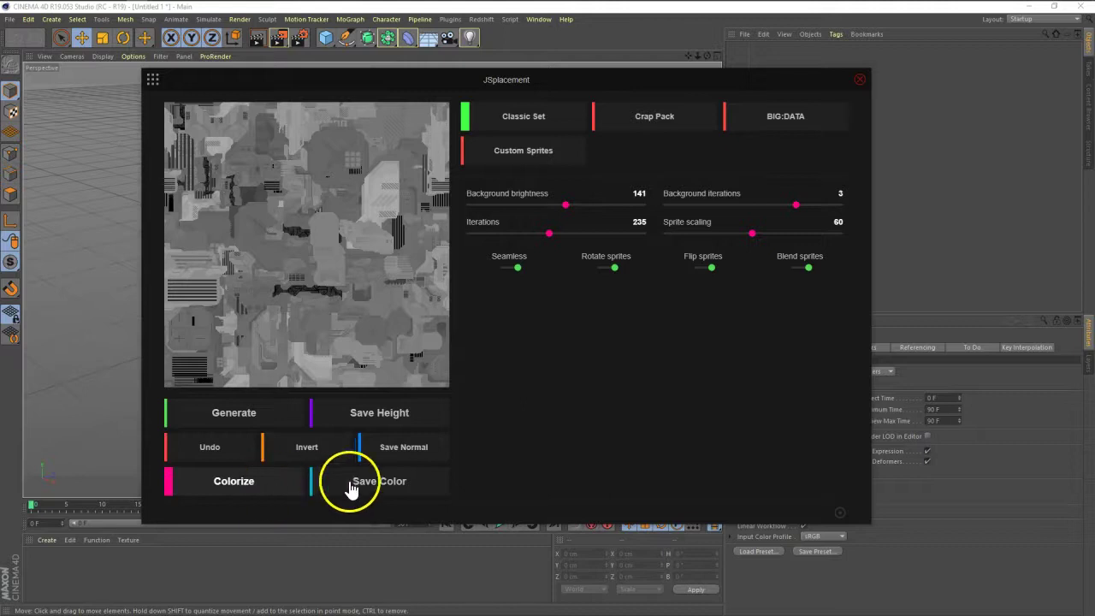
# - Try the red, yellow and purple palettes, then settle on the dark grey-and-black palette
pyautogui.click(244, 487)
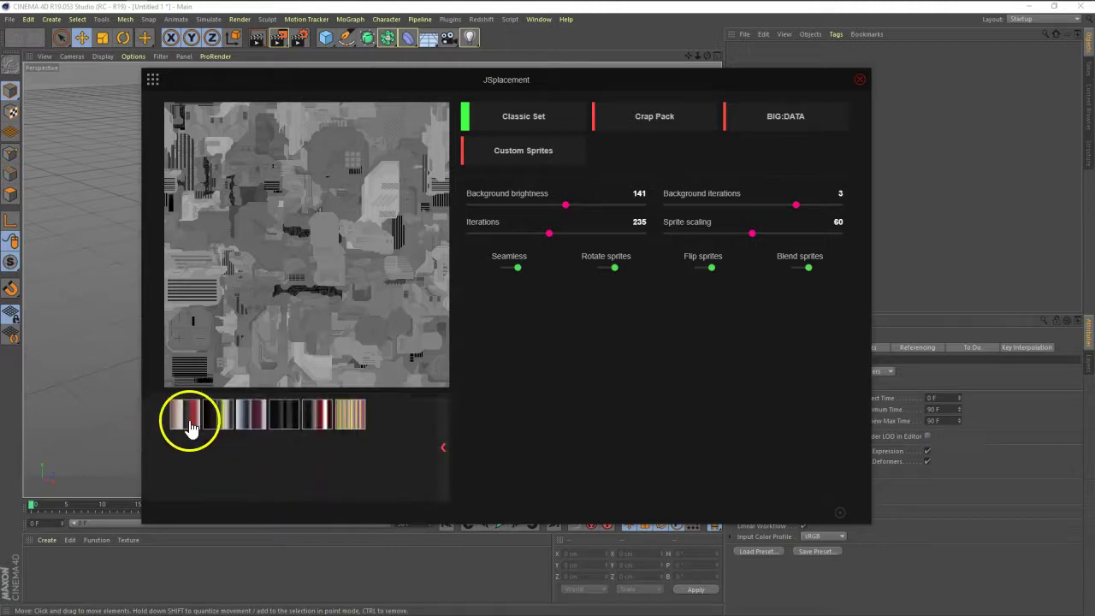
pyautogui.click(191, 416)
pyautogui.click(224, 427)
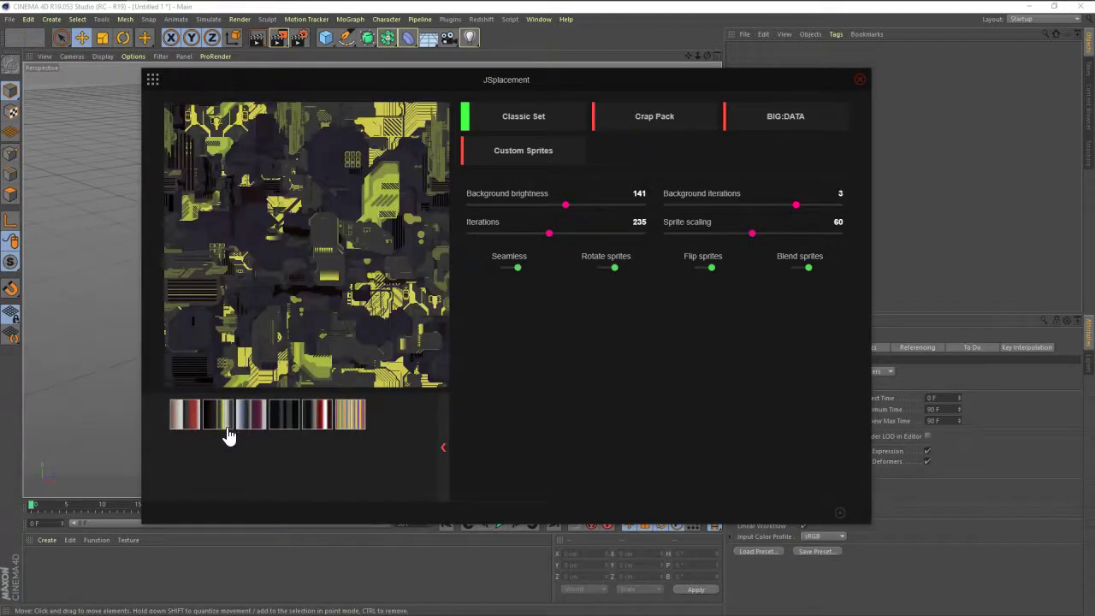
pyautogui.click(357, 181)
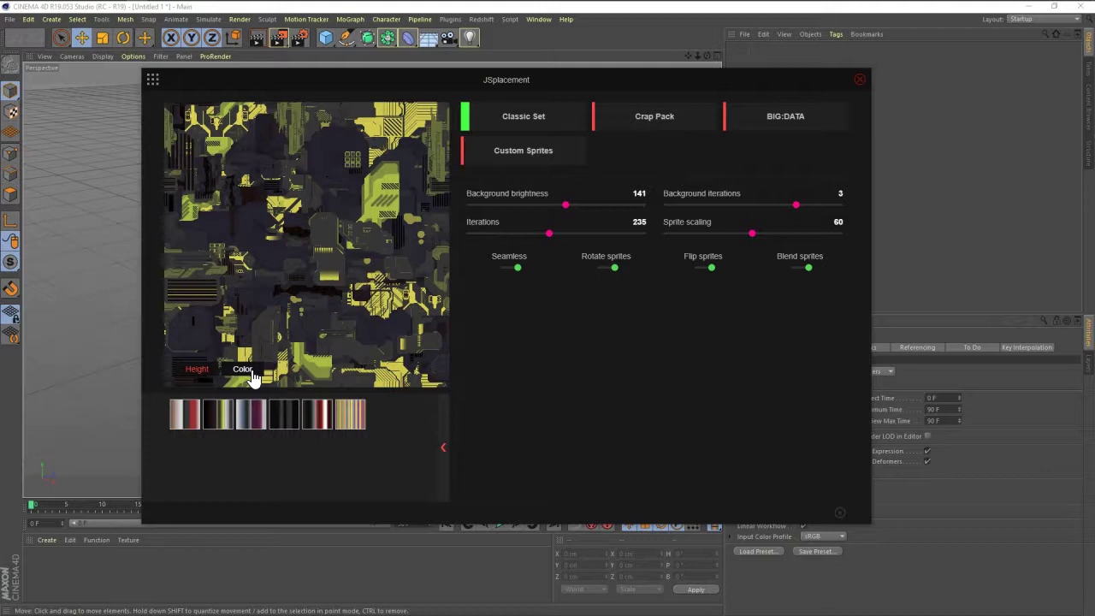
pyautogui.click(282, 415)
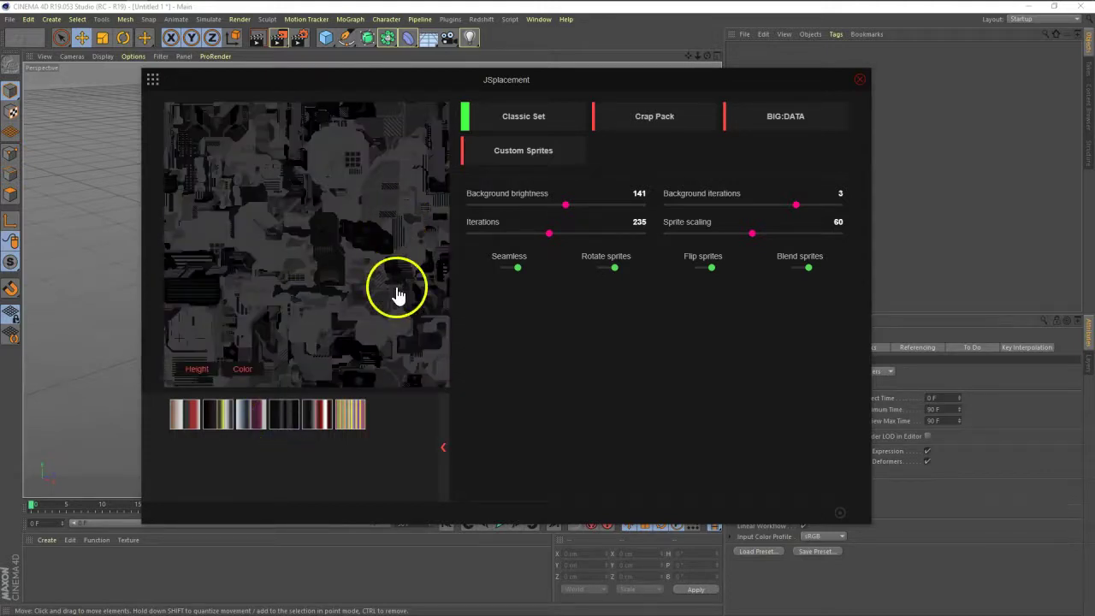
pyautogui.click(248, 413)
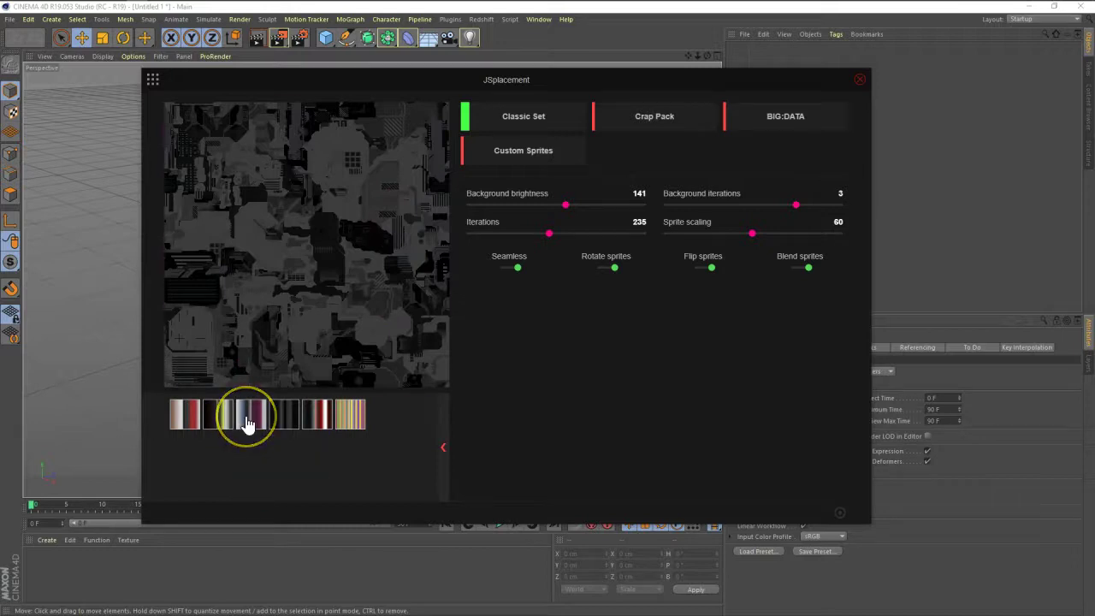
pyautogui.click(289, 418)
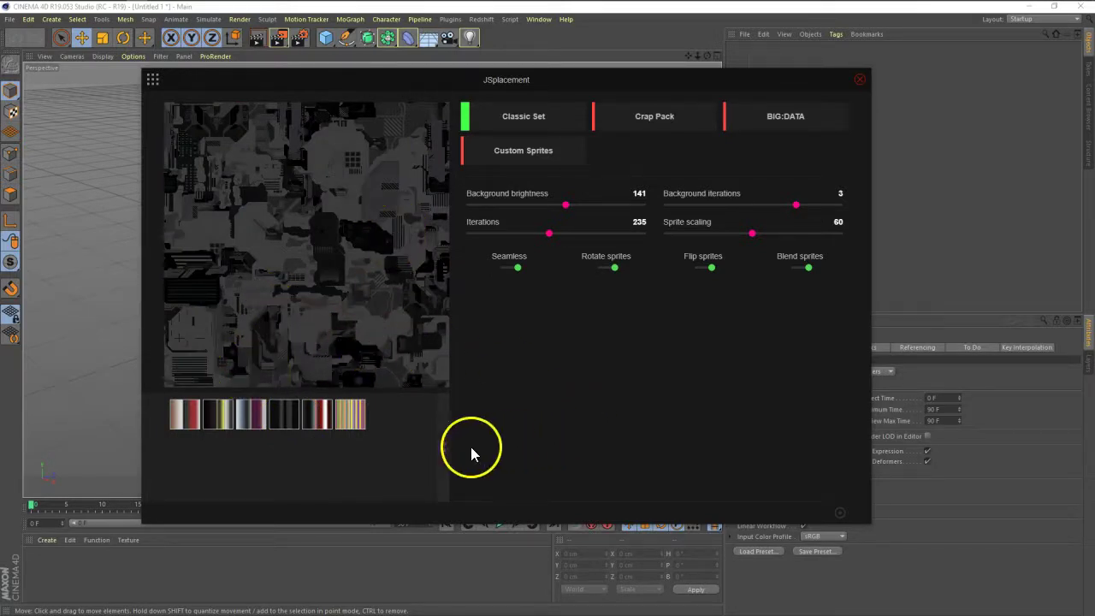
pyautogui.click(444, 449)
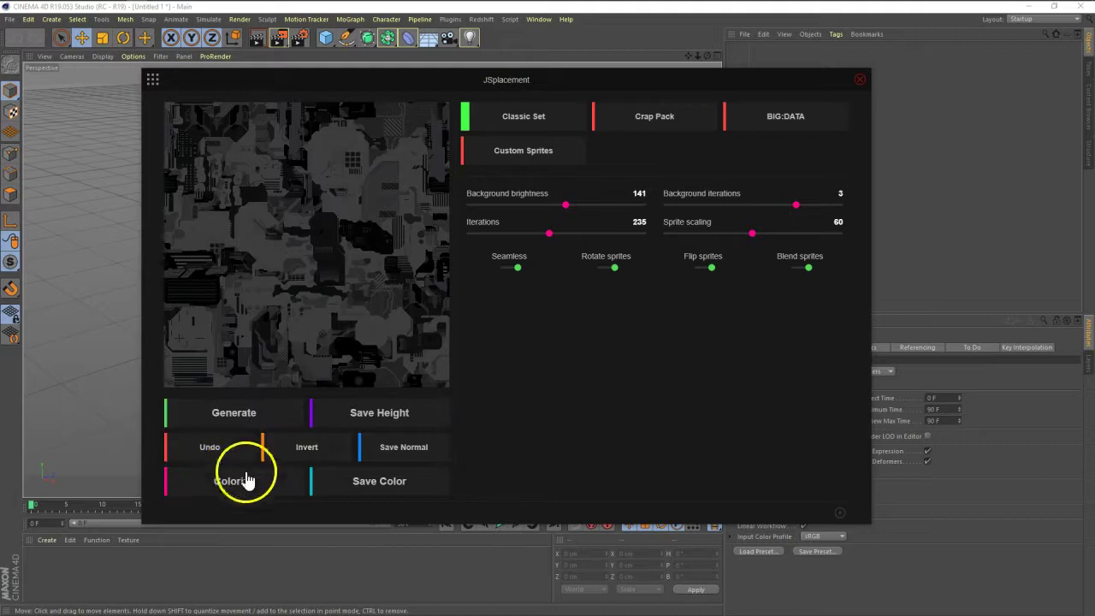
# - Save the colour map as Color.png, removing the auto-generated file-name prefix
pyautogui.click(364, 495)
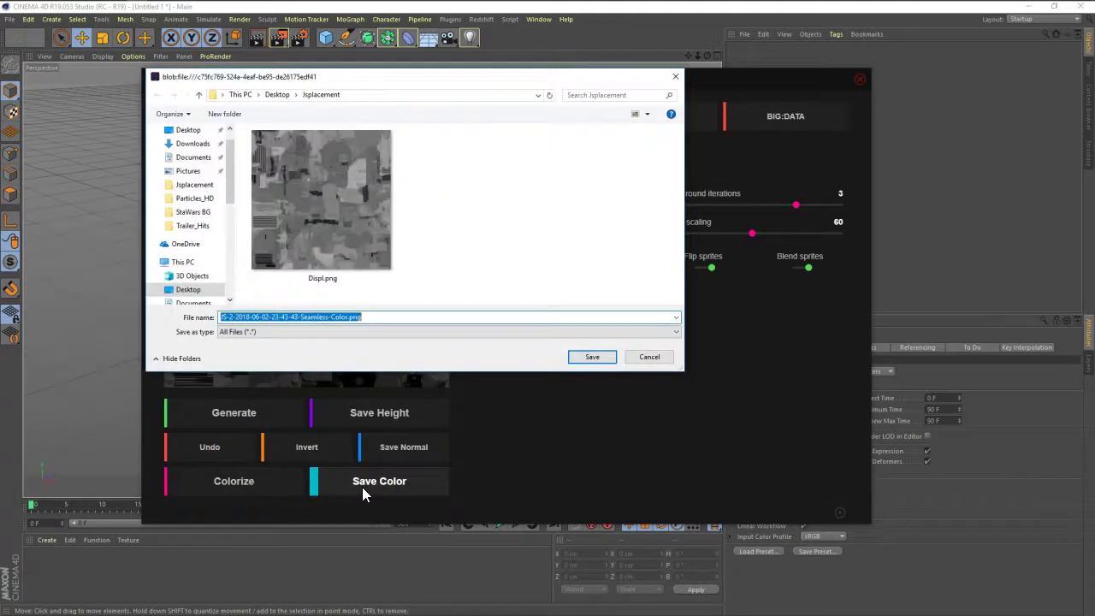
pyautogui.moveTo(331, 316); pyautogui.dragTo(220, 317)
pyautogui.press('BackSpace')
pyautogui.click(592, 358)
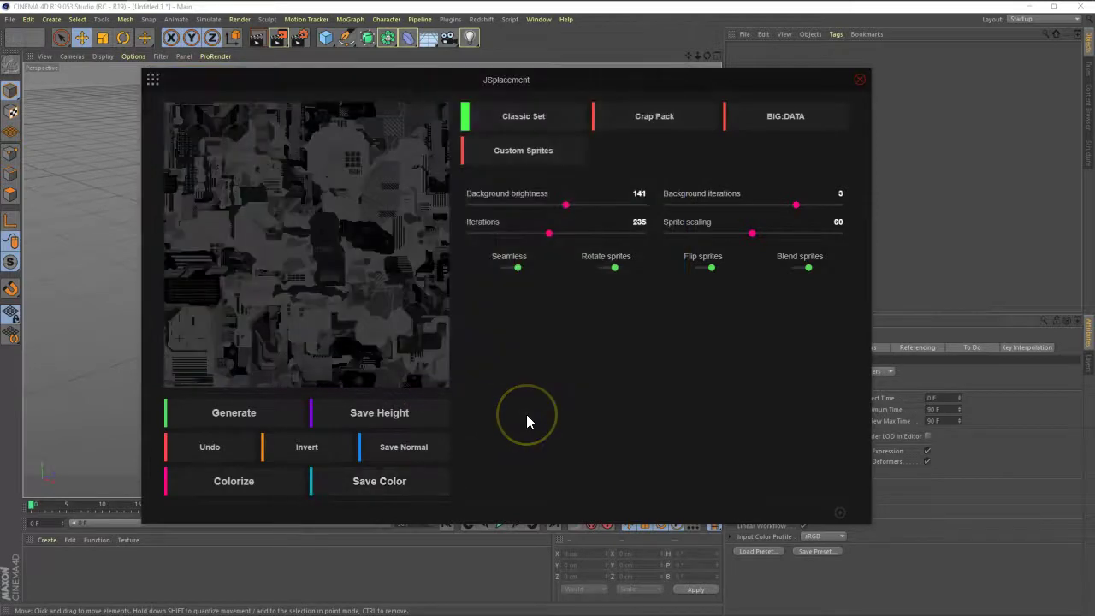
# - Save the normal map as Normal.png in the Jsplacement folder
pyautogui.click(408, 455)
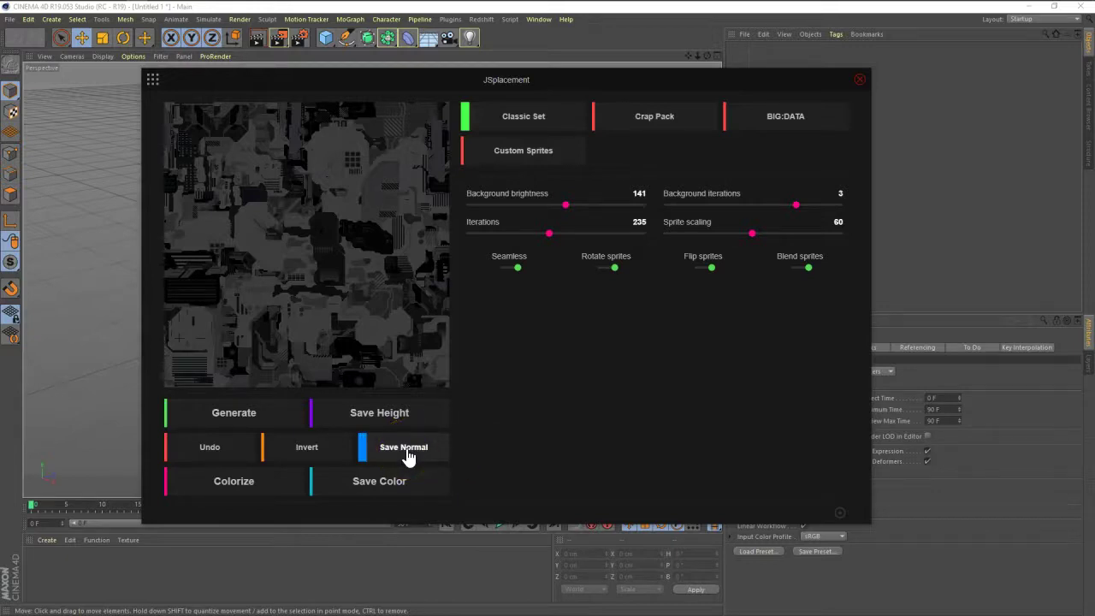
pyautogui.click(445, 449)
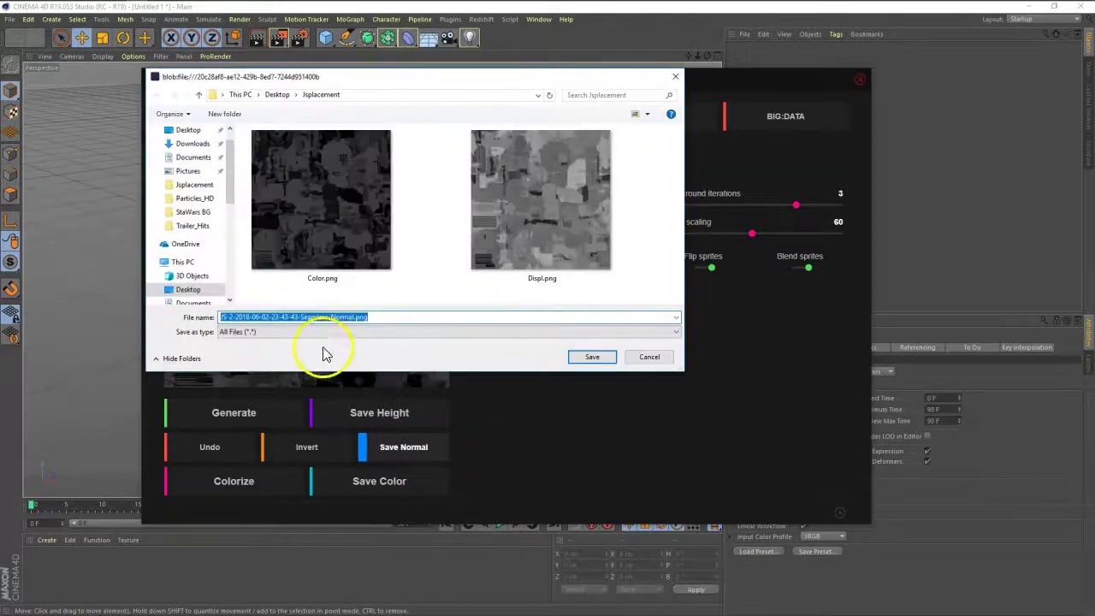
pyautogui.moveTo(329, 317); pyautogui.dragTo(128, 328)
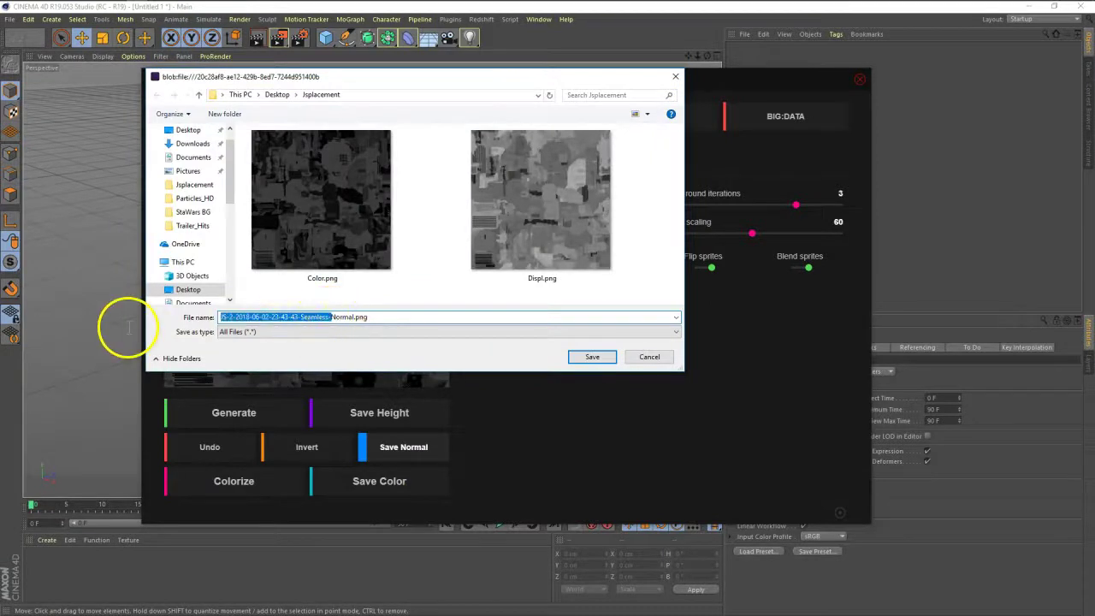
pyautogui.press('BackSpace')
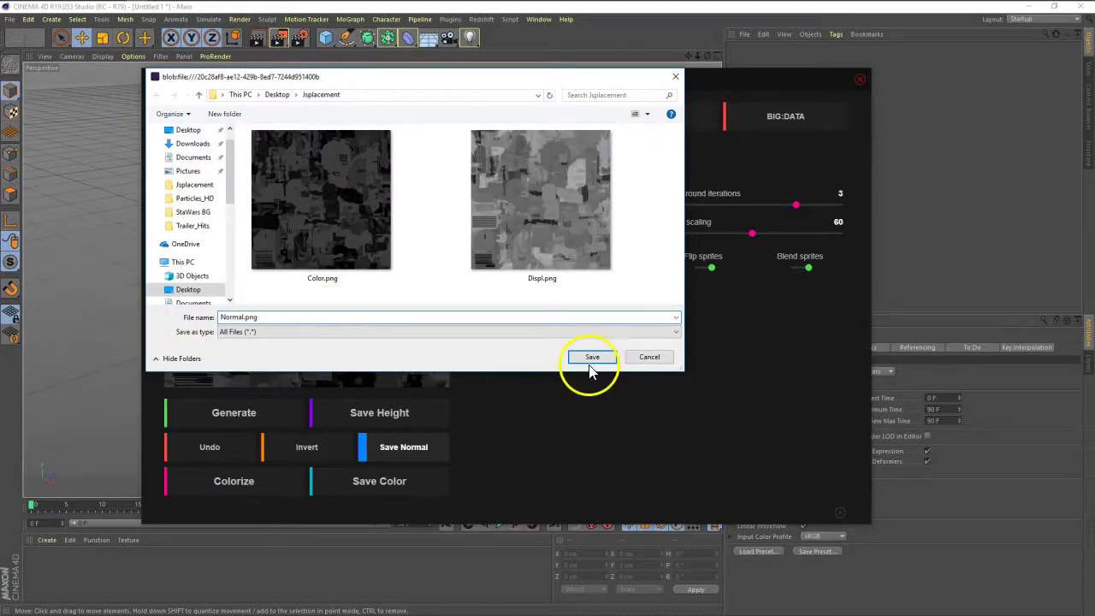
pyautogui.click(592, 357)
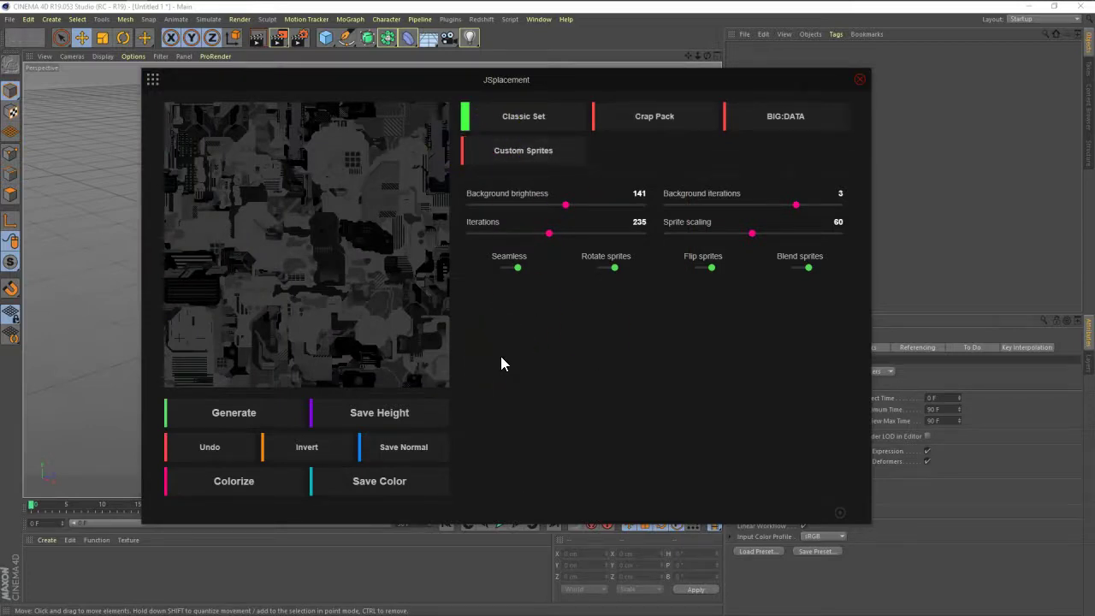
# - Generate a new map using the Crap Pack sprite set and move JSplacement aside
pyautogui.click(643, 120)
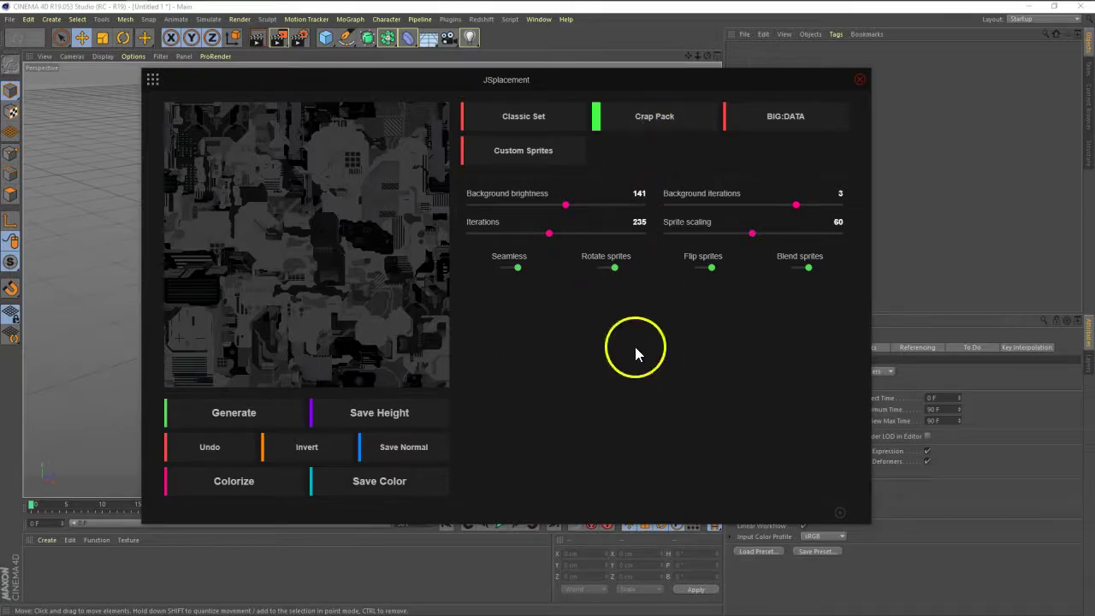
pyautogui.click(334, 220)
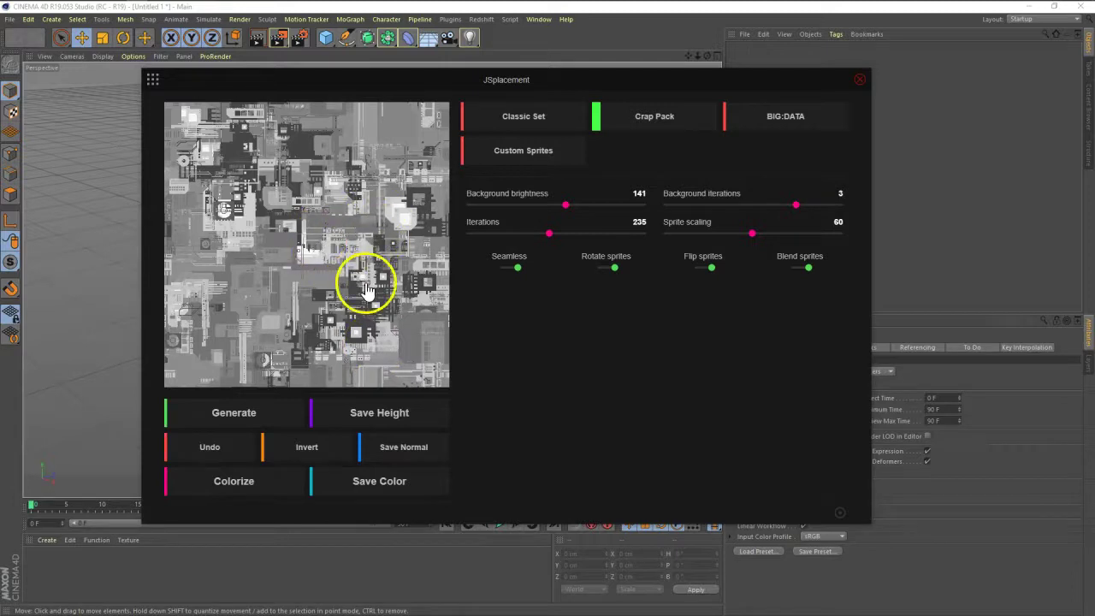
pyautogui.moveTo(701, 85); pyautogui.dragTo(1094, 86)
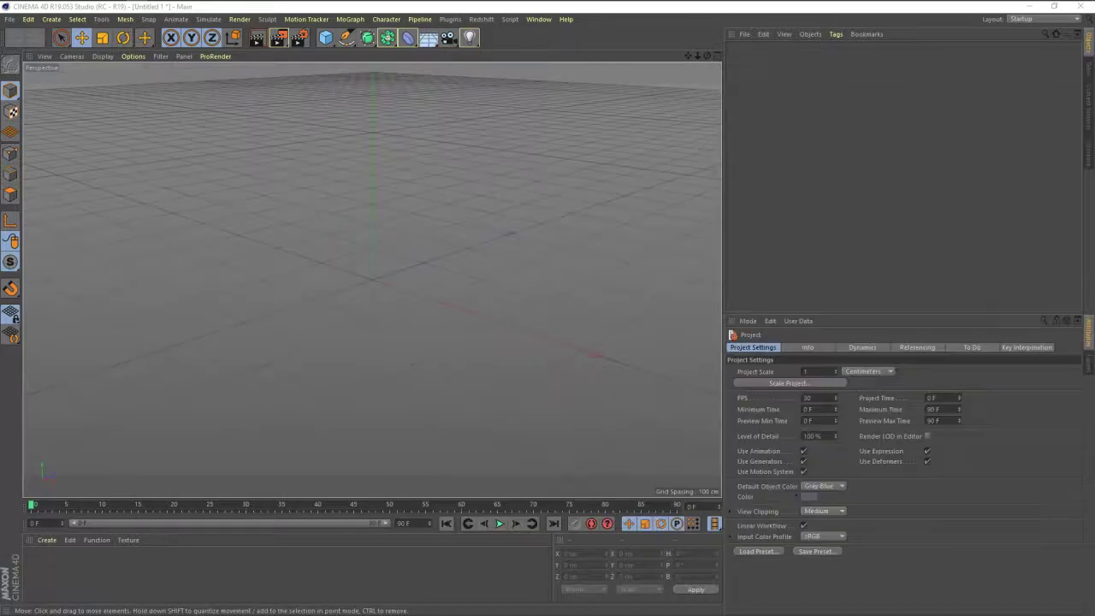
# - Switch the Cinema 4D renderer to Redshift in Render Settings
pyautogui.click(921, 164)
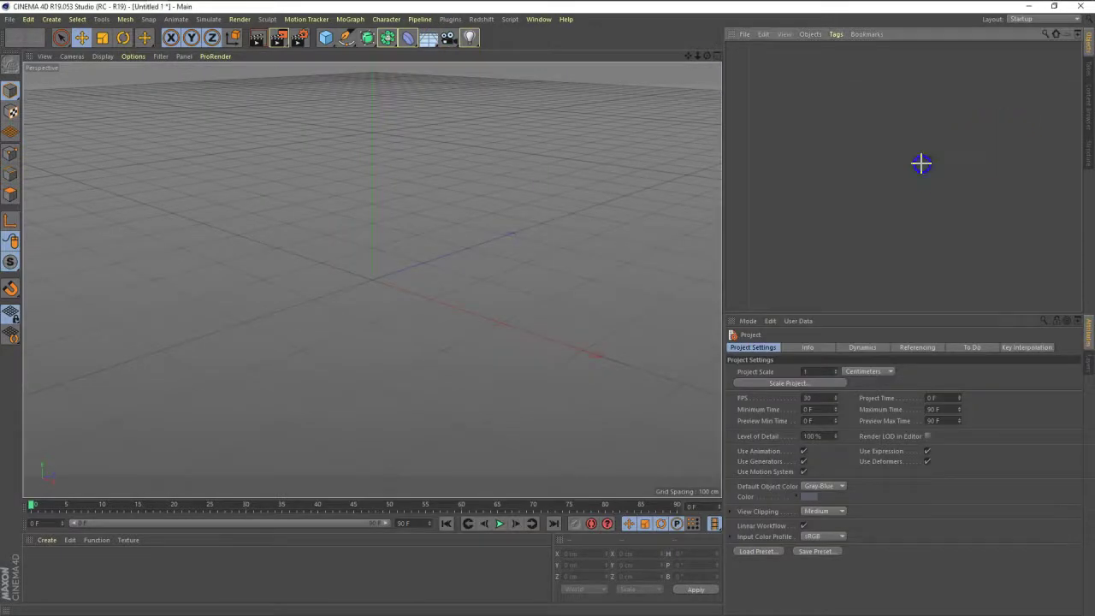
pyautogui.click(301, 43)
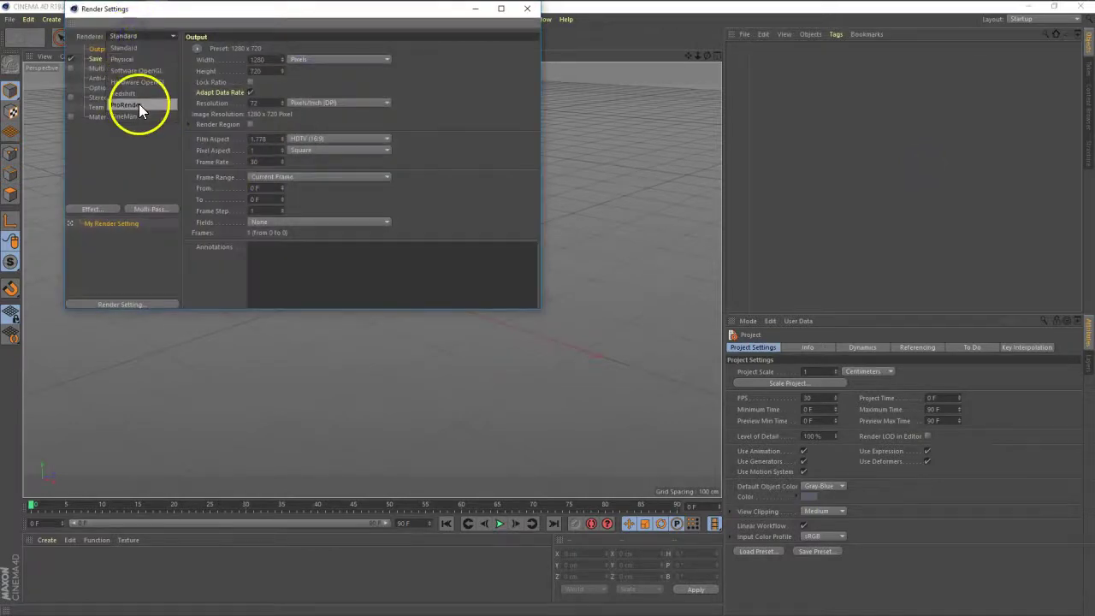
pyautogui.moveTo(228, 10)
pyautogui.mouseDown()
pyautogui.moveTo(434, 69)
pyautogui.moveTo(377, 70)
pyautogui.mouseUp()
pyautogui.click(302, 140)
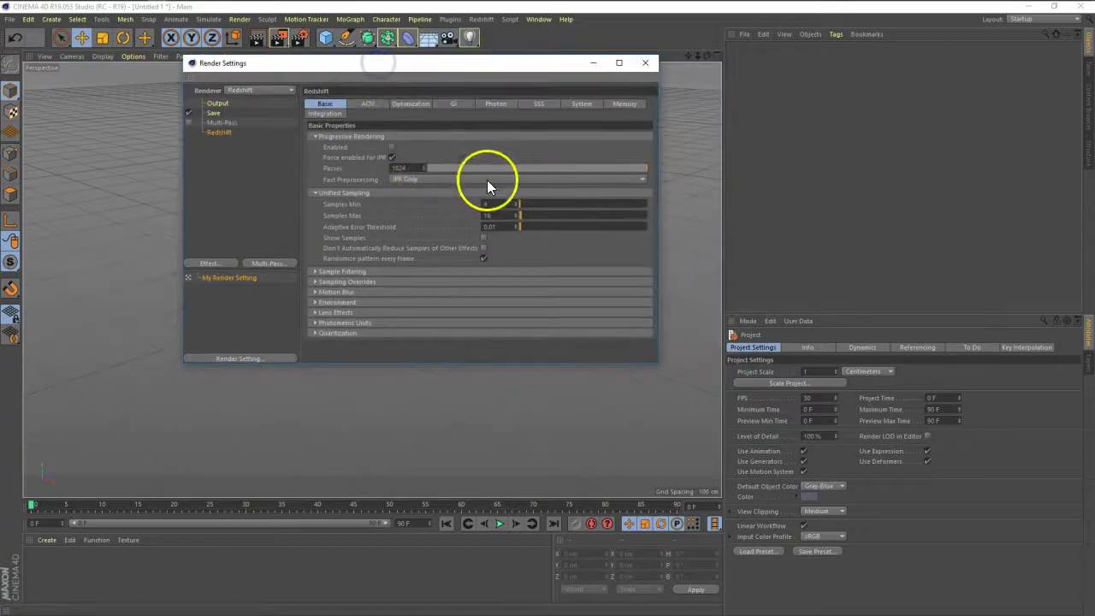
pyautogui.click(509, 202)
# - Set GI to Brute Force primary and Irradiance Point Cloud secondary, with 256 rays
pyautogui.click(371, 106)
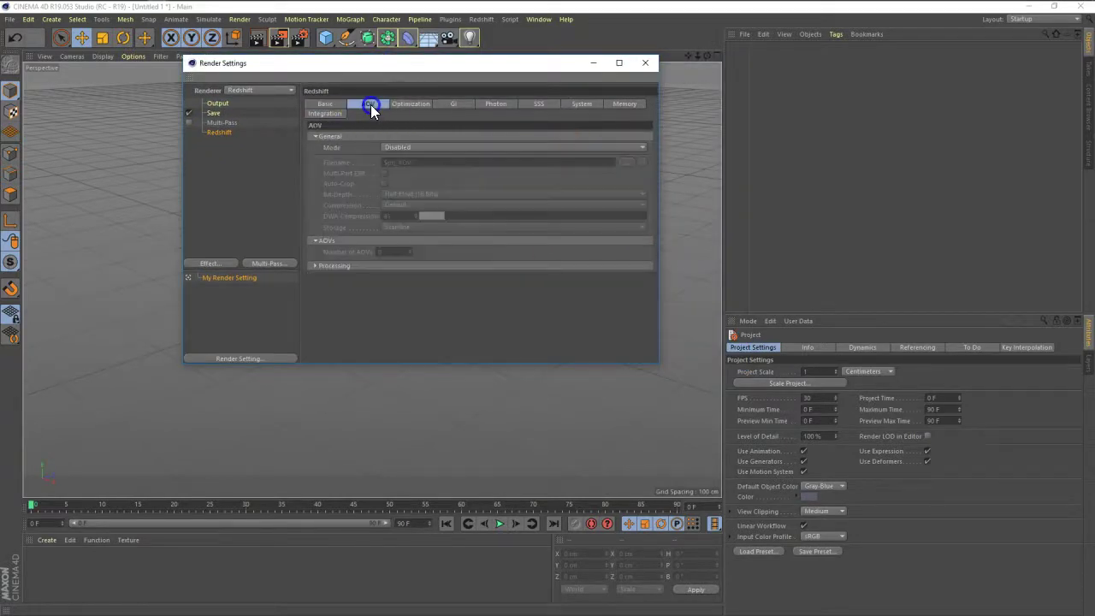
pyautogui.click(410, 104)
pyautogui.click(455, 104)
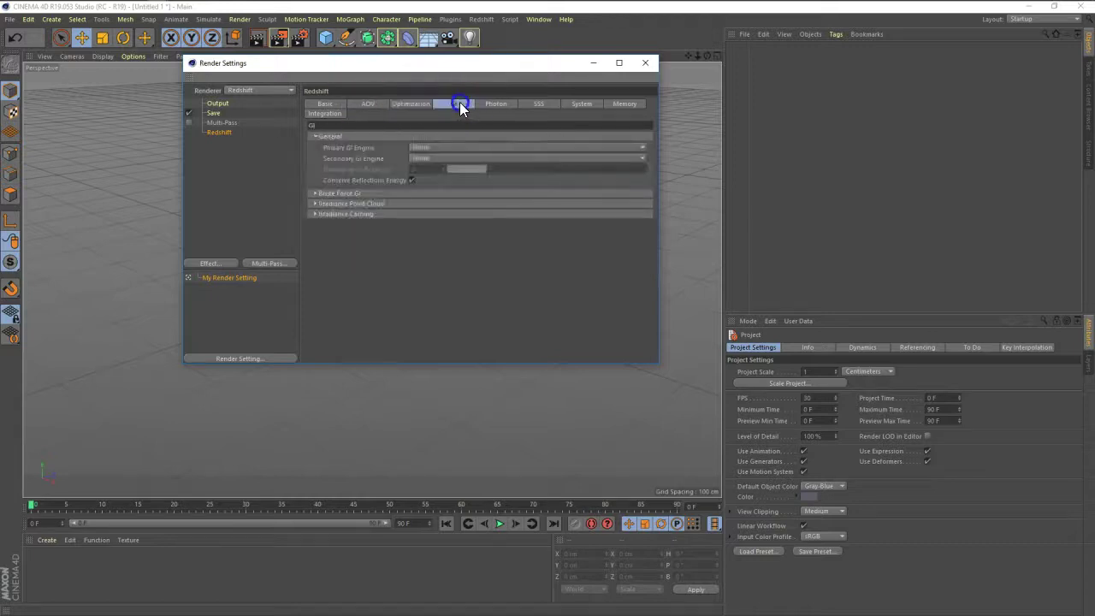
pyautogui.click(452, 149)
pyautogui.click(454, 196)
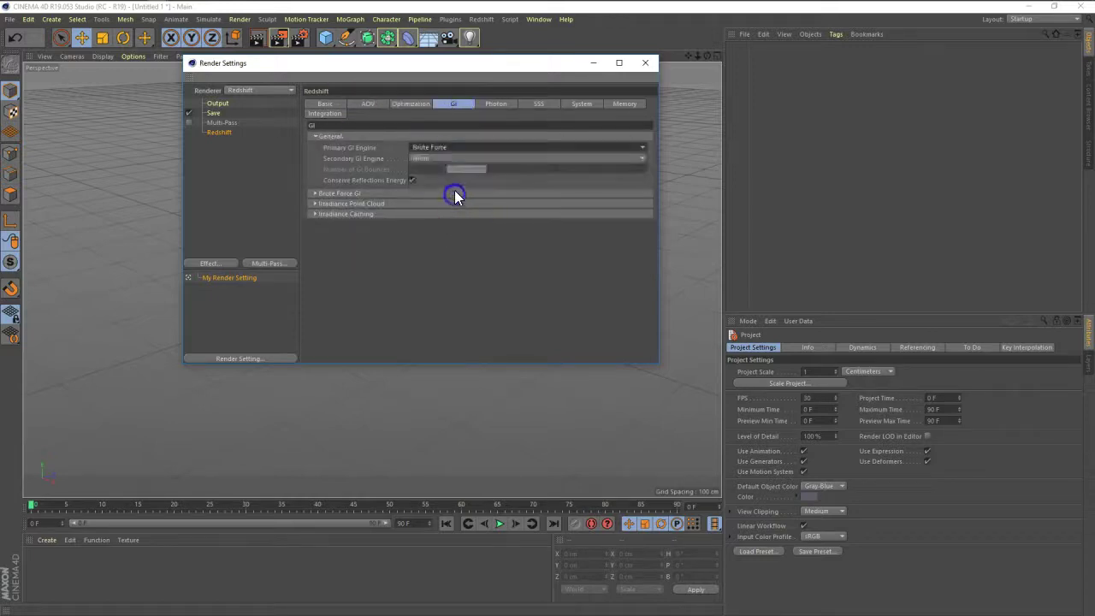
pyautogui.click(440, 160)
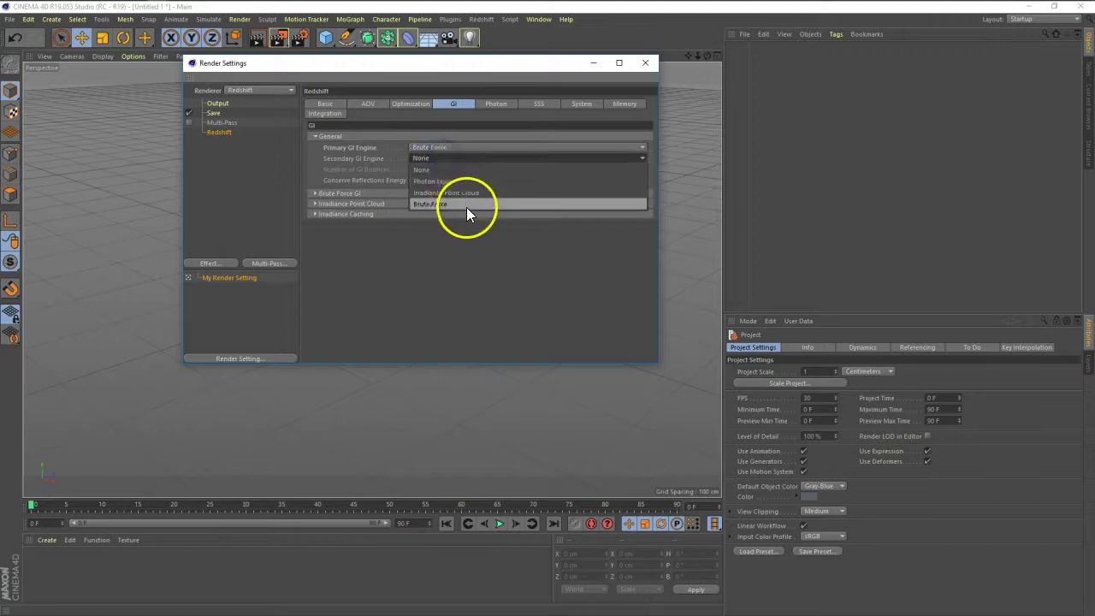
pyautogui.click(456, 194)
pyautogui.click(374, 195)
pyautogui.click(394, 203)
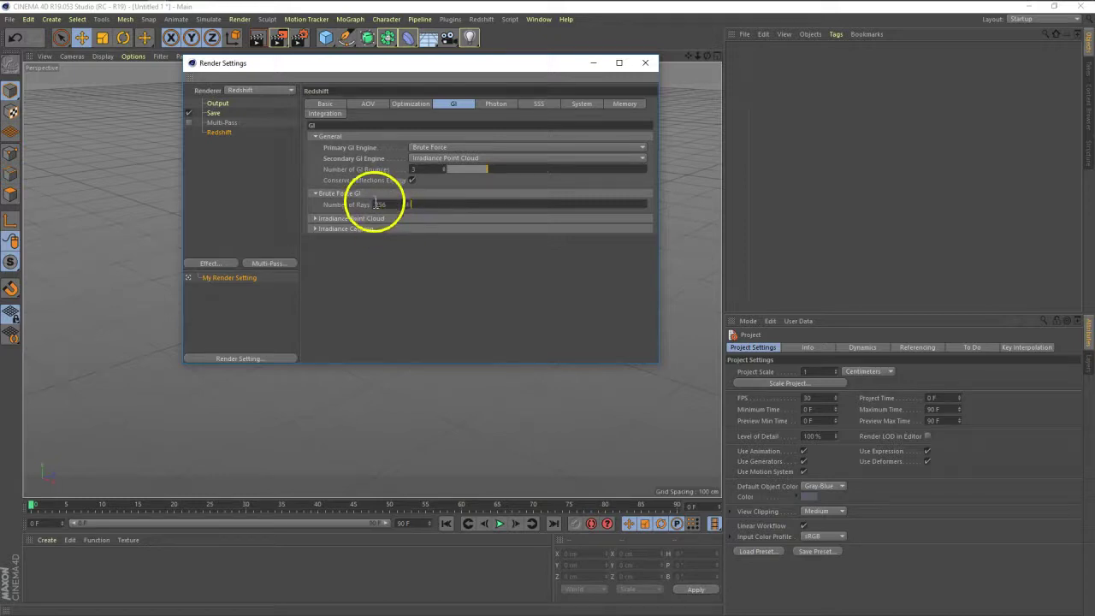
pyautogui.click(377, 195)
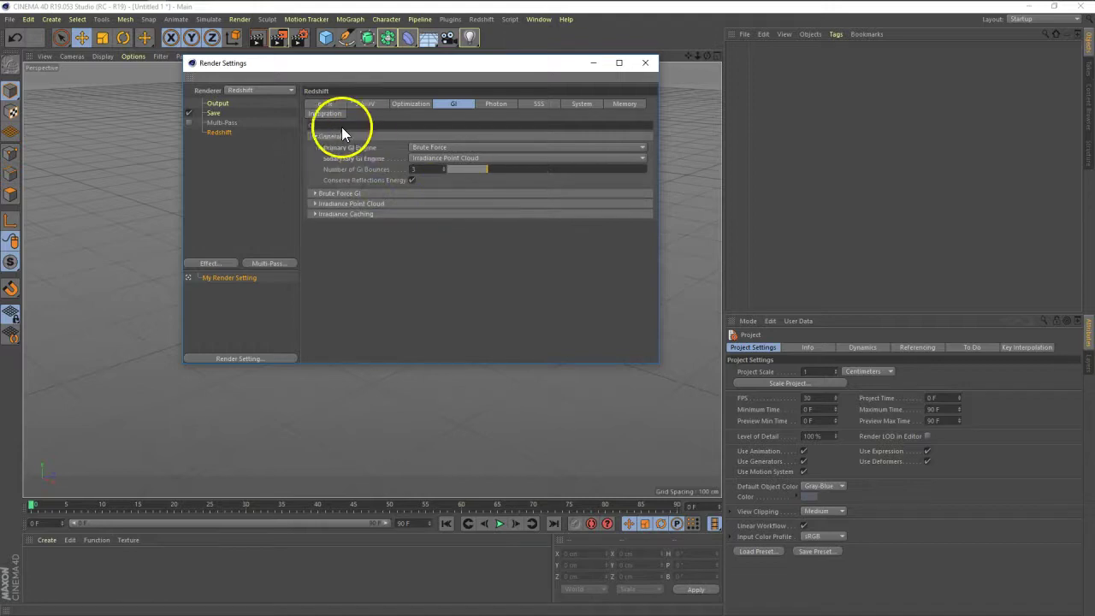
# - Check the System tab's Bucket Rendering size, leaving it unchanged
pyautogui.click(575, 104)
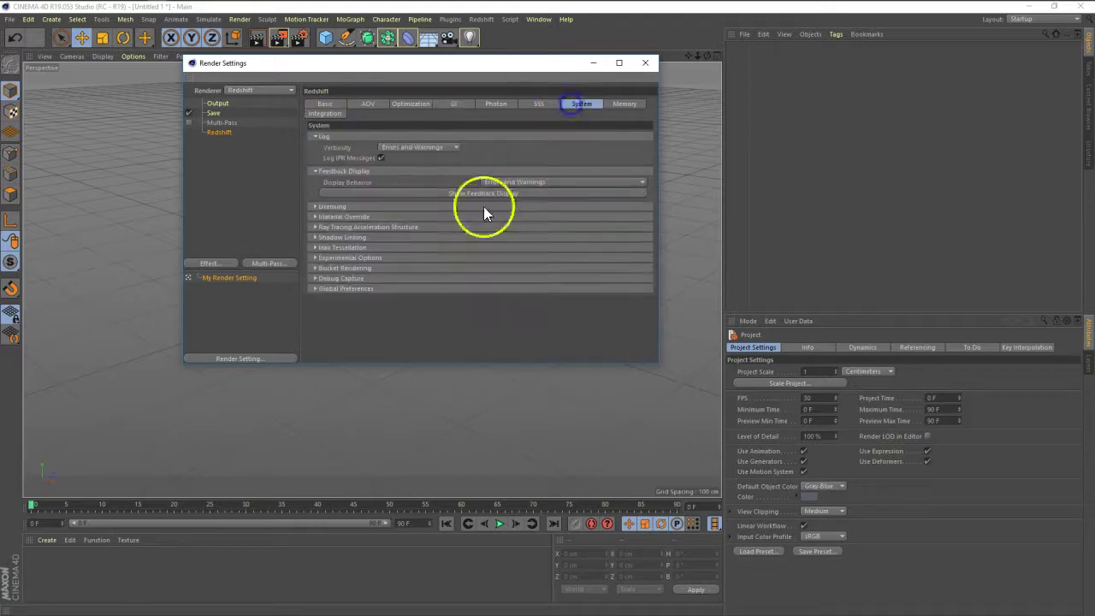
pyautogui.click(348, 270)
pyautogui.click(391, 280)
pyautogui.click(396, 292)
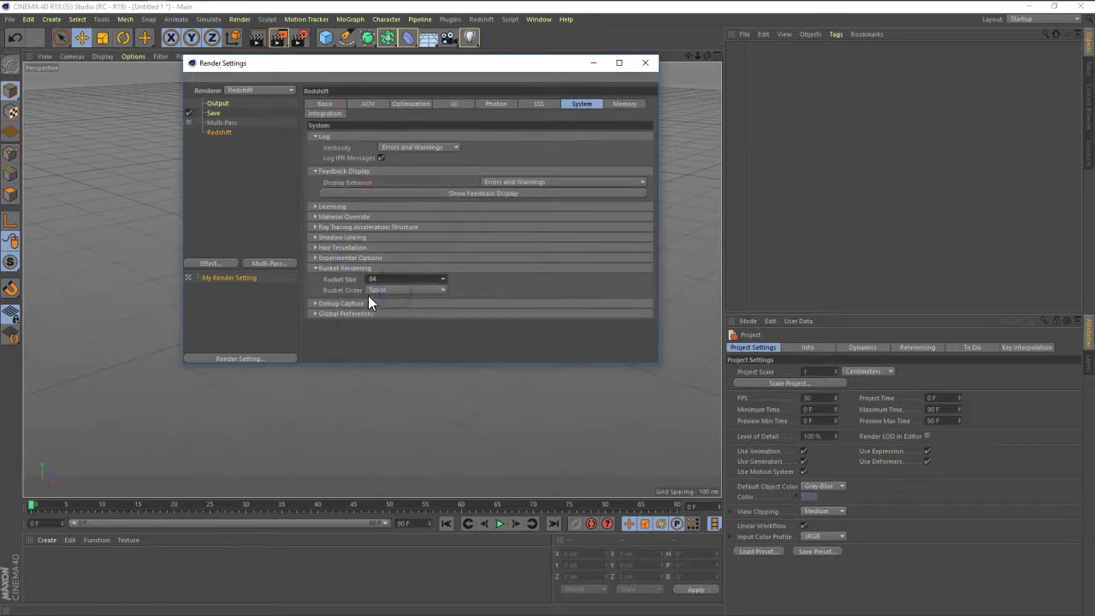
pyautogui.click(359, 268)
# - Set passes to 512, Samples Min 16, Samples Max 24, threshold 0.01, then close
pyautogui.click(358, 103)
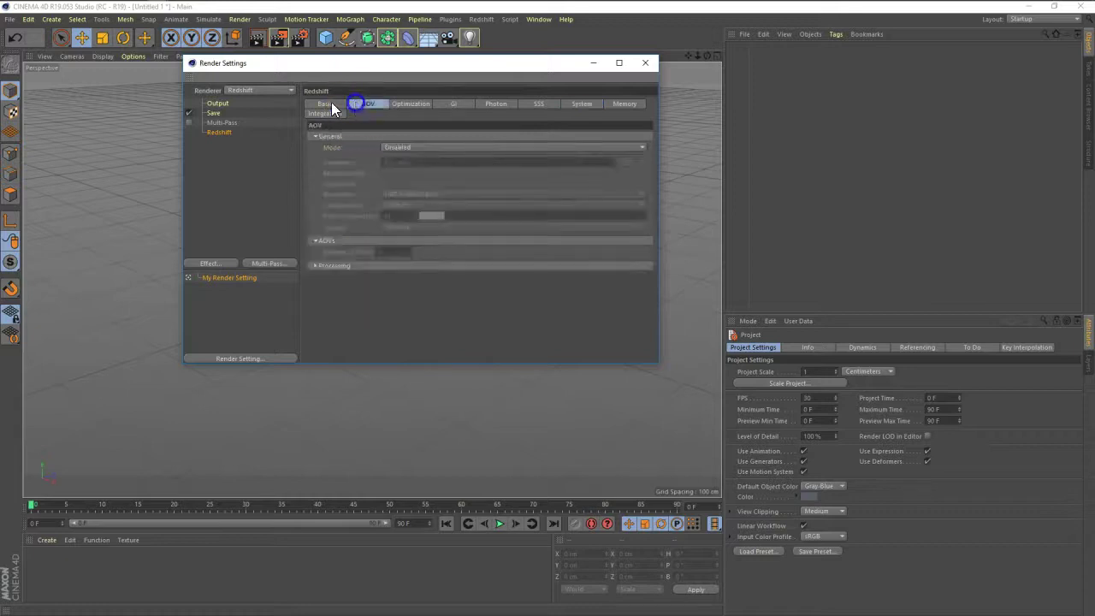
pyautogui.click(332, 102)
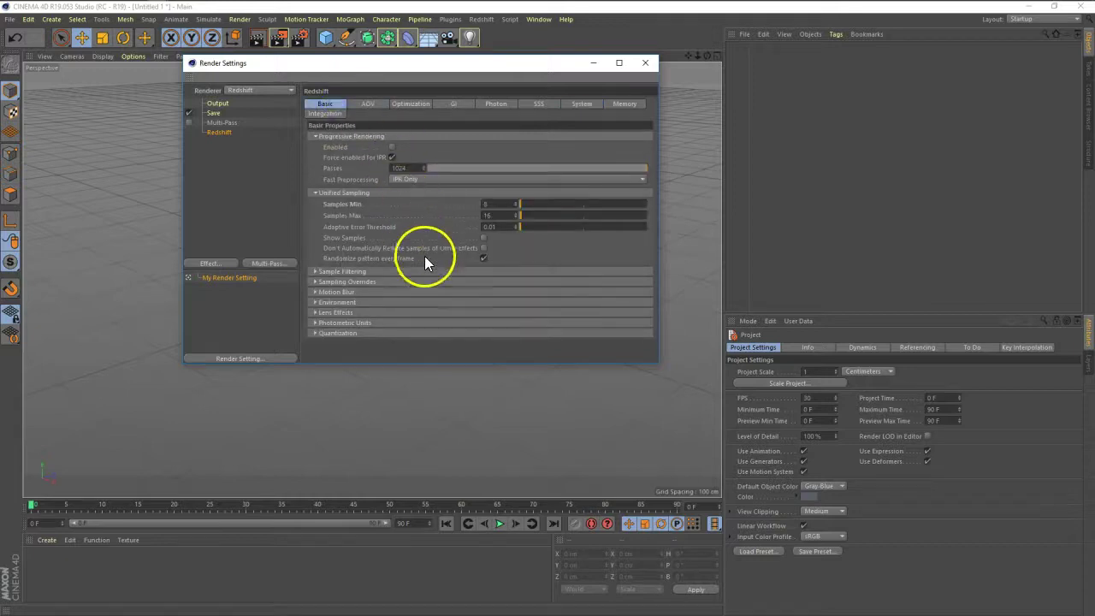
pyautogui.doubleClick(407, 168)
pyautogui.write('512')
pyautogui.press('Return')
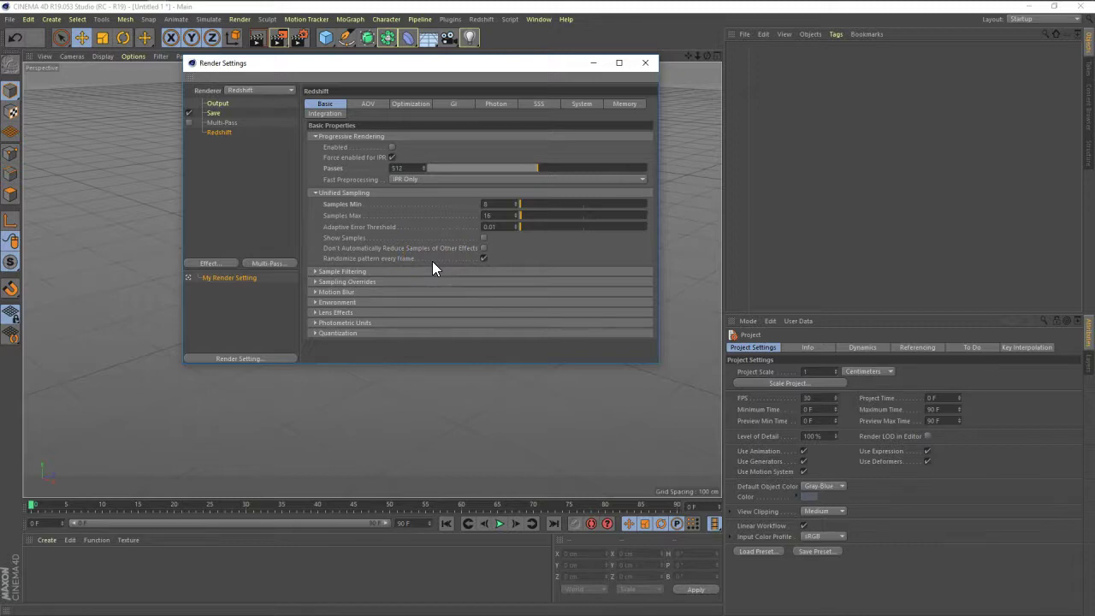
pyautogui.click(495, 217)
pyautogui.click(495, 203)
pyautogui.click(501, 227)
pyautogui.moveTo(468, 67); pyautogui.dragTo(426, 75)
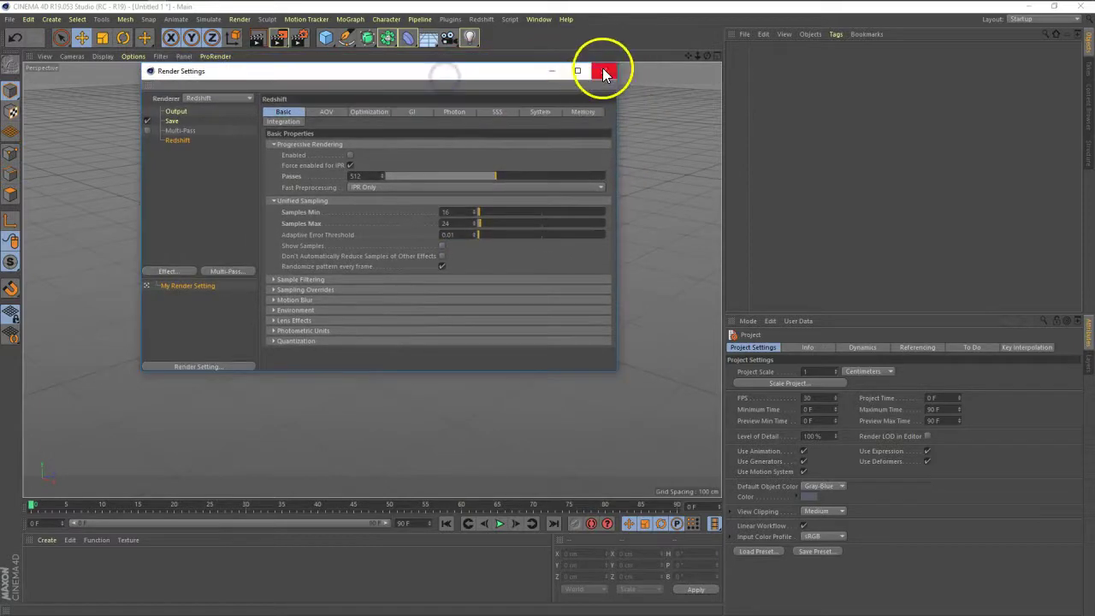
pyautogui.click(605, 74)
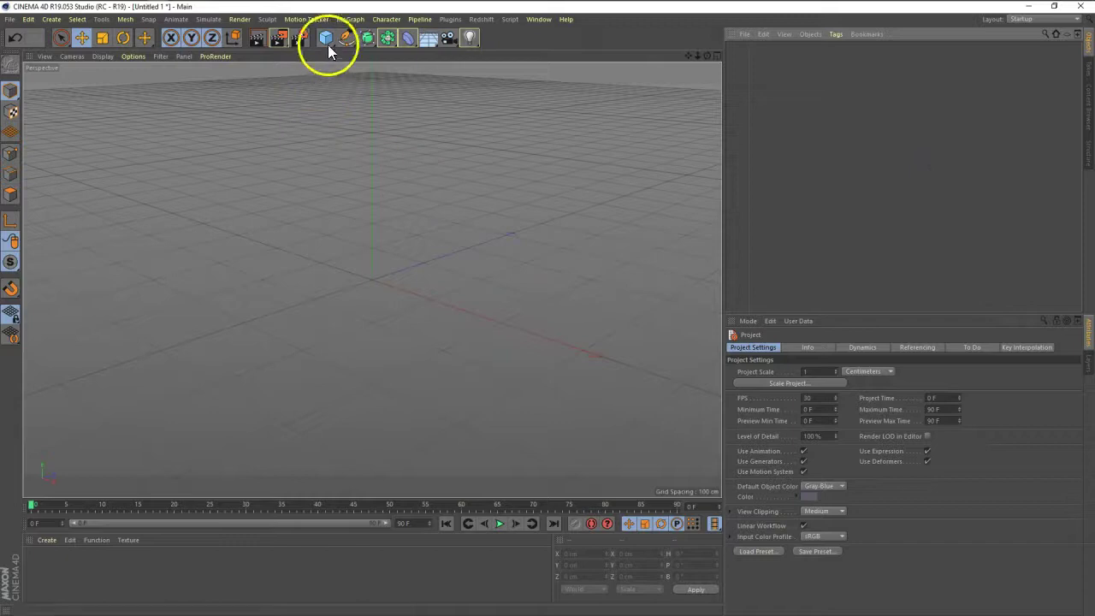
# - Create a Plane with 800 cm width and height and 1000 segments each way
pyautogui.moveTo(330, 51); pyautogui.dragTo(459, 70)
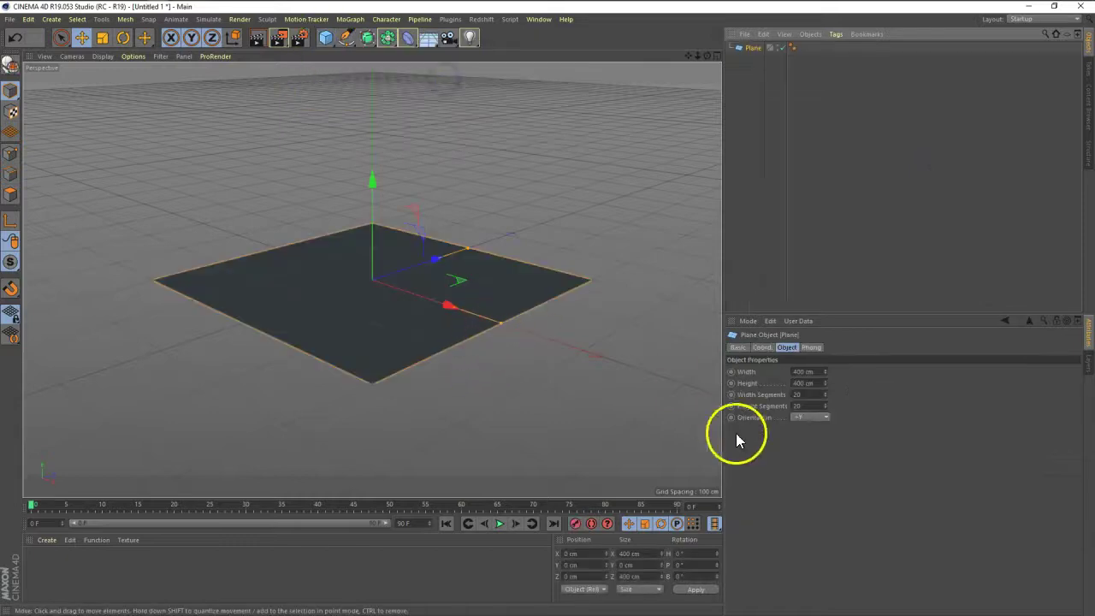
pyautogui.click(815, 373)
pyautogui.write('4')
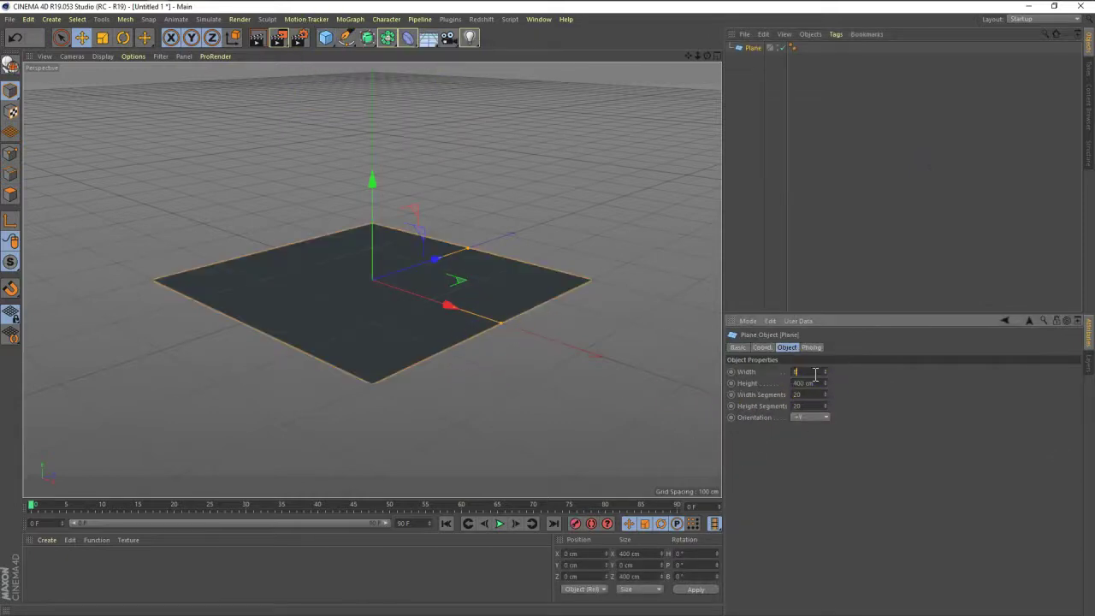
pyautogui.write('00')
pyautogui.press('Tab')
pyautogui.write('800')
pyautogui.press('Return')
pyautogui.click(798, 396)
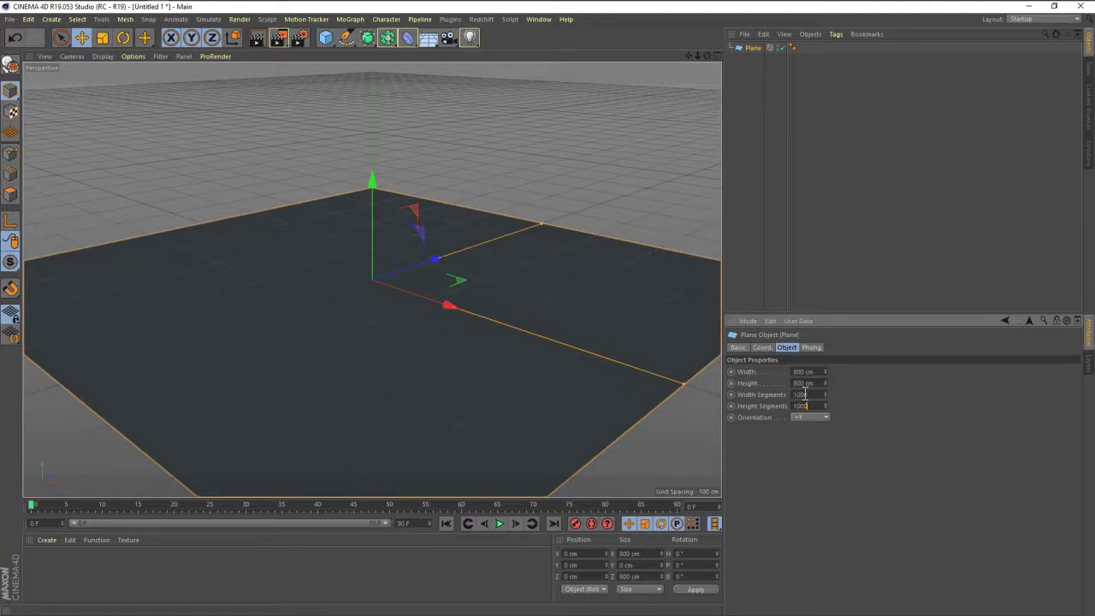
# - Switch the viewport to Gouraud Shading and orbit in close over the plane
pyautogui.click(102, 56)
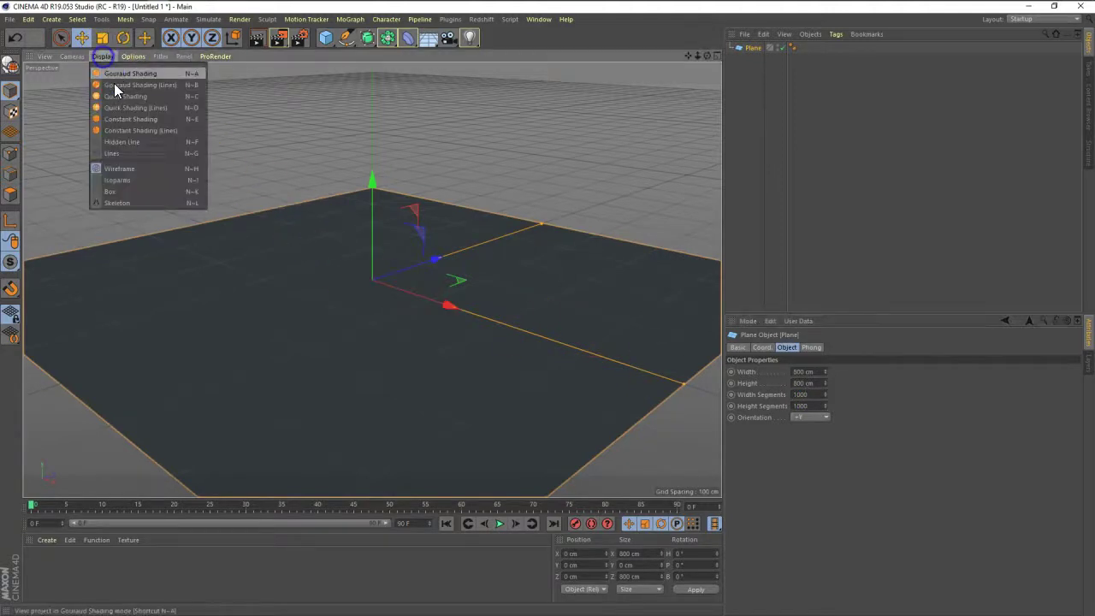
pyautogui.click(114, 83)
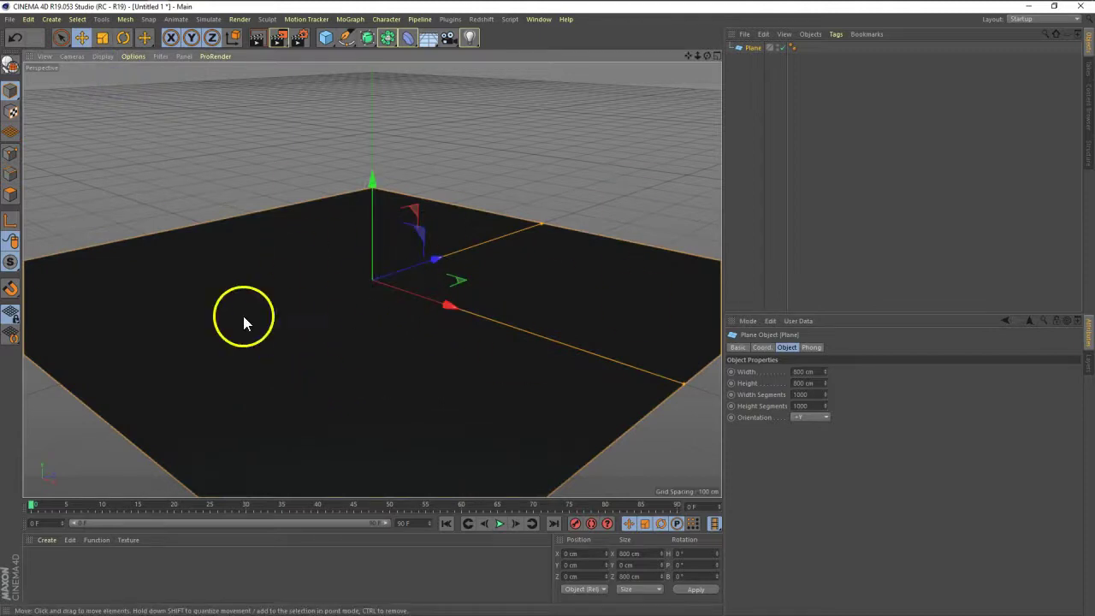
pyautogui.keyDown('alt'); pyautogui.moveTo(254, 309); pyautogui.dragTo(289, 334); pyautogui.keyUp('alt')
pyautogui.moveTo(360, 373)
pyautogui.keyDown('alt'); pyautogui.mouseDown(button='right')
pyautogui.moveTo(369, 308)
pyautogui.moveTo(433, 324)
pyautogui.moveTo(380, 338)
pyautogui.mouseUp(button='right'); pyautogui.keyUp('alt')
pyautogui.scroll(3, 369, 304)
pyautogui.keyDown('alt'); pyautogui.moveTo(384, 350); pyautogui.dragTo(383, 346); pyautogui.keyUp('alt')
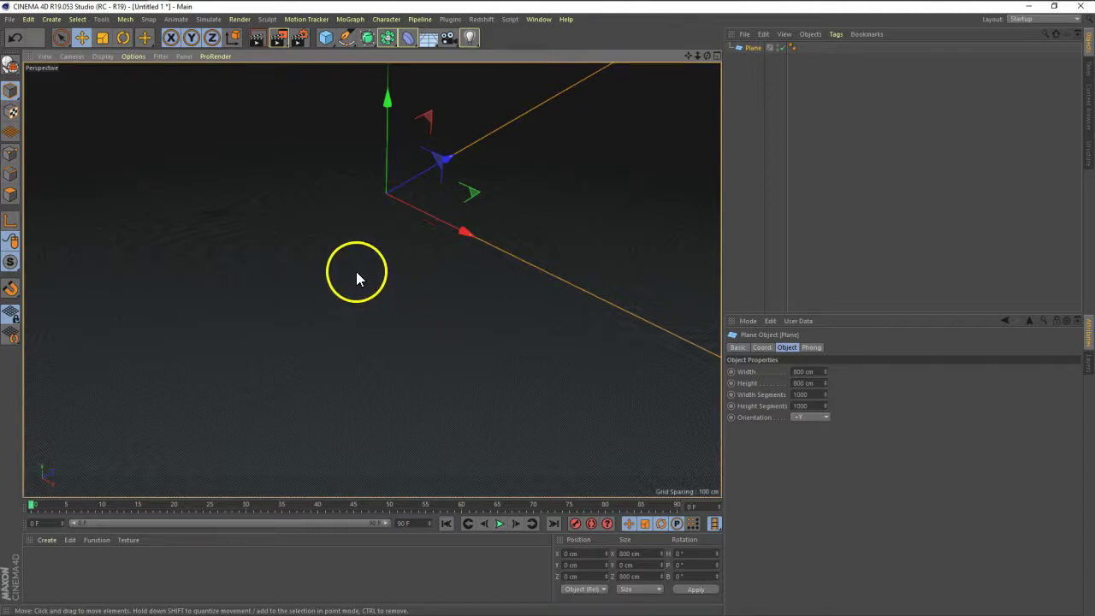
# - Add a camera, look through it, and frame the view so the plane's edges show
pyautogui.click(470, 37)
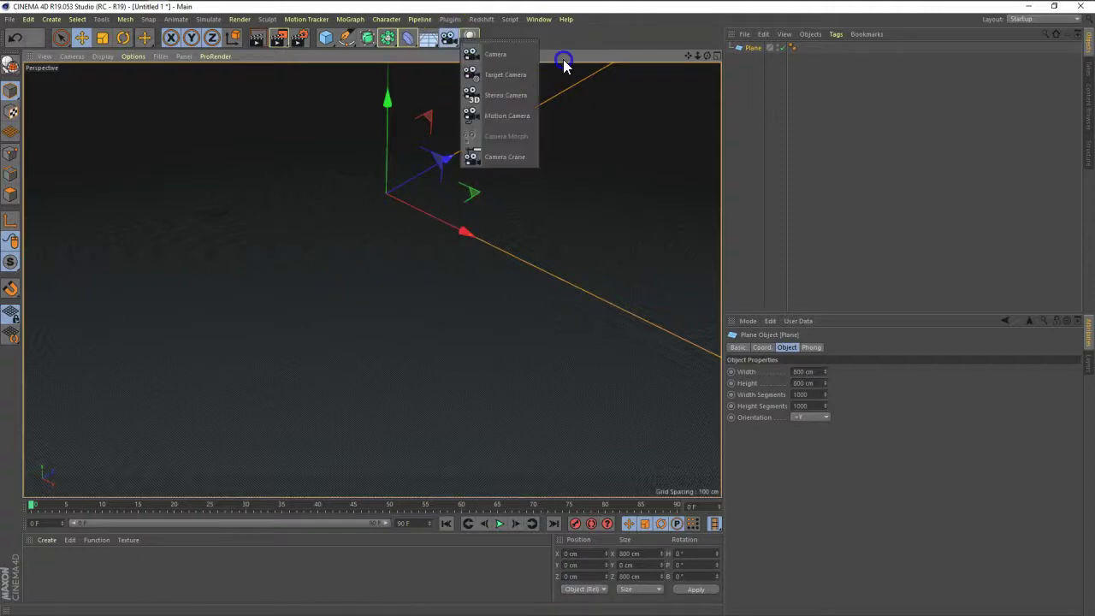
pyautogui.click(496, 54)
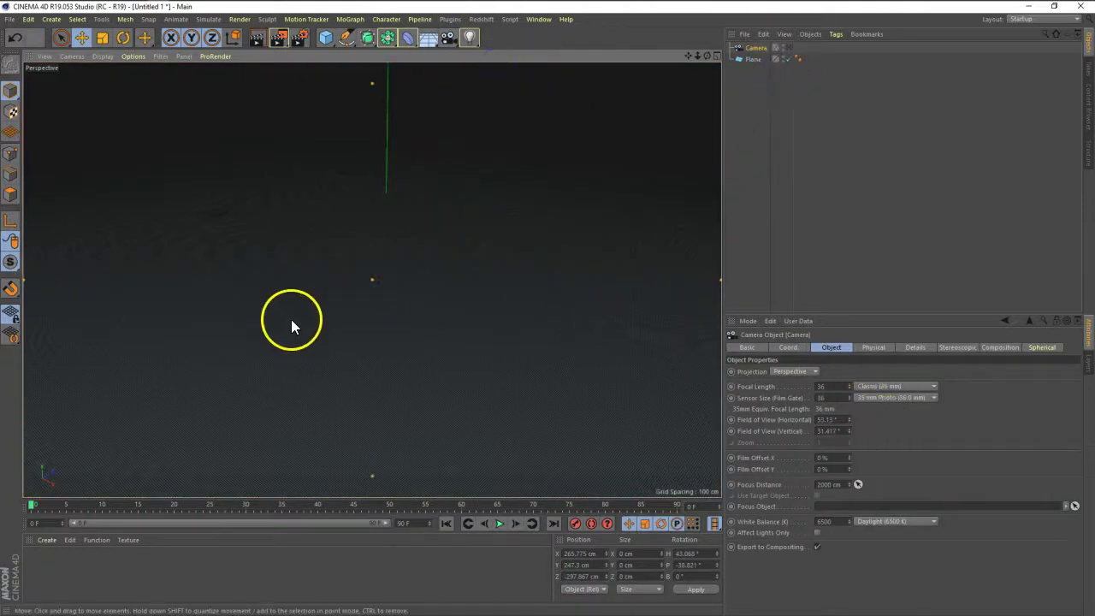
pyautogui.click(827, 387)
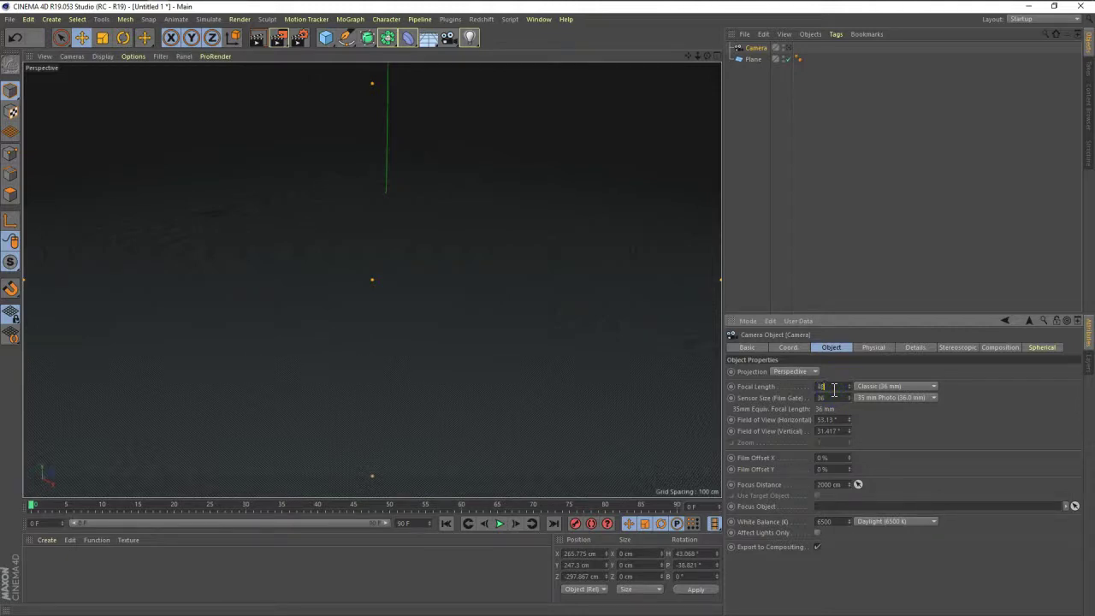
pyautogui.click(789, 48)
pyautogui.click(750, 200)
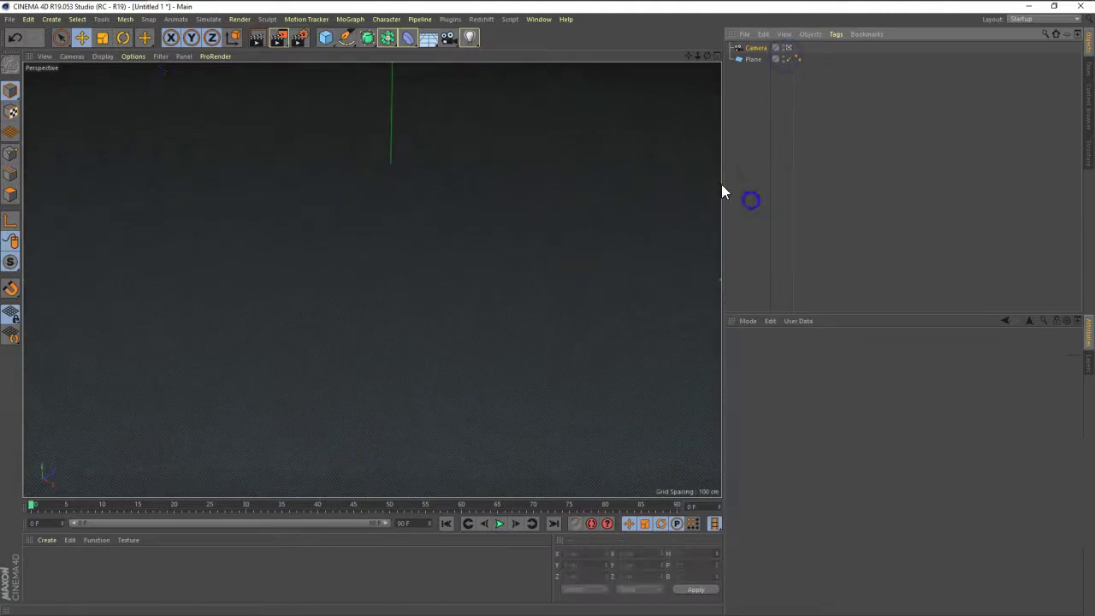
pyautogui.keyDown('alt'); pyautogui.moveTo(545, 311); pyautogui.dragTo(549, 309); pyautogui.keyUp('alt')
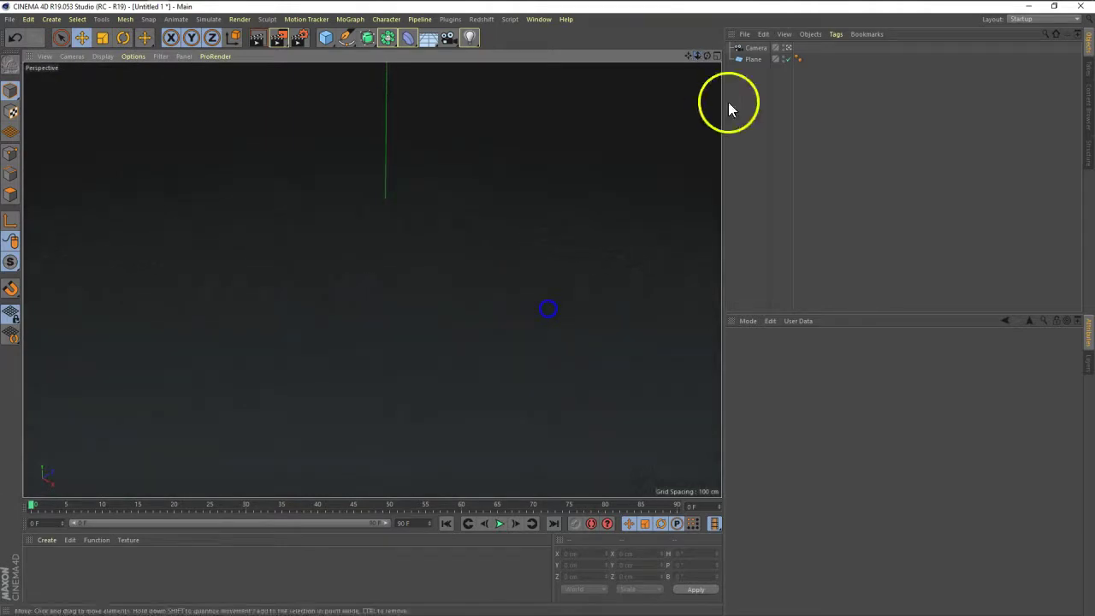
# - Add a Protection tag to the camera to lock the current view
pyautogui.click(750, 122)
pyautogui.rightClick(757, 48)
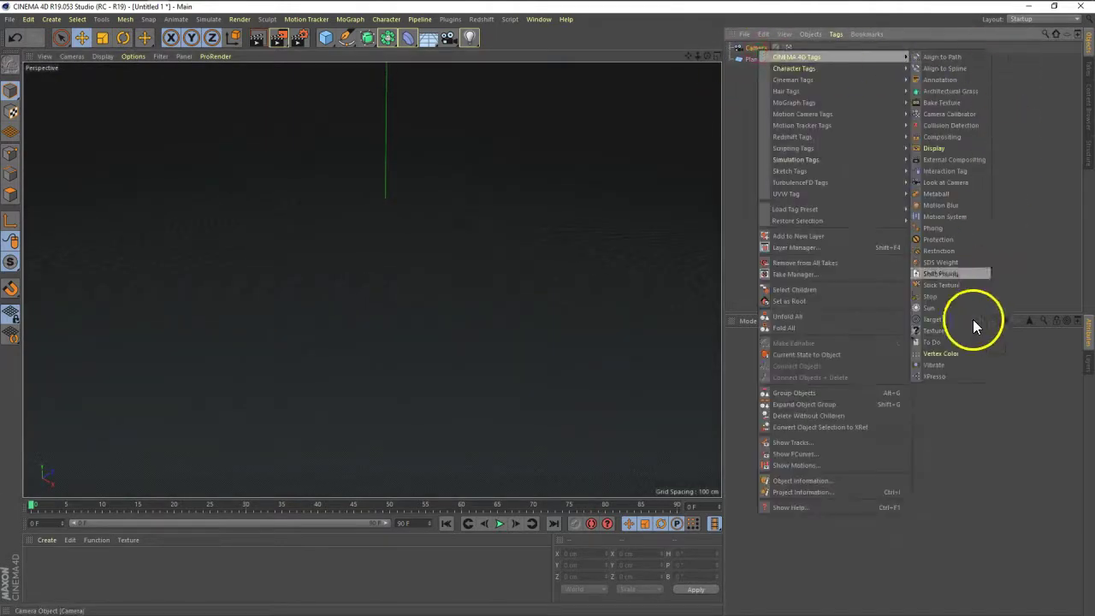
pyautogui.click(939, 240)
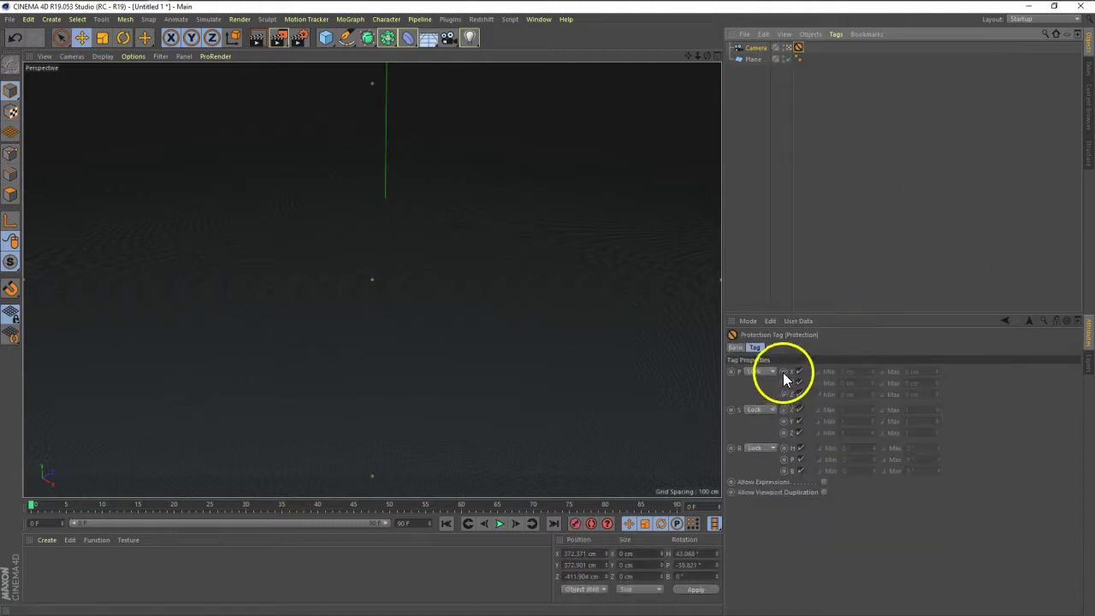
pyautogui.click(841, 94)
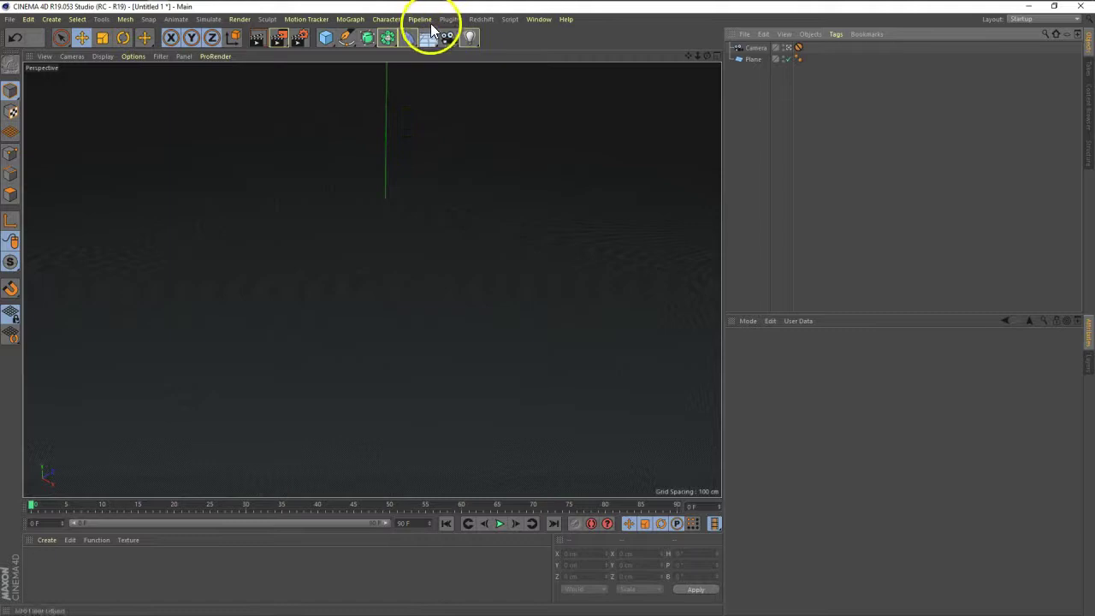
pyautogui.click(481, 19)
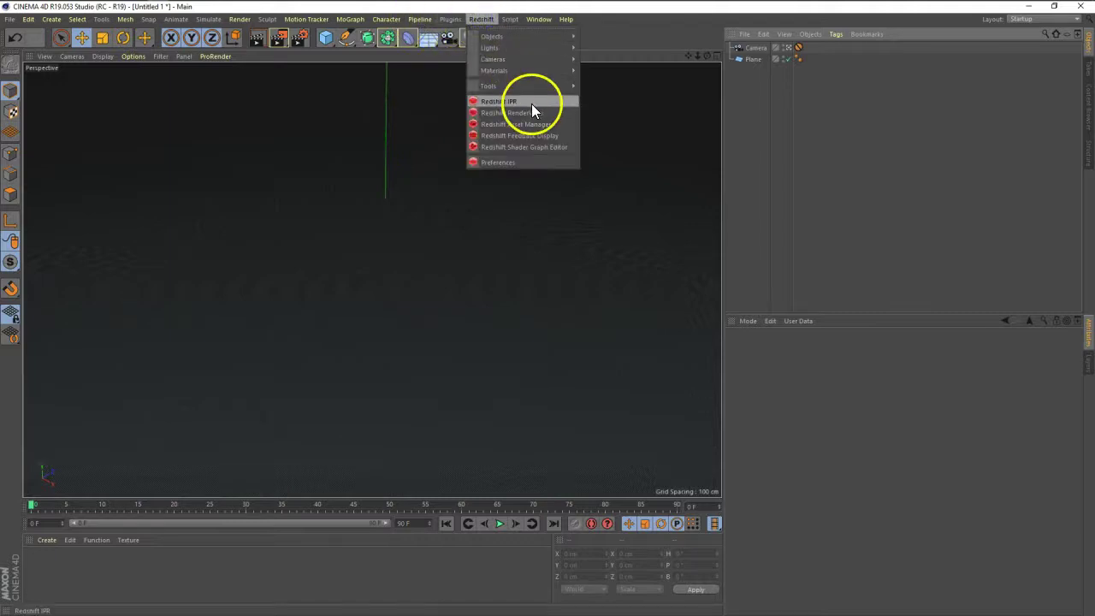
# - Launch the Redshift IPR window, enlarge it, and set Fixed Scale at 100%
pyautogui.click(531, 103)
pyautogui.moveTo(556, 21); pyautogui.dragTo(717, 99)
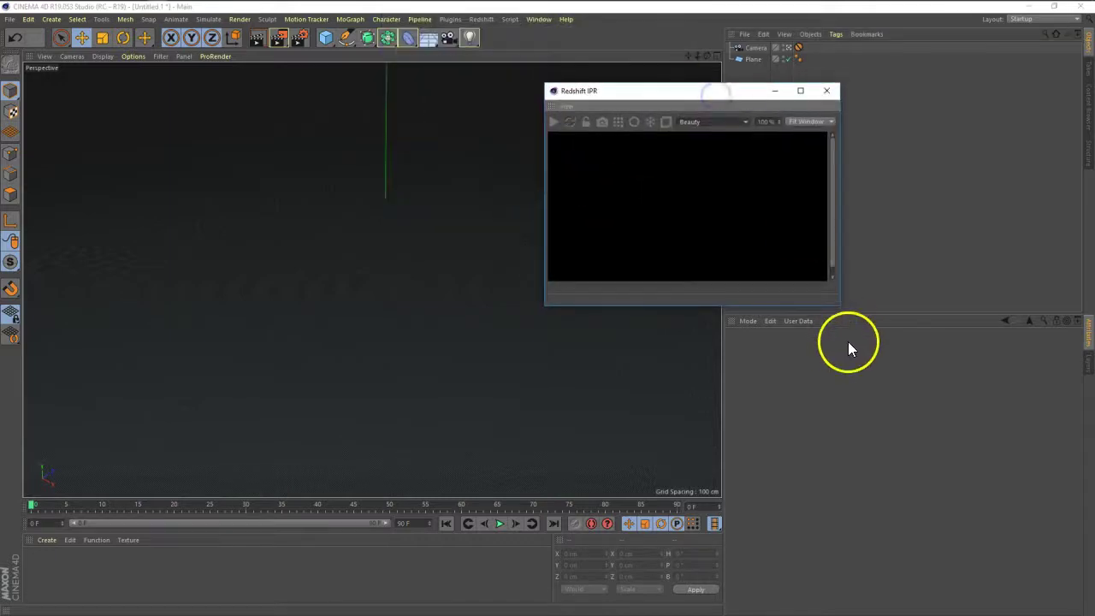
pyautogui.moveTo(841, 306); pyautogui.dragTo(1060, 481)
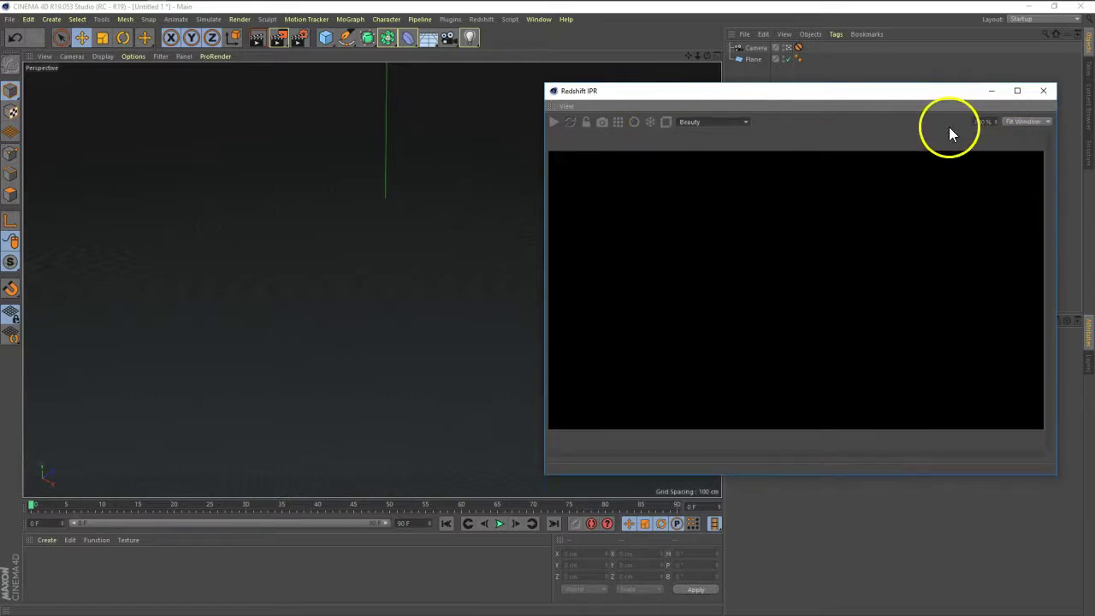
pyautogui.click(1038, 122)
pyautogui.click(1031, 157)
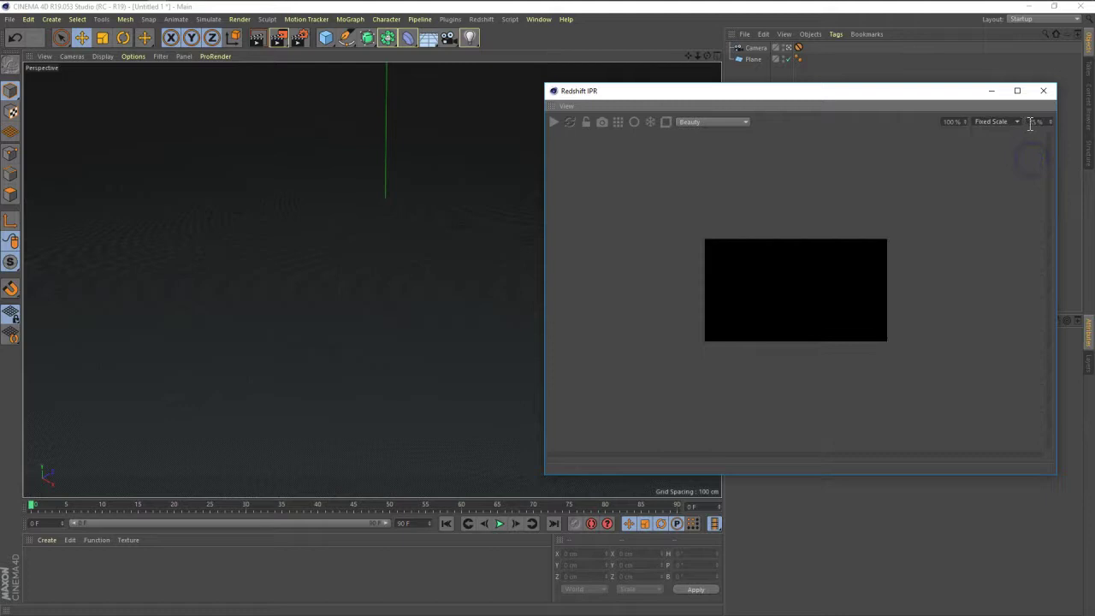
pyautogui.click(1036, 121)
pyautogui.write('100')
pyautogui.press('Return')
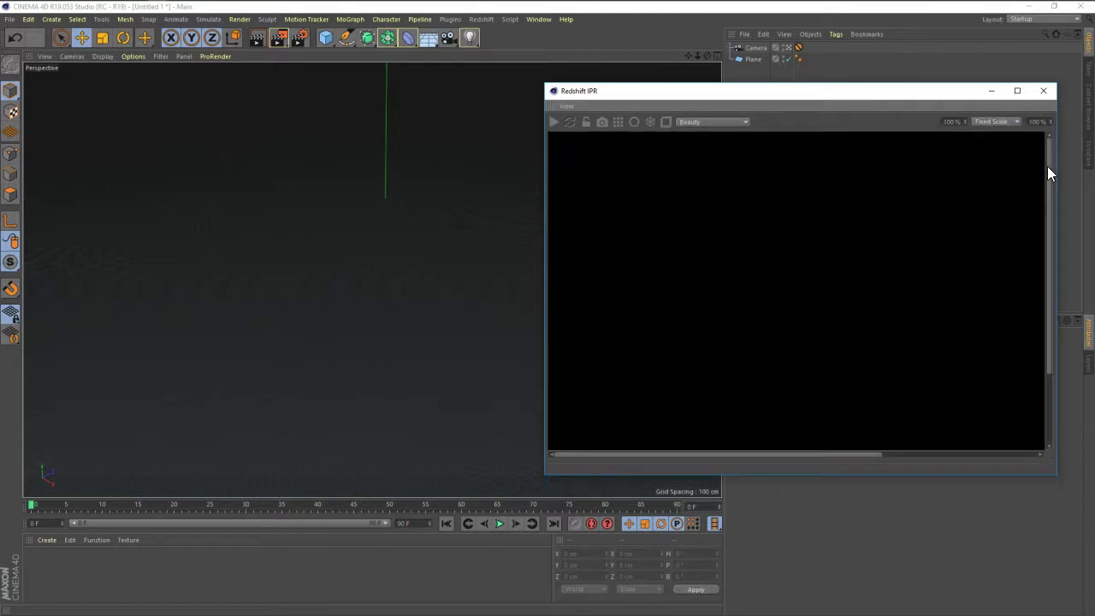
# - Check the output resolution in Render Settings
pyautogui.click(300, 37)
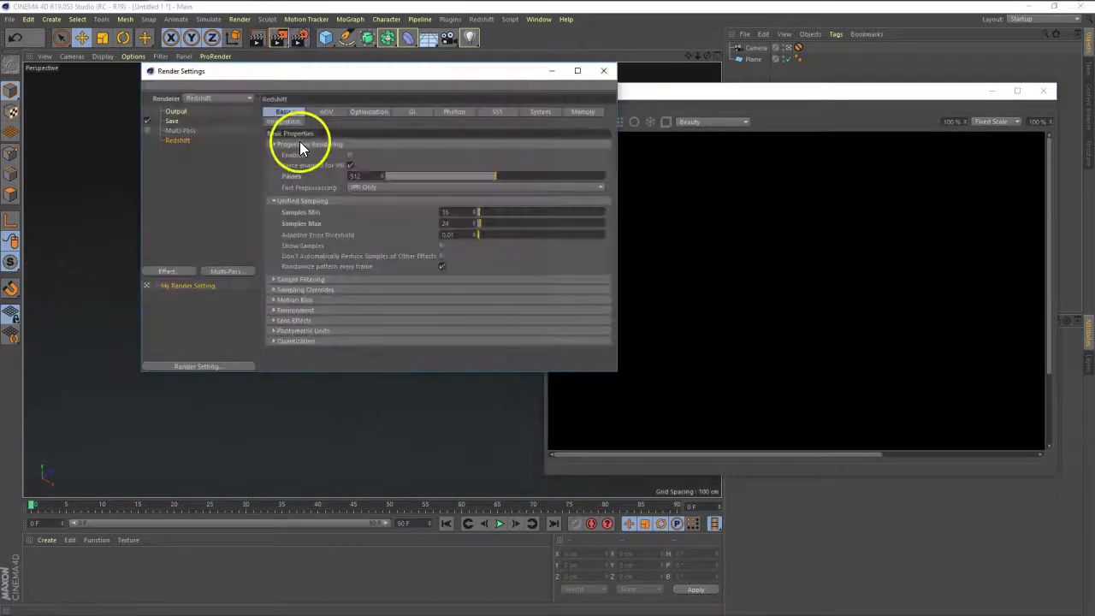
pyautogui.click(177, 113)
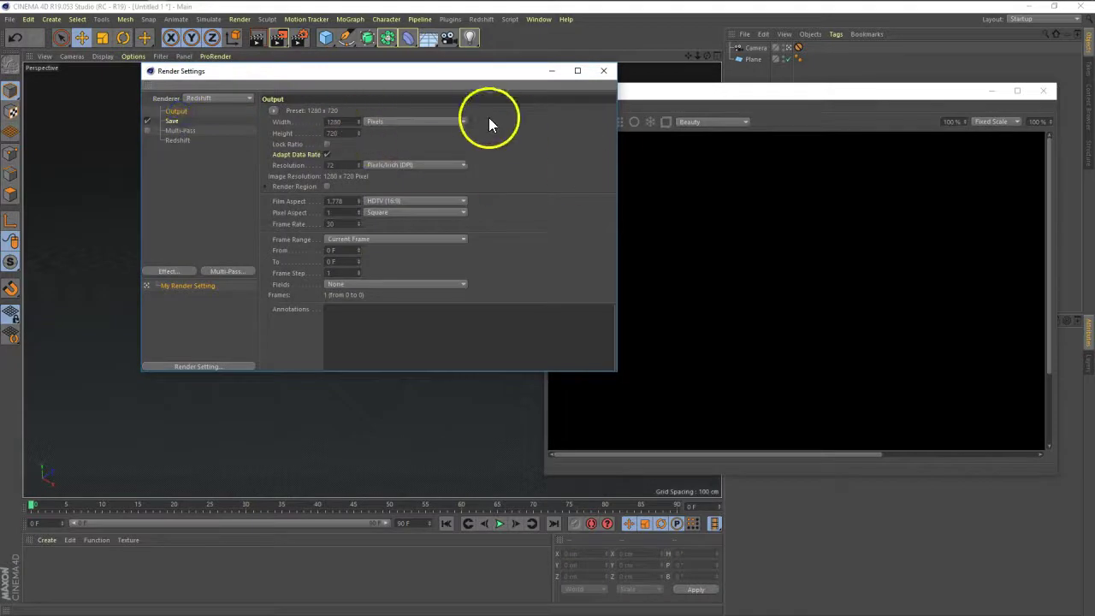
pyautogui.click(601, 74)
# - Set the IPR zoom to 70% and resize and reposition its window over the viewport
pyautogui.moveTo(736, 94); pyautogui.dragTo(583, 62)
pyautogui.moveTo(905, 446); pyautogui.dragTo(1021, 505)
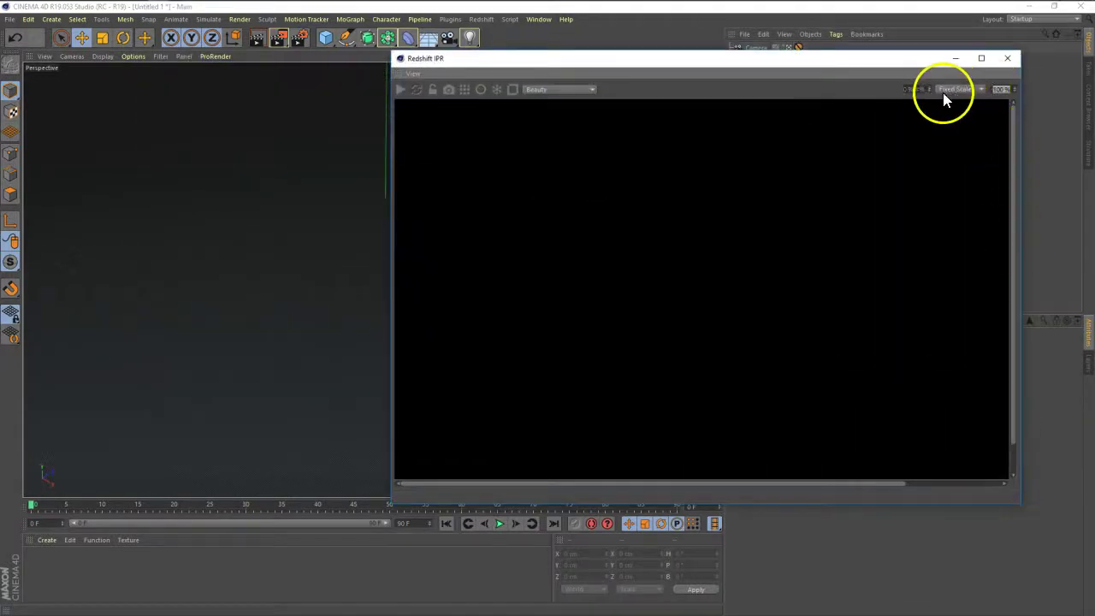
pyautogui.click(841, 186)
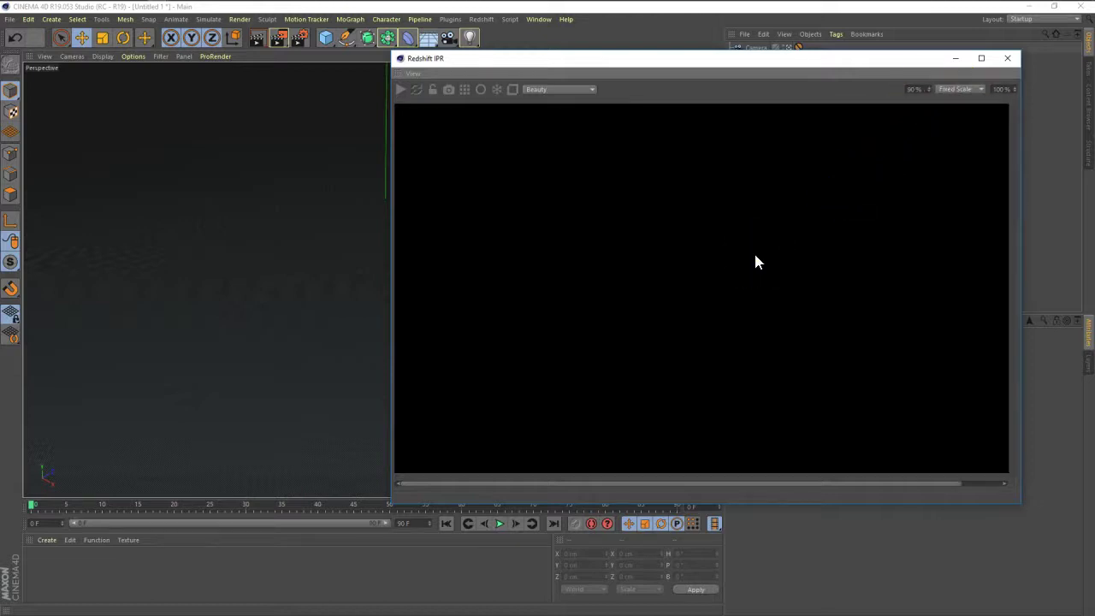
pyautogui.click(1003, 89)
pyautogui.write('70')
pyautogui.press('Return')
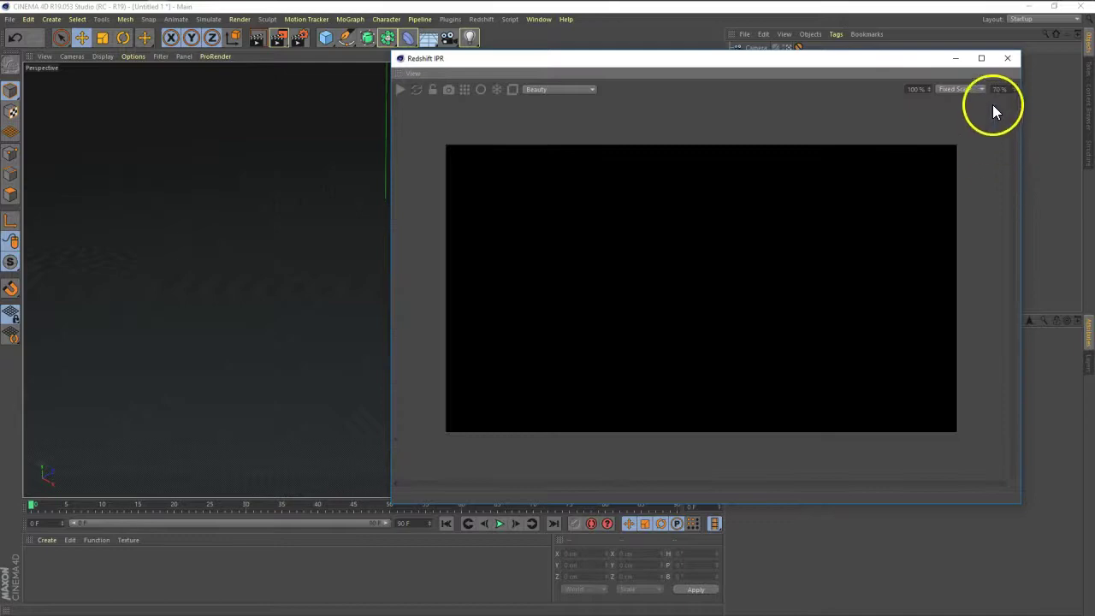
pyautogui.moveTo(724, 60); pyautogui.dragTo(696, 45)
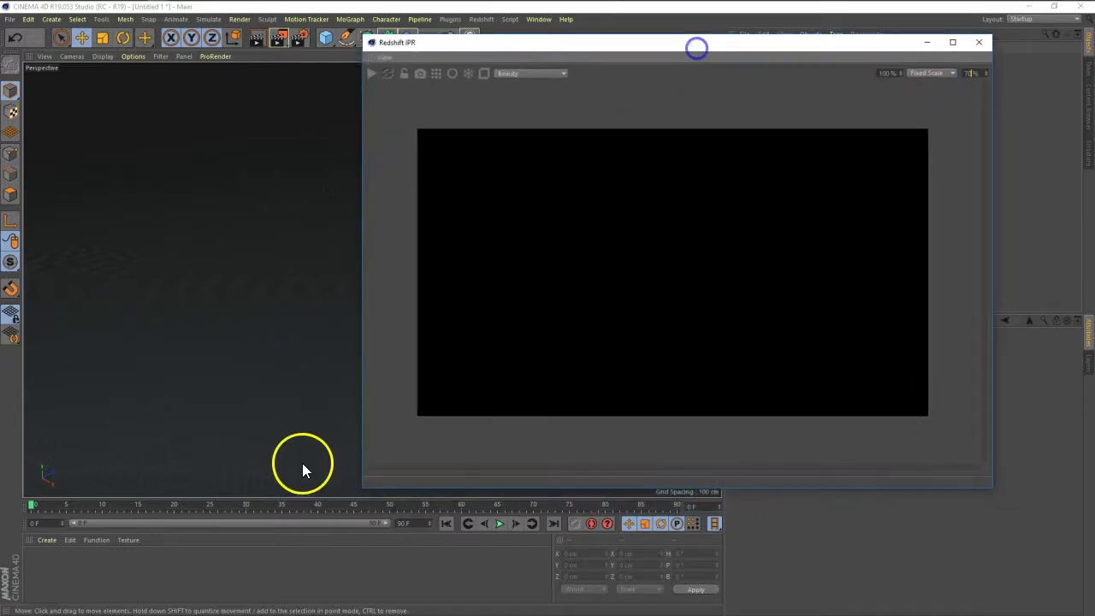
pyautogui.moveTo(361, 488)
pyautogui.mouseDown()
pyautogui.moveTo(469, 387)
pyautogui.moveTo(456, 408)
pyautogui.mouseUp()
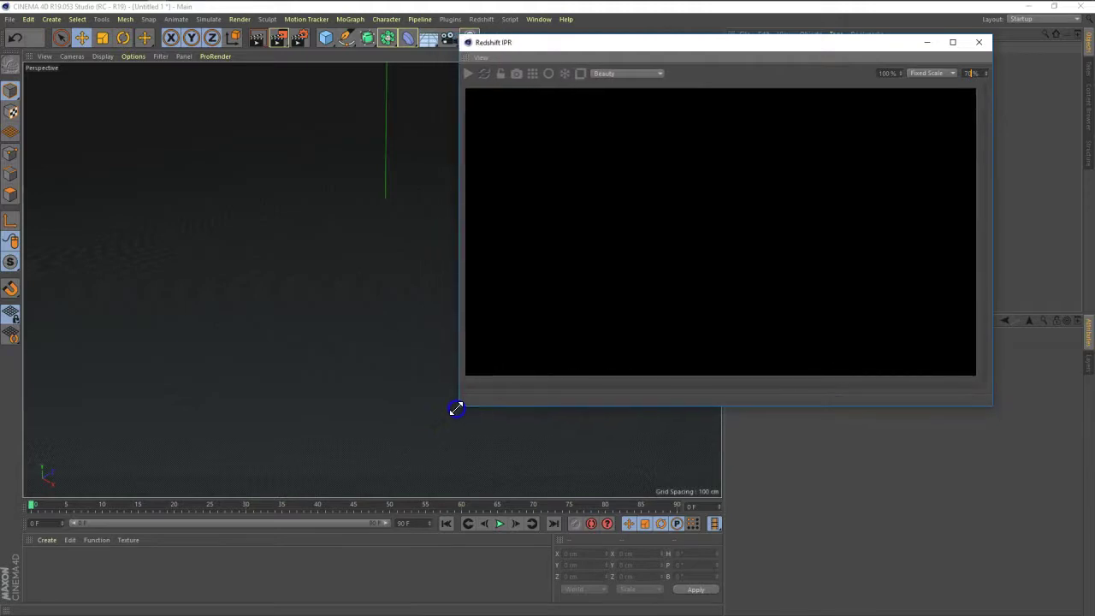
pyautogui.moveTo(591, 41); pyautogui.dragTo(437, 195)
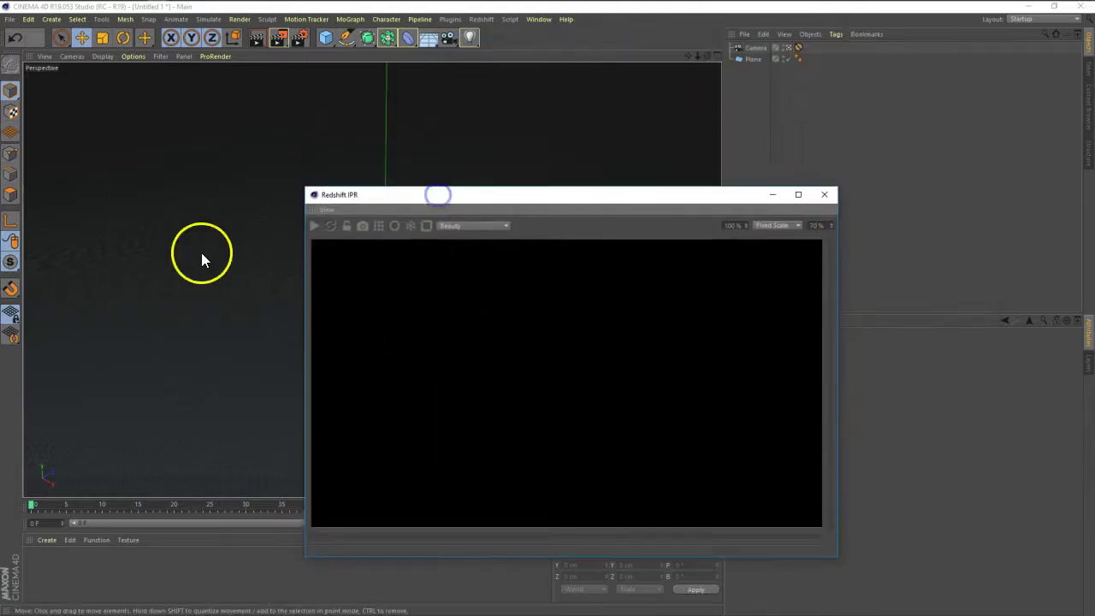
pyautogui.moveTo(524, 206); pyautogui.dragTo(325, 175)
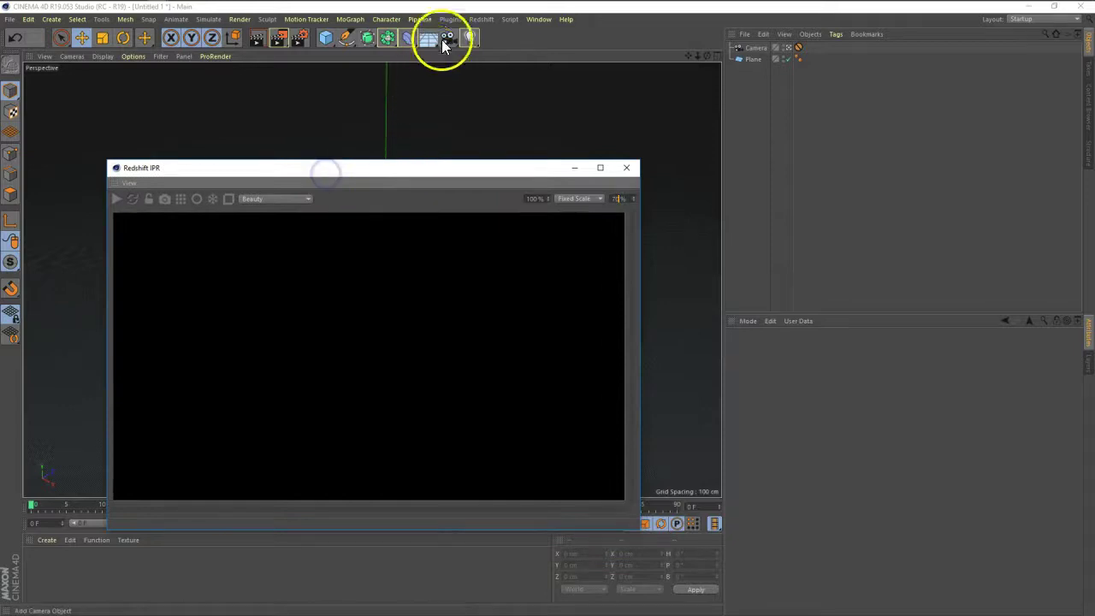
# - Add a Redshift Dome Light and start the IPR preview render
pyautogui.click(481, 19)
pyautogui.moveTo(489, 48)
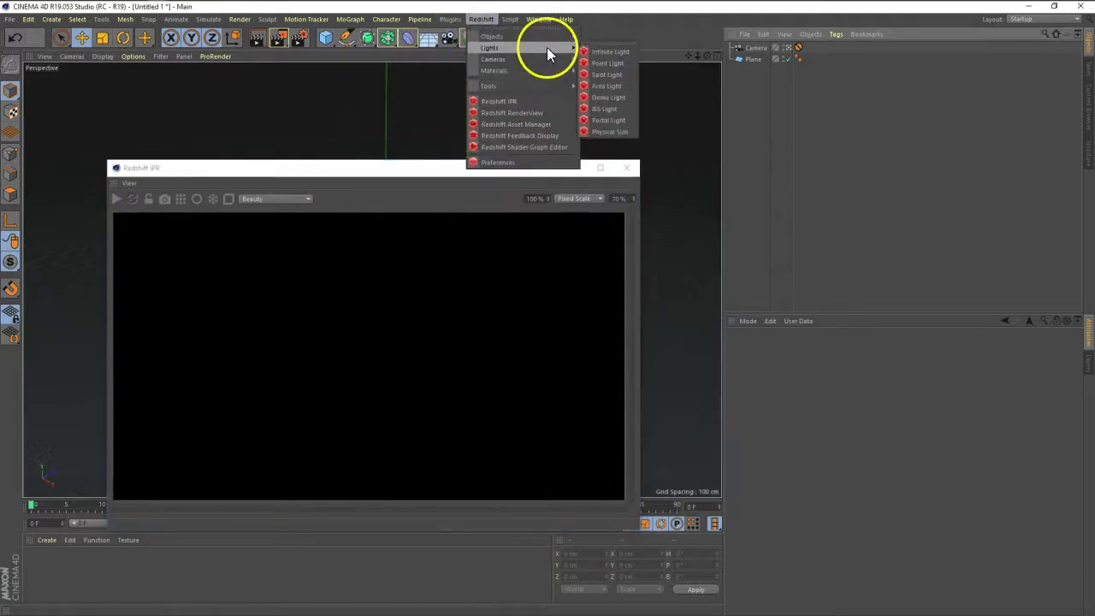
pyautogui.click(618, 98)
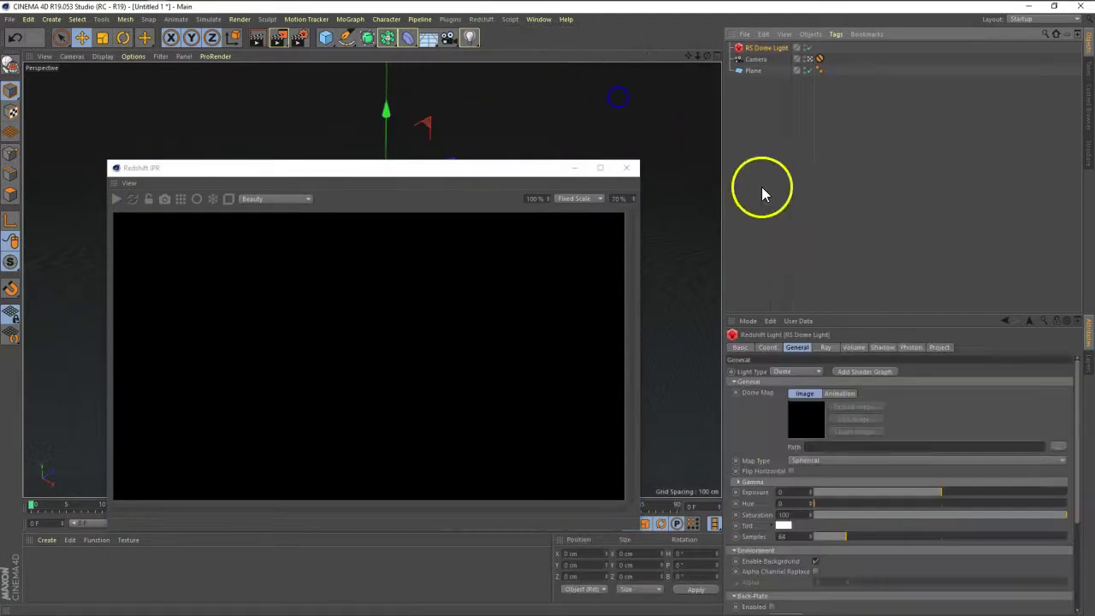
pyautogui.click(118, 200)
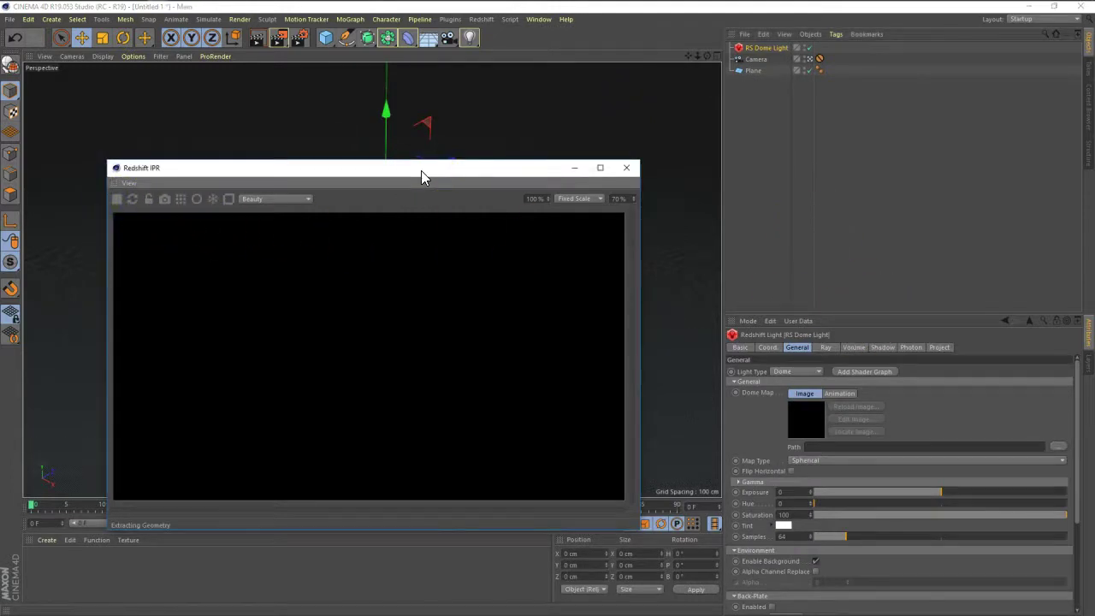
pyautogui.moveTo(421, 171); pyautogui.dragTo(379, 99)
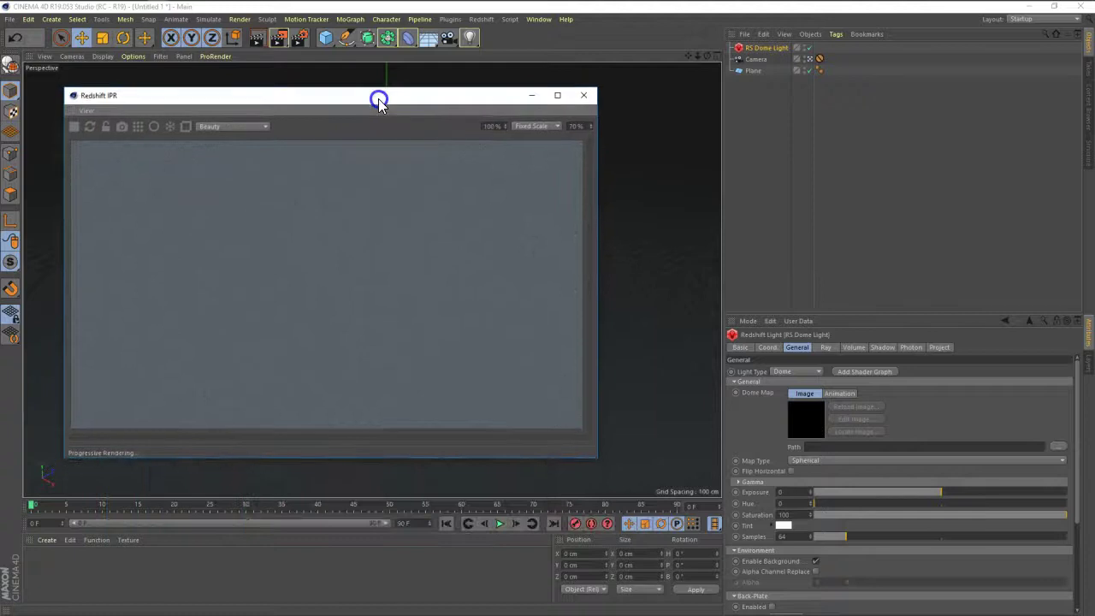
# - Load an empty-apartment HDR from the CG-Source HDRI Maps folder as the dome map
pyautogui.click(1059, 446)
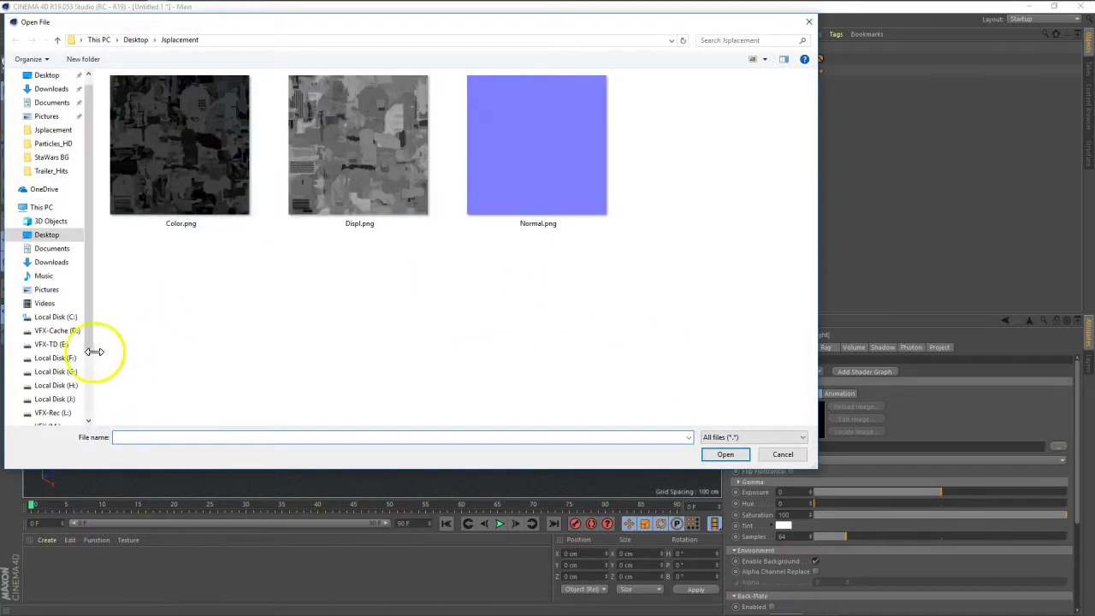
pyautogui.click(56, 385)
pyautogui.click(55, 399)
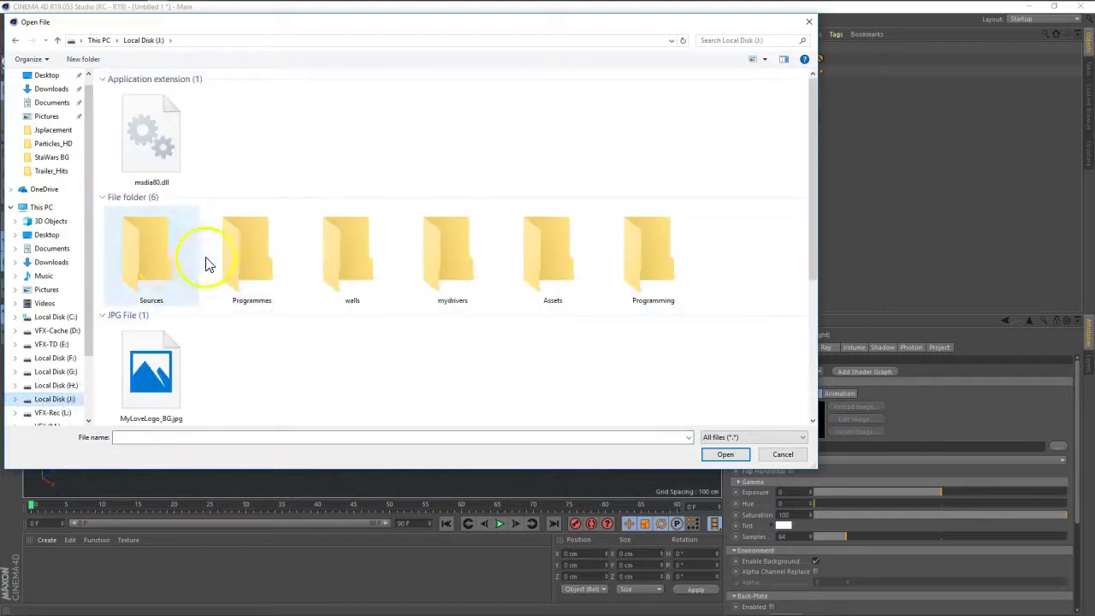
pyautogui.doubleClick(574, 278)
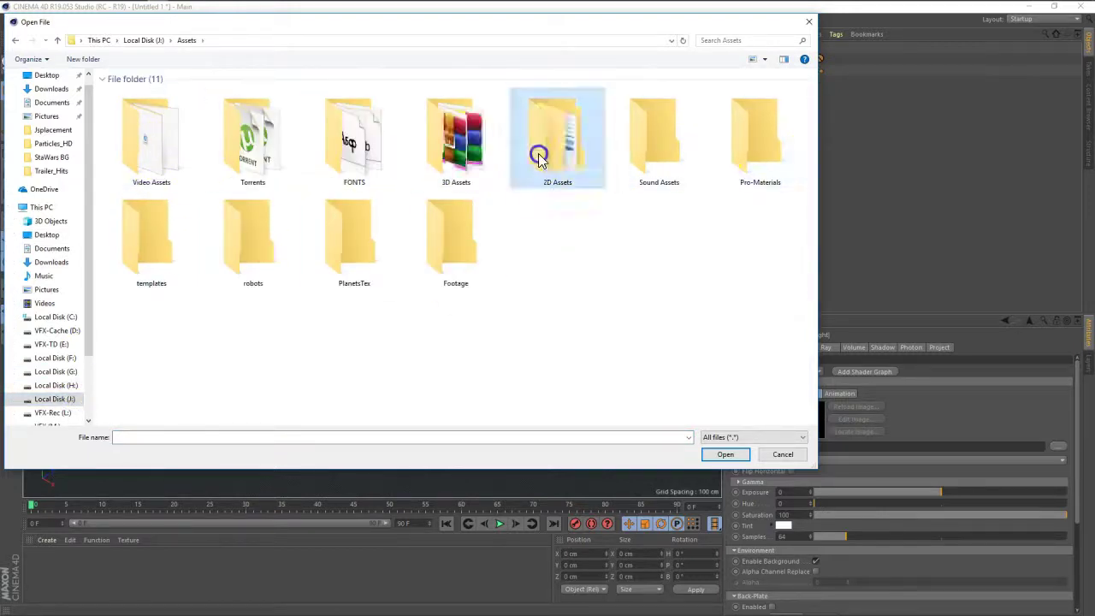
pyautogui.doubleClick(539, 158)
pyautogui.doubleClick(275, 162)
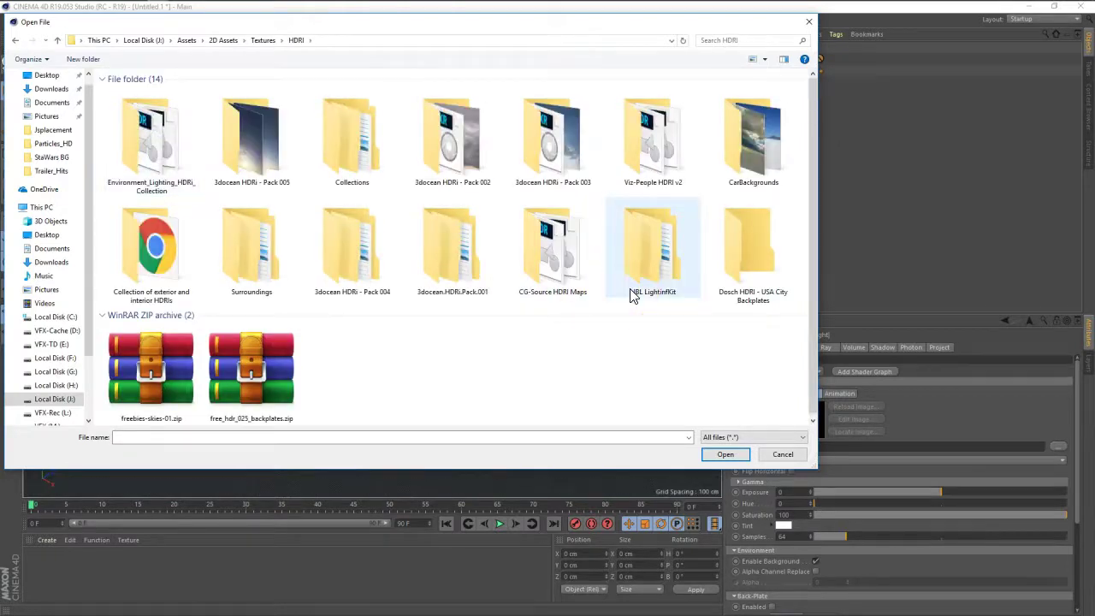
pyautogui.click(652, 165)
pyautogui.doubleClick(568, 252)
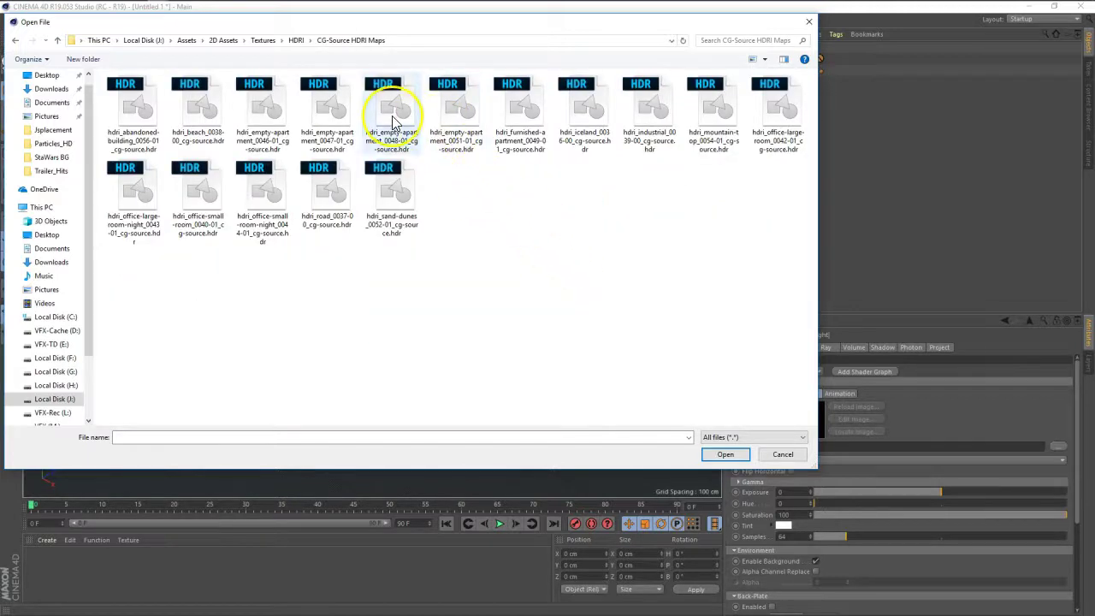
pyautogui.doubleClick(393, 120)
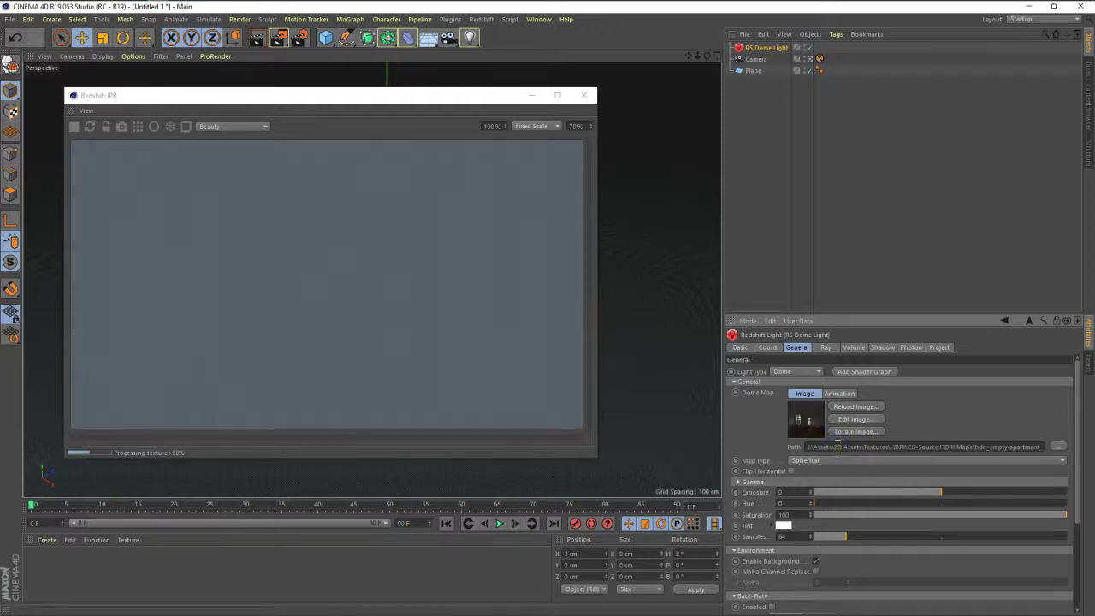
# - Set the dome light exposure to 2, then raise it to 4
pyautogui.click(800, 493)
pyautogui.write('2')
pyautogui.press('Return')
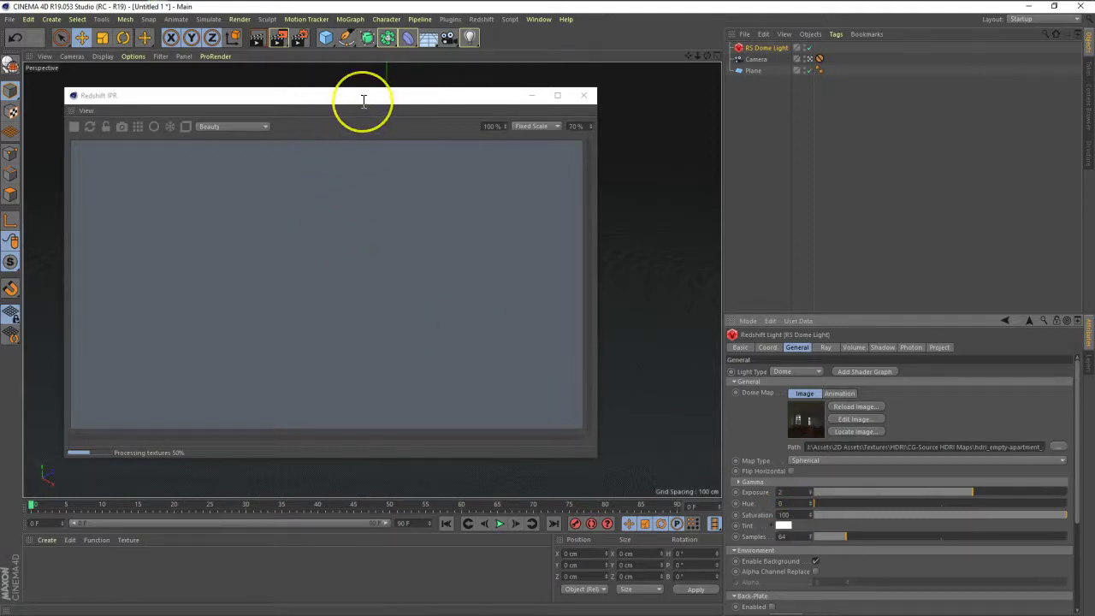
pyautogui.click(788, 410)
pyautogui.click(162, 457)
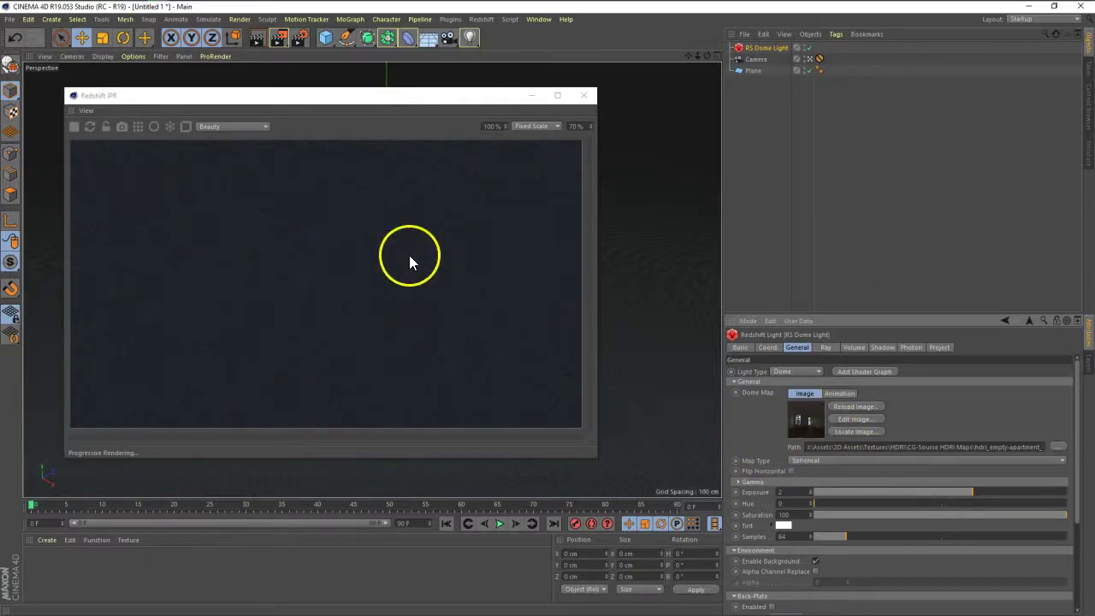
pyautogui.write('4')
pyautogui.press('Return')
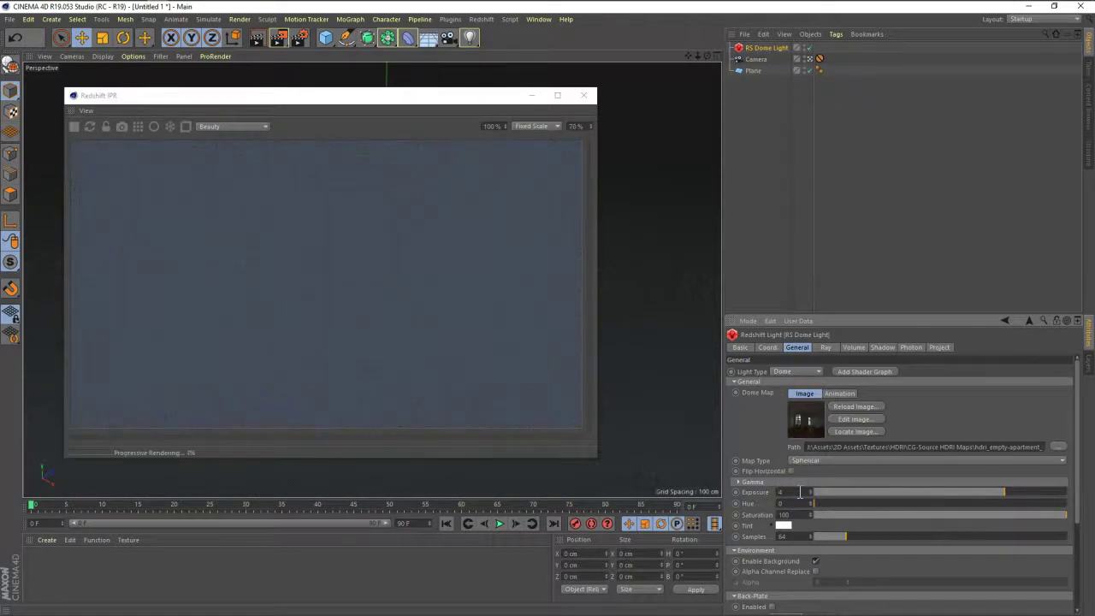
pyautogui.click(867, 186)
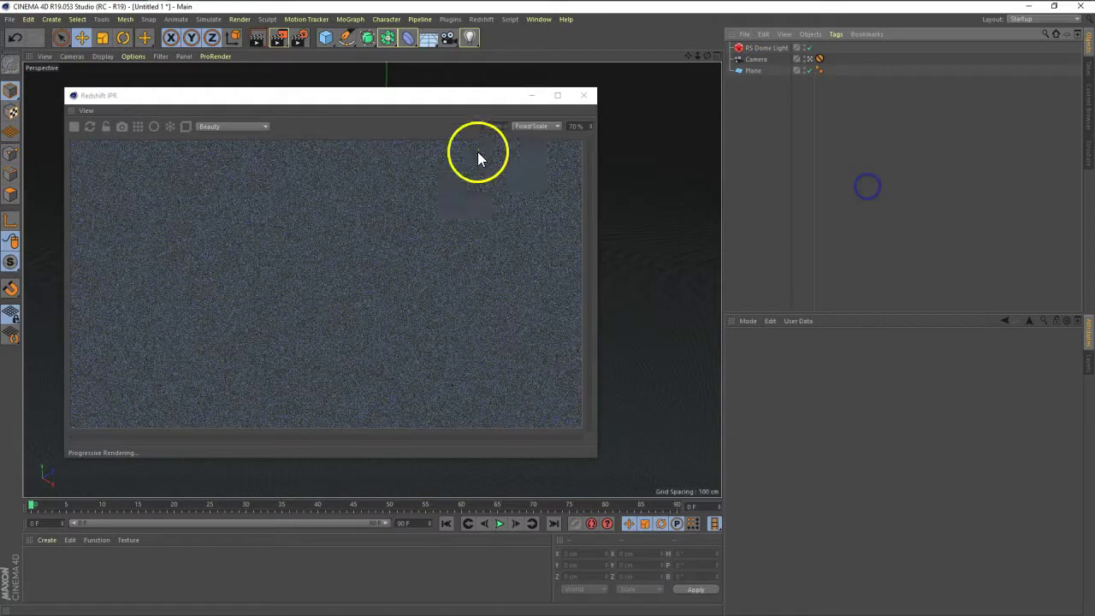
pyautogui.moveTo(420, 101); pyautogui.dragTo(524, 95)
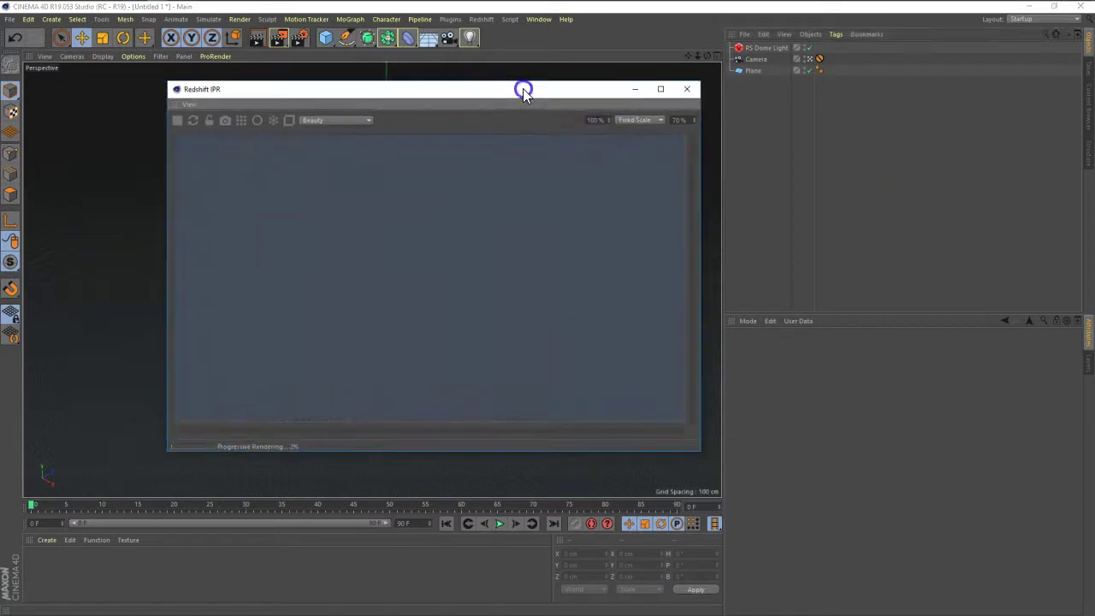
# - Create a new RS Material and assign it to the Plane
pyautogui.click(49, 540)
pyautogui.moveTo(61, 458)
pyautogui.click(229, 459)
pyautogui.moveTo(38, 557)
pyautogui.mouseDown()
pyautogui.moveTo(874, 86)
pyautogui.moveTo(753, 75)
pyautogui.mouseUp()
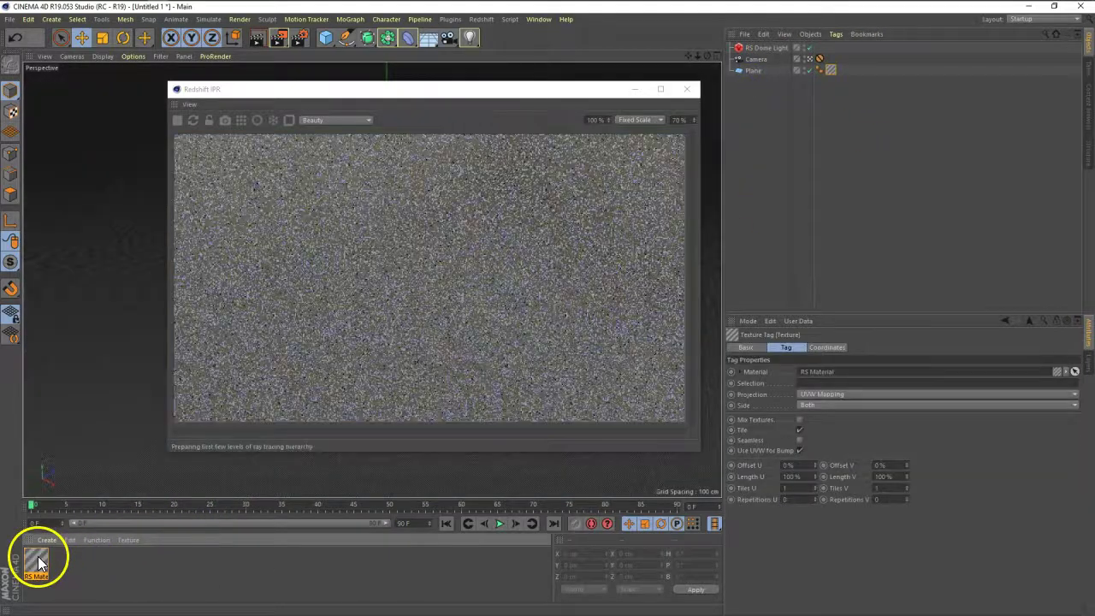
pyautogui.click(754, 72)
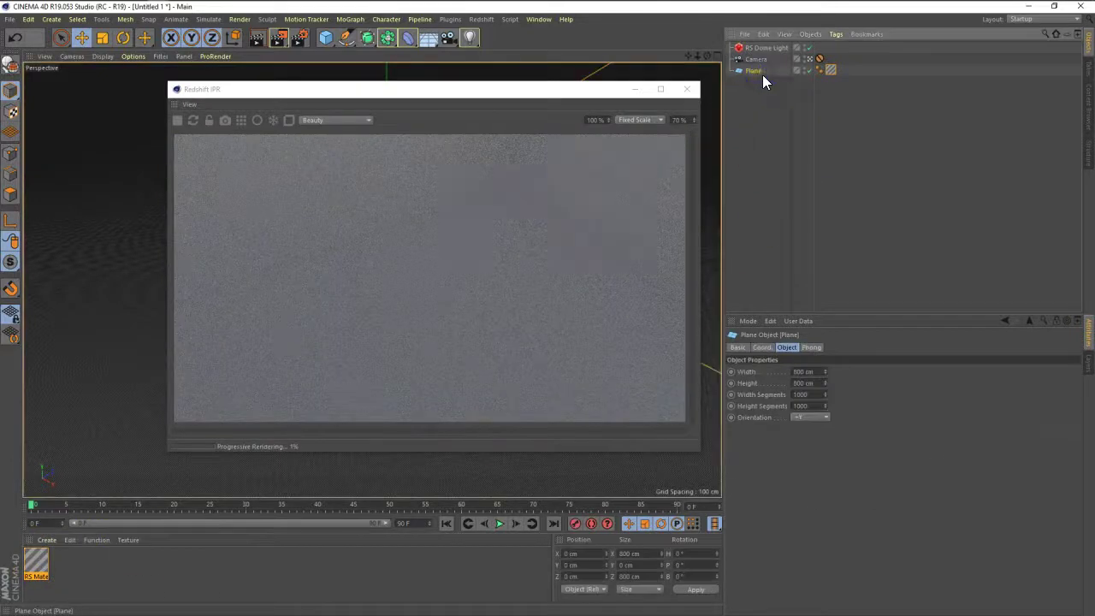
pyautogui.rightClick(756, 72)
pyautogui.click(748, 106)
pyautogui.click(94, 556)
# - Open the RS Material's shader graph and arrange its window, node and properties panel
pyautogui.doubleClick(36, 562)
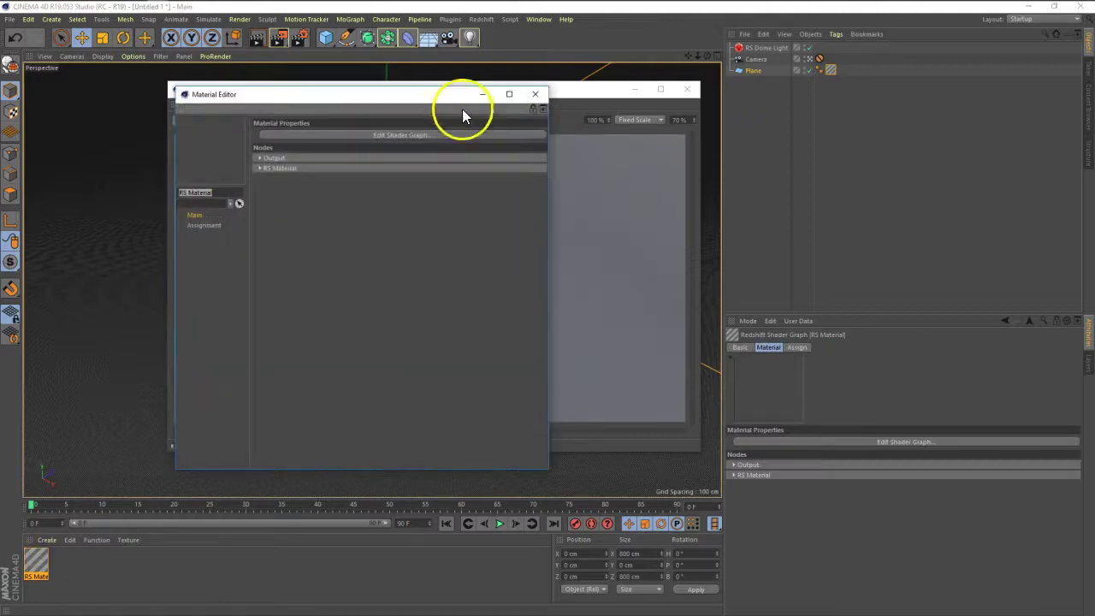
pyautogui.click(909, 73)
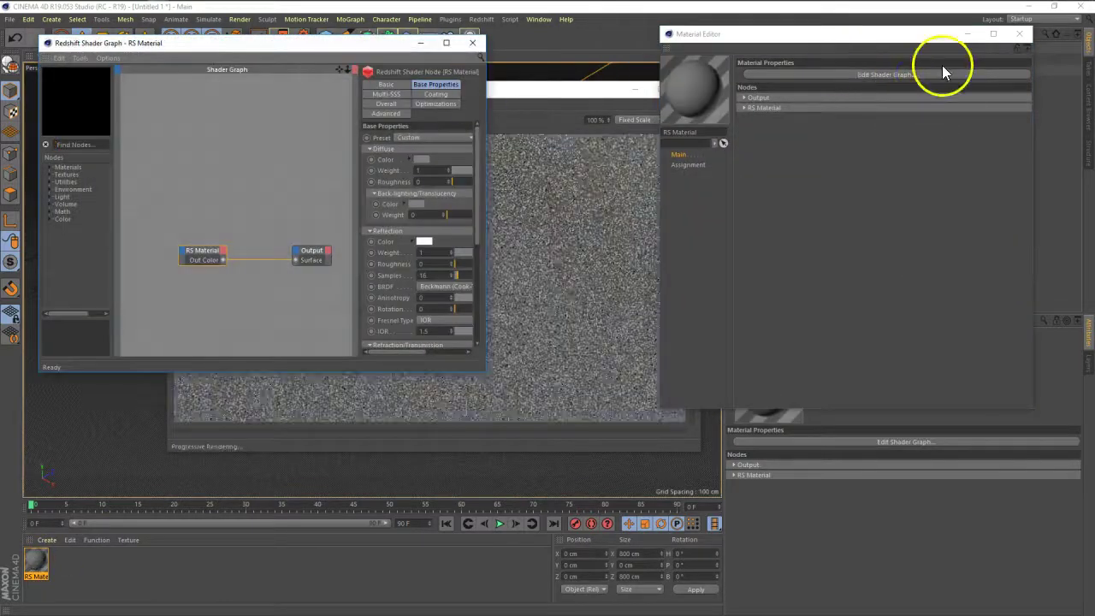
pyautogui.click(1021, 36)
pyautogui.moveTo(324, 44); pyautogui.dragTo(857, 45)
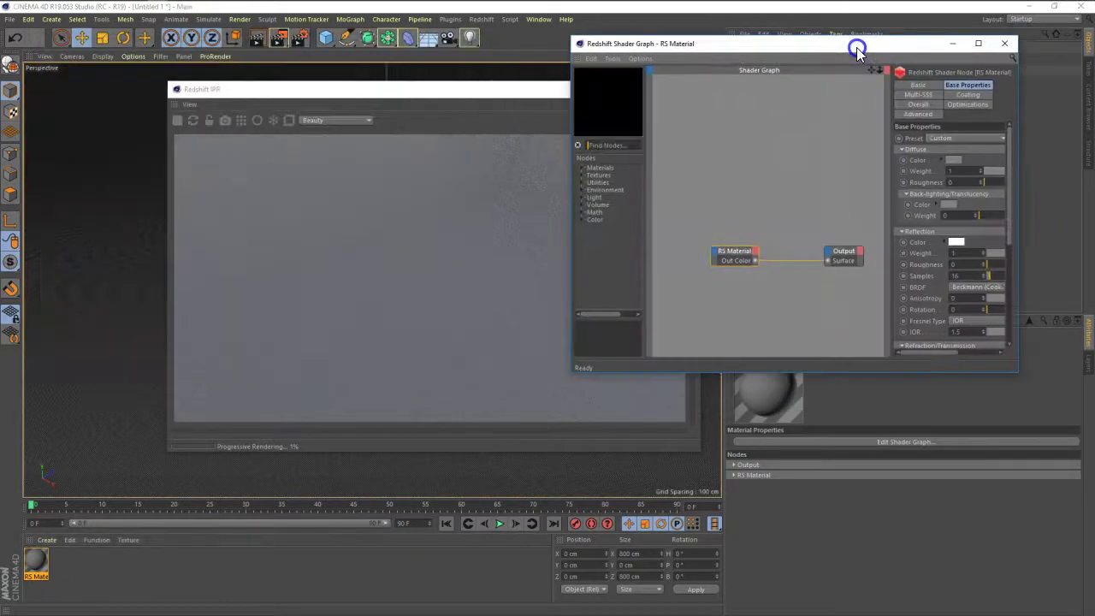
pyautogui.moveTo(729, 255); pyautogui.dragTo(733, 197)
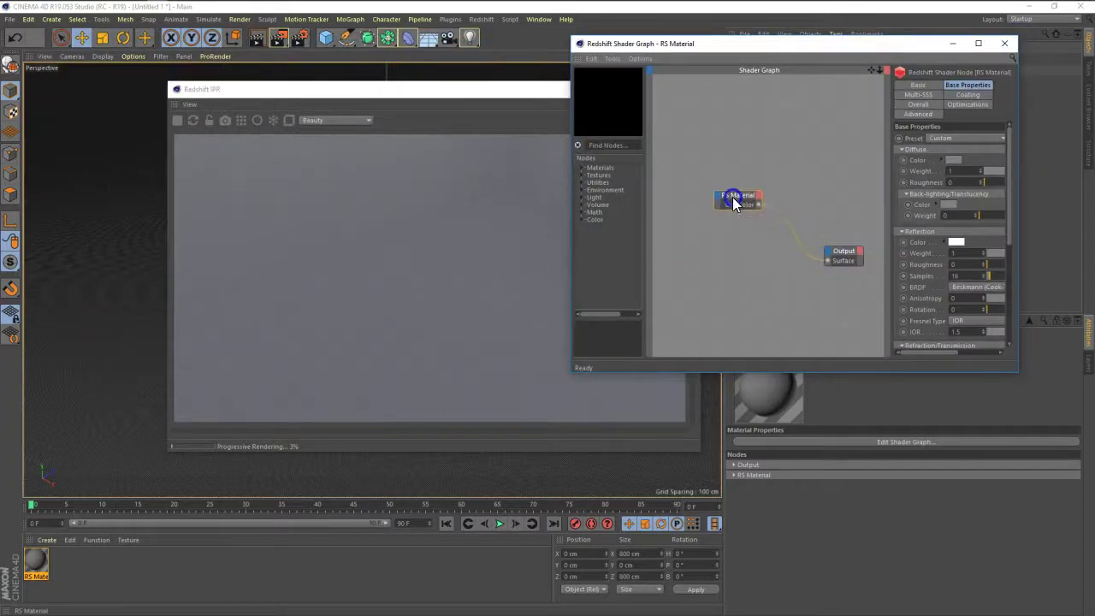
pyautogui.moveTo(890, 311); pyautogui.dragTo(847, 307)
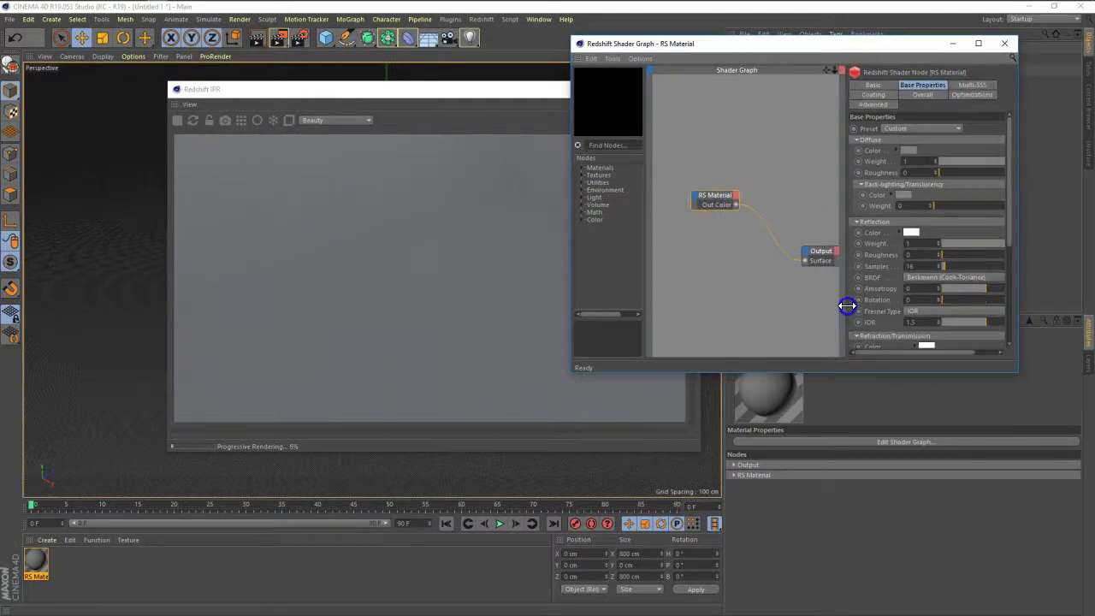
# - Dock the Redshift IPR preview into the shader graph window and enlarge it
pyautogui.click(171, 111)
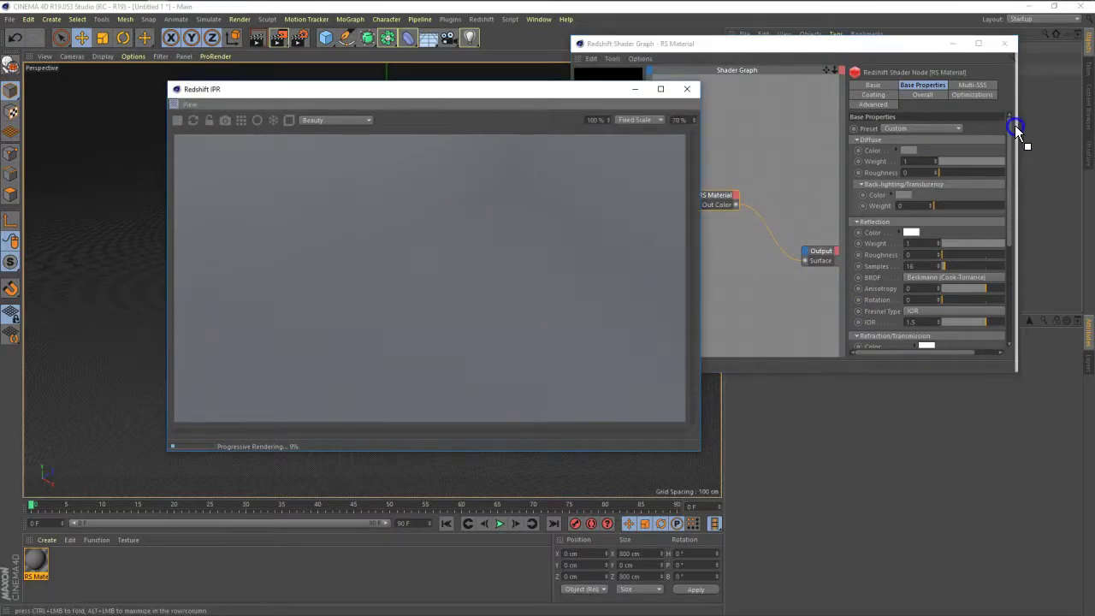
pyautogui.moveTo(1017, 128); pyautogui.dragTo(1015, 130)
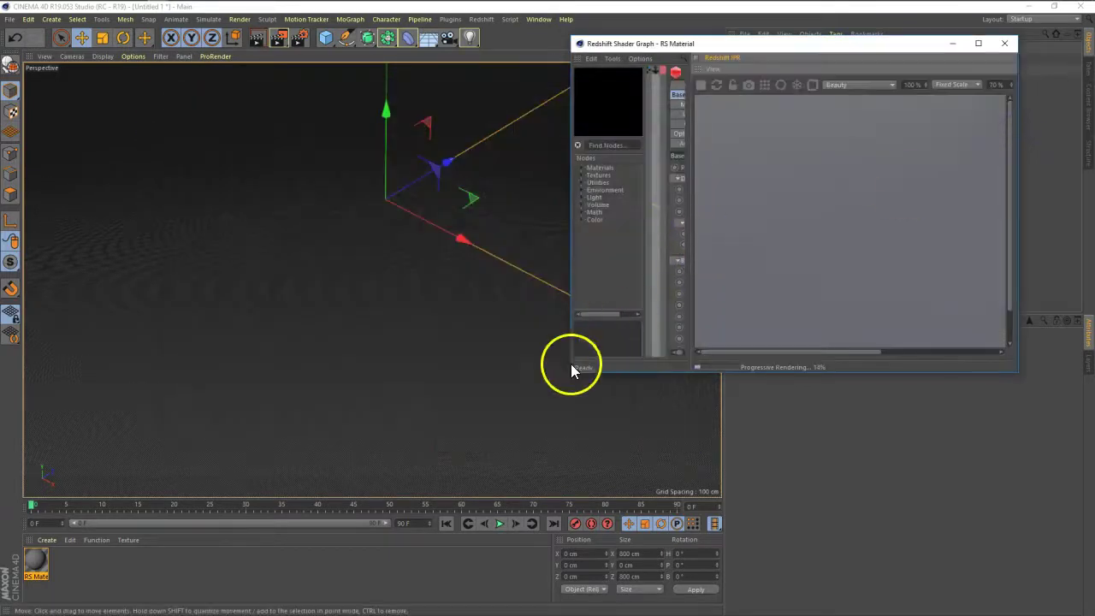
pyautogui.moveTo(570, 371); pyautogui.dragTo(15, 520)
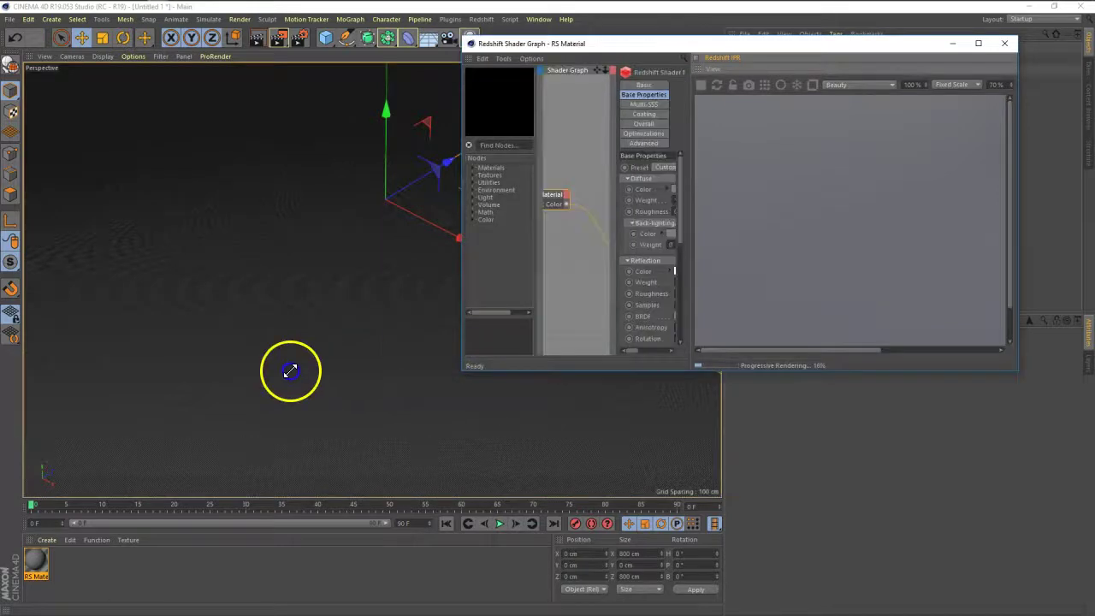
# - Maximize the Shader Graph, resize its panels, and move the RS Material and Output nodes up
pyautogui.click(978, 43)
pyautogui.moveTo(549, 217); pyautogui.dragTo(565, 217)
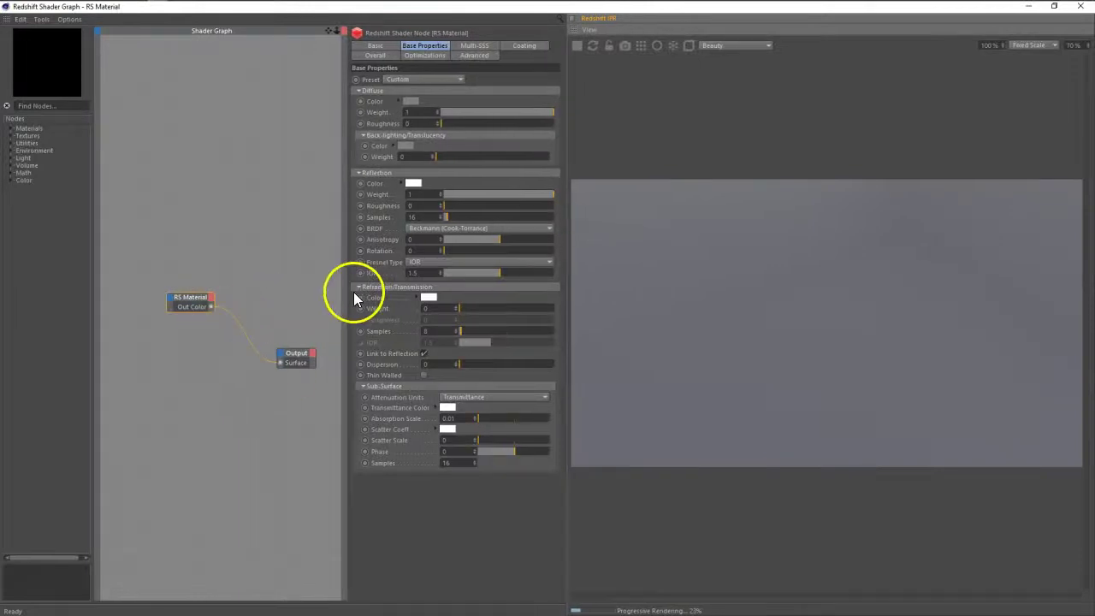
pyautogui.moveTo(309, 253); pyautogui.dragTo(176, 374)
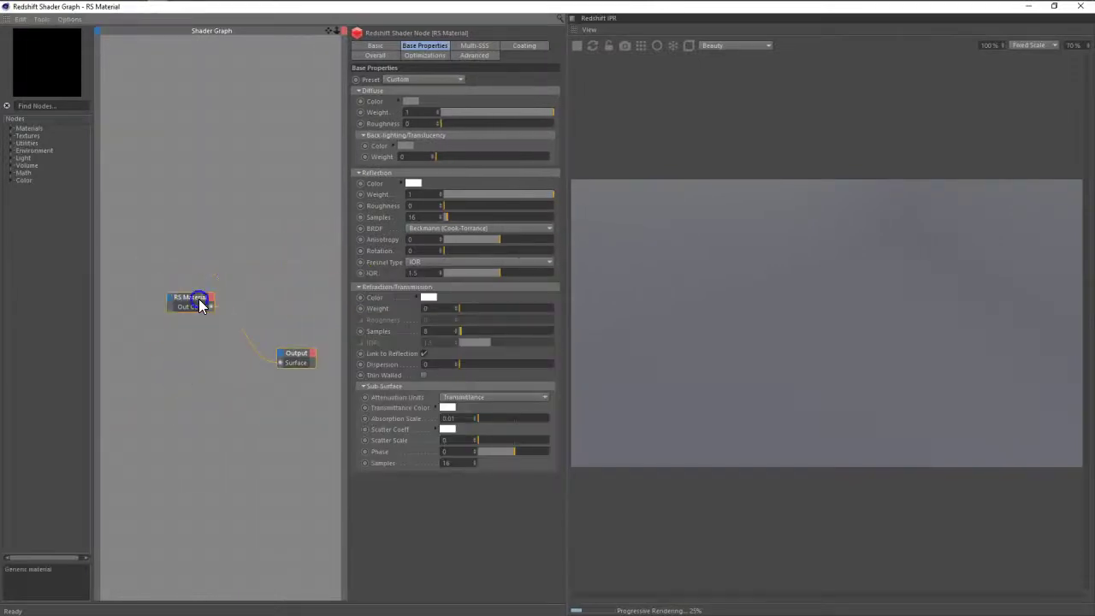
pyautogui.moveTo(199, 298); pyautogui.dragTo(212, 120)
pyautogui.click(238, 255)
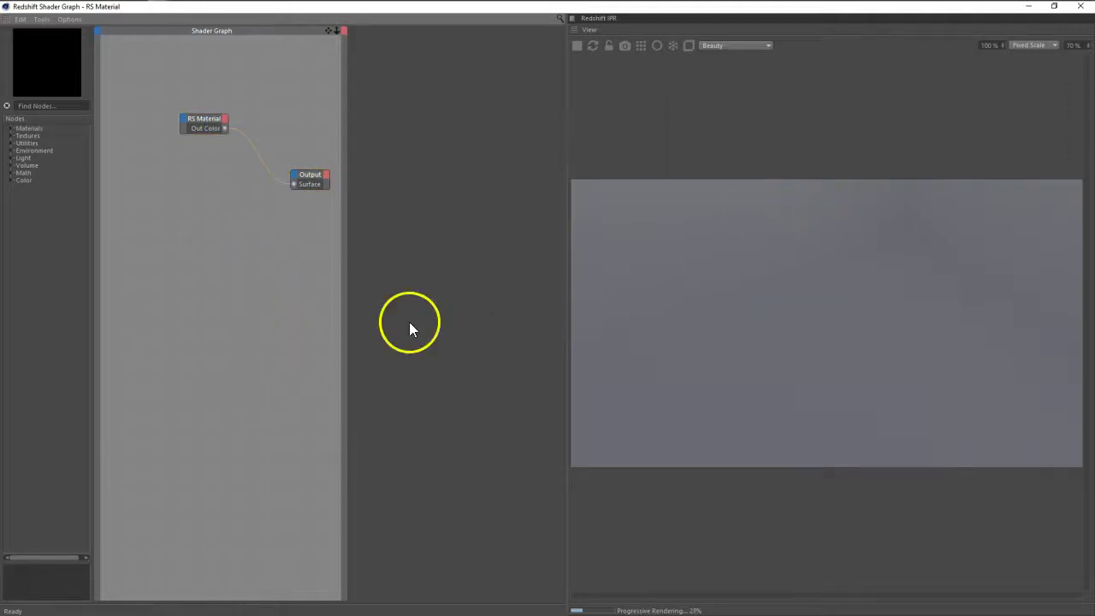
pyautogui.moveTo(208, 124)
pyautogui.mouseDown()
pyautogui.moveTo(142, 159)
pyautogui.moveTo(222, 150)
pyautogui.mouseUp()
# - Add an RS Texture node loaded with Desktop/Jsplacement/Color.png
pyautogui.click(65, 101)
pyautogui.write('text')
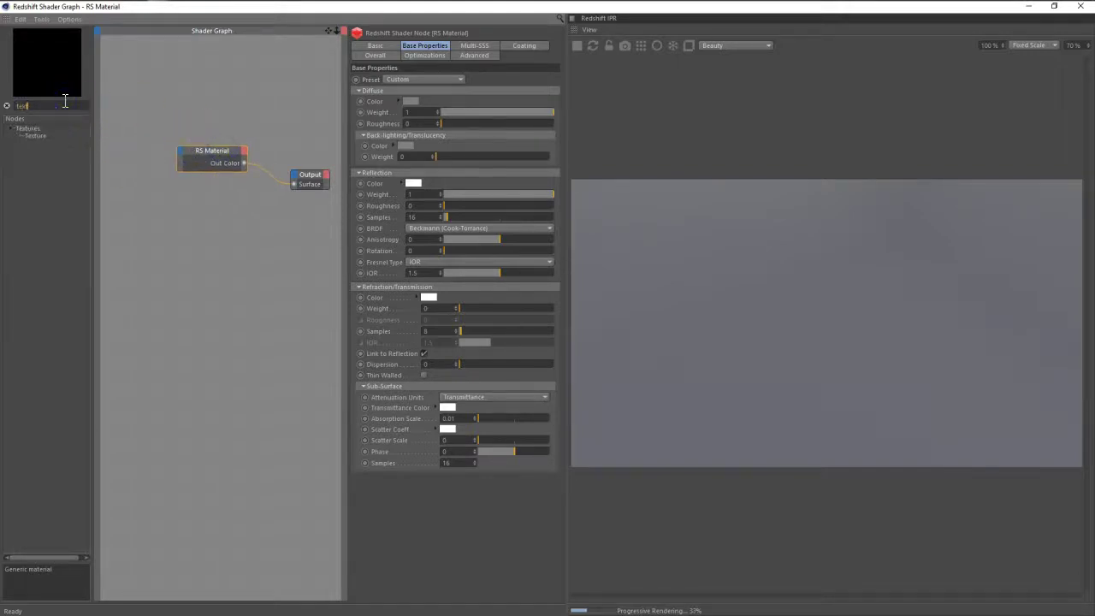
pyautogui.moveTo(35, 135); pyautogui.dragTo(162, 211)
pyautogui.click(46, 258)
pyautogui.doubleClick(473, 188)
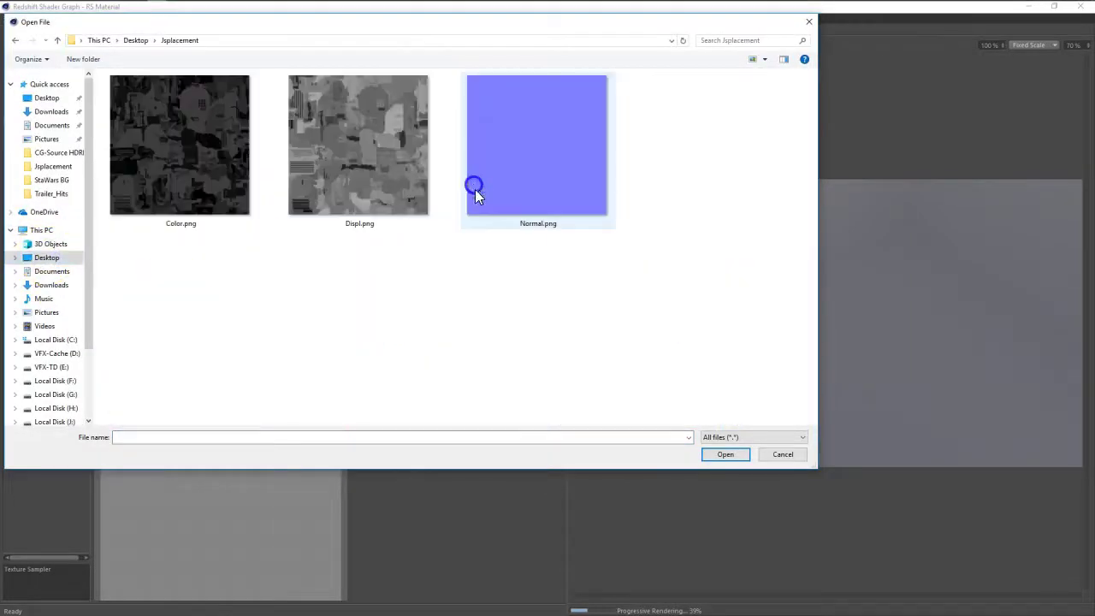
pyautogui.click(215, 172)
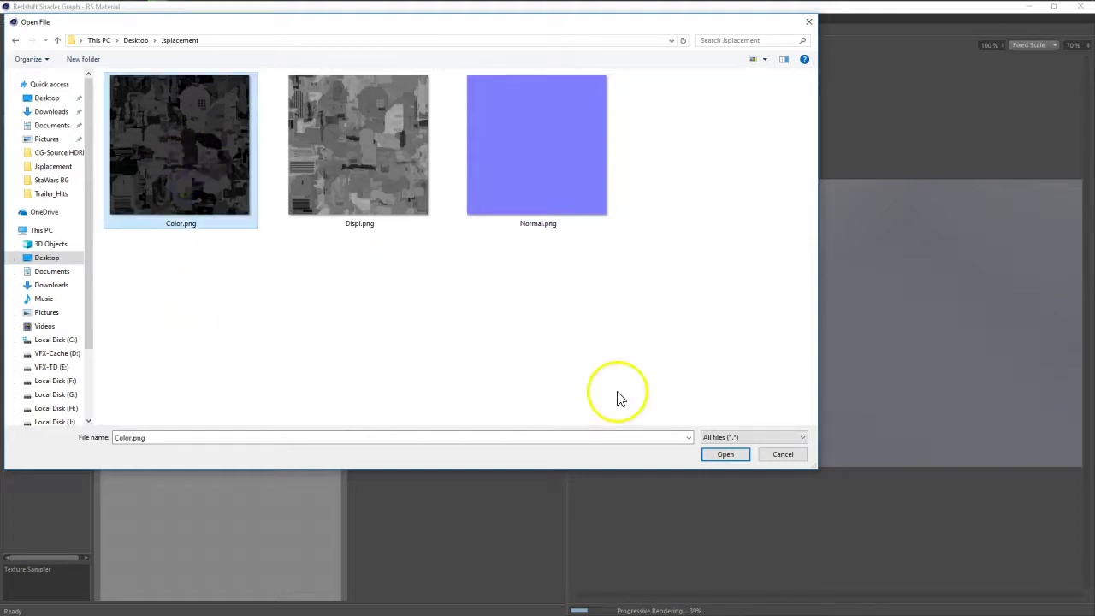
pyautogui.click(725, 456)
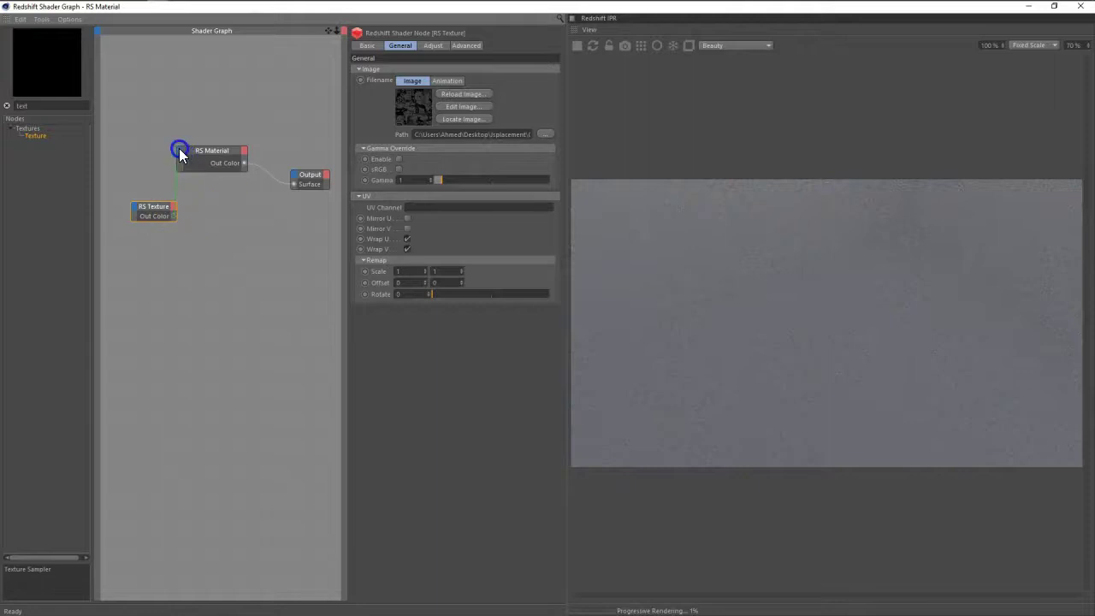
# - Wire the texture's Out Color into the RS Material's Diffuse and refresh the render preview
pyautogui.moveTo(179, 148); pyautogui.dragTo(179, 148)
pyautogui.click(374, 152)
pyautogui.click(887, 301)
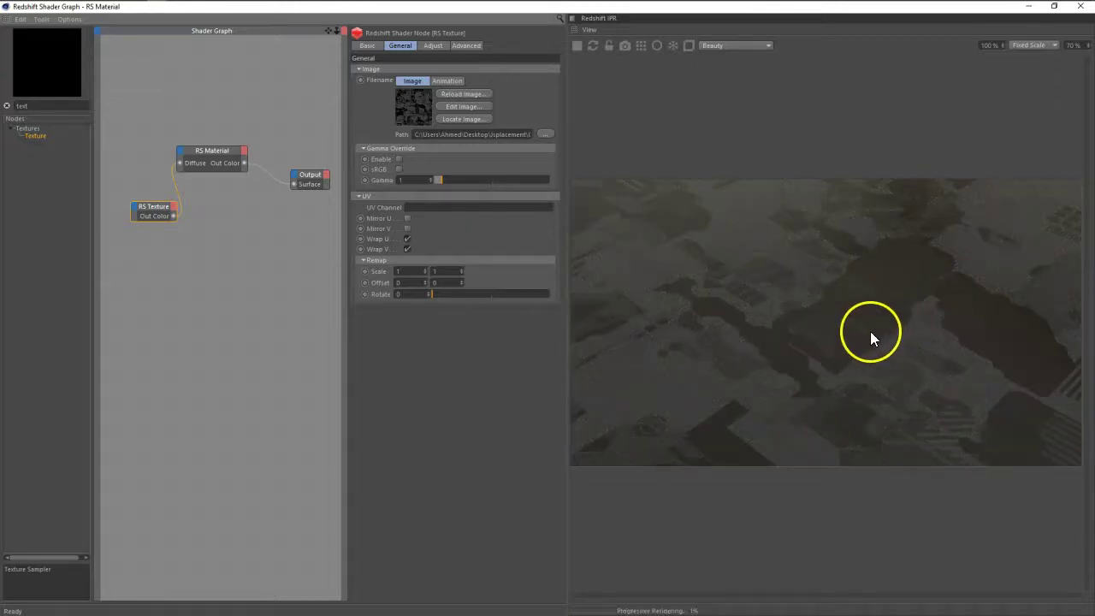
# - Tidy the layout of the RS Texture and RS Material nodes in the graph
pyautogui.moveTo(150, 214); pyautogui.dragTo(137, 209)
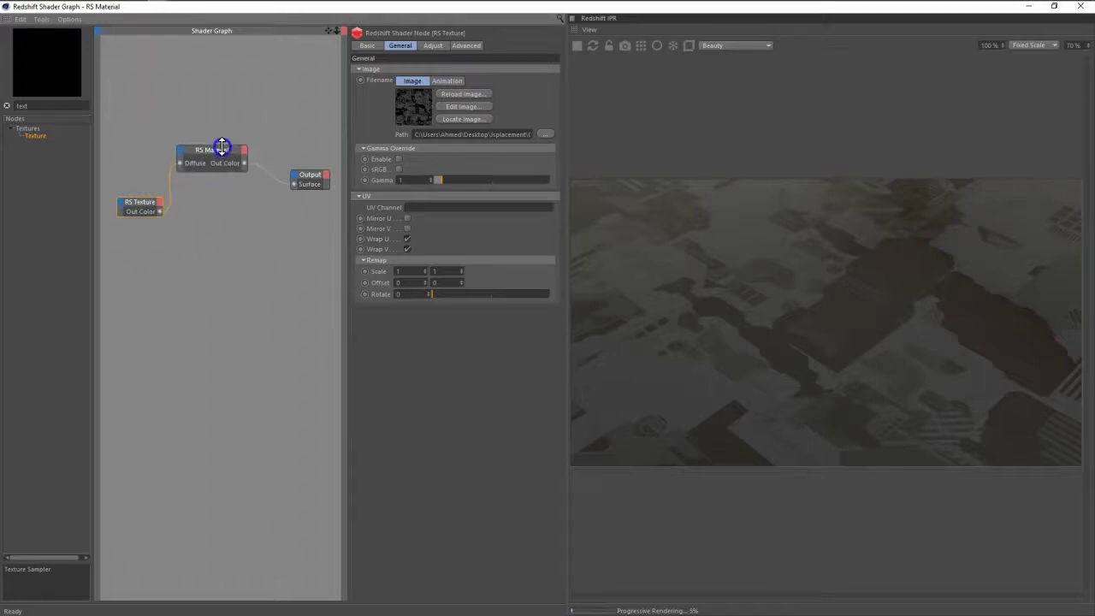
pyautogui.moveTo(222, 147); pyautogui.dragTo(236, 144)
pyautogui.moveTo(146, 206); pyautogui.dragTo(146, 168)
pyautogui.click(204, 151)
pyautogui.click(210, 228)
pyautogui.click(216, 327)
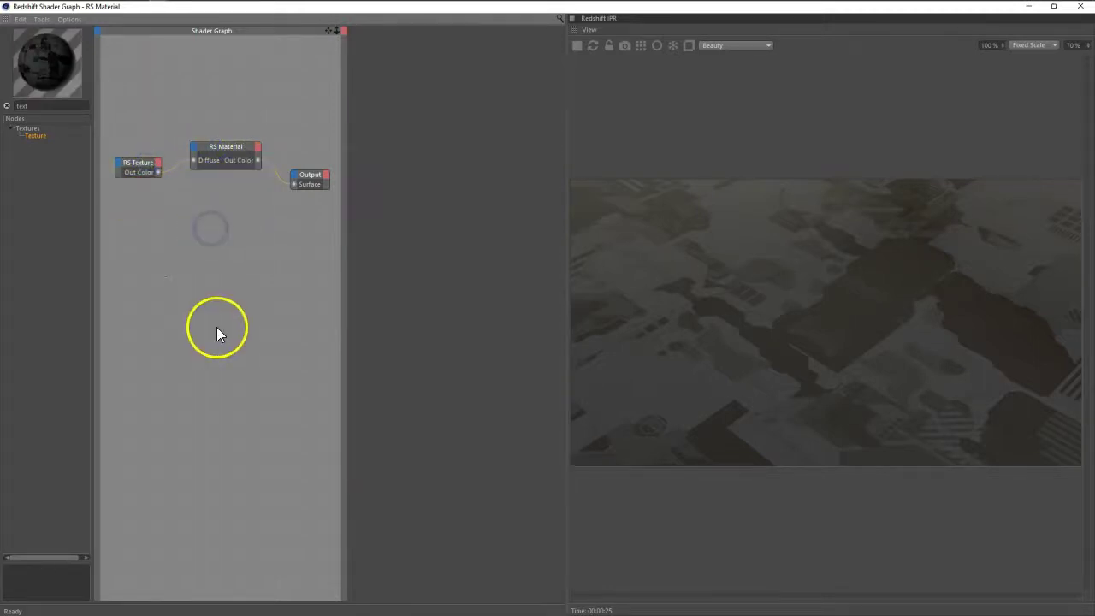
# - Add a second RS Texture node loaded with Jsplacement/Displ.png
pyautogui.moveTo(38, 135); pyautogui.dragTo(124, 247)
pyautogui.doubleClick(183, 346)
pyautogui.click(387, 167)
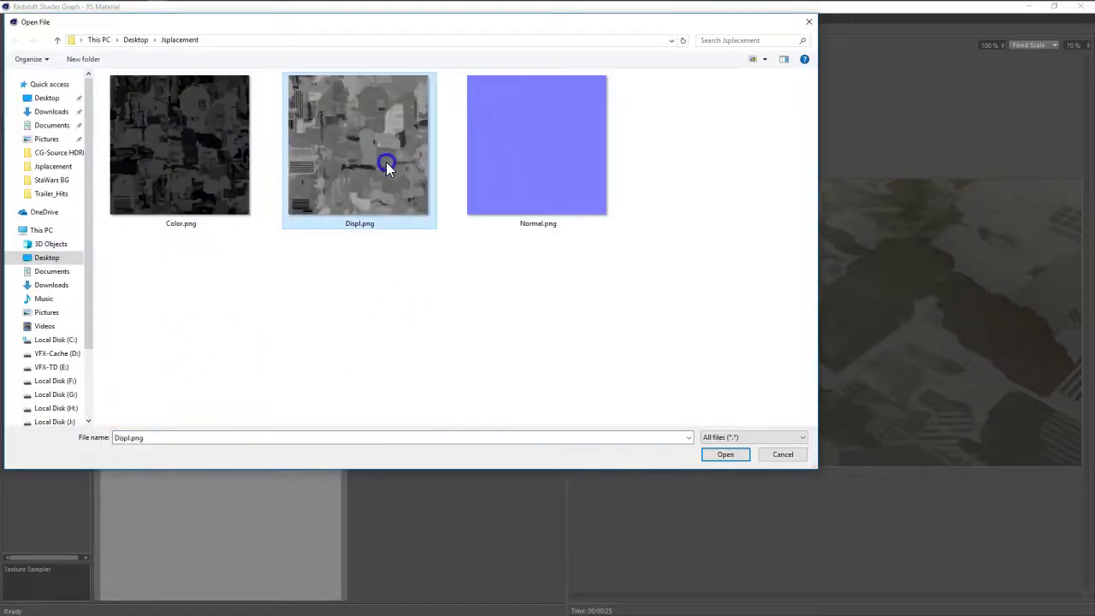
pyautogui.click(724, 454)
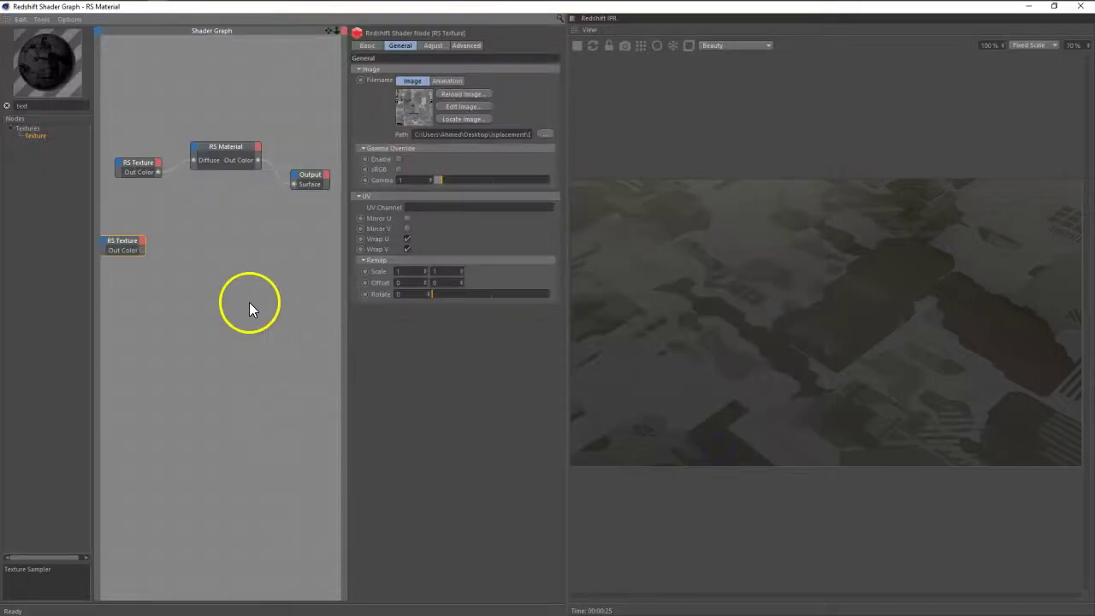
pyautogui.click(205, 238)
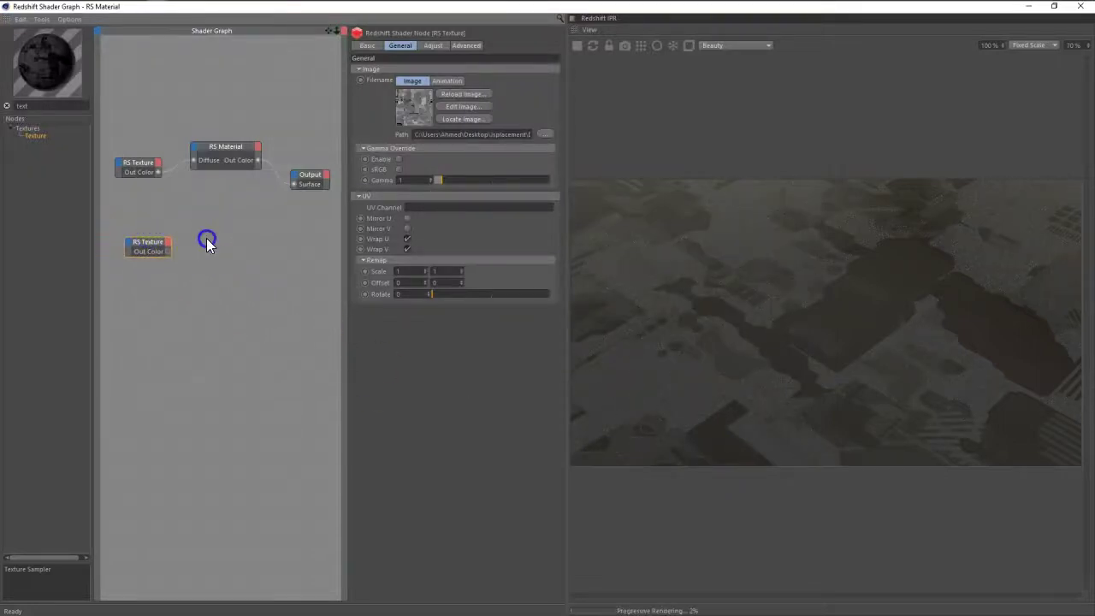
# - Add an RS Displacement node and connect its Out to the Output's Displacement input
pyautogui.click(51, 104)
pyautogui.write('displ')
pyautogui.click(32, 135)
pyautogui.moveTo(37, 137); pyautogui.dragTo(227, 251)
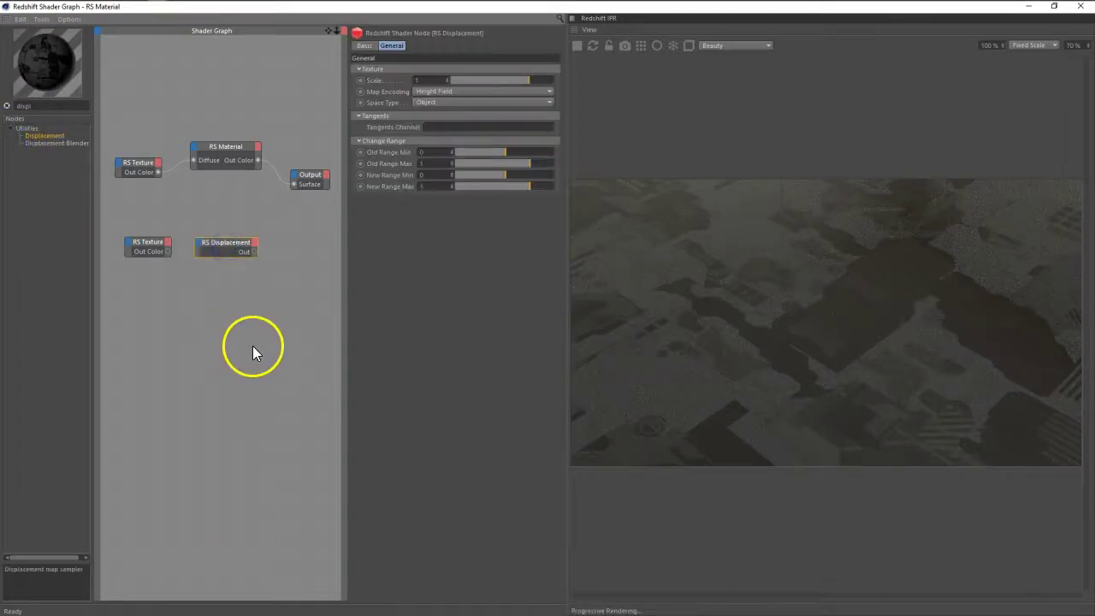
pyautogui.click(316, 190)
pyautogui.moveTo(231, 161); pyautogui.dragTo(306, 178)
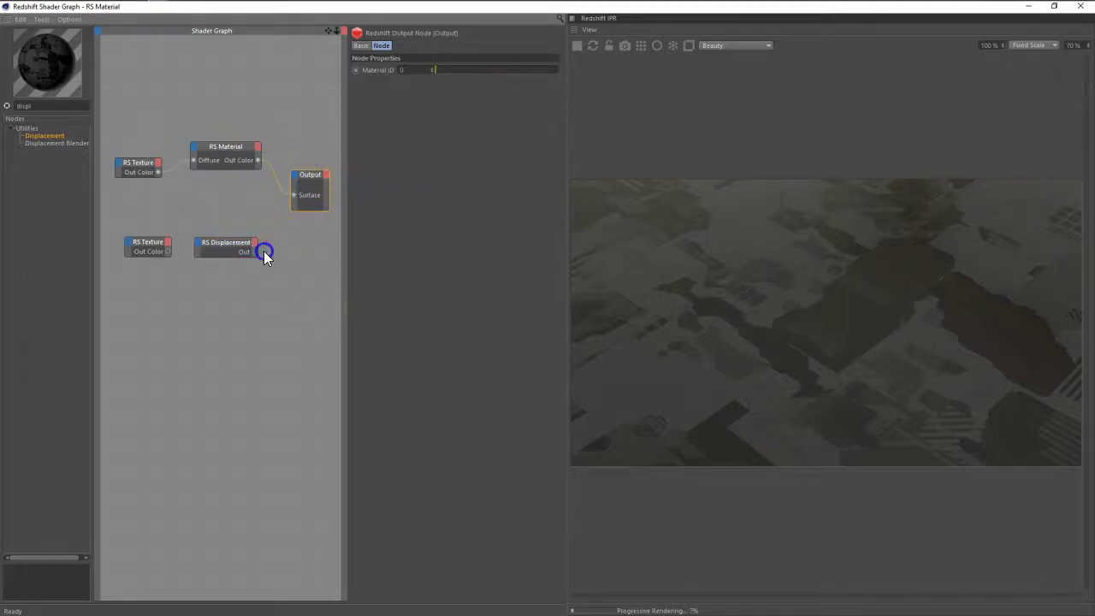
pyautogui.moveTo(289, 175); pyautogui.dragTo(322, 178)
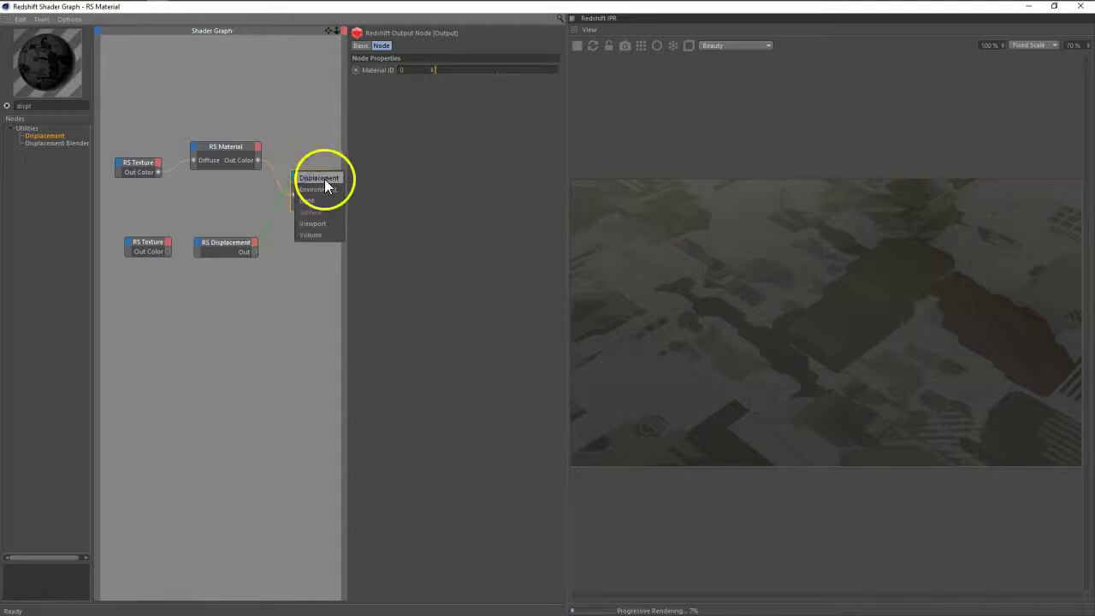
pyautogui.click(323, 179)
# - Feed the Displ.png texture's Out Color into the RS Displacement Tex Map
pyautogui.click(146, 244)
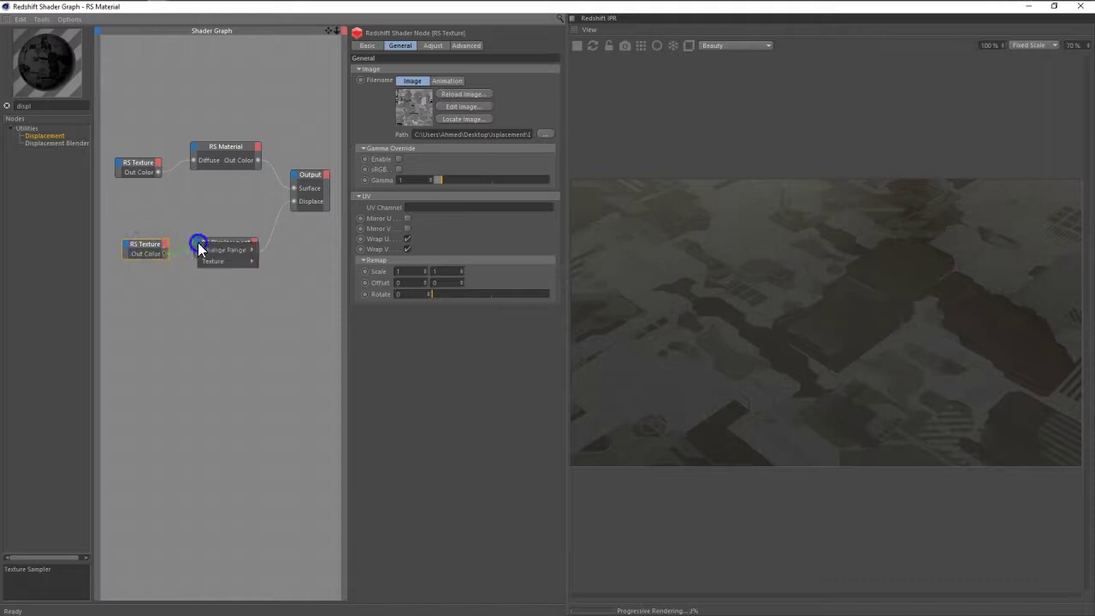
pyautogui.click(283, 263)
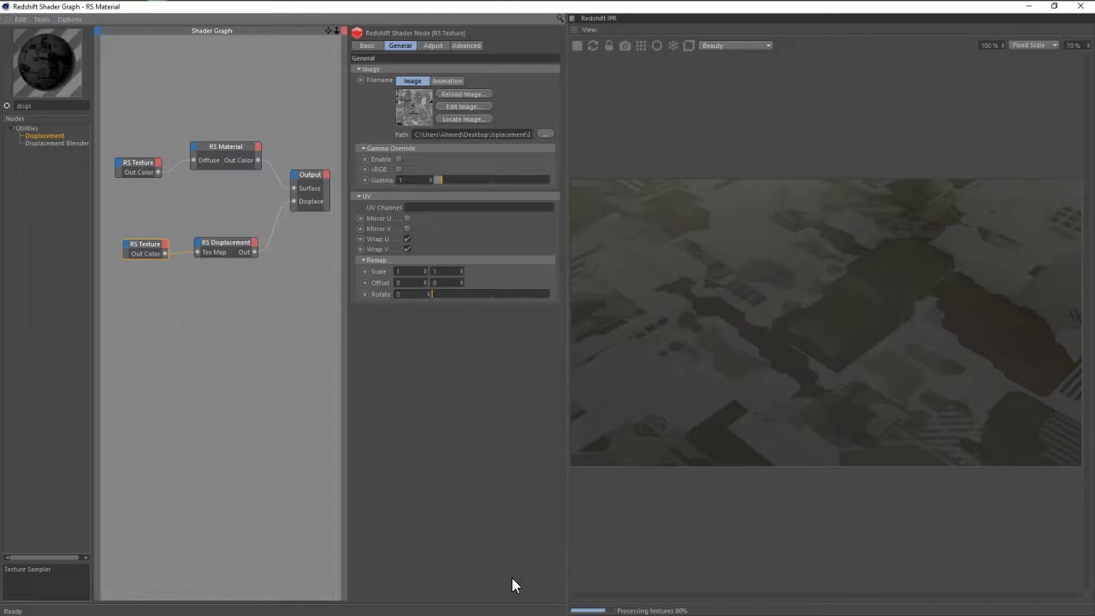
pyautogui.click(774, 338)
# - Add a Redshift Object tag to the Plane and enable Geometry Override and Displacement
pyautogui.moveTo(687, 9); pyautogui.dragTo(403, 334)
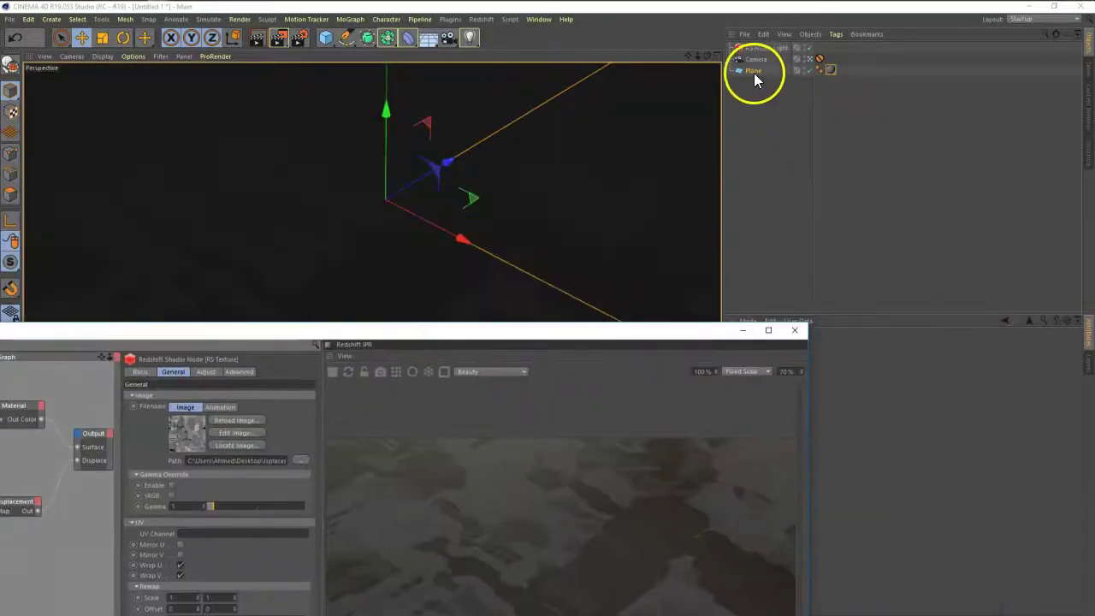
pyautogui.rightClick(753, 73)
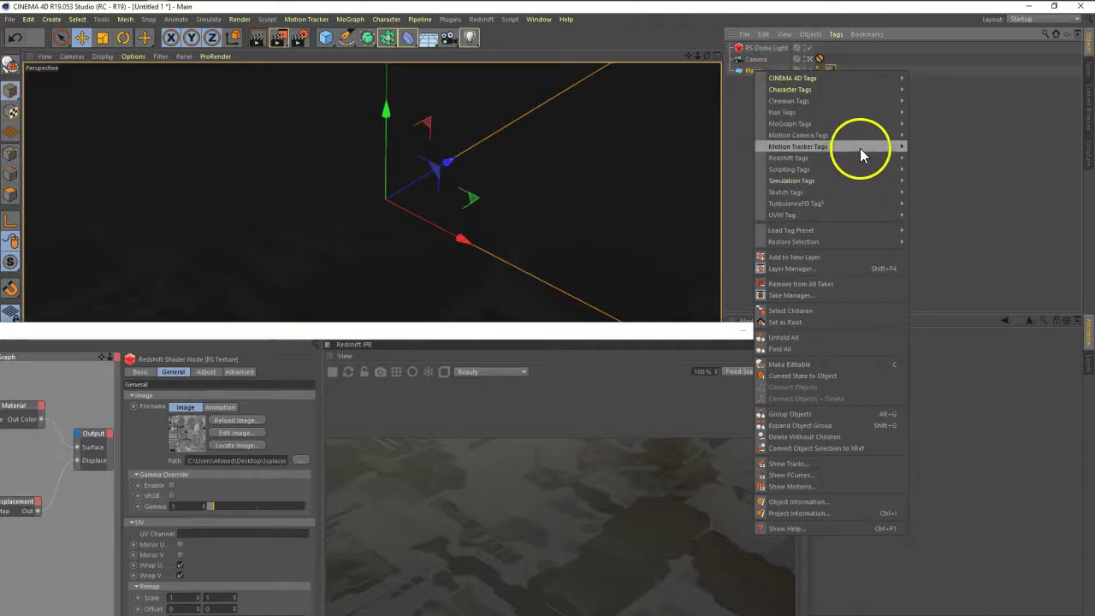
pyautogui.moveTo(788, 157)
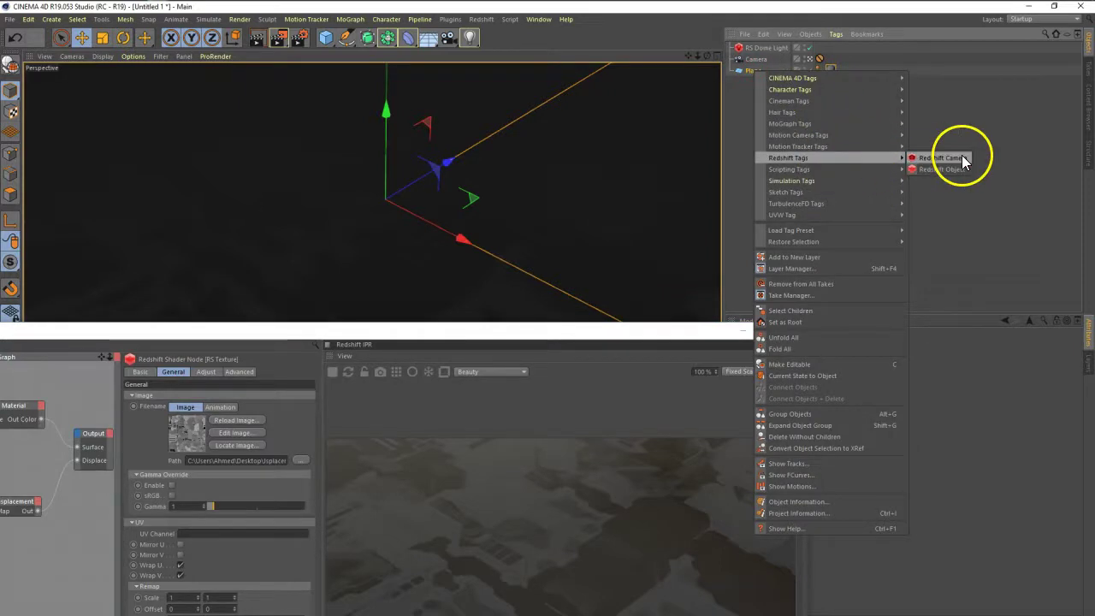
pyautogui.click(942, 171)
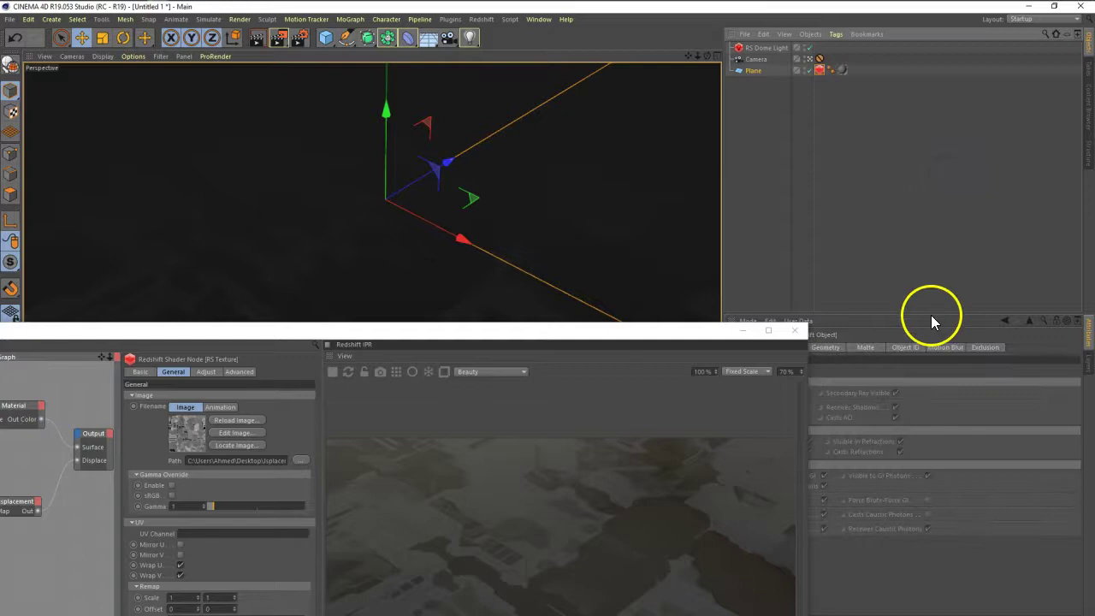
pyautogui.moveTo(931, 316); pyautogui.dragTo(931, 218)
pyautogui.moveTo(665, 334); pyautogui.dragTo(550, 107)
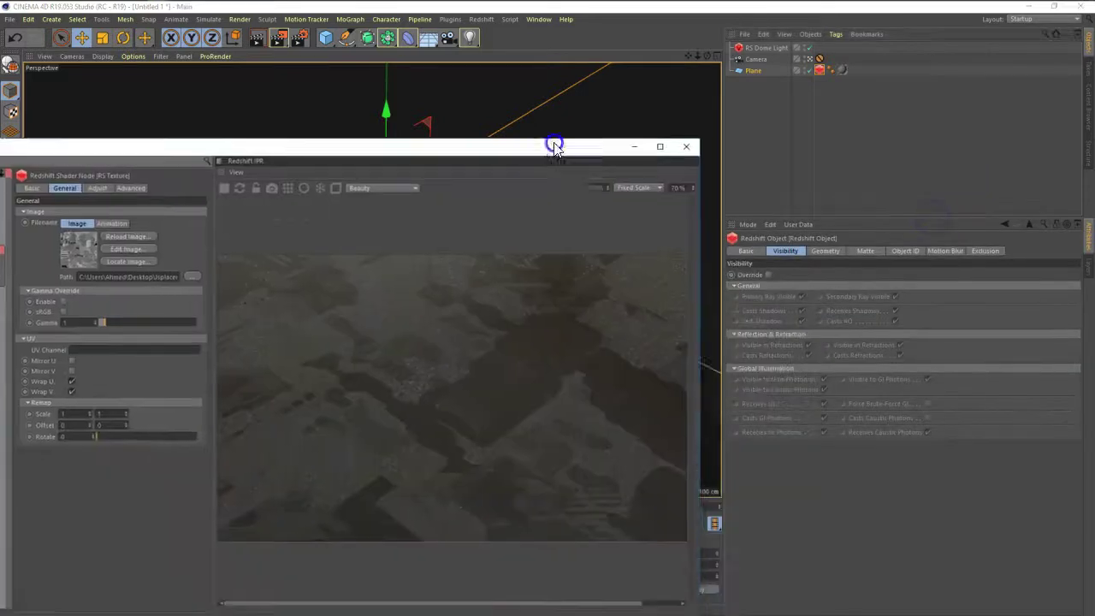
pyautogui.click(834, 251)
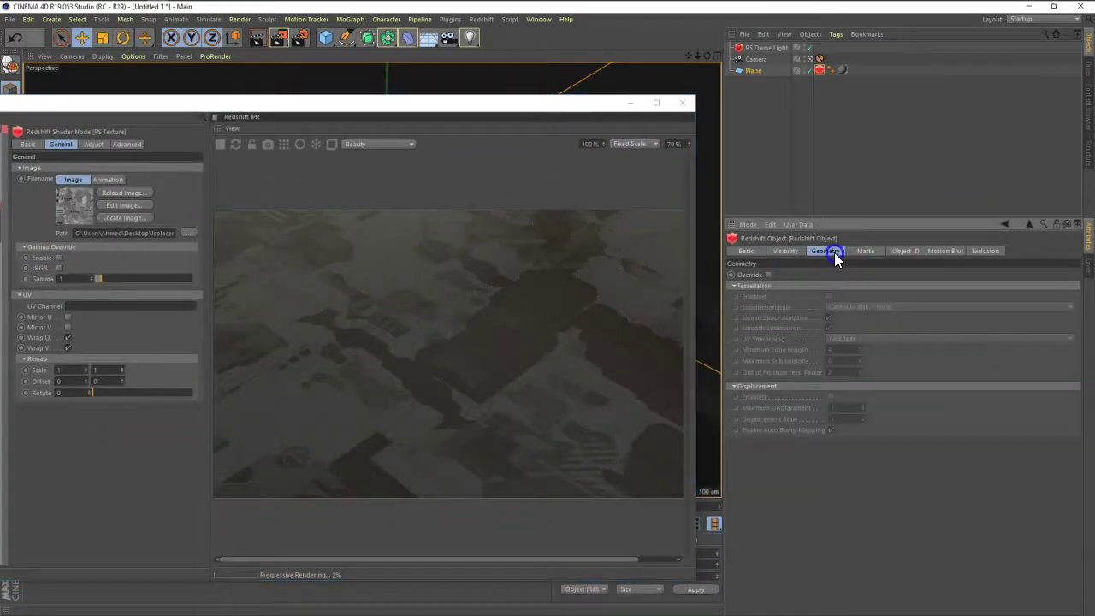
pyautogui.click(769, 275)
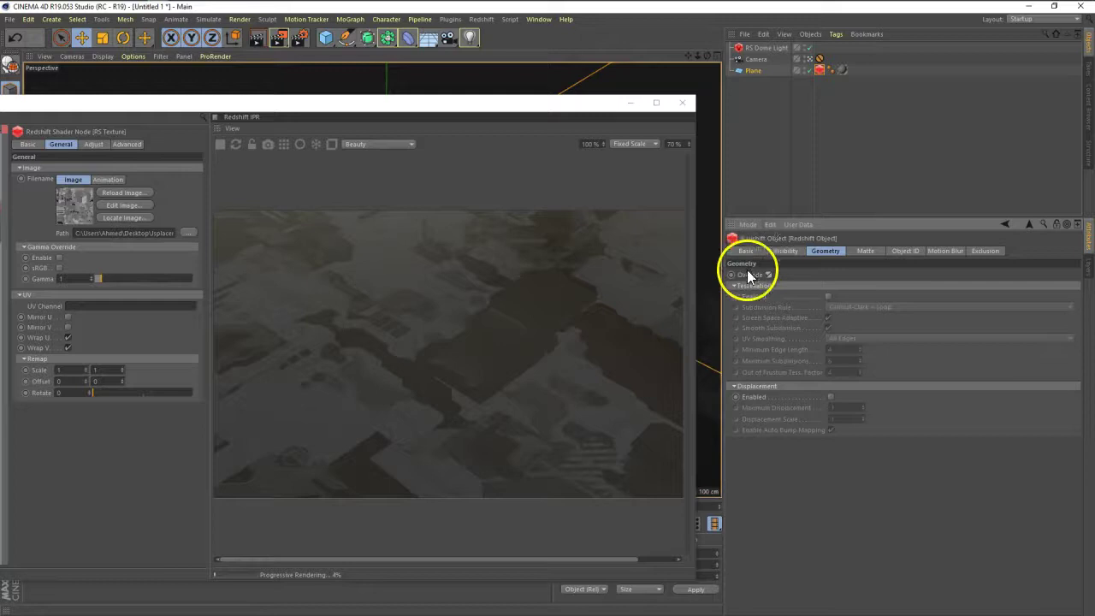
pyautogui.click(832, 399)
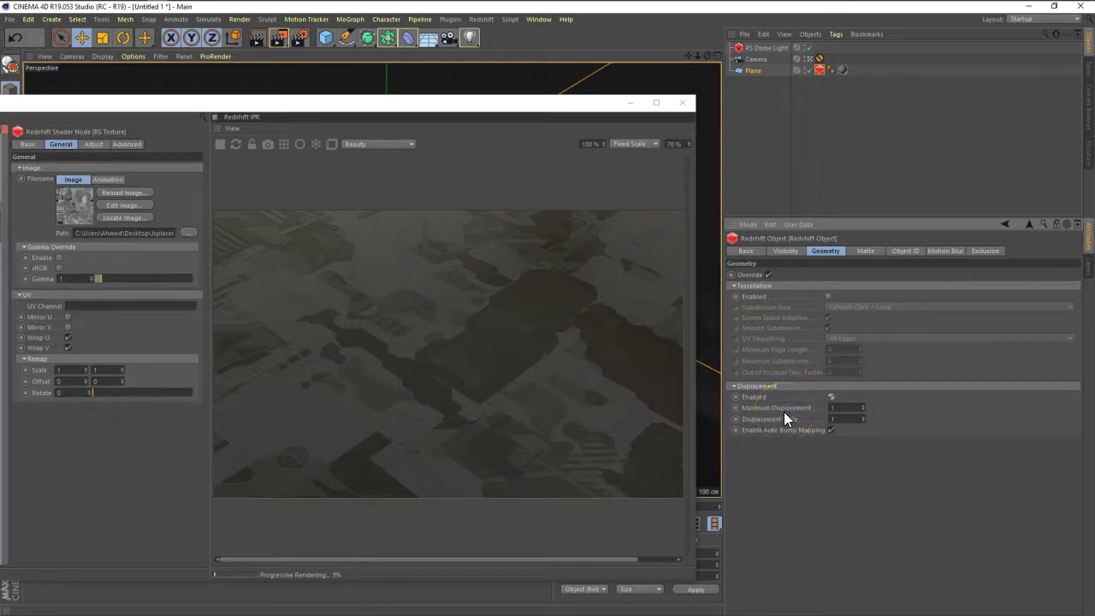
# - Set Maximum Displacement and Displacement Scale on the Plane's tag to 70
pyautogui.click(844, 407)
pyautogui.write('70')
pyautogui.press('Tab')
pyautogui.write('70')
pyautogui.click(392, 550)
pyautogui.click(419, 417)
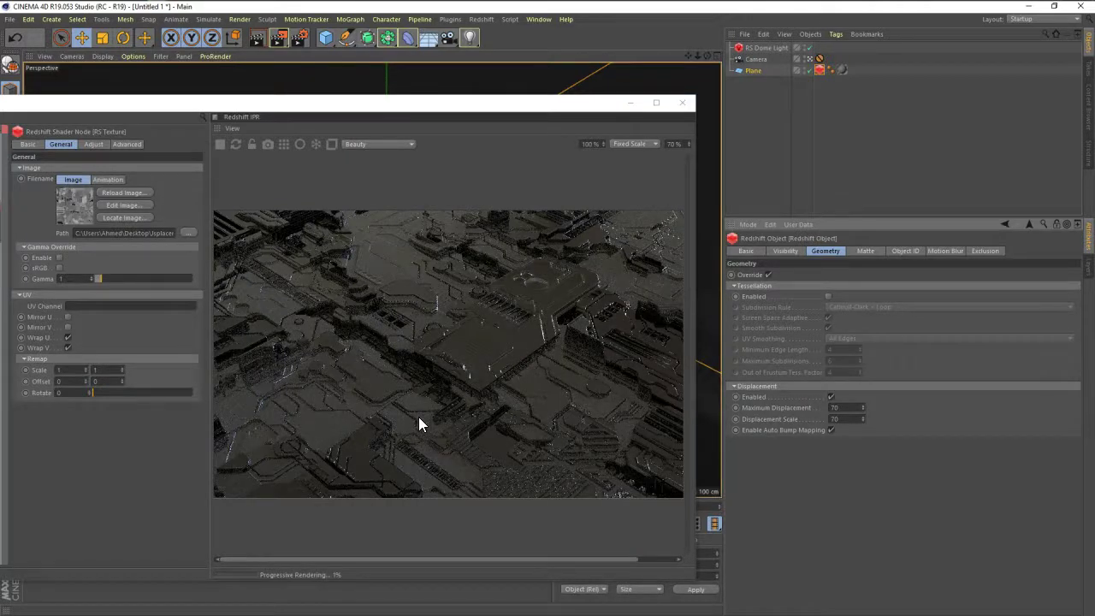
# - Raise Maximum Displacement and Displacement Scale to 100 and move the render preview aside
pyautogui.click(841, 411)
pyautogui.write('100')
pyautogui.press('Return')
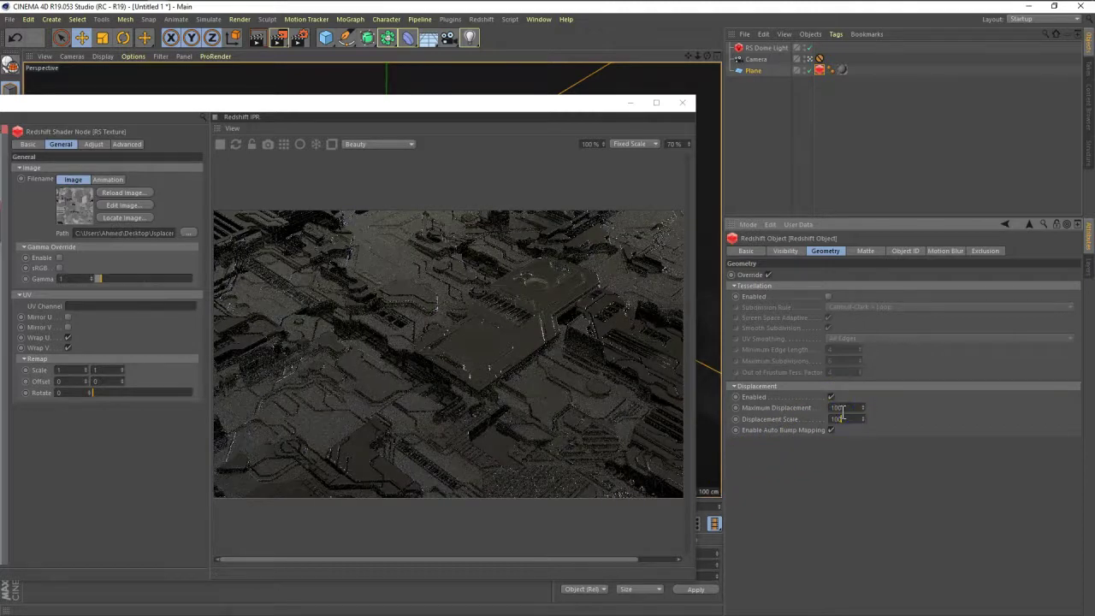
pyautogui.click(836, 402)
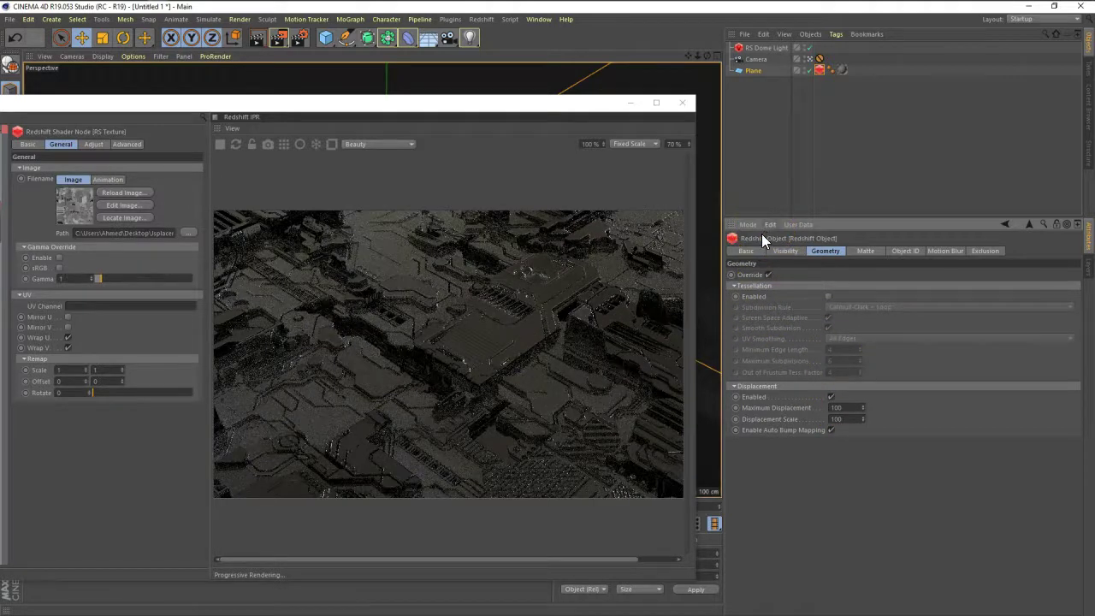
pyautogui.moveTo(660, 293)
pyautogui.mouseDown()
pyautogui.moveTo(575, 483)
pyautogui.moveTo(486, 388)
pyautogui.moveTo(464, 396)
pyautogui.moveTo(418, 378)
pyautogui.mouseUp()
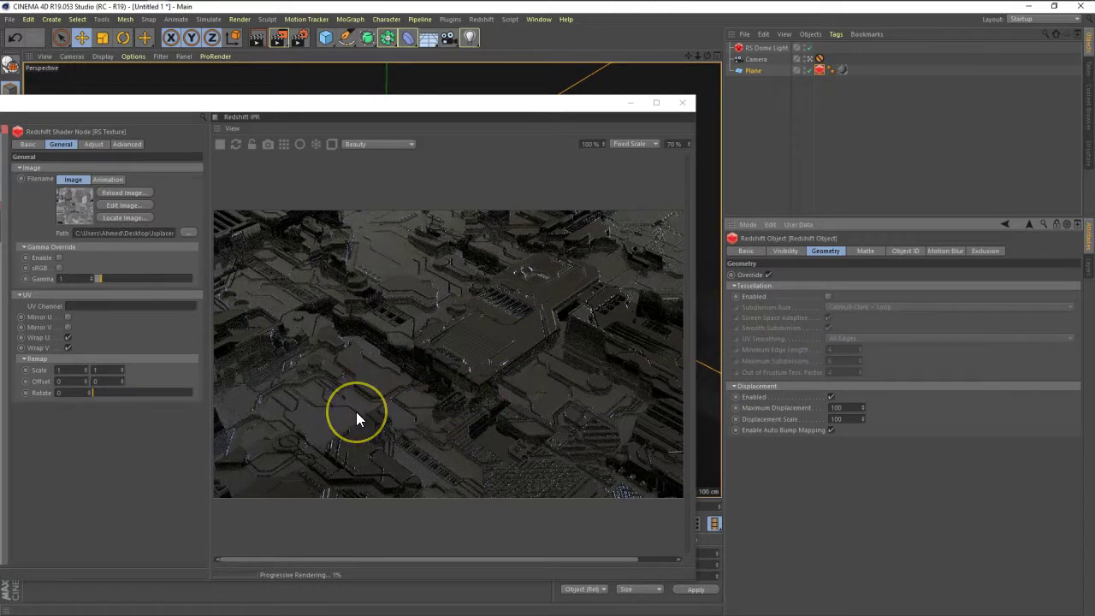
pyautogui.click(556, 492)
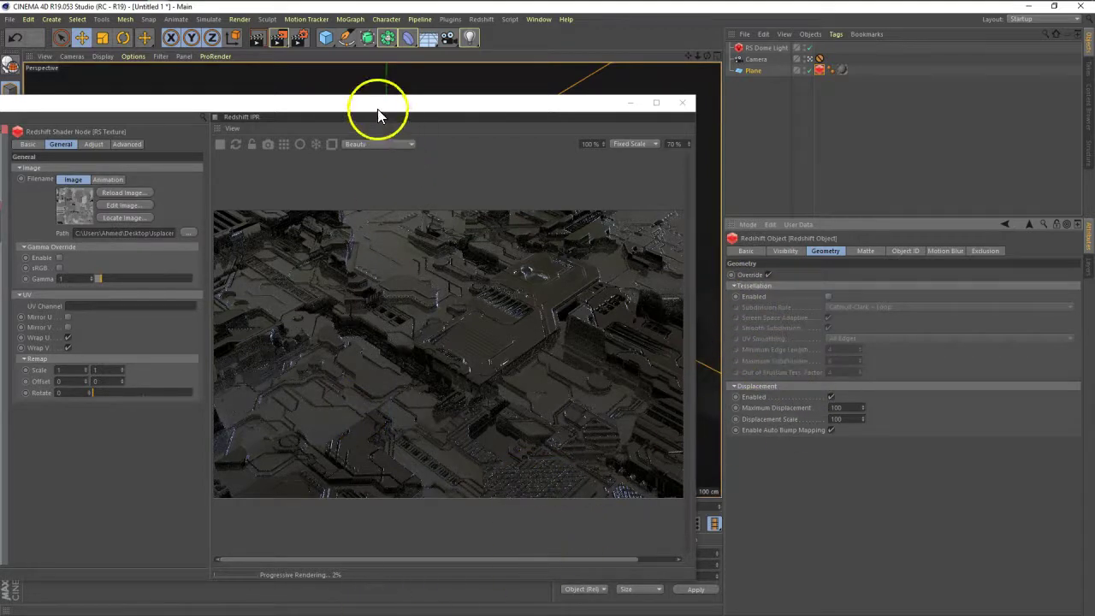
pyautogui.moveTo(377, 108); pyautogui.dragTo(534, 24)
pyautogui.doubleClick(99, 578)
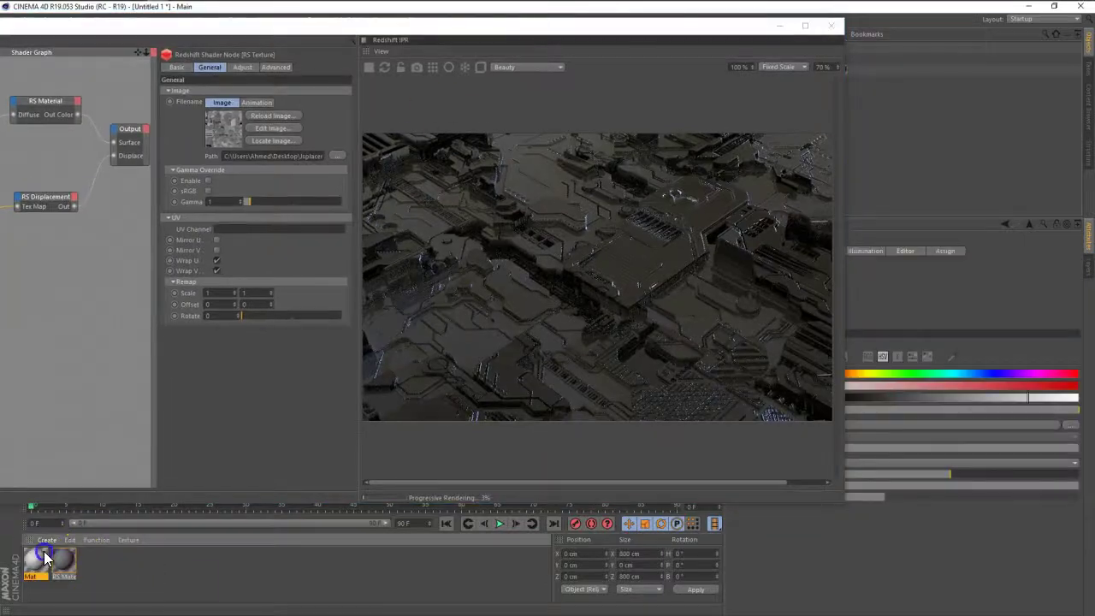
pyautogui.doubleClick(36, 561)
pyautogui.click(228, 309)
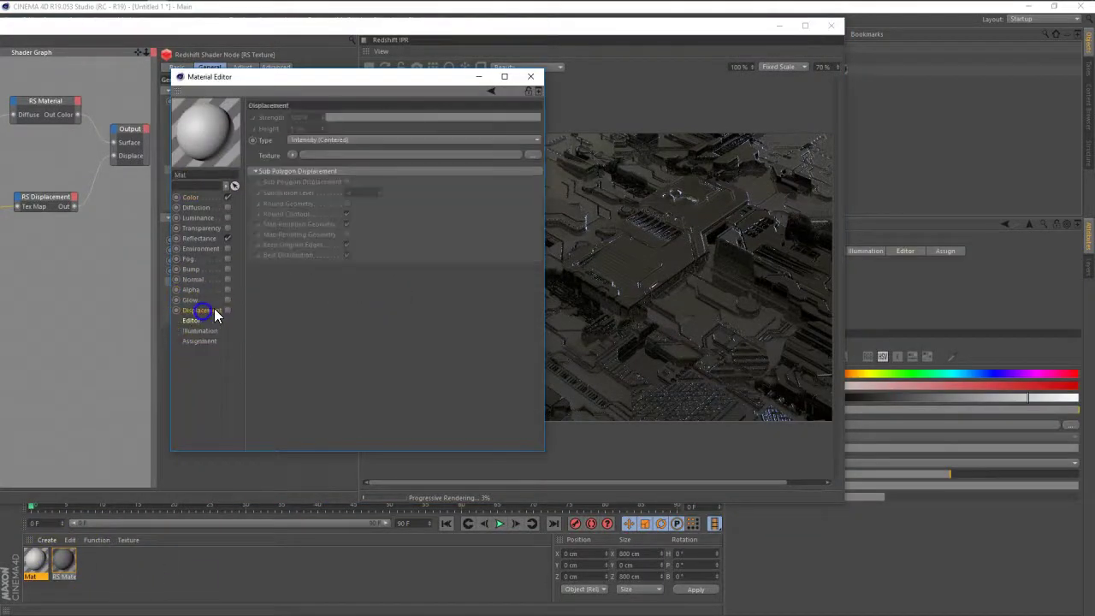
pyautogui.click(307, 175)
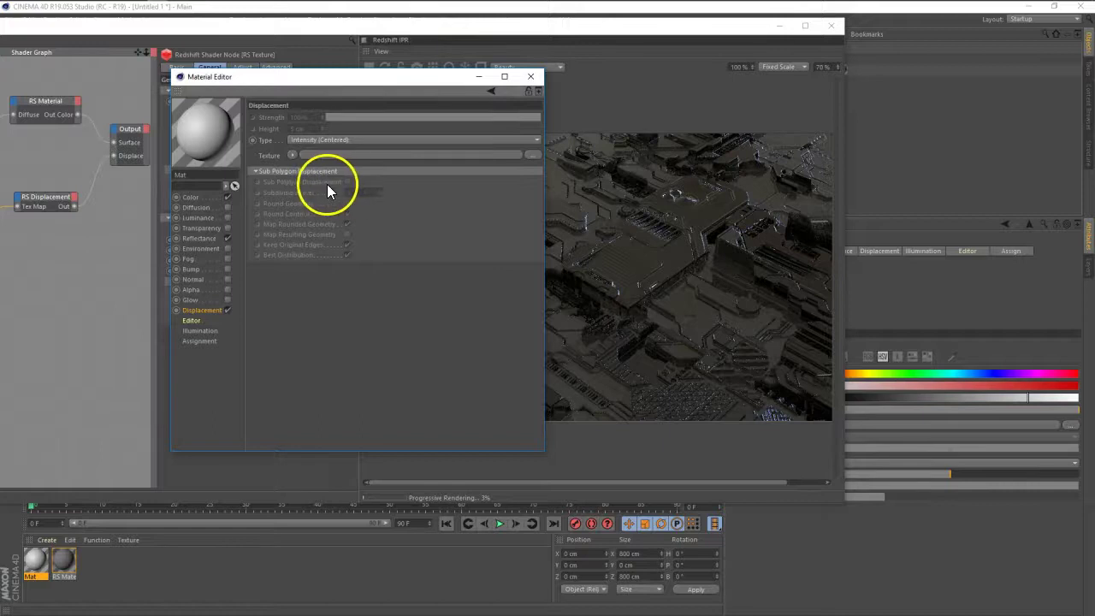
pyautogui.click(531, 76)
pyautogui.moveTo(692, 32); pyautogui.dragTo(484, 30)
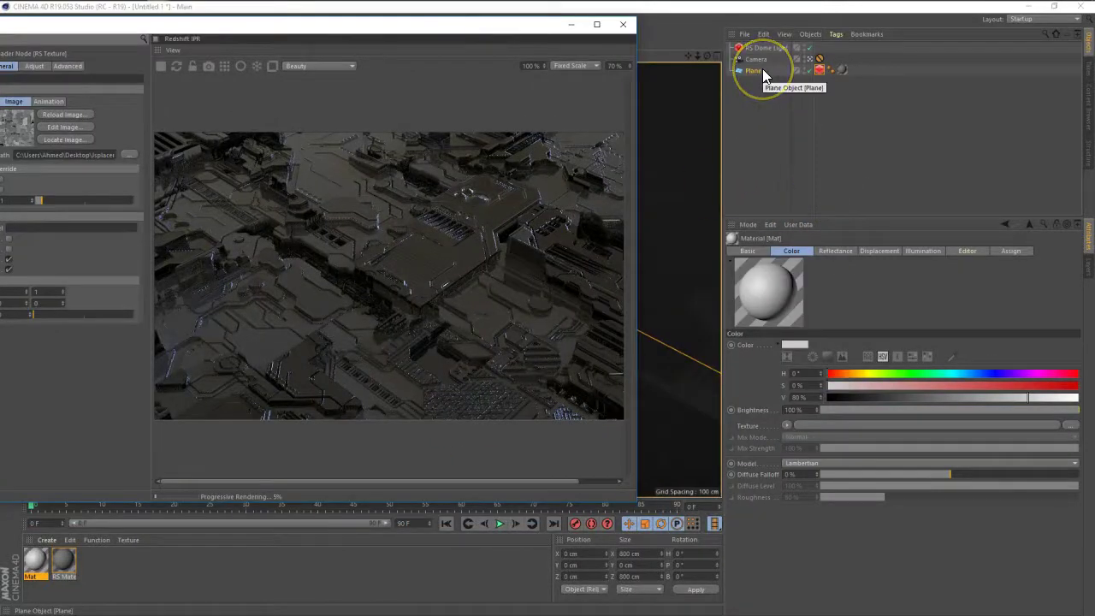
pyautogui.click(65, 555)
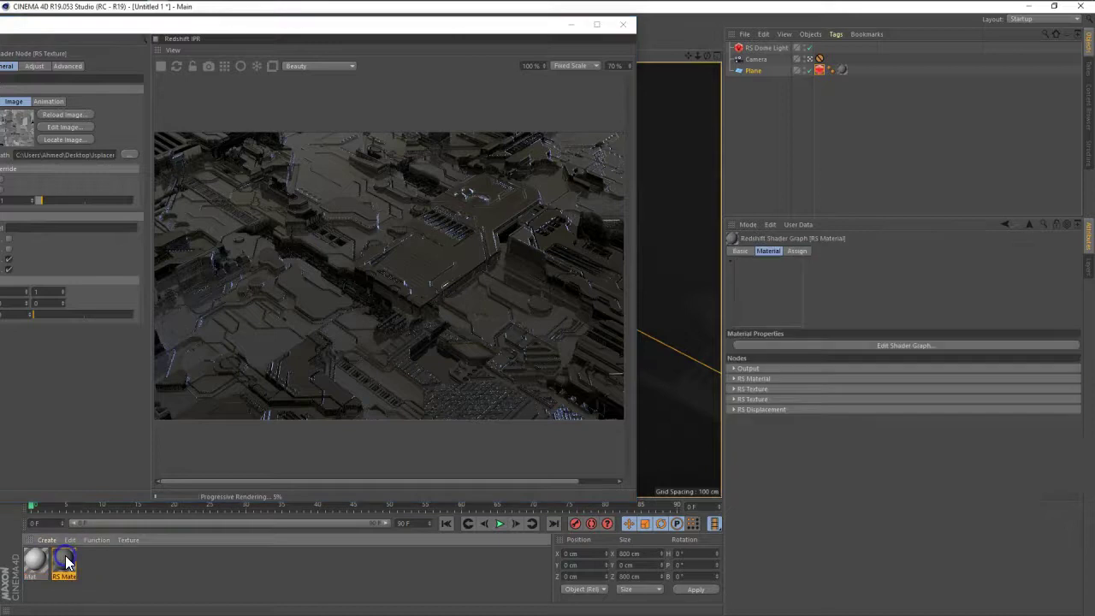
pyautogui.press('Delete')
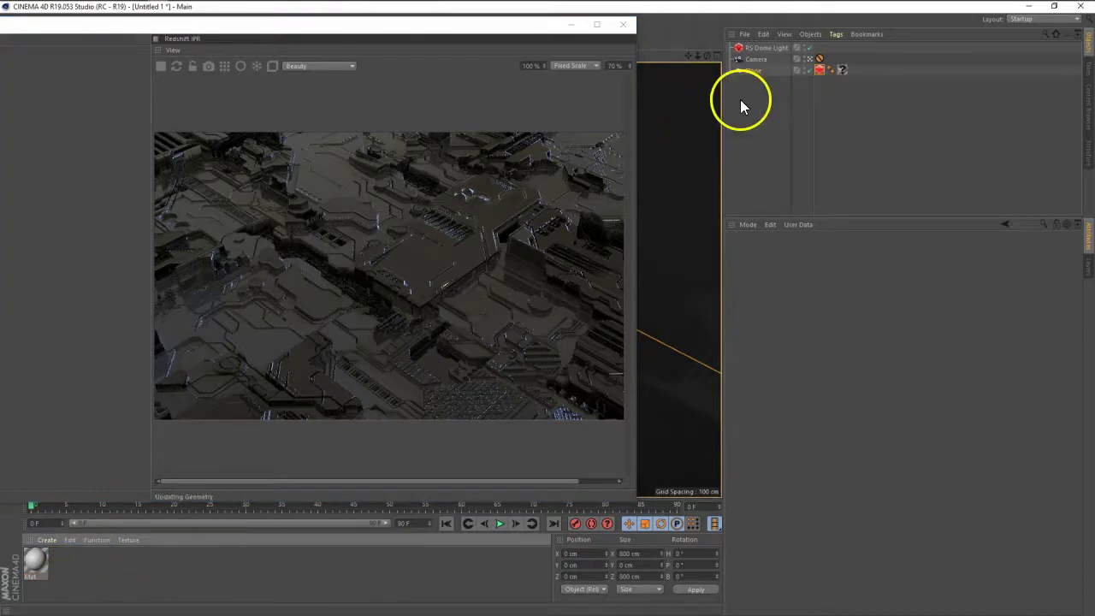
pyautogui.hotkey('ctrl', 'z')
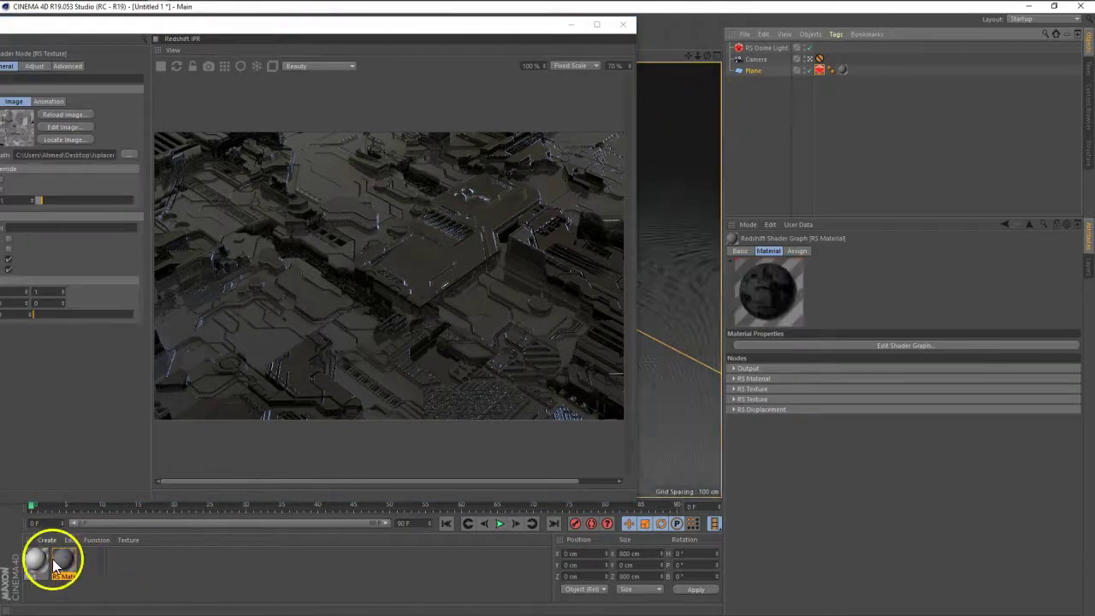
pyautogui.click(36, 557)
pyautogui.press('Delete')
# - Enable Tessellation in the Plane's Redshift Object tag and check Maximum Subdivisions
pyautogui.moveTo(36, 558); pyautogui.dragTo(656, 304)
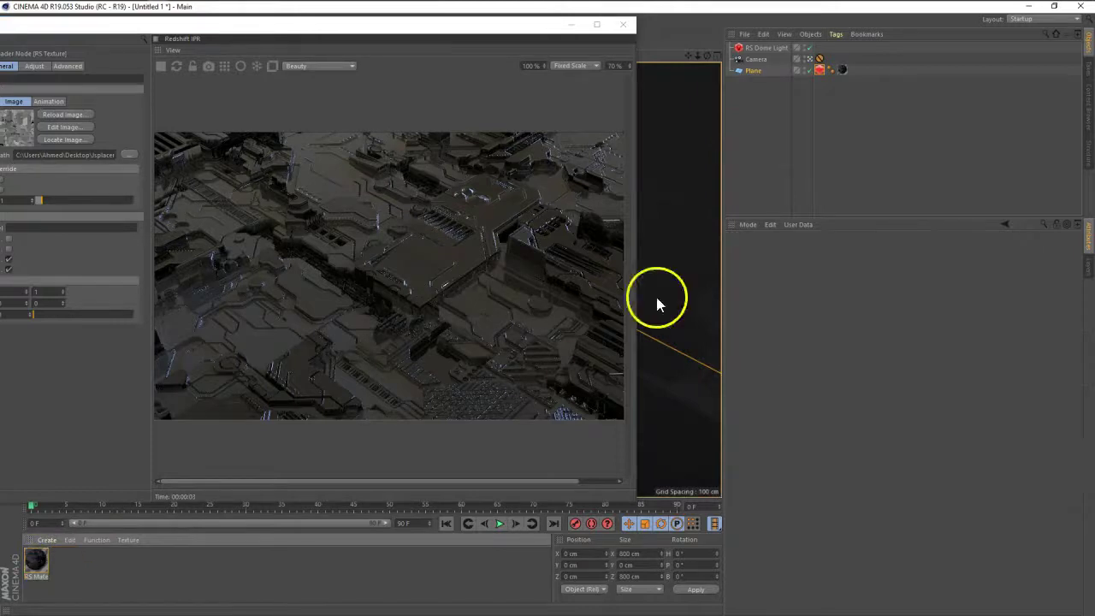
pyautogui.click(820, 69)
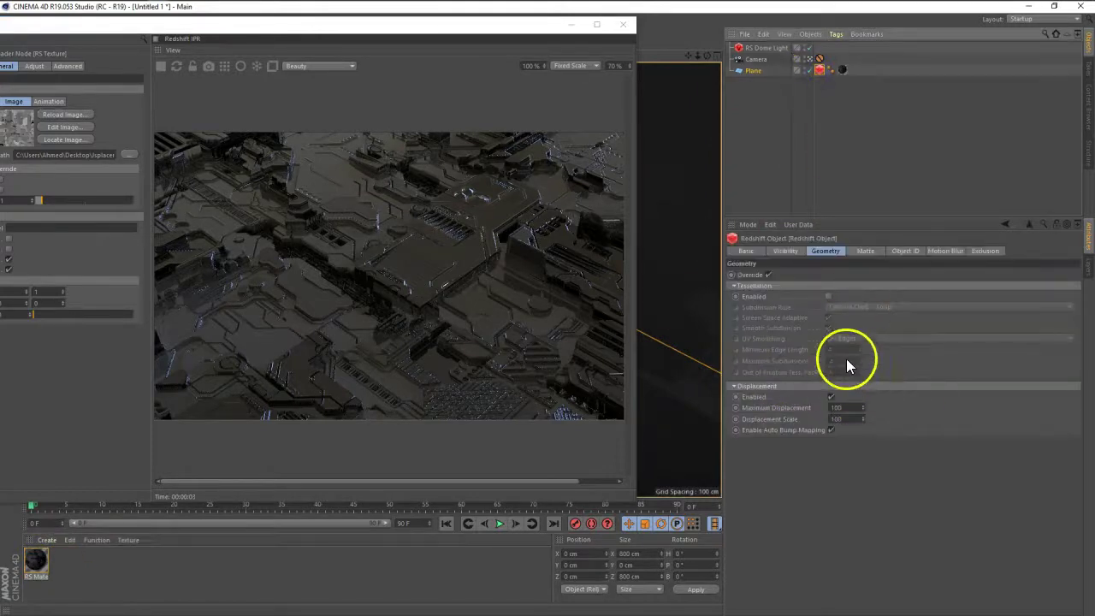
pyautogui.click(828, 296)
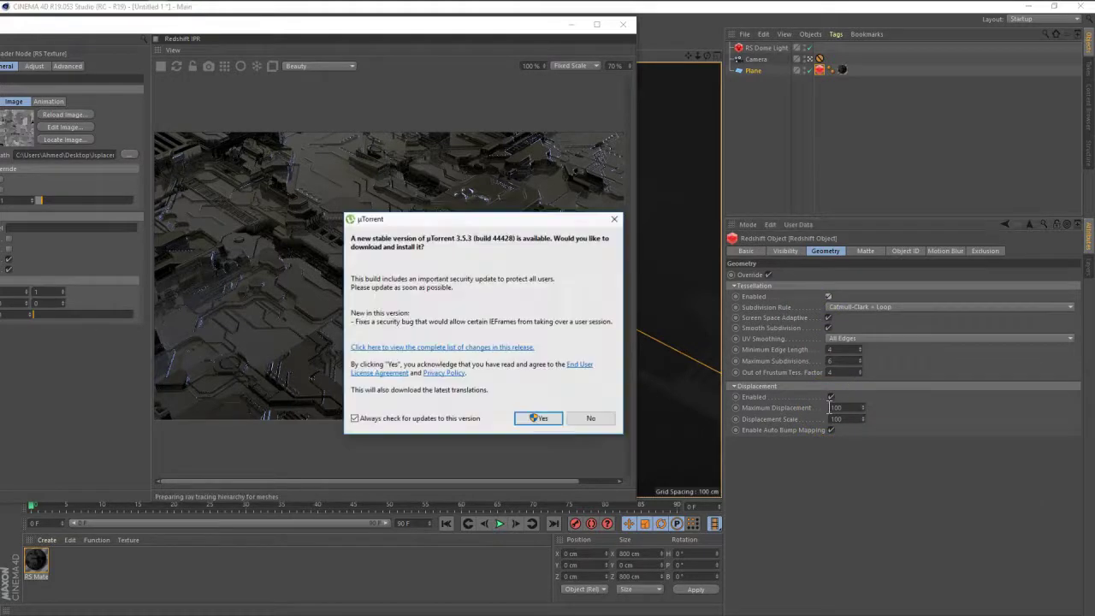
pyautogui.click(592, 421)
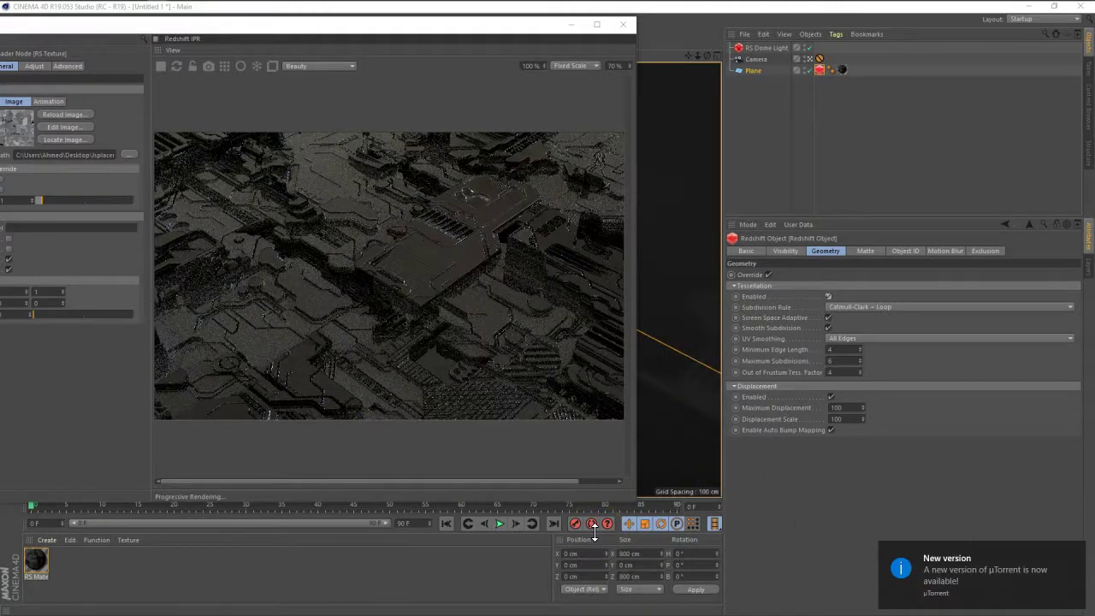
pyautogui.click(722, 495)
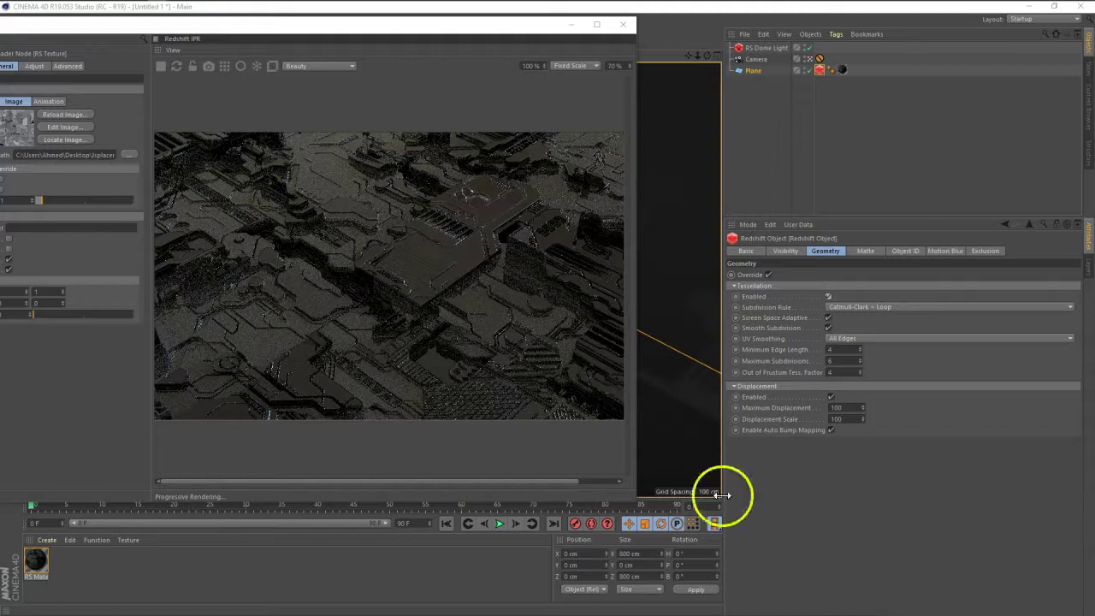
pyautogui.click(769, 361)
pyautogui.click(842, 361)
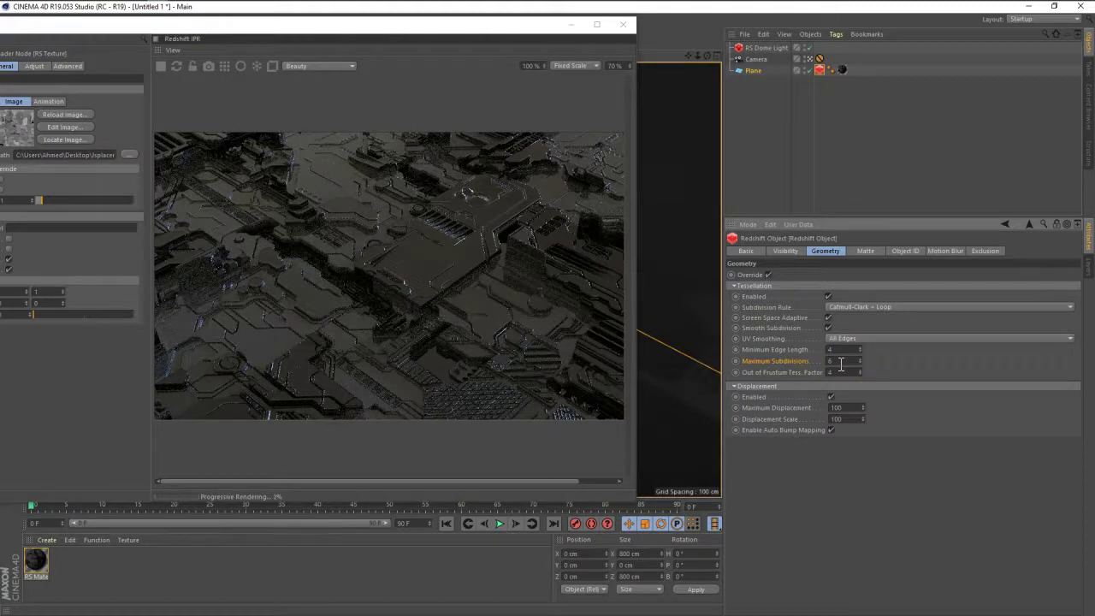
# - Rearrange and enlarge the Shader Graph and render preview windows
pyautogui.moveTo(440, 29); pyautogui.dragTo(538, 38)
pyautogui.moveTo(727, 514); pyautogui.dragTo(825, 541)
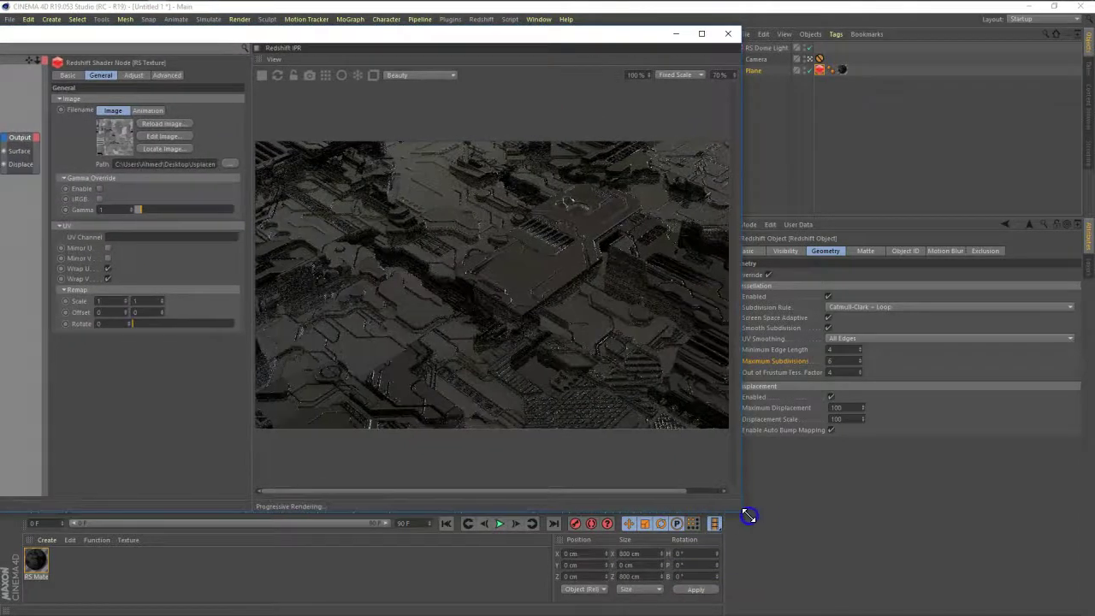
pyautogui.moveTo(521, 37); pyautogui.dragTo(787, 52)
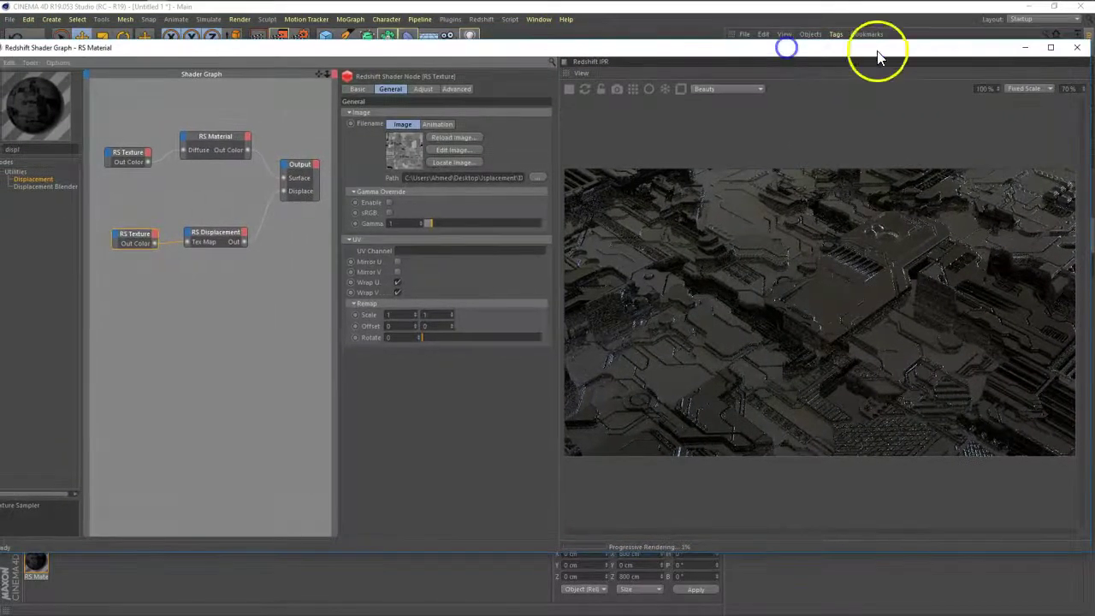
# - Add a Color Correct node to the maximized Shader Graph via a 'color' search
pyautogui.click(1051, 47)
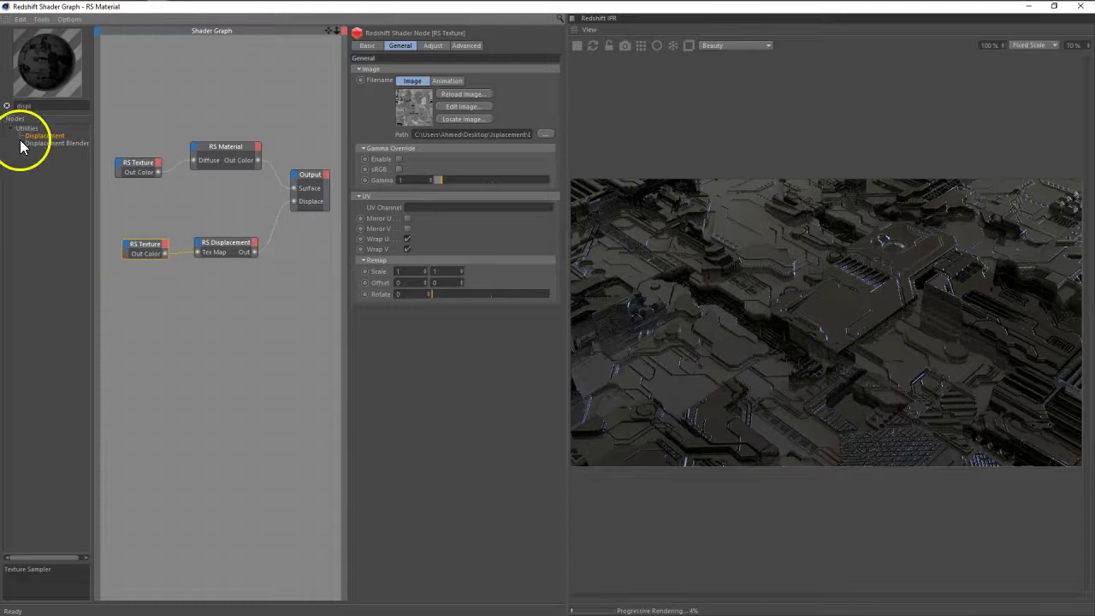
pyautogui.doubleClick(48, 104)
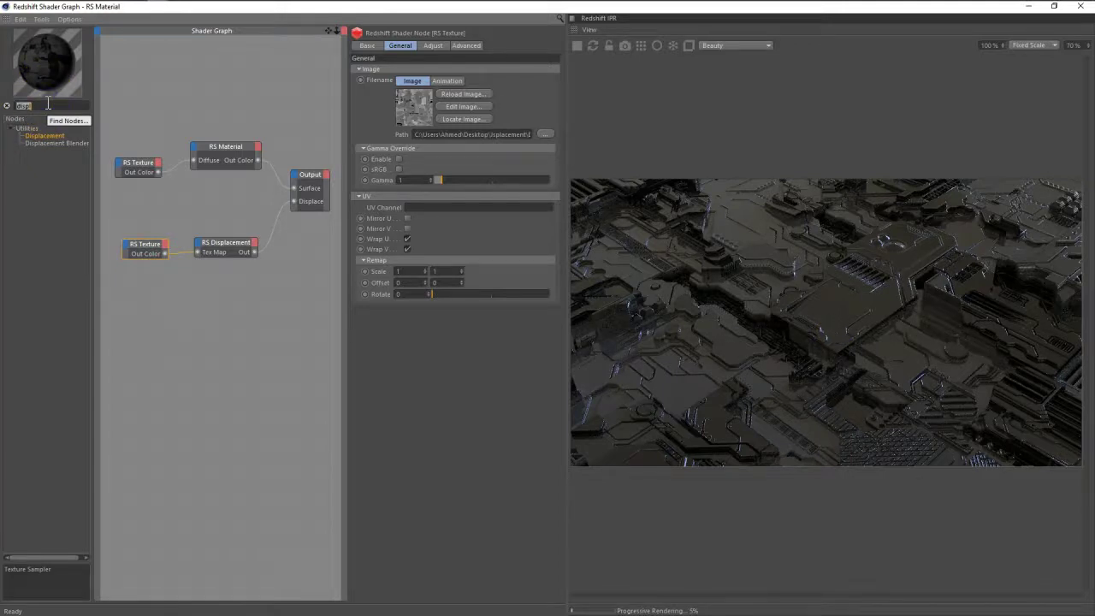
pyautogui.write('color')
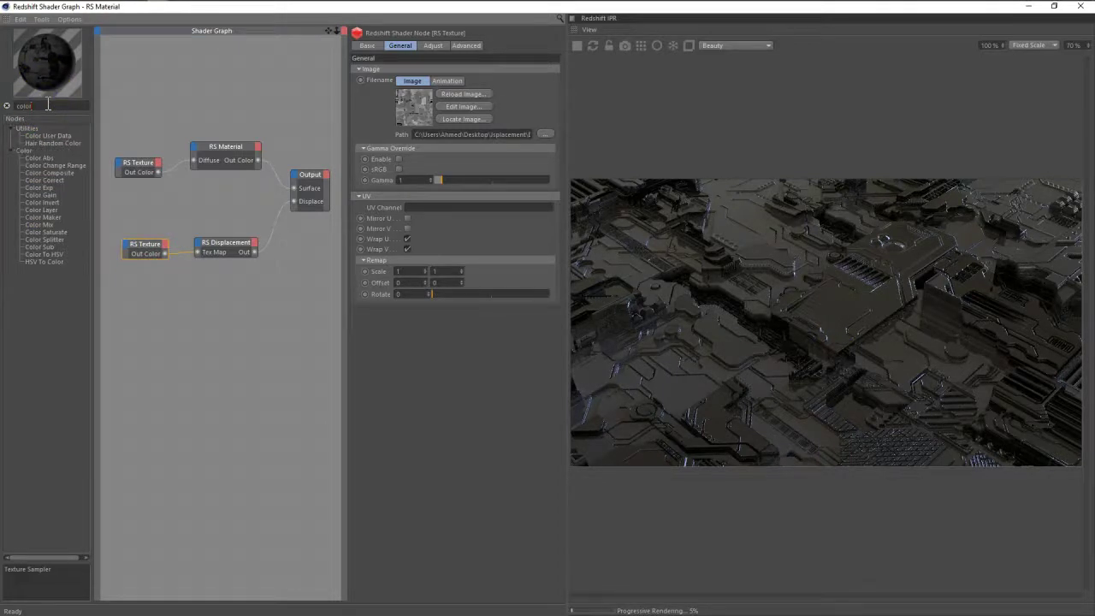
pyautogui.click(47, 181)
pyautogui.moveTo(55, 180); pyautogui.dragTo(171, 166)
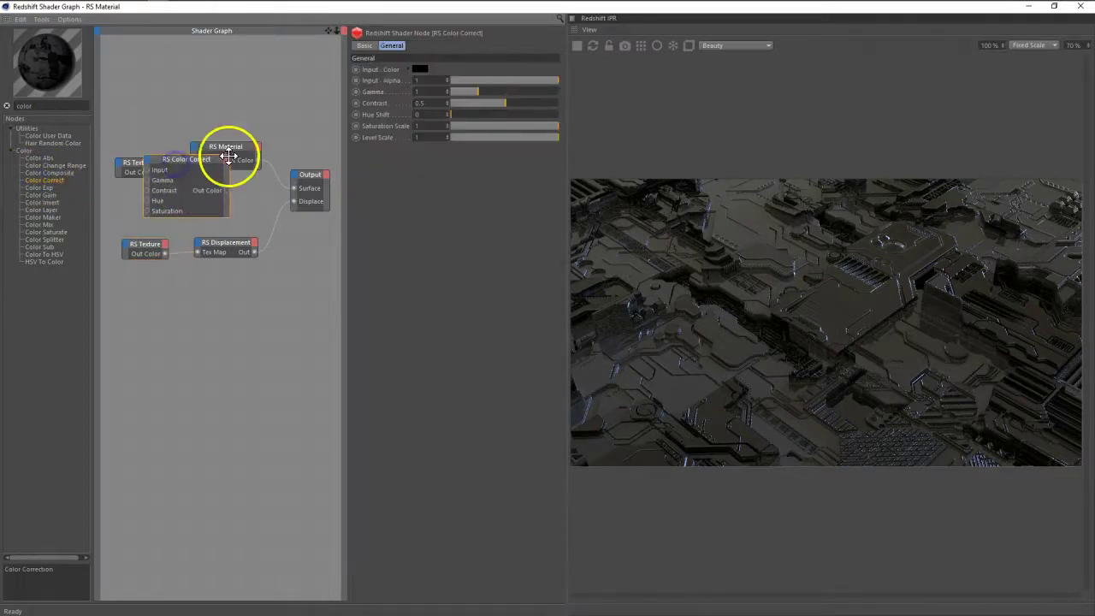
# - Make room and route the RS Texture through Color Correct into the material's Diffuse
pyautogui.moveTo(346, 206); pyautogui.dragTo(386, 208)
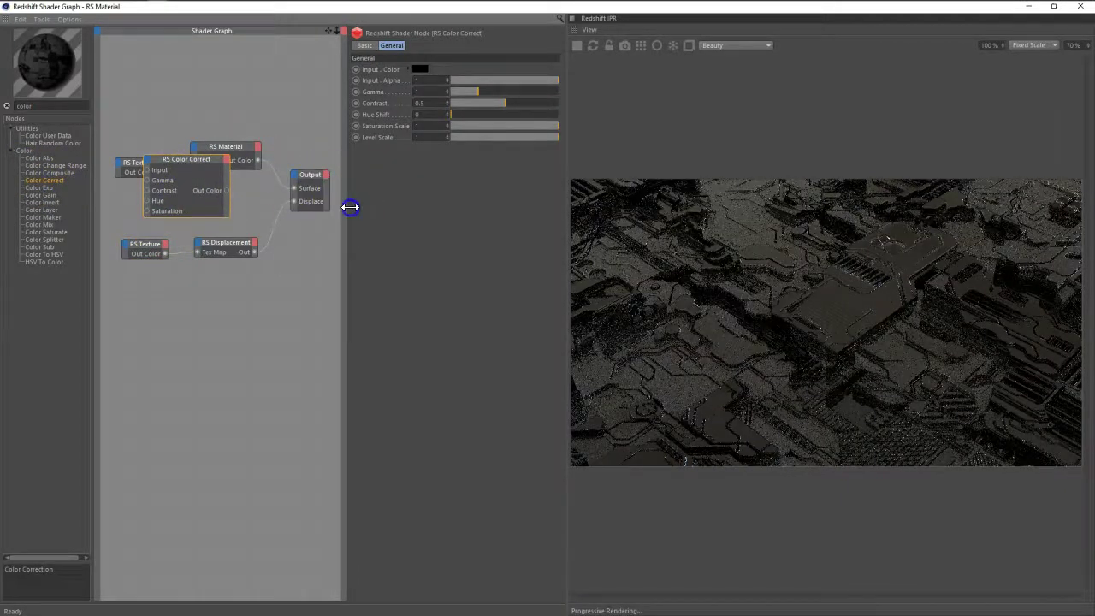
pyautogui.moveTo(334, 180); pyautogui.dragTo(360, 175)
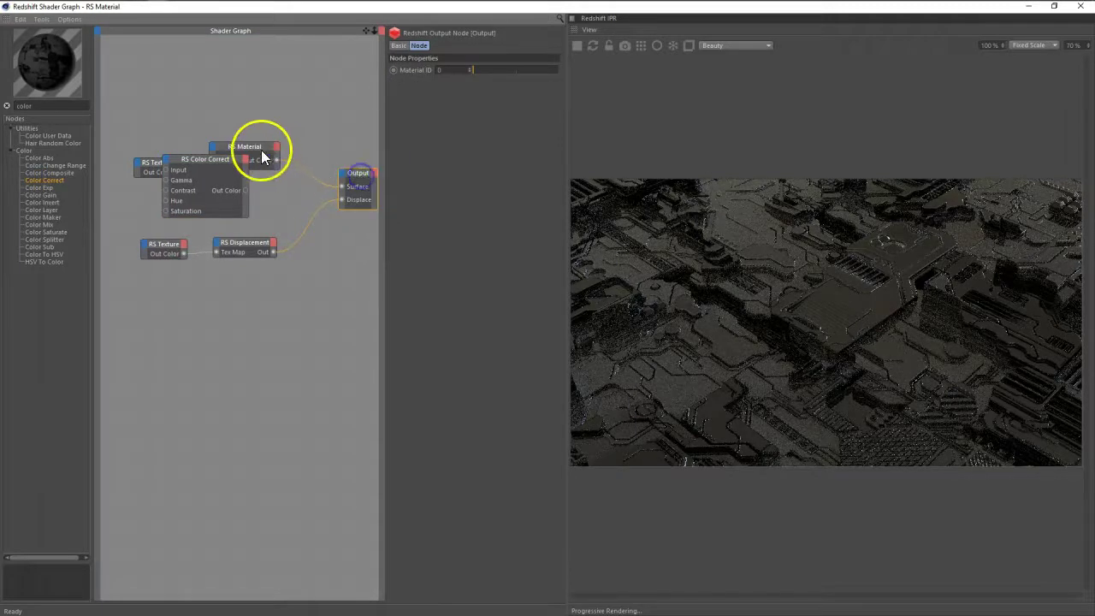
pyautogui.moveTo(261, 150); pyautogui.dragTo(296, 151)
pyautogui.moveTo(246, 189); pyautogui.dragTo(221, 228)
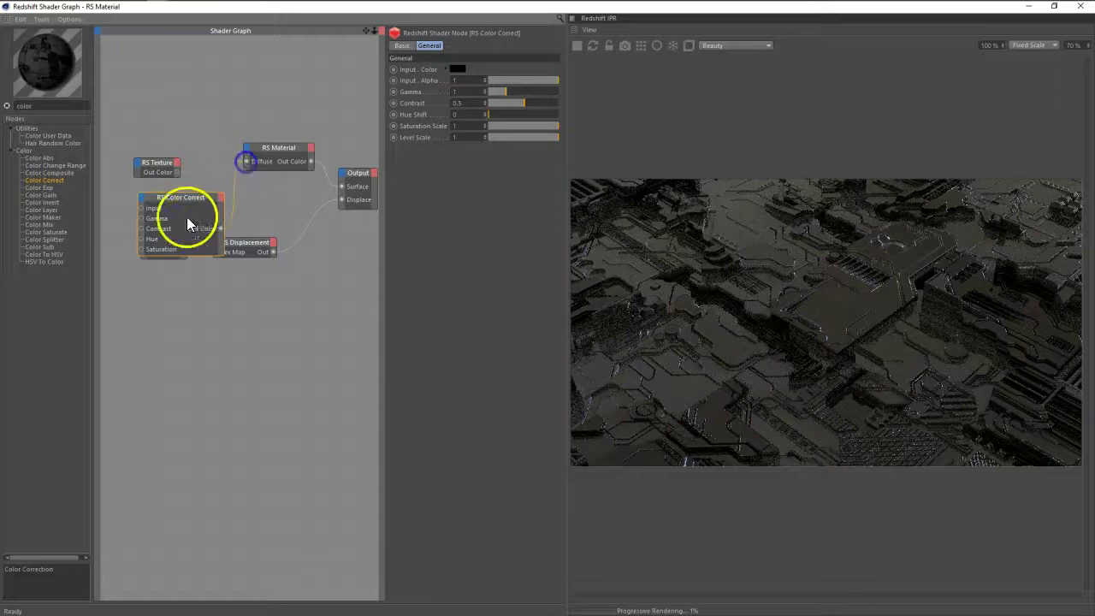
pyautogui.moveTo(146, 205)
pyautogui.mouseDown()
pyautogui.moveTo(178, 172)
pyautogui.moveTo(216, 199)
pyautogui.mouseUp()
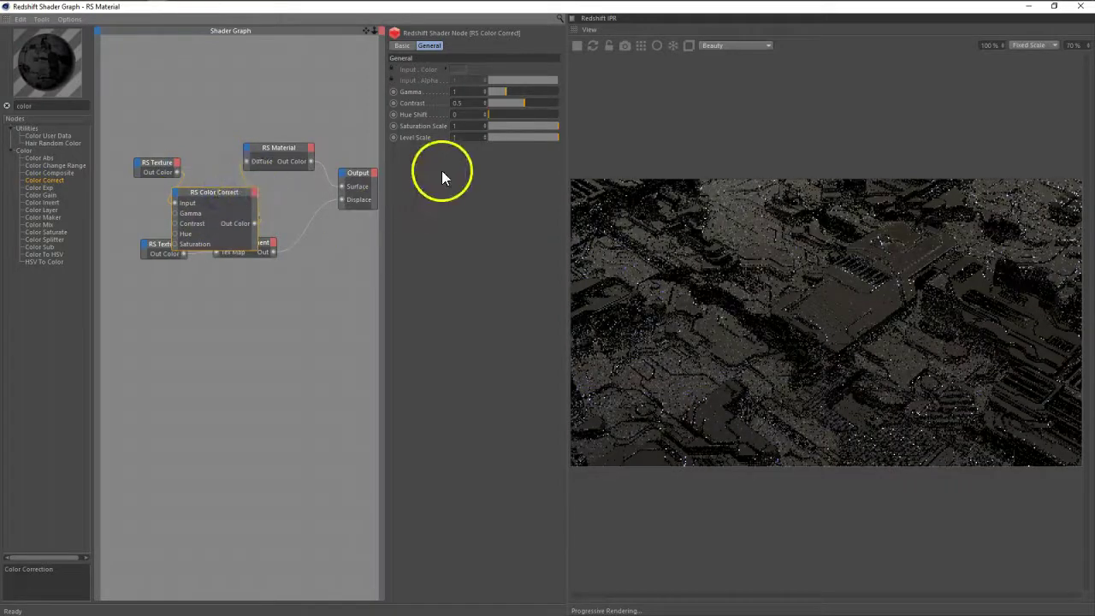
# - Set Color Correct contrast to 0.652 and gamma to 1.168, then tidy the nodes
pyautogui.moveTo(524, 103); pyautogui.dragTo(535, 104)
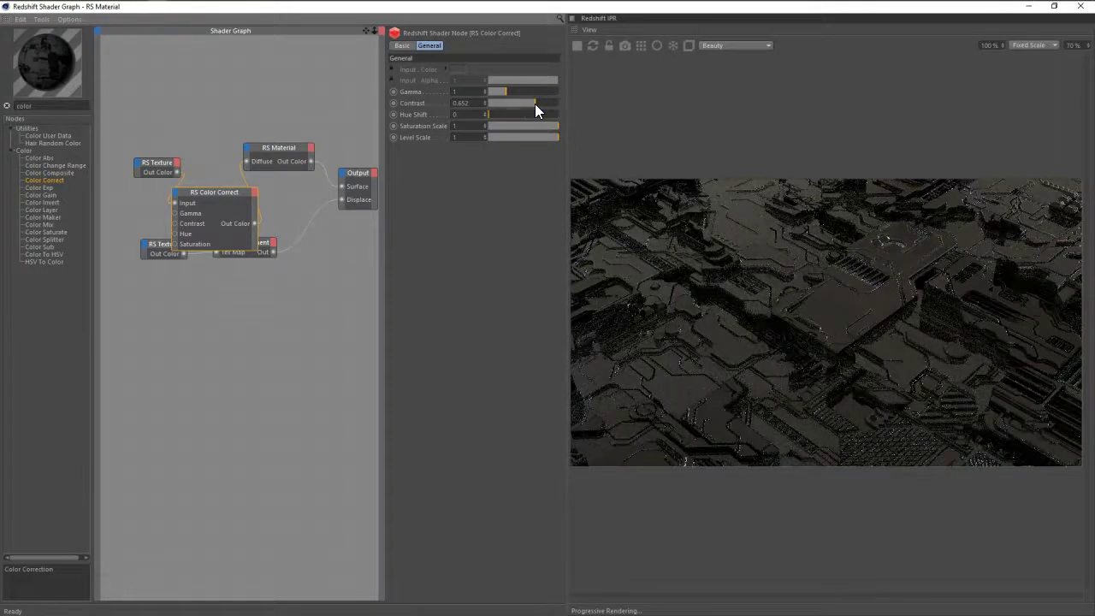
pyautogui.moveTo(506, 92); pyautogui.dragTo(497, 92)
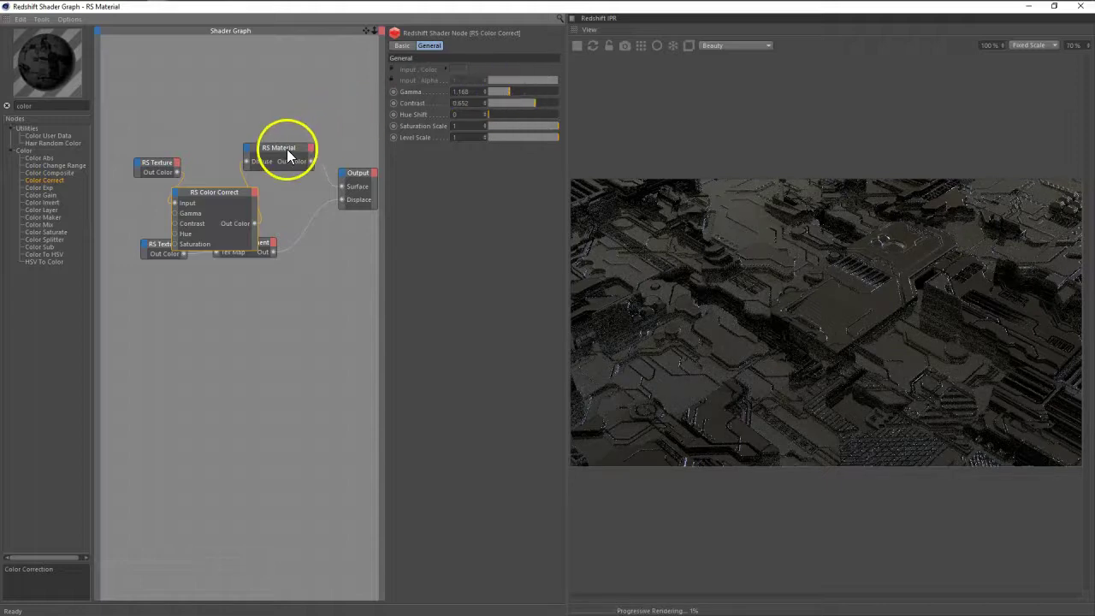
pyautogui.moveTo(286, 154); pyautogui.dragTo(300, 144)
pyautogui.moveTo(161, 163); pyautogui.dragTo(127, 156)
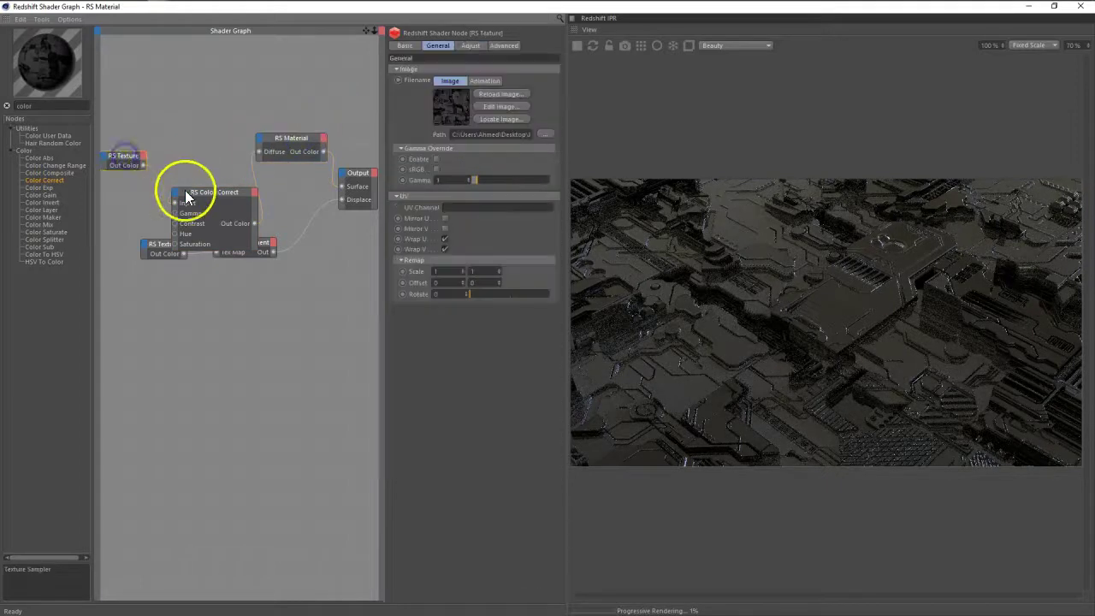
pyautogui.moveTo(185, 195); pyautogui.dragTo(185, 183)
pyautogui.click(135, 165)
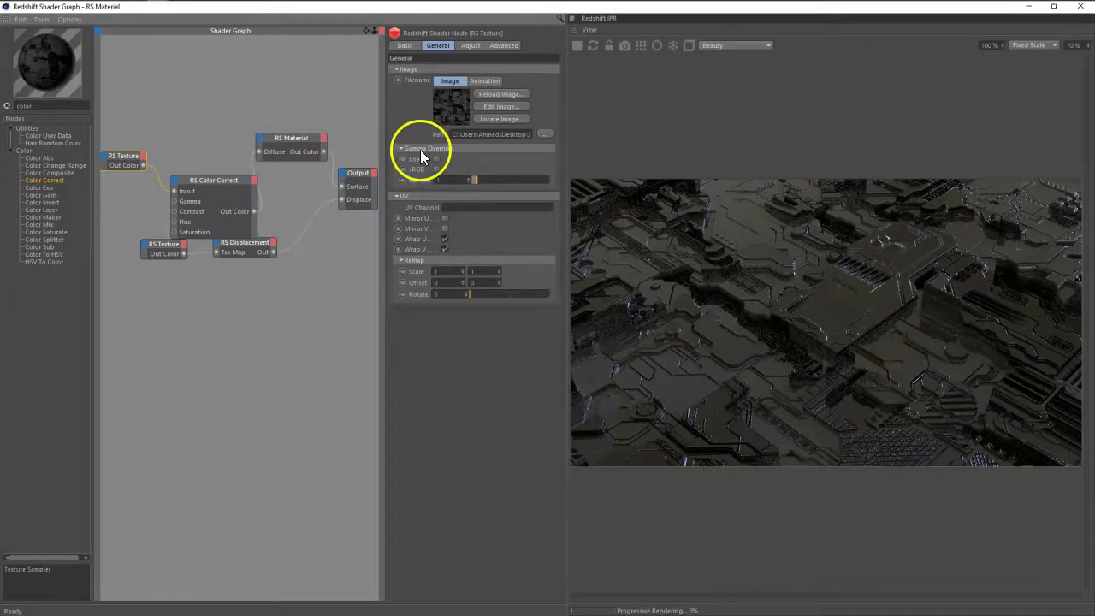
# - Enable Gamma Override on the diffuse RS Texture, testing sRGB then switching it off
pyautogui.click(436, 159)
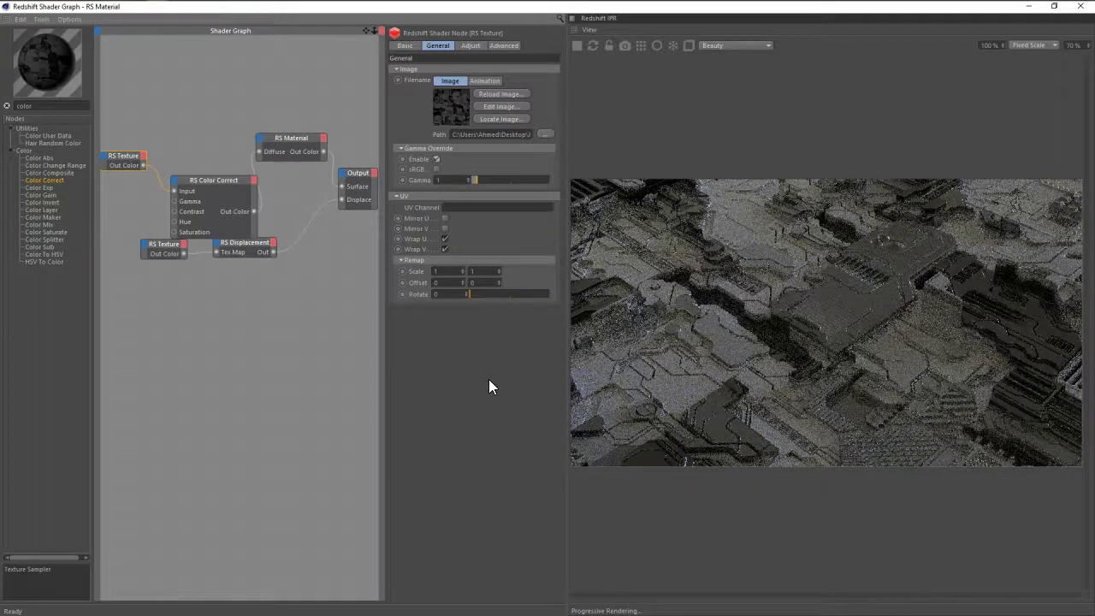
pyautogui.click(516, 381)
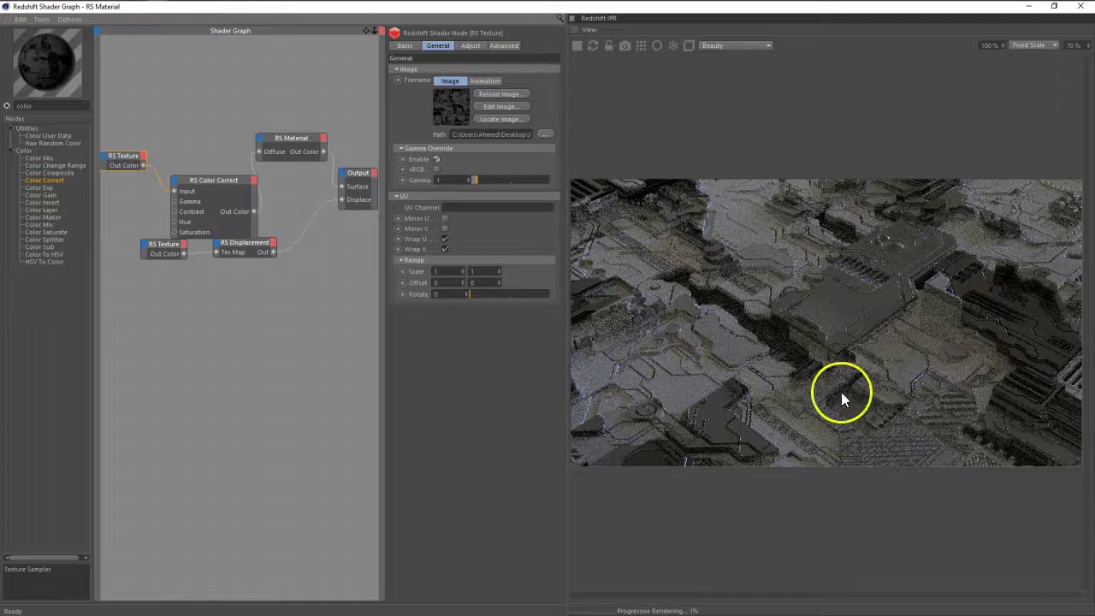
pyautogui.moveTo(737, 288); pyautogui.dragTo(709, 347)
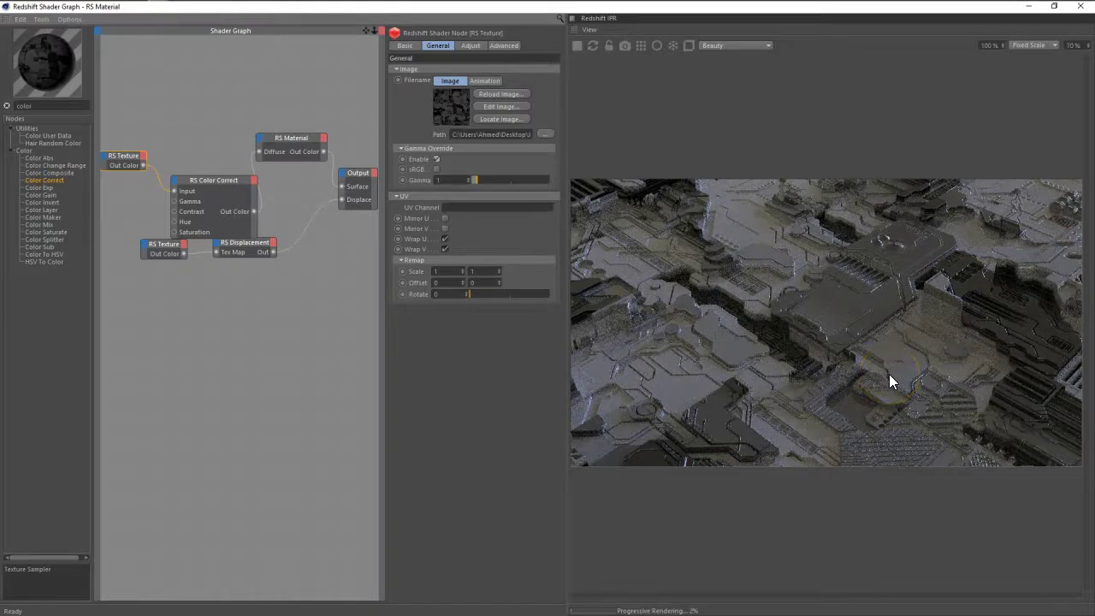
pyautogui.click(435, 170)
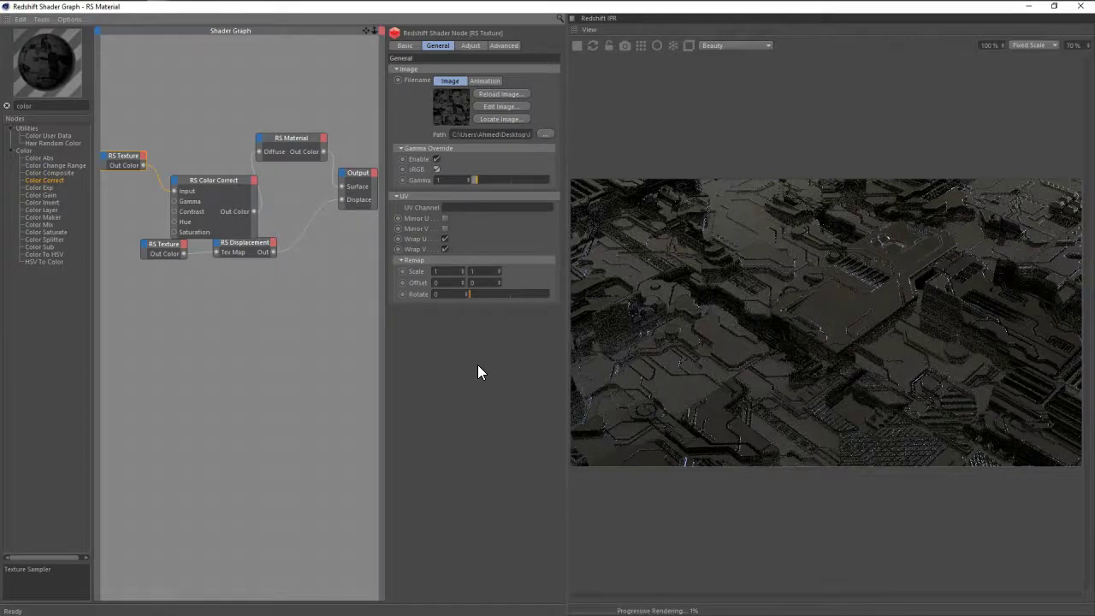
pyautogui.click(437, 170)
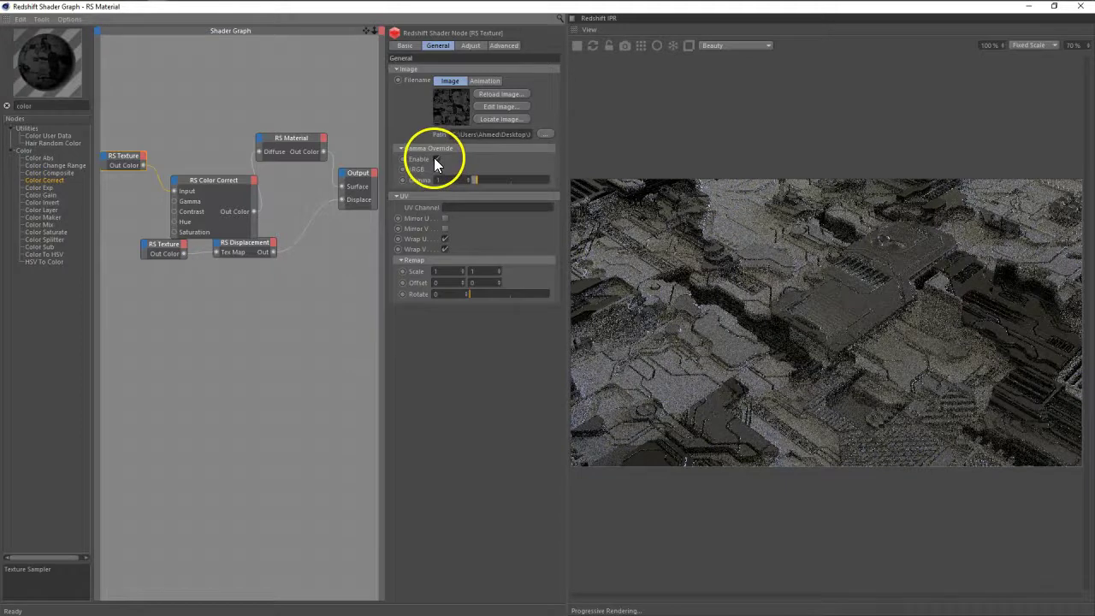
# - Set the Color Correct Gamma to 1 and lower its Contrast to 0.572
pyautogui.click(213, 184)
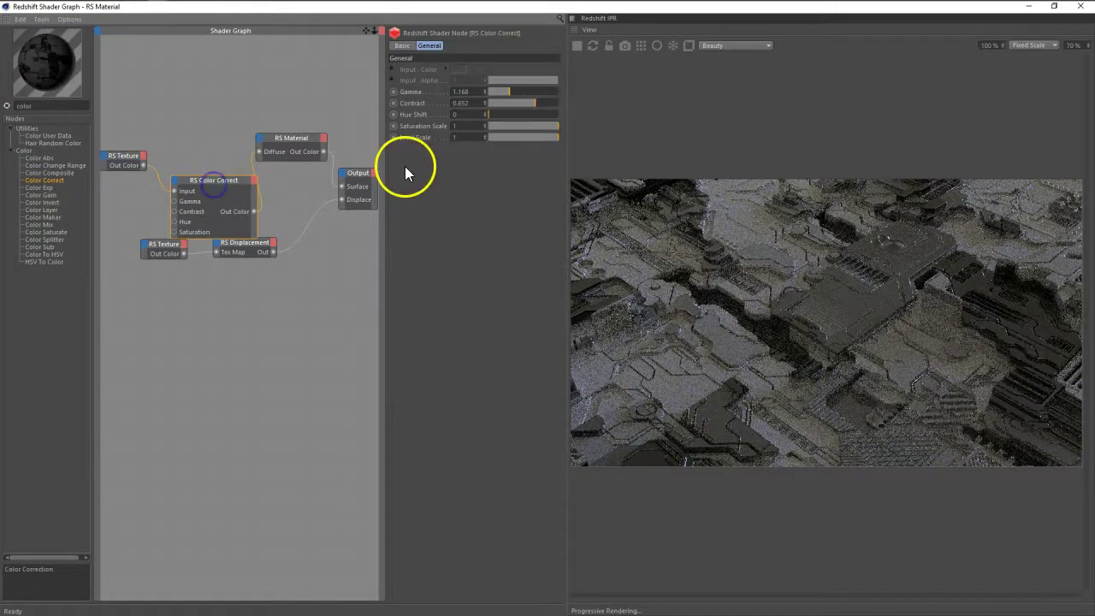
pyautogui.click(486, 90)
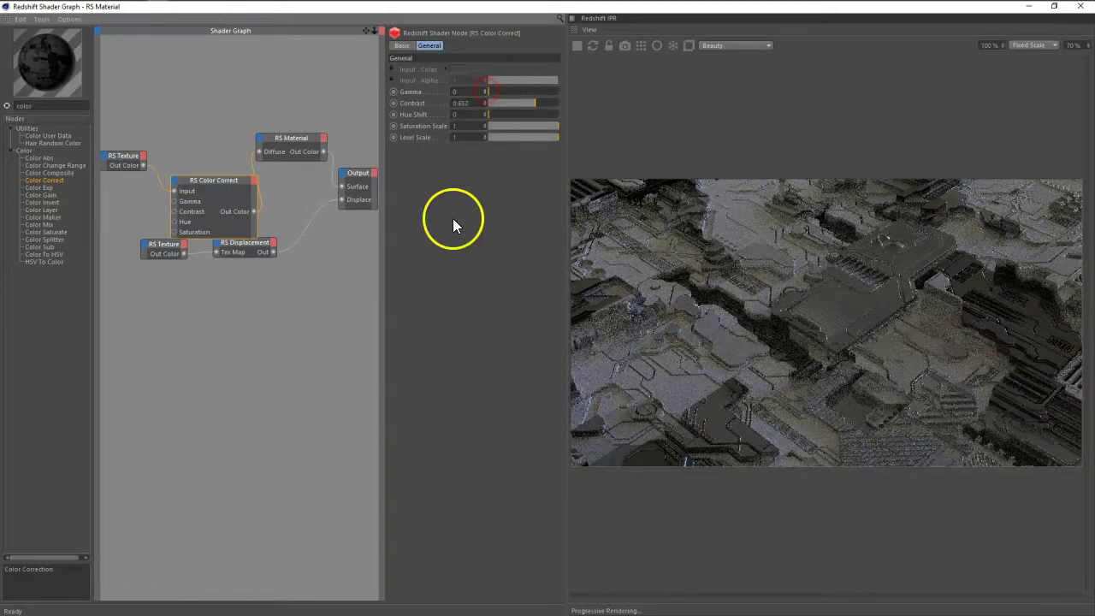
pyautogui.click(461, 91)
pyautogui.write('1')
pyautogui.press('Return')
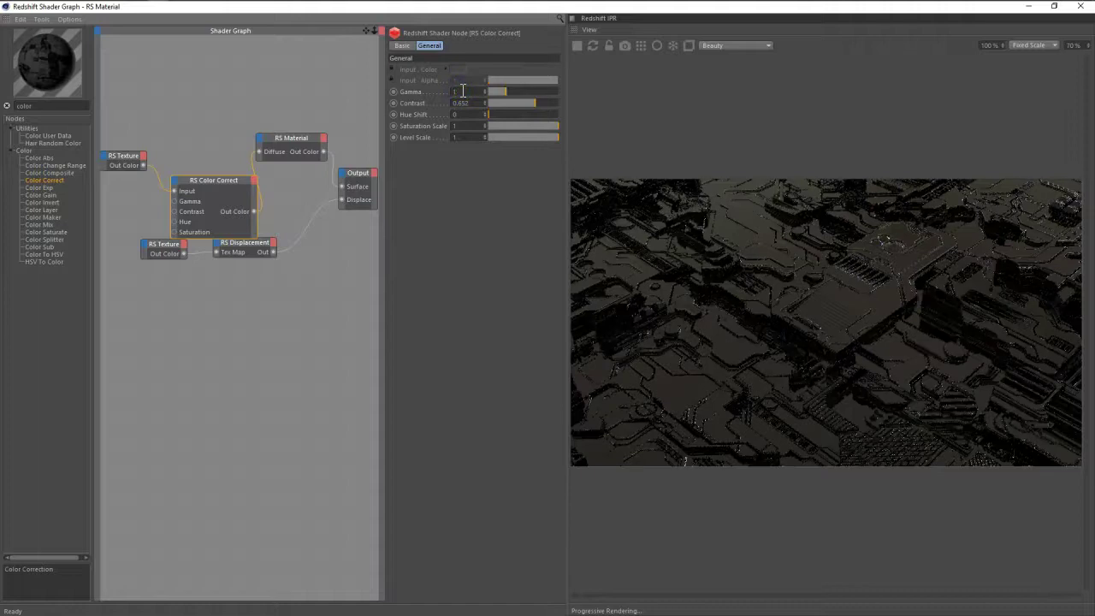
pyautogui.moveTo(945, 358); pyautogui.dragTo(671, 299)
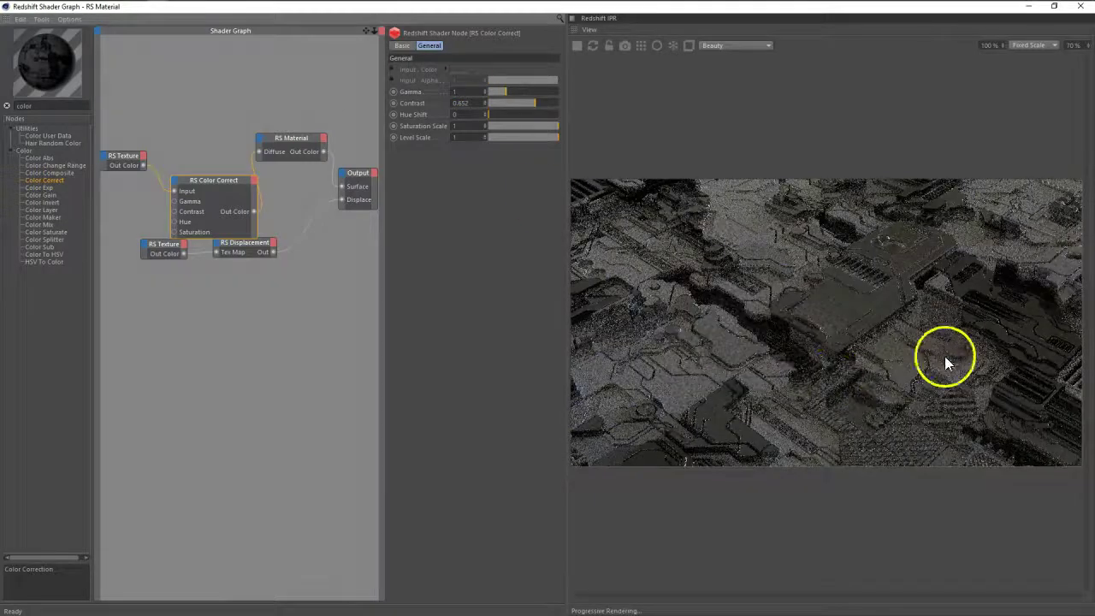
pyautogui.moveTo(1028, 292)
pyautogui.mouseDown()
pyautogui.moveTo(906, 365)
pyautogui.moveTo(828, 362)
pyautogui.mouseUp()
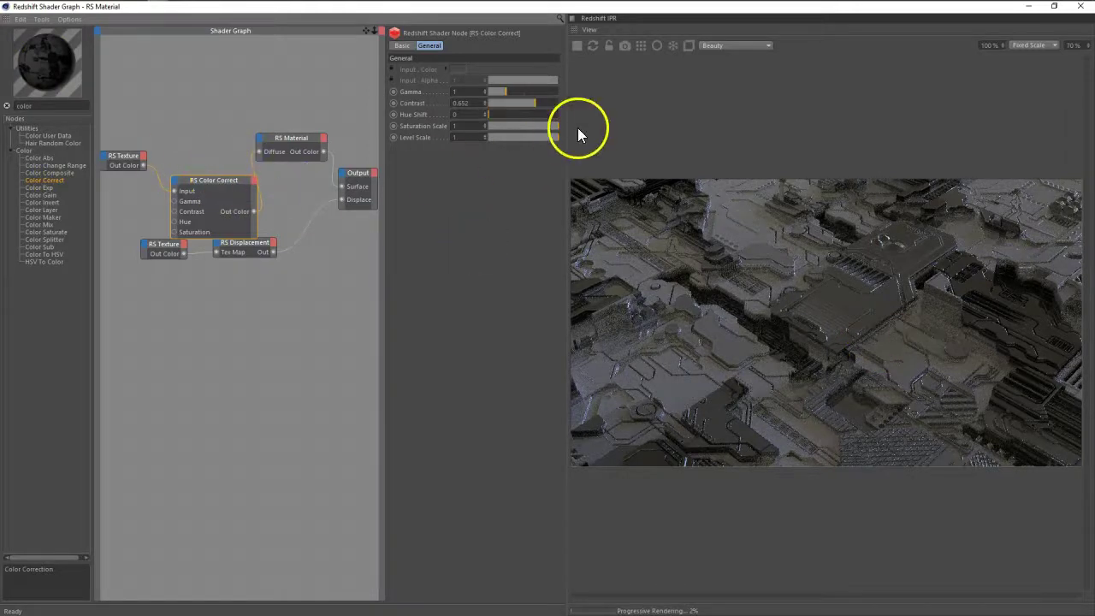
pyautogui.click(529, 103)
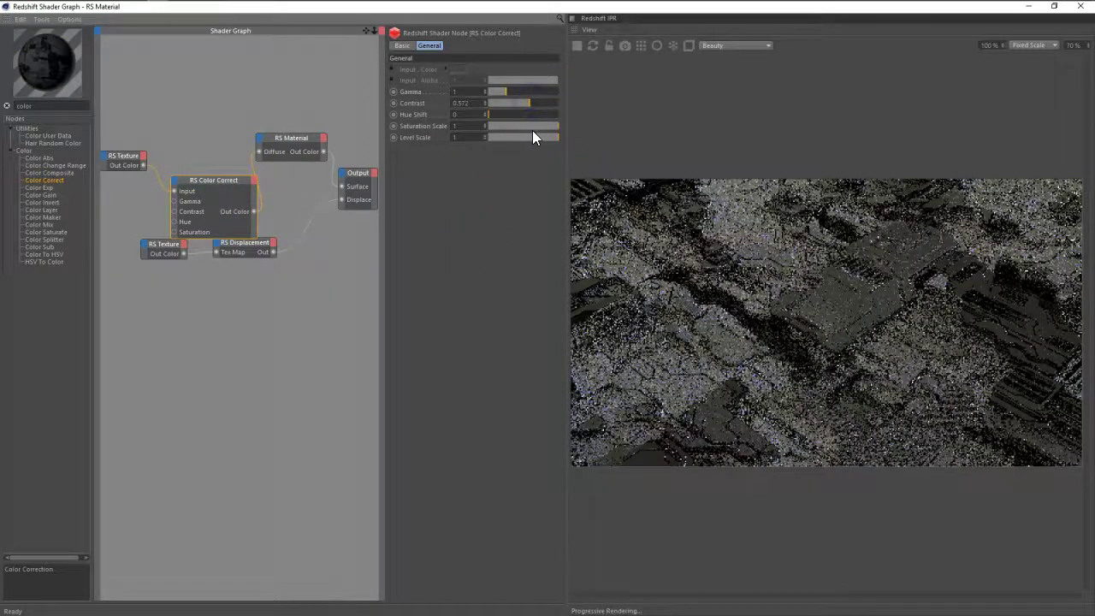
pyautogui.click(265, 199)
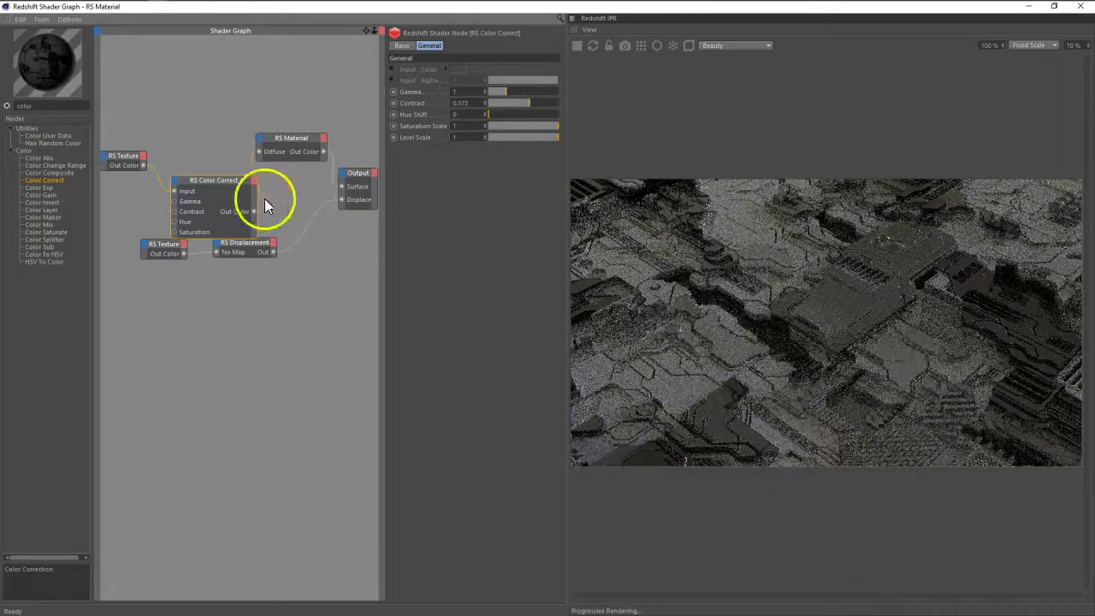
# - Try a texture override gamma of 2.2, then disable the override and reset gamma to 1
pyautogui.click(131, 165)
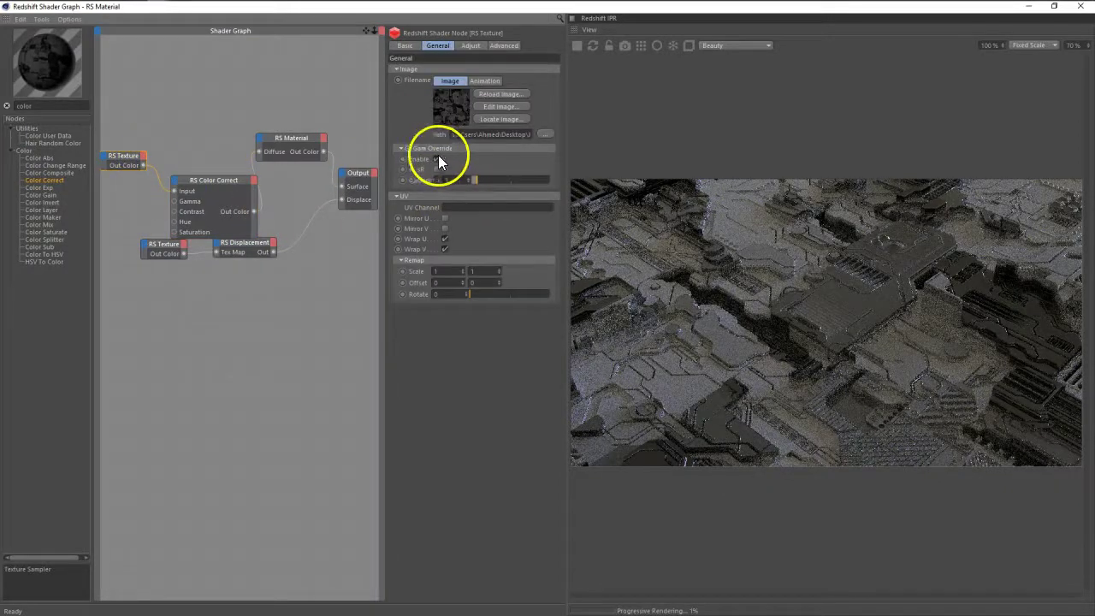
pyautogui.moveTo(493, 180); pyautogui.dragTo(490, 181)
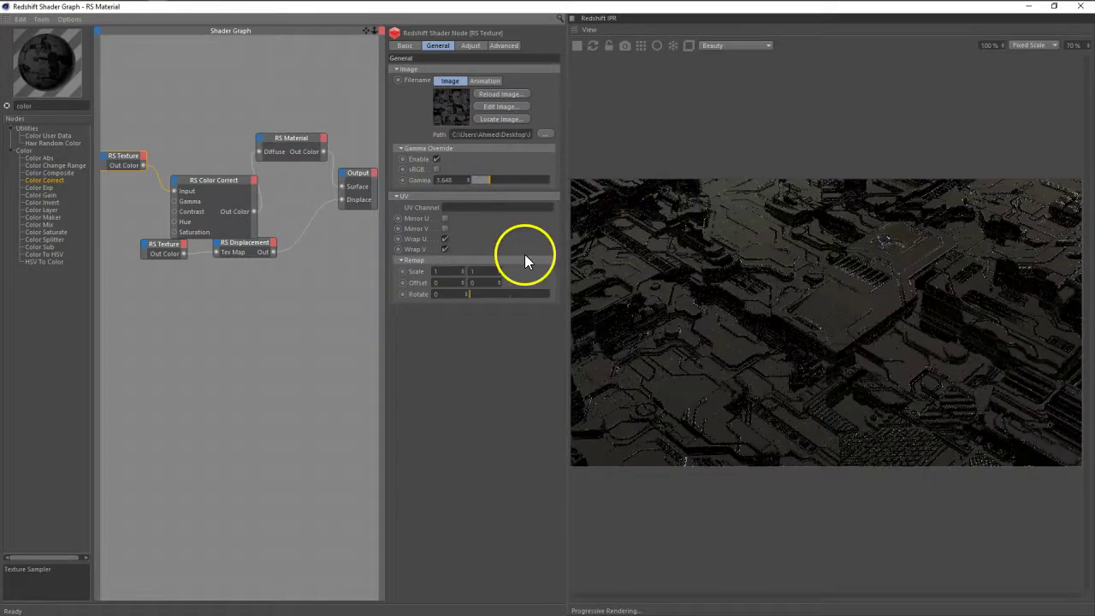
pyautogui.write('2.2')
pyautogui.press('Return')
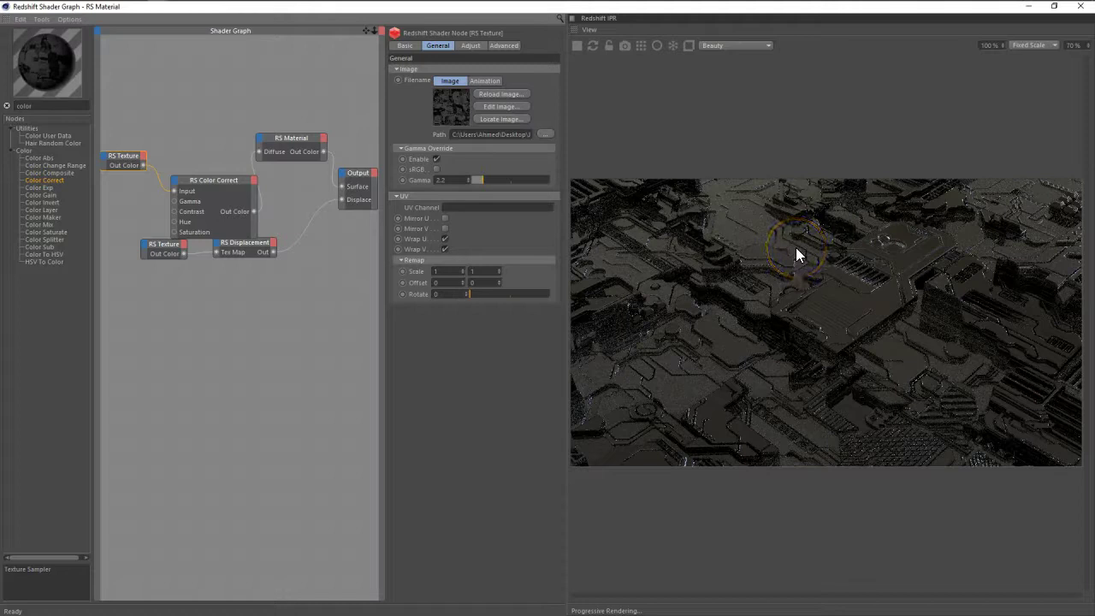
pyautogui.click(437, 159)
pyautogui.doubleClick(453, 181)
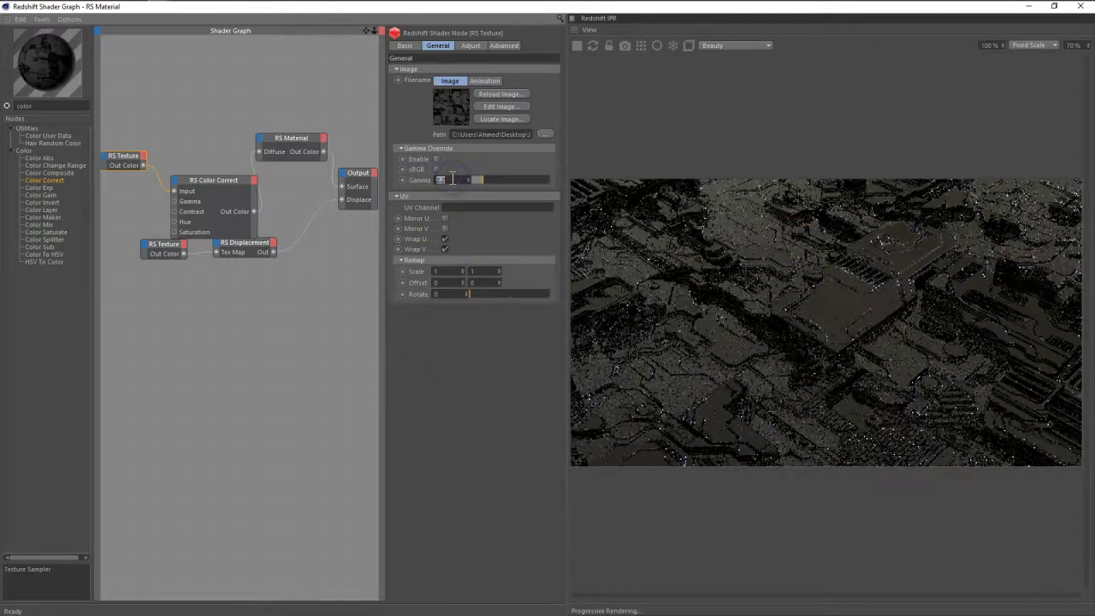
pyautogui.write('1')
pyautogui.press('Return')
pyautogui.click(633, 366)
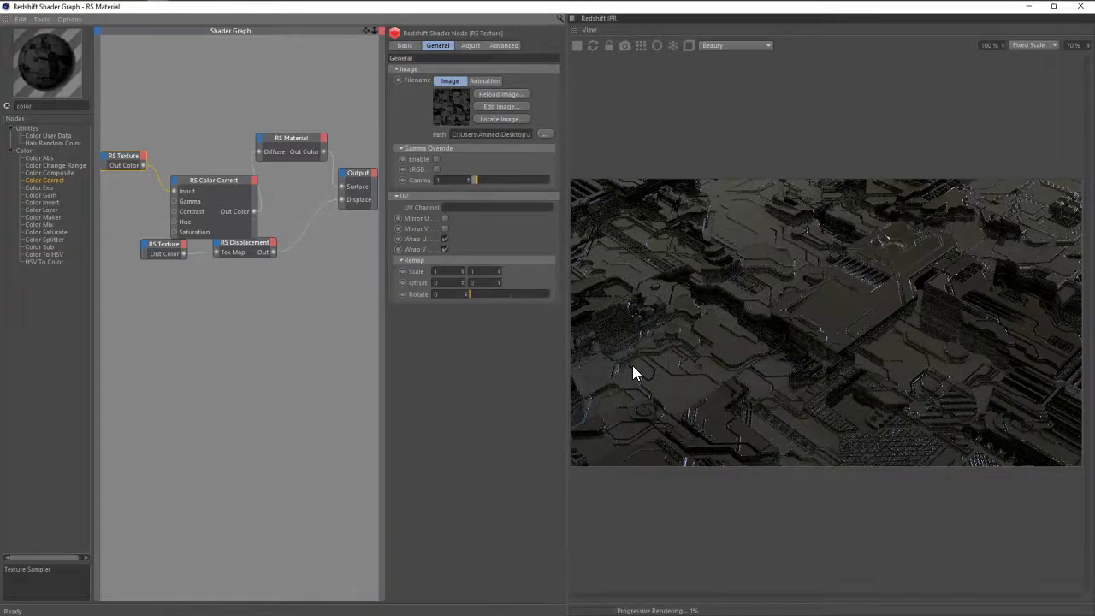
# - Re-enable the texture's Gamma Override and set Color Correct contrast to 0.668
pyautogui.click(437, 160)
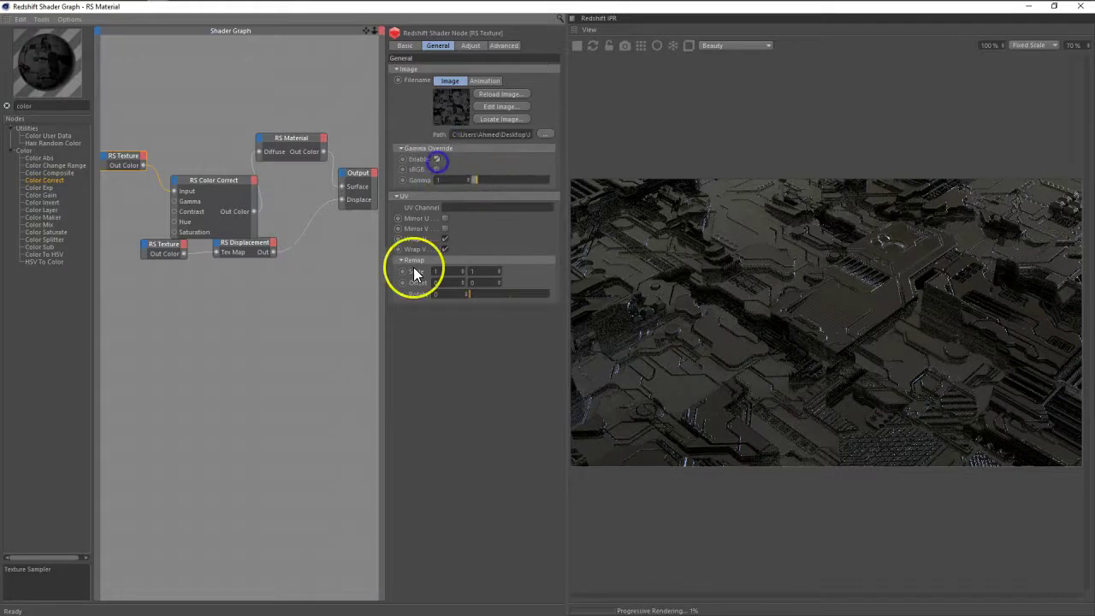
pyautogui.moveTo(776, 300); pyautogui.dragTo(872, 298)
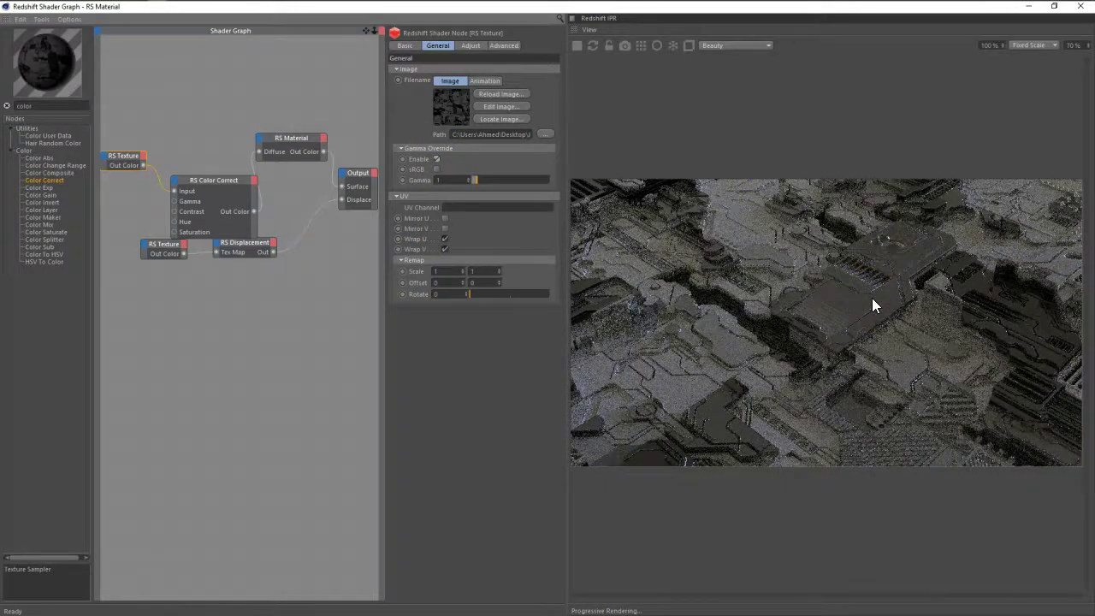
pyautogui.moveTo(845, 365); pyautogui.dragTo(715, 333)
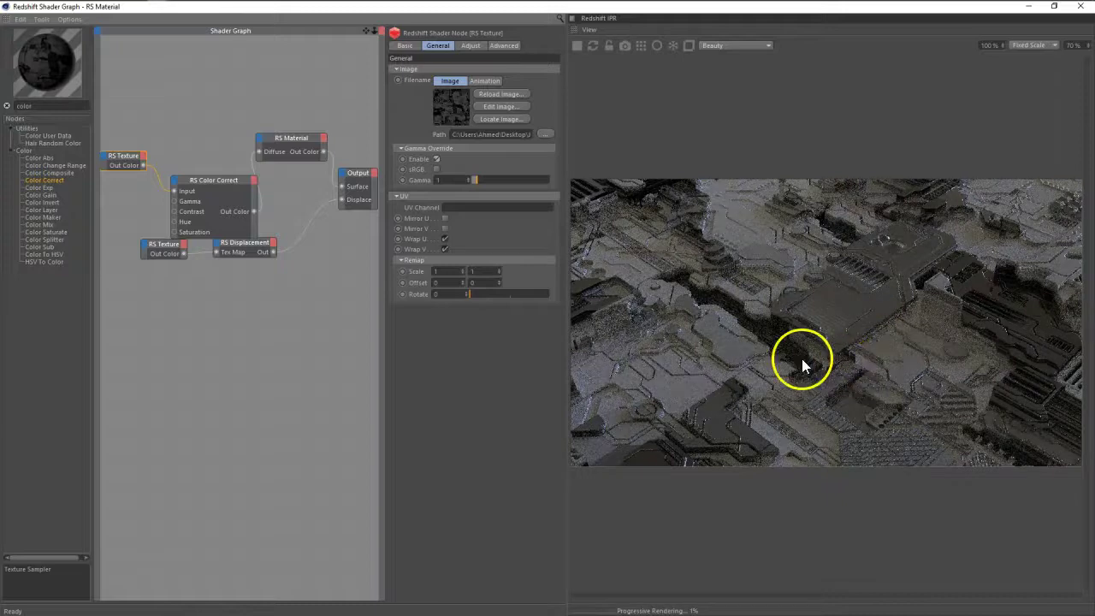
pyautogui.moveTo(201, 190); pyautogui.dragTo(195, 175)
pyautogui.moveTo(514, 103); pyautogui.dragTo(537, 105)
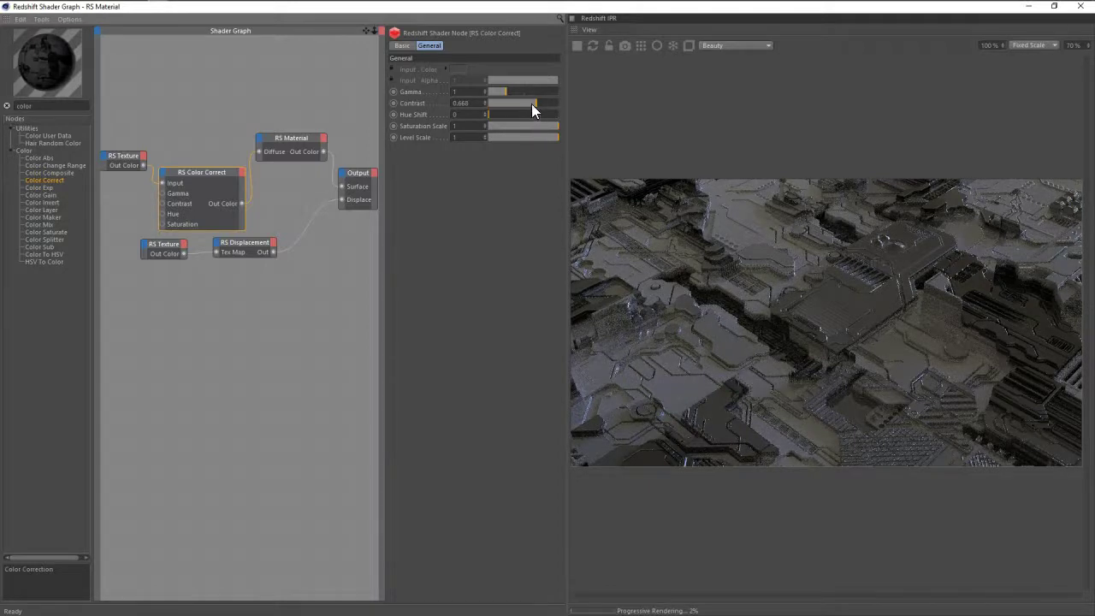
# - Drag the Color Correct Gamma to 0.72 and widen the Shader Graph pane
pyautogui.moveTo(508, 92); pyautogui.dragTo(500, 93)
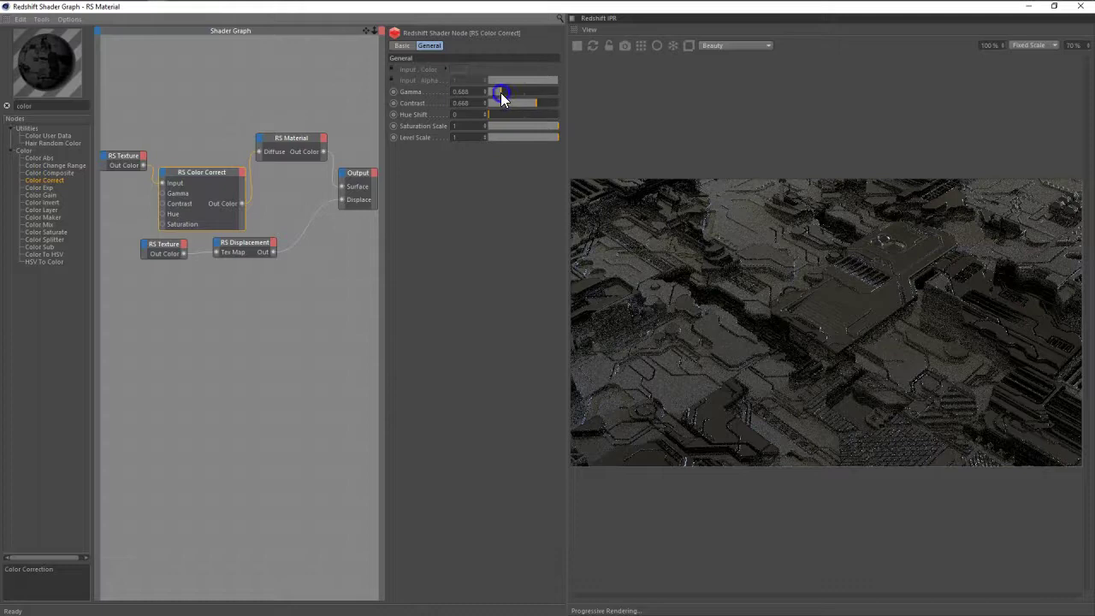
pyautogui.moveTo(500, 92); pyautogui.dragTo(510, 155)
pyautogui.click(291, 323)
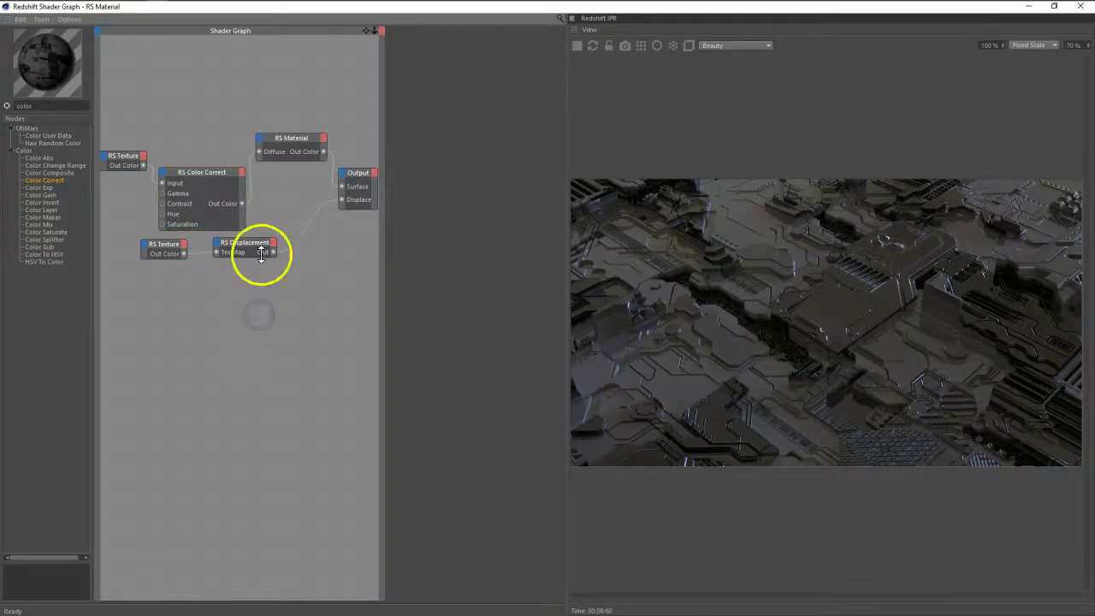
pyautogui.moveTo(184, 171); pyautogui.dragTo(188, 165)
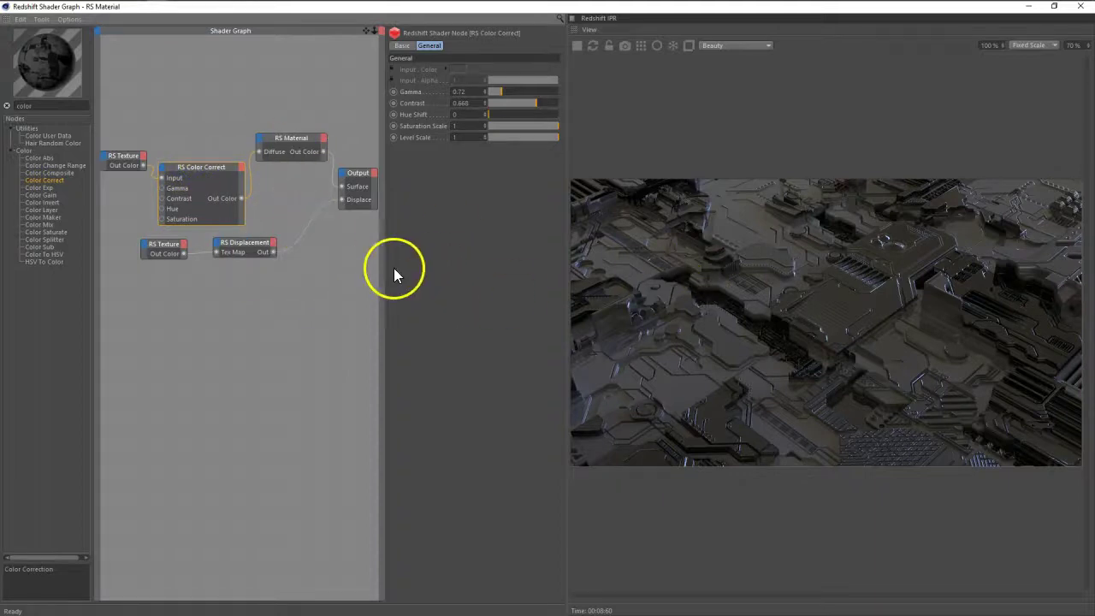
pyautogui.moveTo(387, 269); pyautogui.dragTo(428, 269)
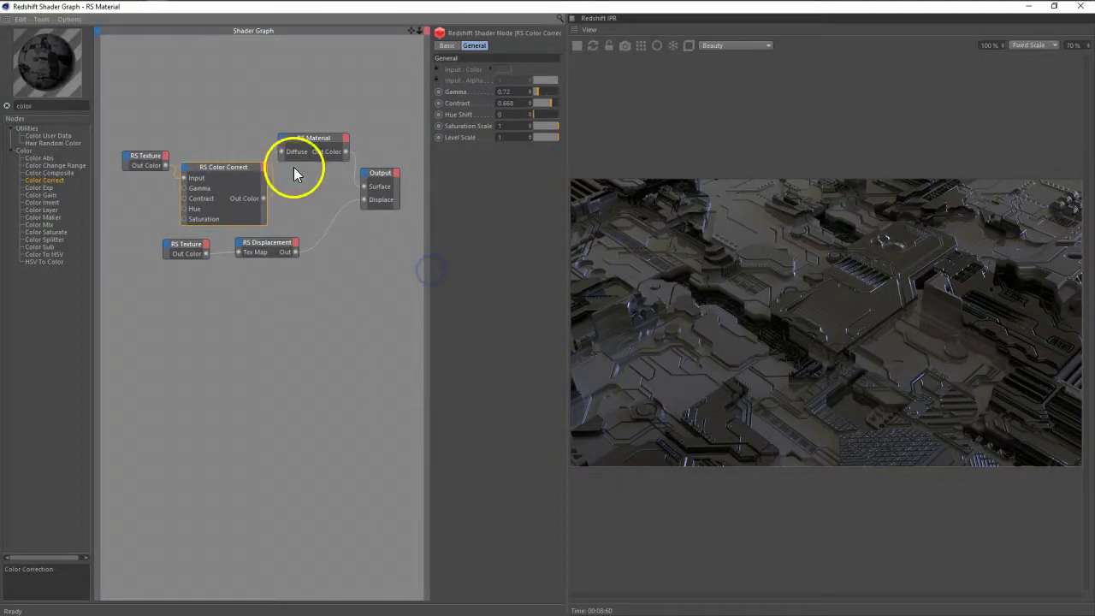
# - Set the RS Material's reflection samples to 64
pyautogui.click(313, 146)
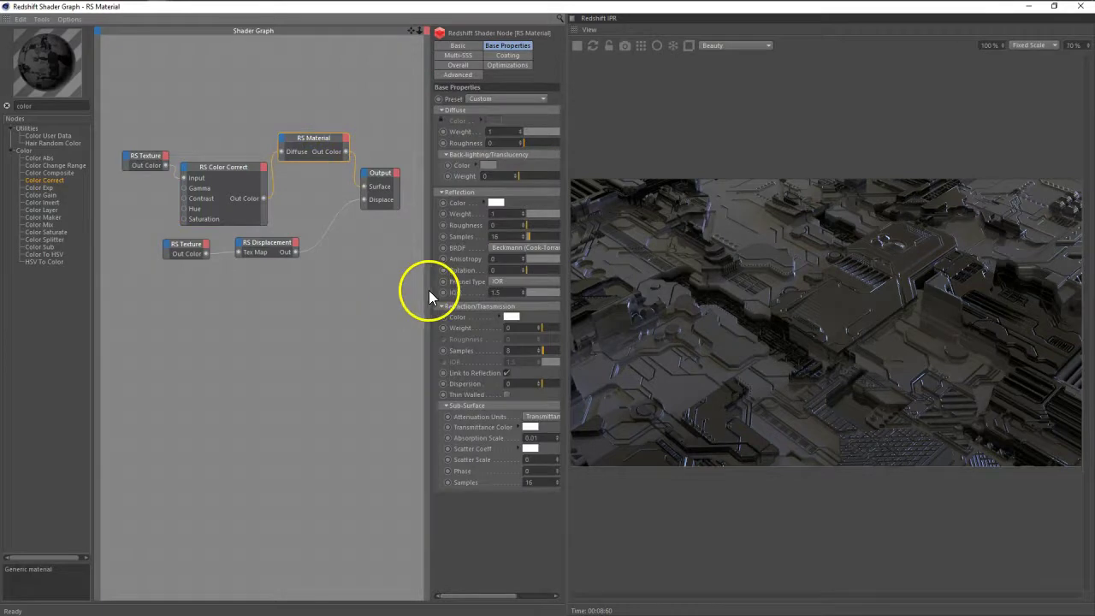
pyautogui.moveTo(428, 289); pyautogui.dragTo(351, 286)
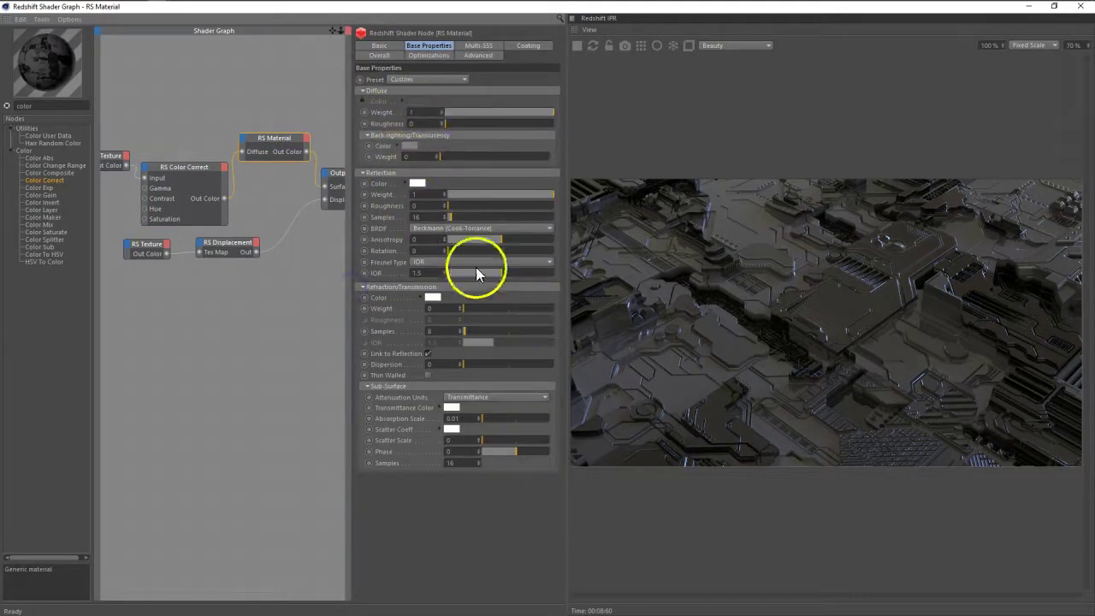
pyautogui.click(399, 220)
pyautogui.doubleClick(428, 216)
pyautogui.write('64')
pyautogui.press('Return')
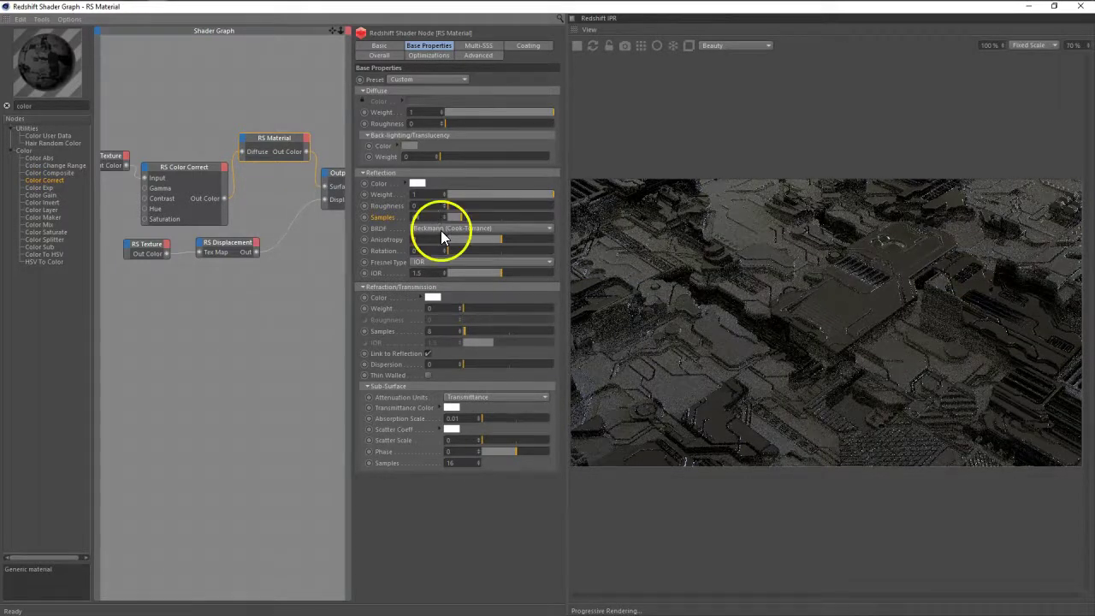
# - Switch the reflection BRDF to GGX and set the IOR to 3
pyautogui.click(440, 230)
pyautogui.click(442, 256)
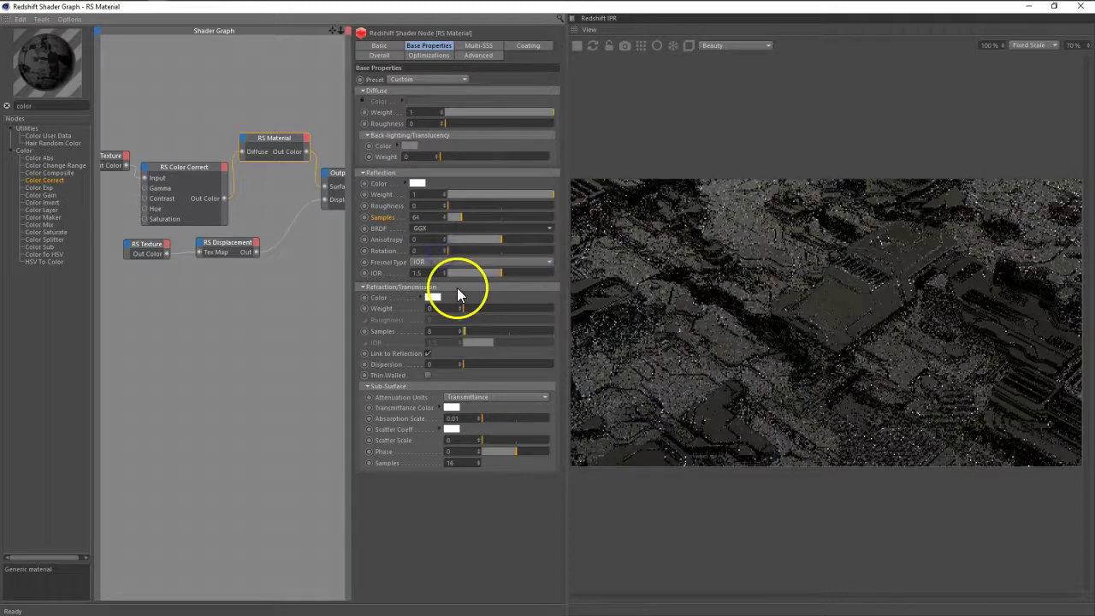
pyautogui.click(390, 273)
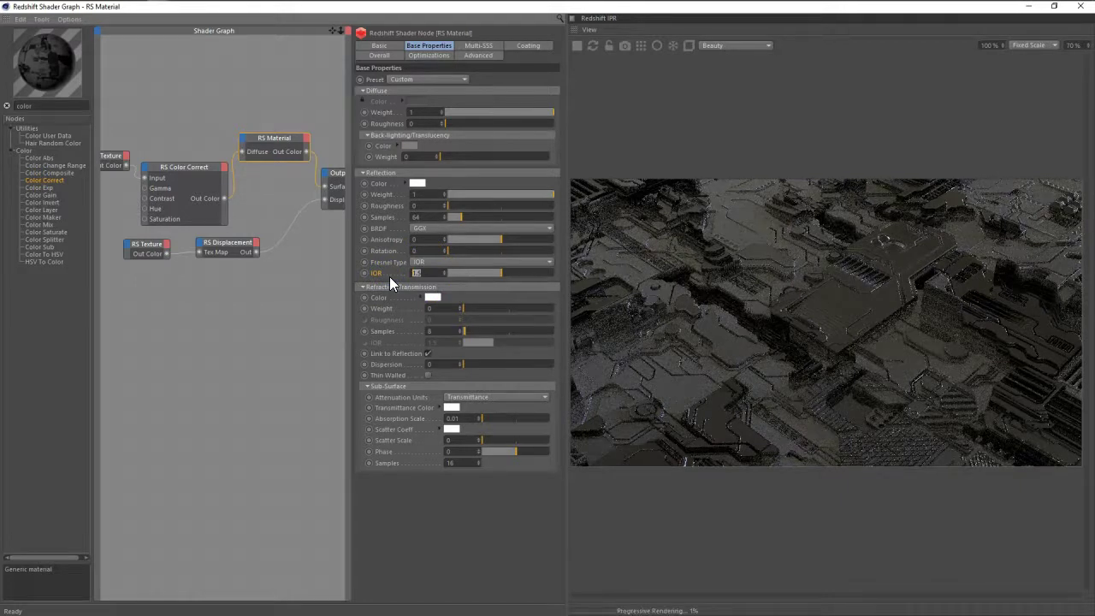
pyautogui.write('1')
pyautogui.press('Return')
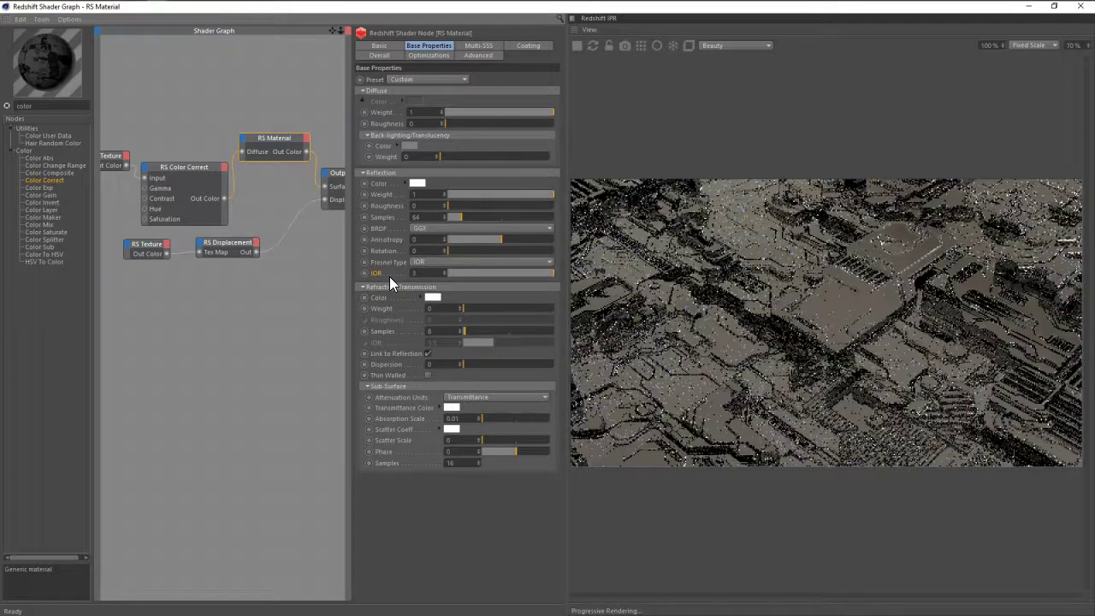
# - Raise the reflection roughness to 0.157 to soften the highlights
pyautogui.click(462, 278)
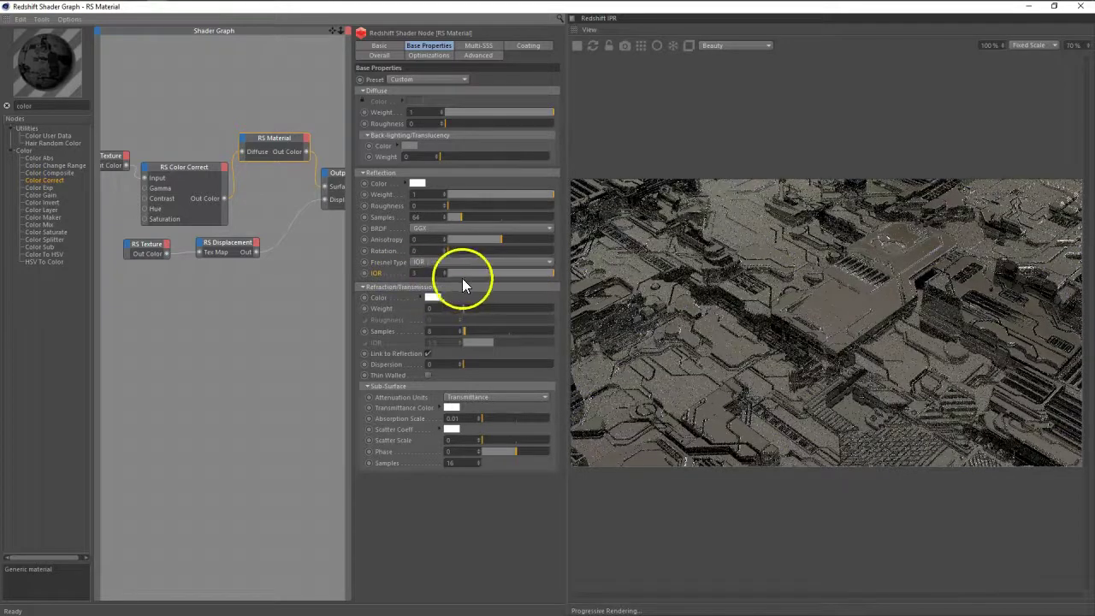
pyautogui.moveTo(450, 261); pyautogui.dragTo(432, 253)
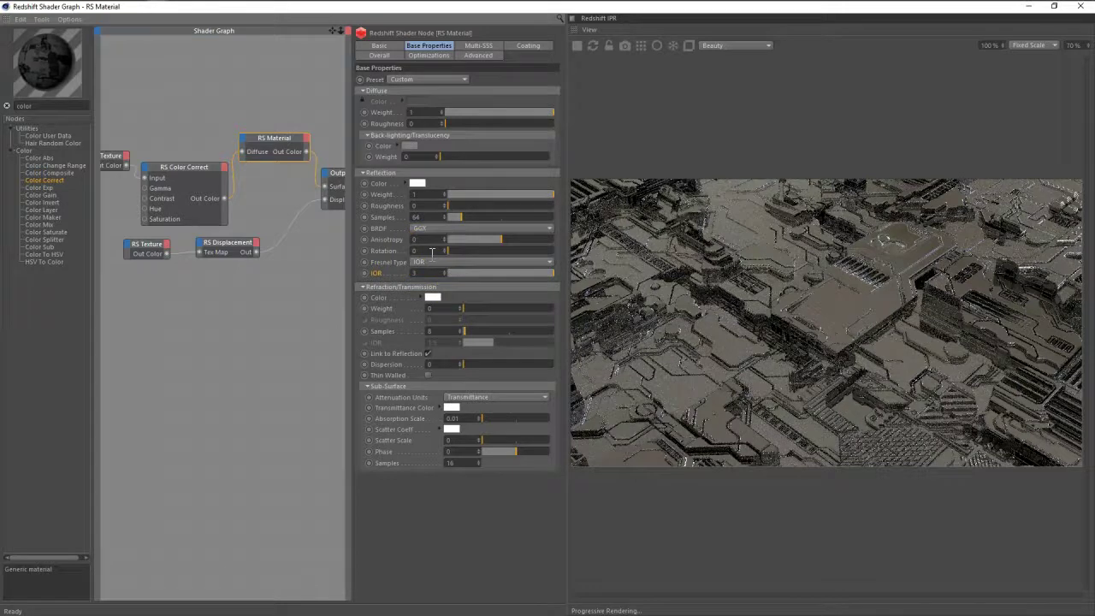
pyautogui.click(396, 207)
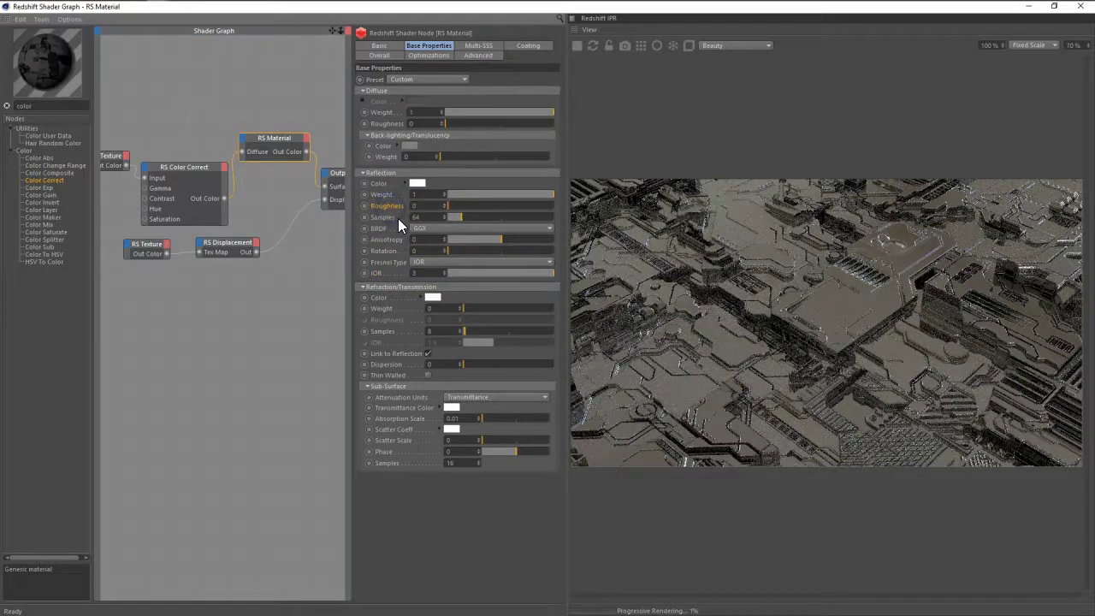
pyautogui.click(442, 224)
pyautogui.moveTo(451, 207); pyautogui.dragTo(459, 207)
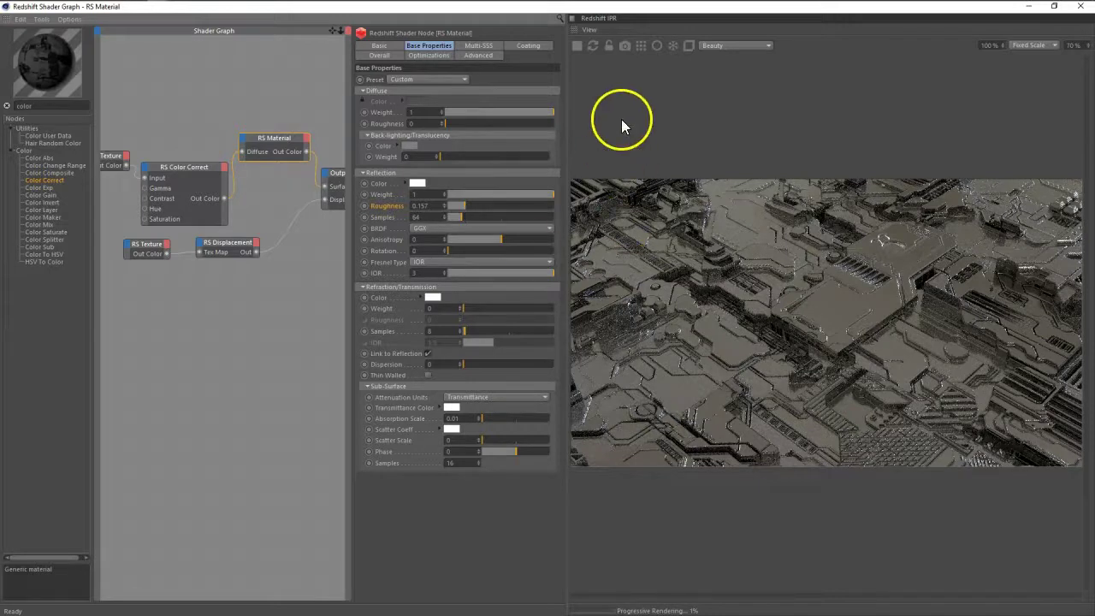
pyautogui.moveTo(640, 7); pyautogui.dragTo(331, 153)
# - Set the RS Dome Light exposure to 2
pyautogui.click(783, 47)
pyautogui.click(797, 395)
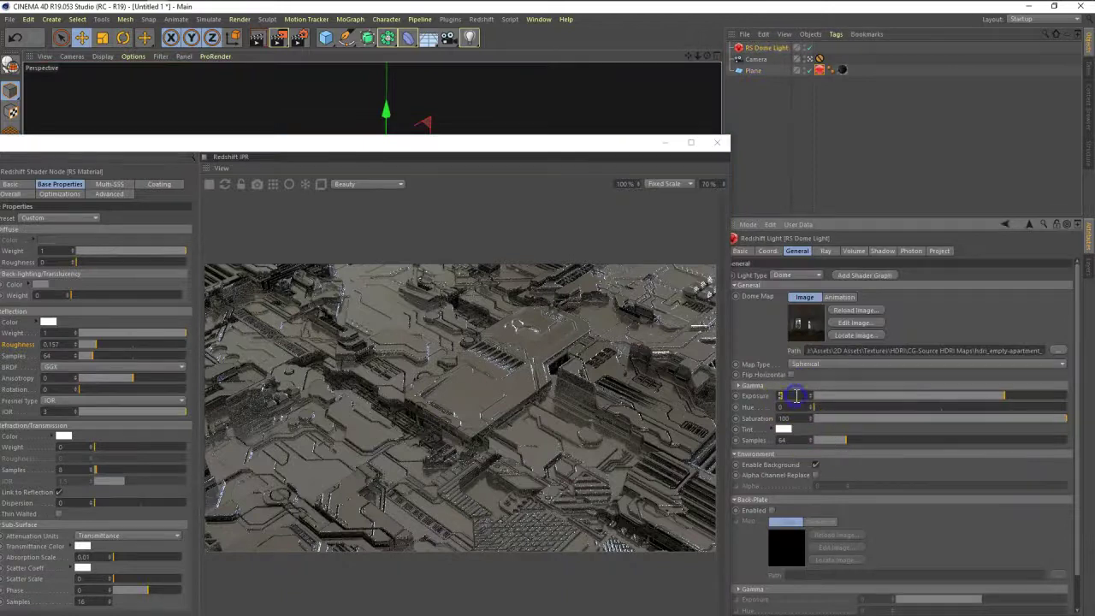
pyautogui.write('2')
pyautogui.press('Return')
pyautogui.click(815, 384)
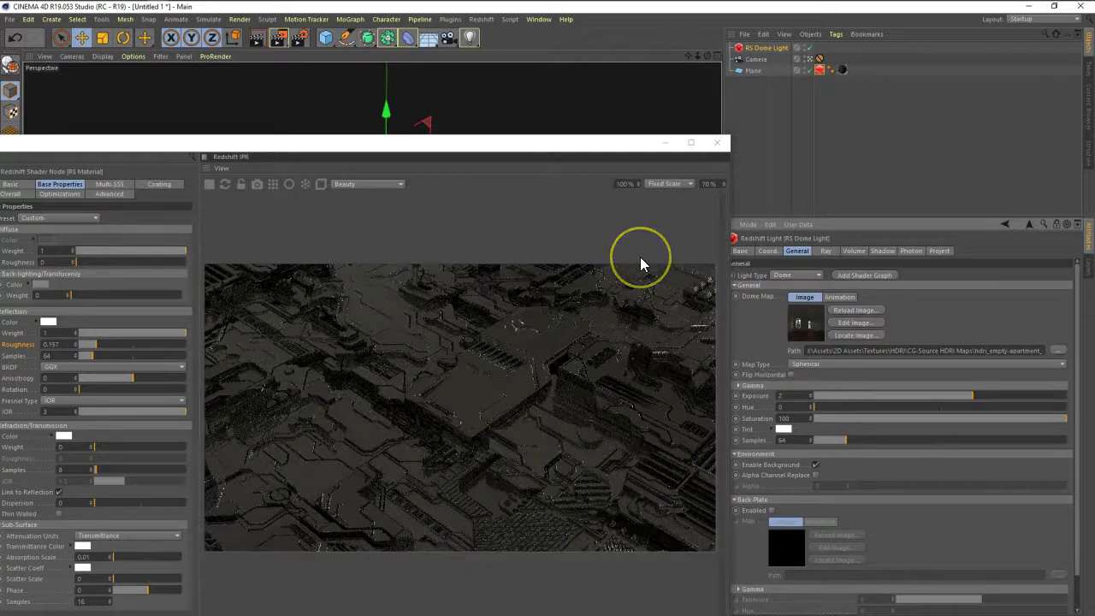
# - Load the mountain-top HDR from J:\Assets\2D Assets\Textures\HDRI\CG-Source HDRI Maps as the dome map
pyautogui.click(1059, 351)
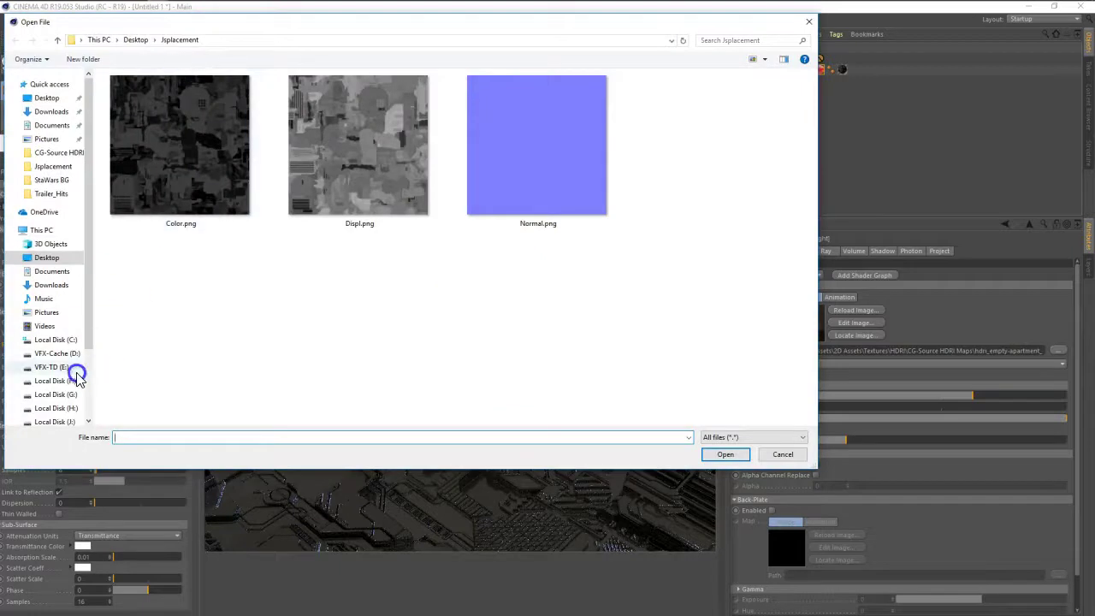
pyautogui.click(76, 420)
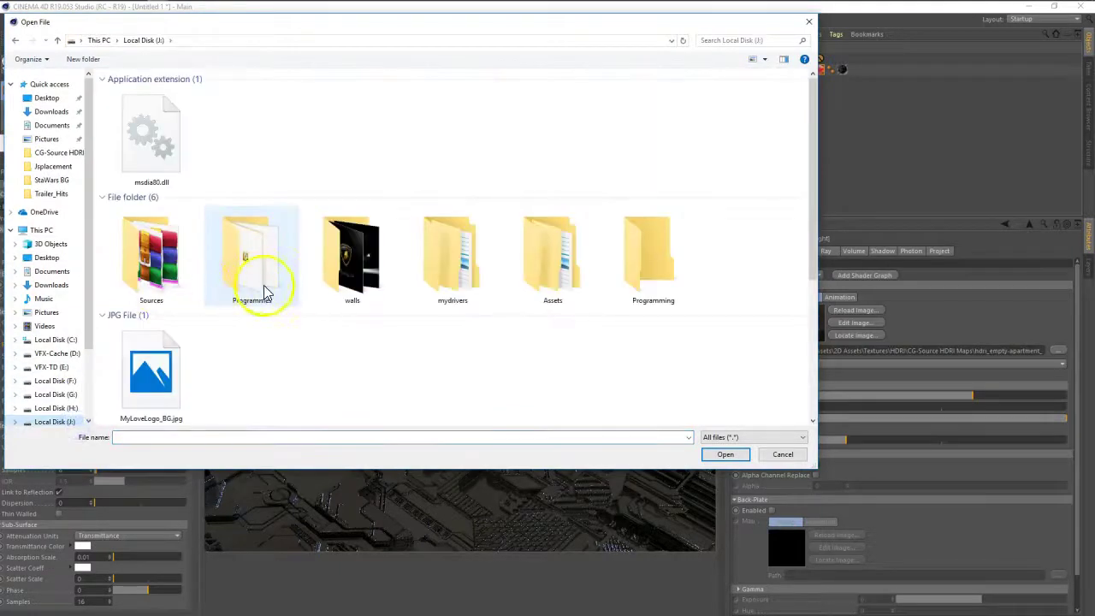
pyautogui.doubleClick(529, 267)
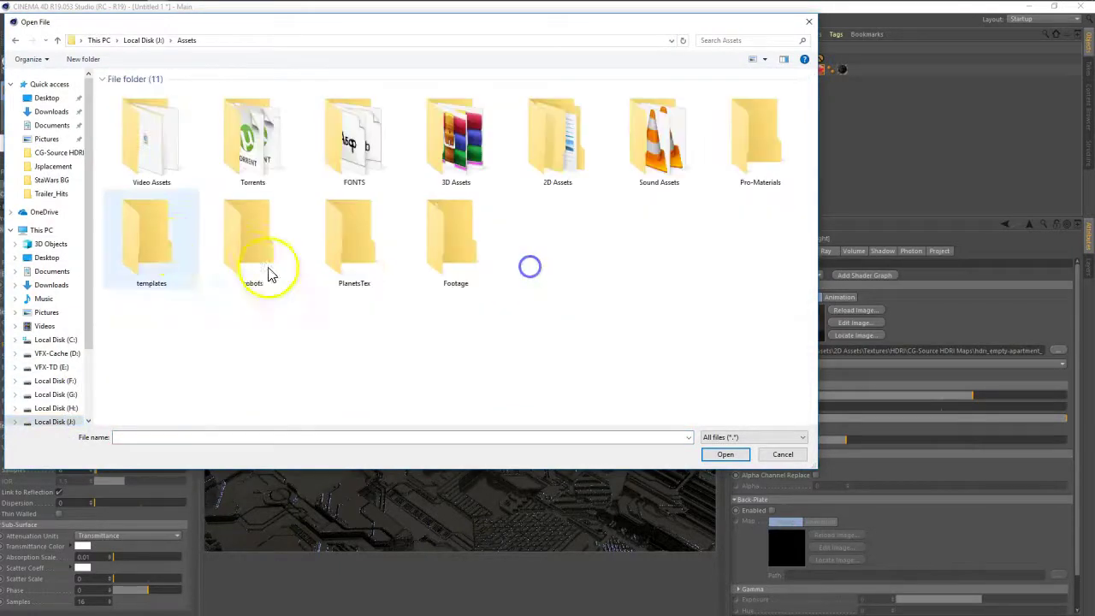
pyautogui.doubleClick(582, 178)
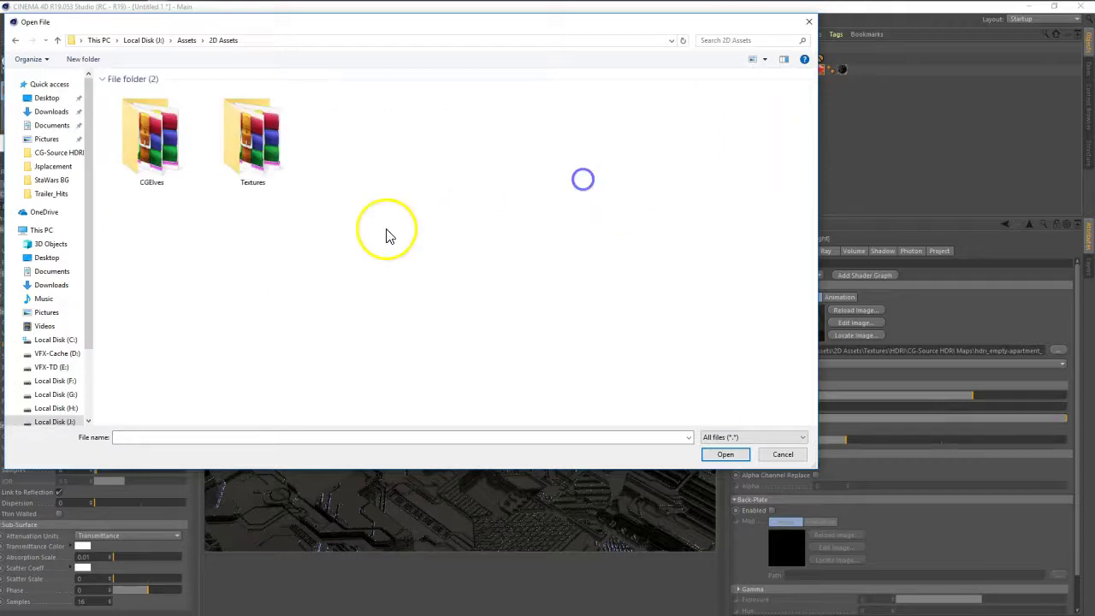
pyautogui.doubleClick(235, 171)
pyautogui.doubleClick(161, 181)
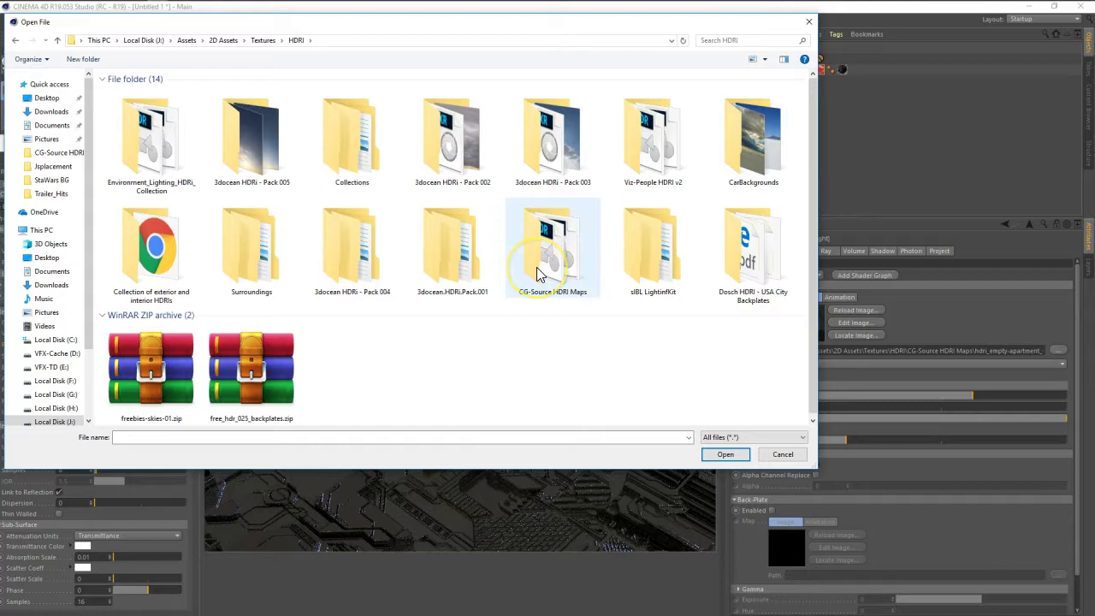
pyautogui.doubleClick(565, 282)
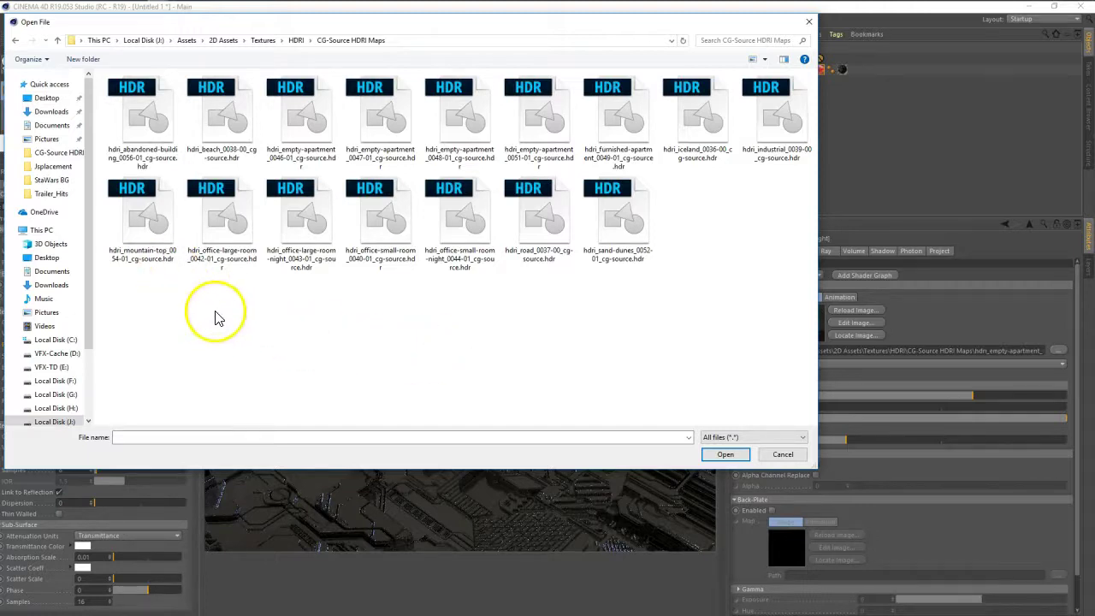
pyautogui.doubleClick(149, 255)
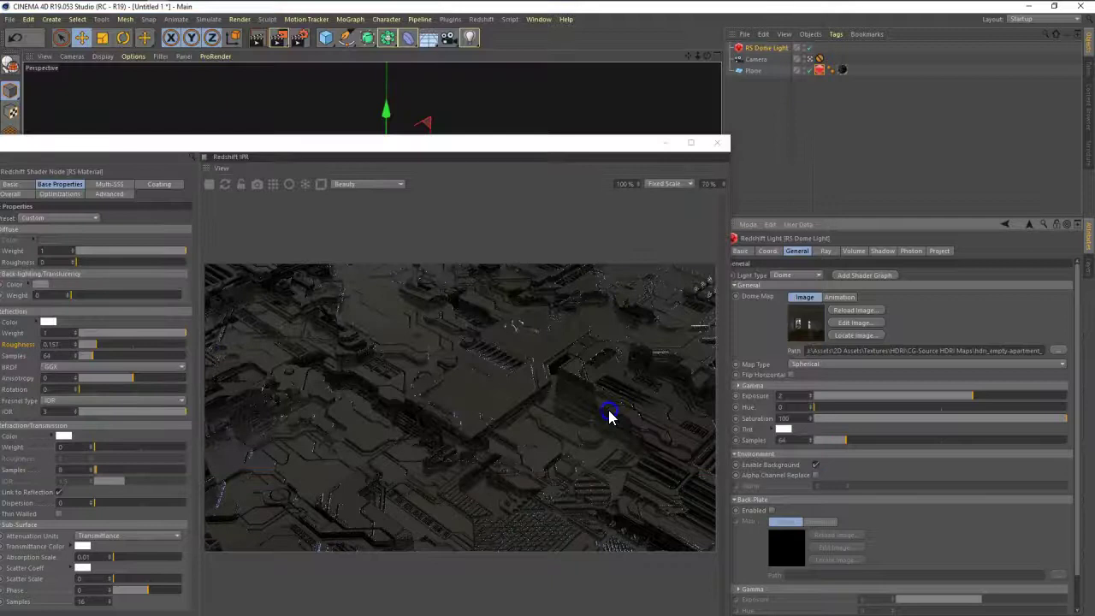
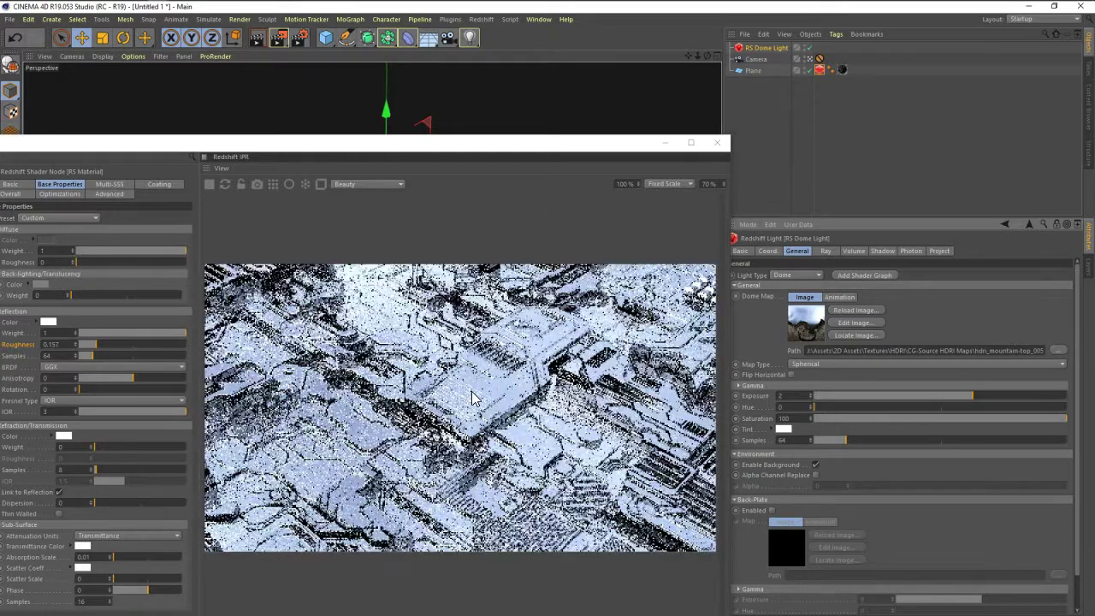
# - Load hdri_office-small-room_0040-01_cg-source.hdr from the CG-Source HDRI Maps folder as the RS Dome Light's map
pyautogui.click(1058, 351)
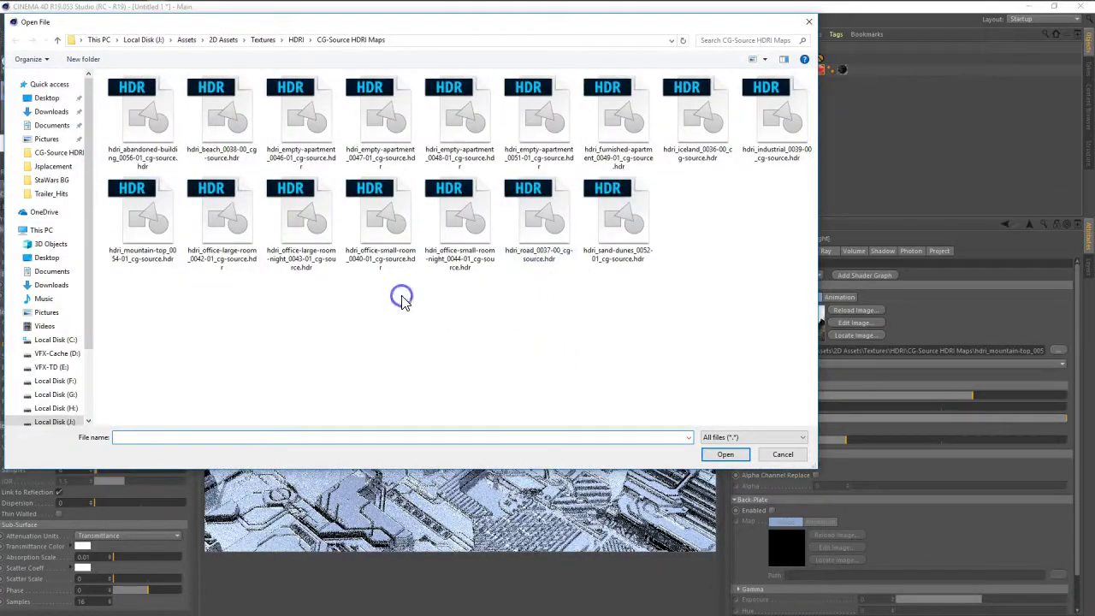
pyautogui.click(394, 256)
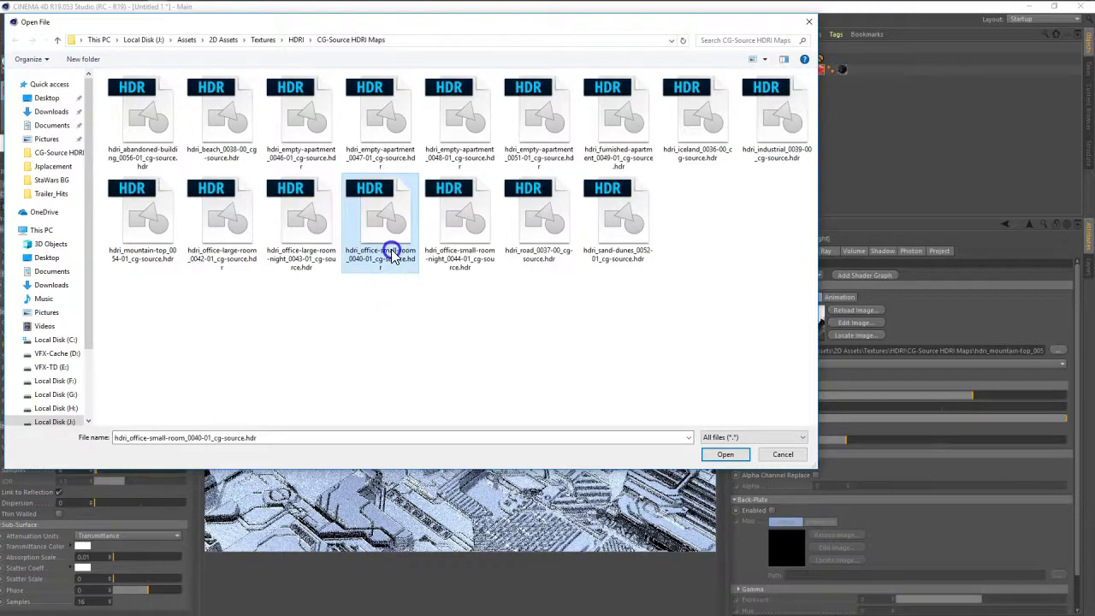
pyautogui.doubleClick(381, 261)
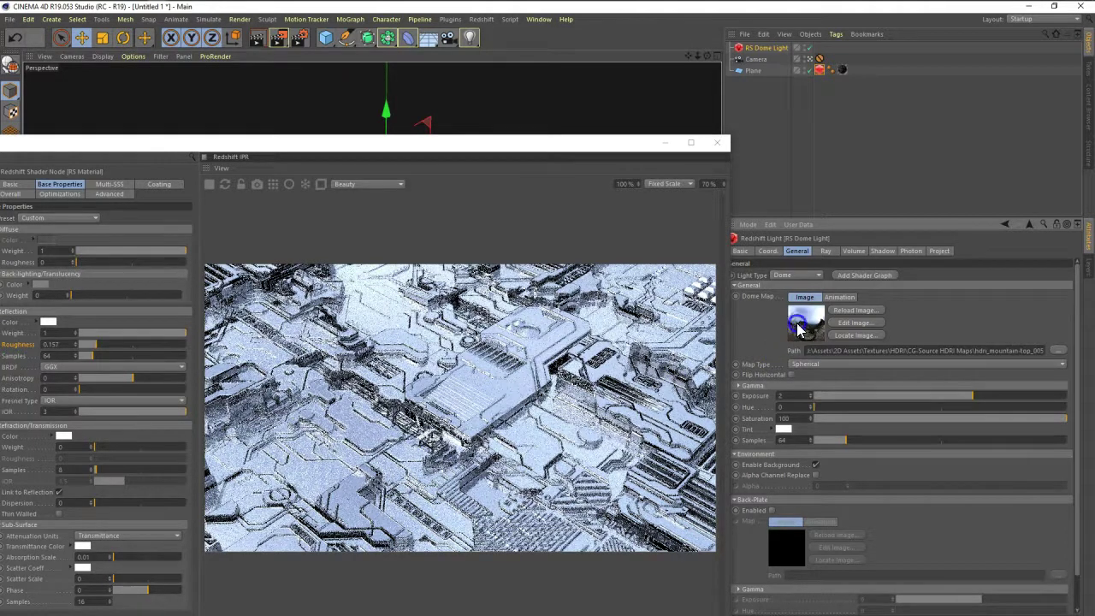
# - Set the RS Dome Light exposure to 1 and dock the Redshift IPR window beside the Shader Graph
pyautogui.moveTo(603, 381); pyautogui.dragTo(431, 351)
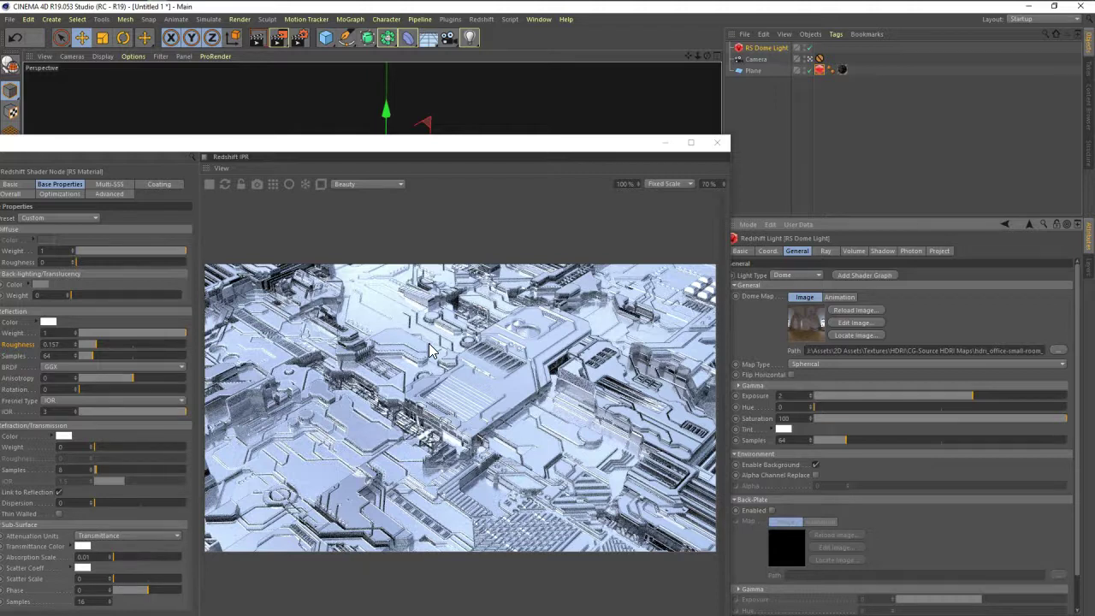
pyautogui.click(811, 341)
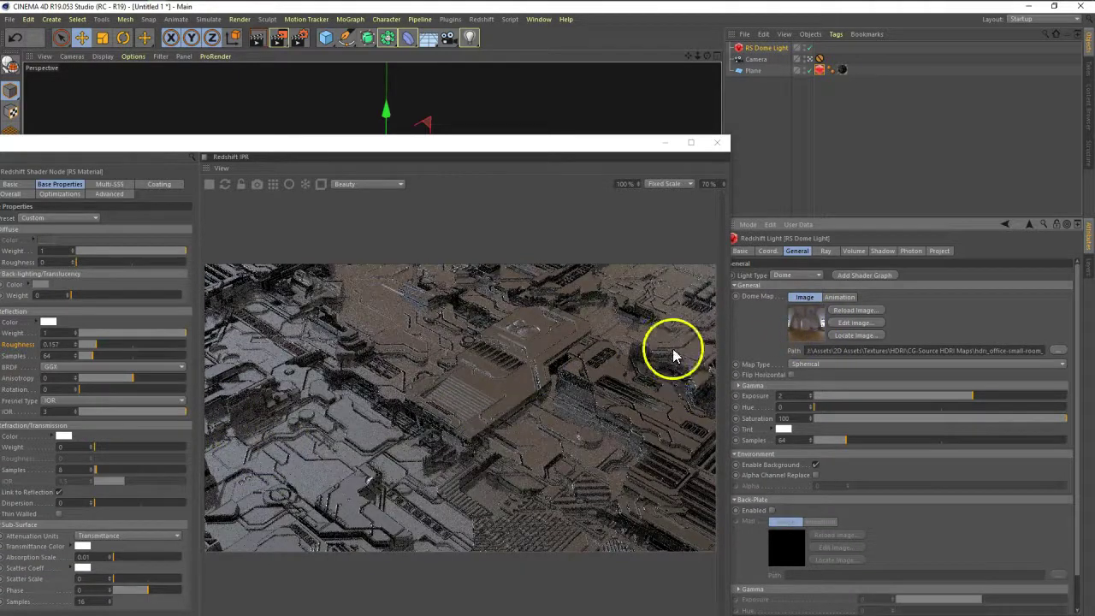
pyautogui.moveTo(452, 146); pyautogui.dragTo(467, 78)
pyautogui.doubleClick(795, 395)
pyautogui.write('1')
pyautogui.press('Return')
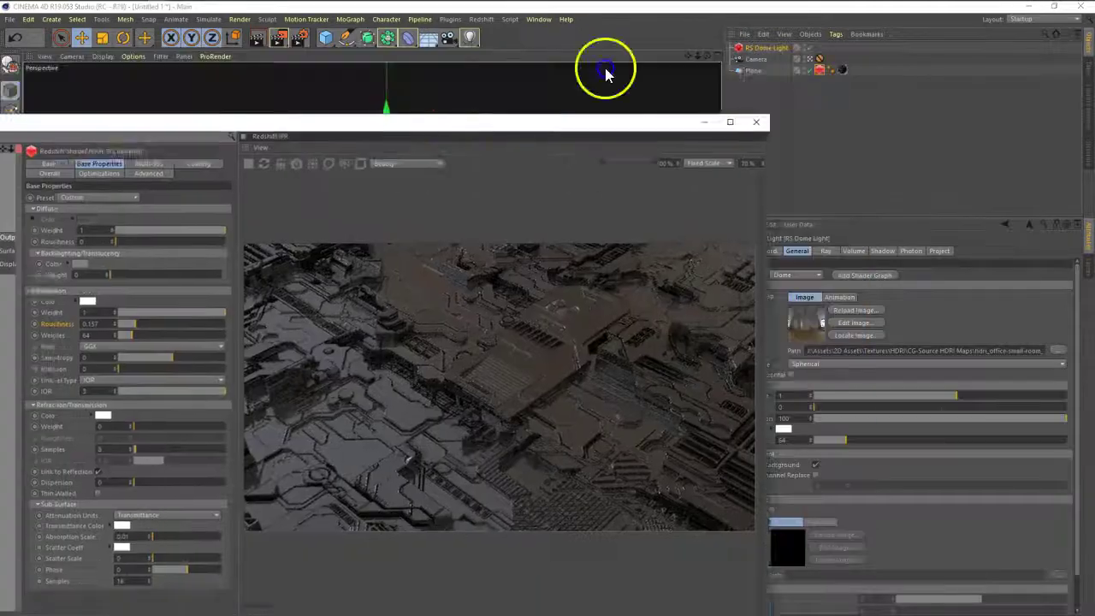
pyautogui.moveTo(479, 78)
pyautogui.mouseDown()
pyautogui.moveTo(823, 65)
pyautogui.moveTo(690, 62)
pyautogui.moveTo(296, 245)
pyautogui.mouseUp()
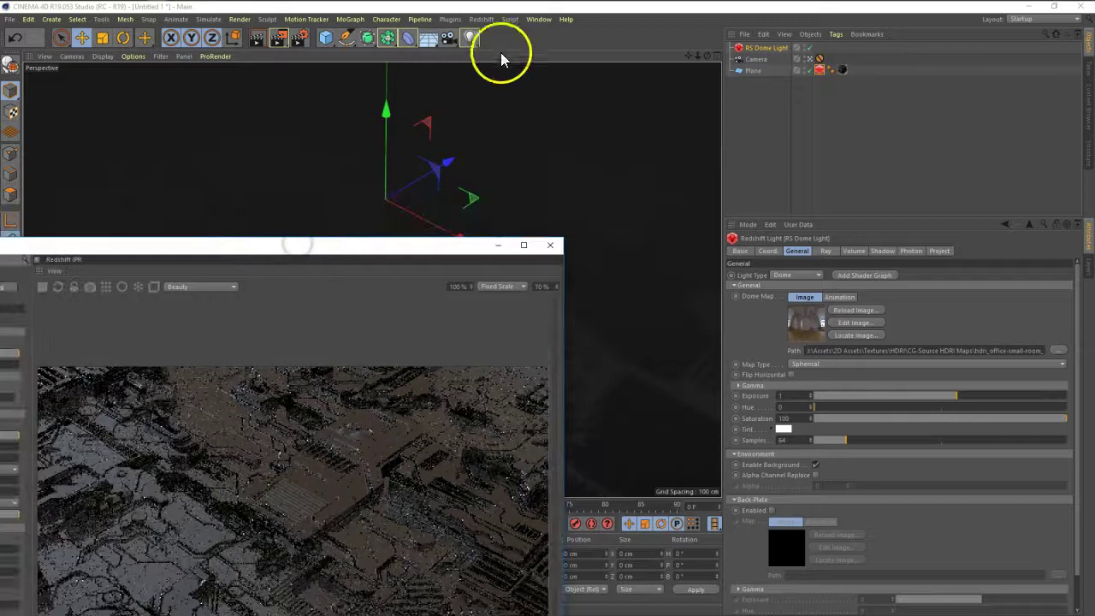
# - Add an RS Infinite Light and move a new Target tag from the Plane onto it
pyautogui.click(482, 18)
pyautogui.moveTo(490, 48)
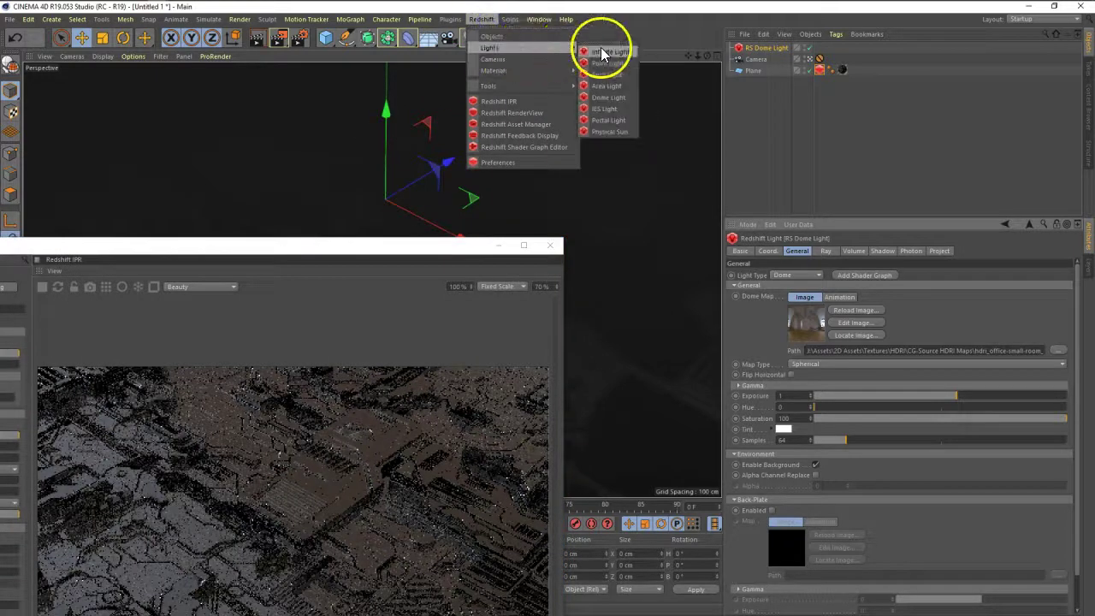
pyautogui.click(606, 50)
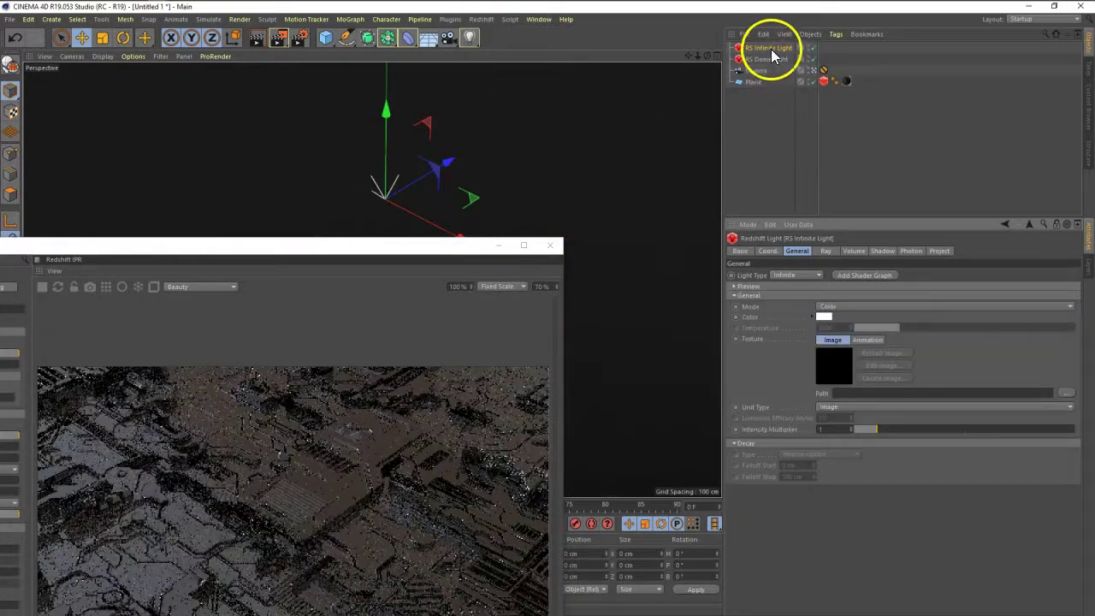
pyautogui.rightClick(760, 80)
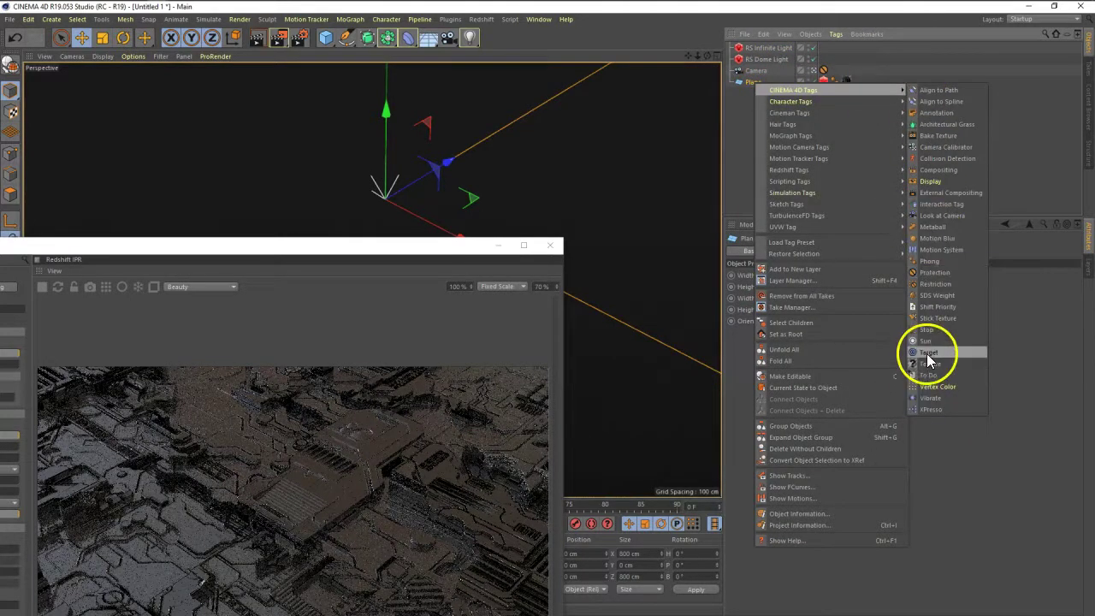
pyautogui.click(922, 349)
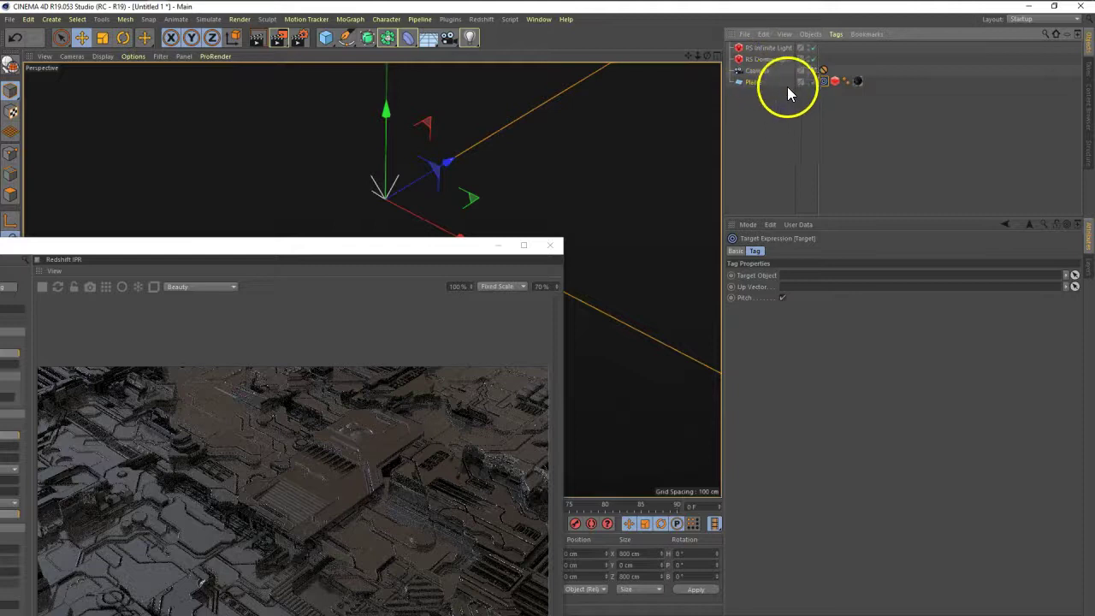
pyautogui.moveTo(824, 81); pyautogui.dragTo(824, 47)
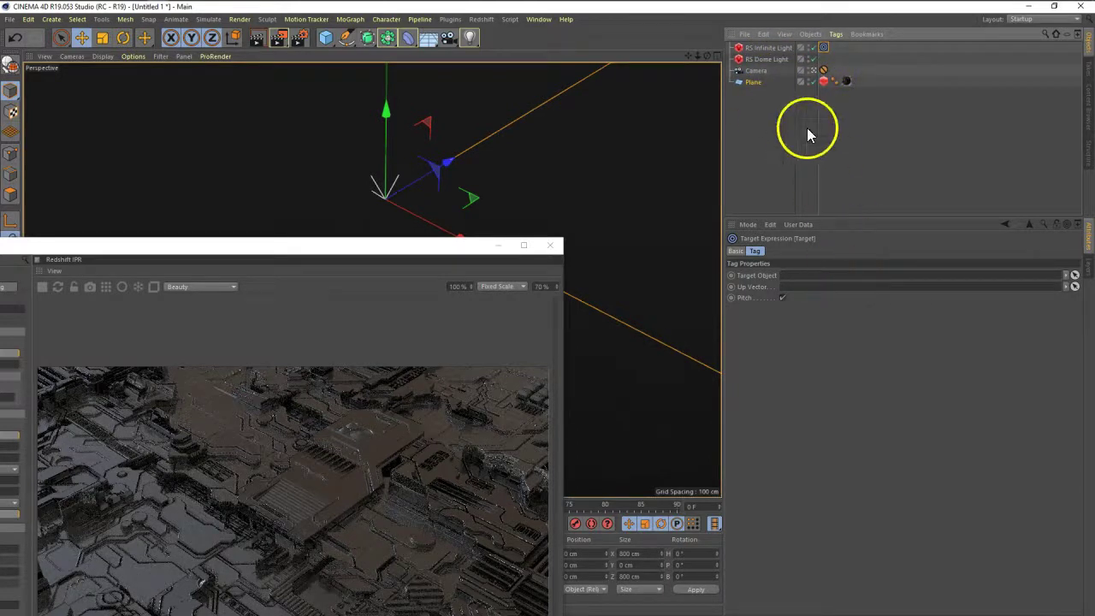
# - Set the Plane as the Target tag's target object and frame the whole scene with H
pyautogui.click(751, 82)
pyautogui.click(766, 49)
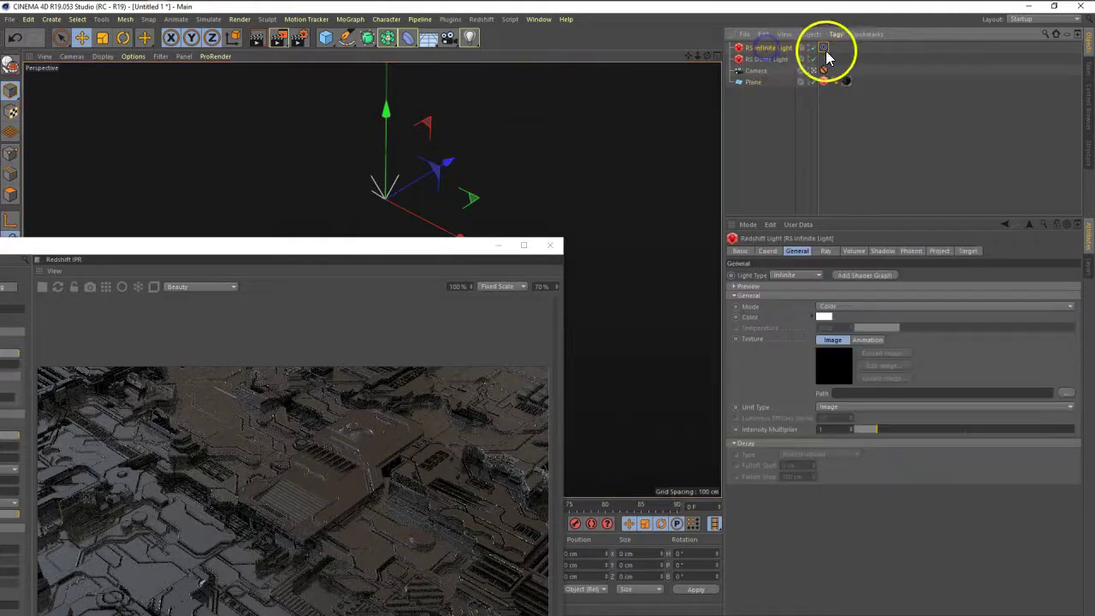
pyautogui.click(823, 48)
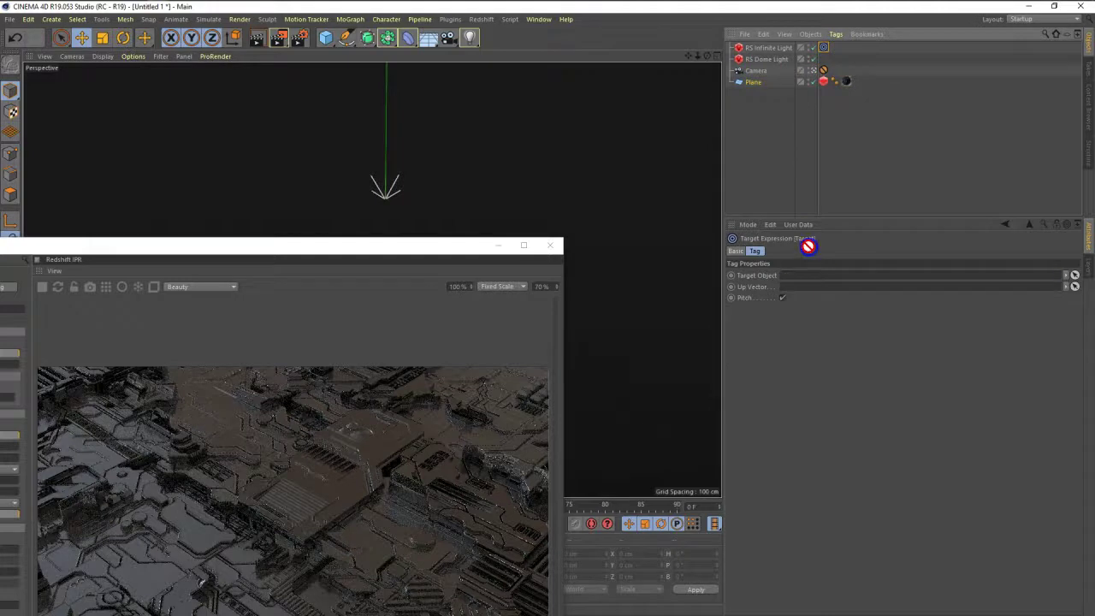
pyautogui.moveTo(753, 87); pyautogui.dragTo(819, 275)
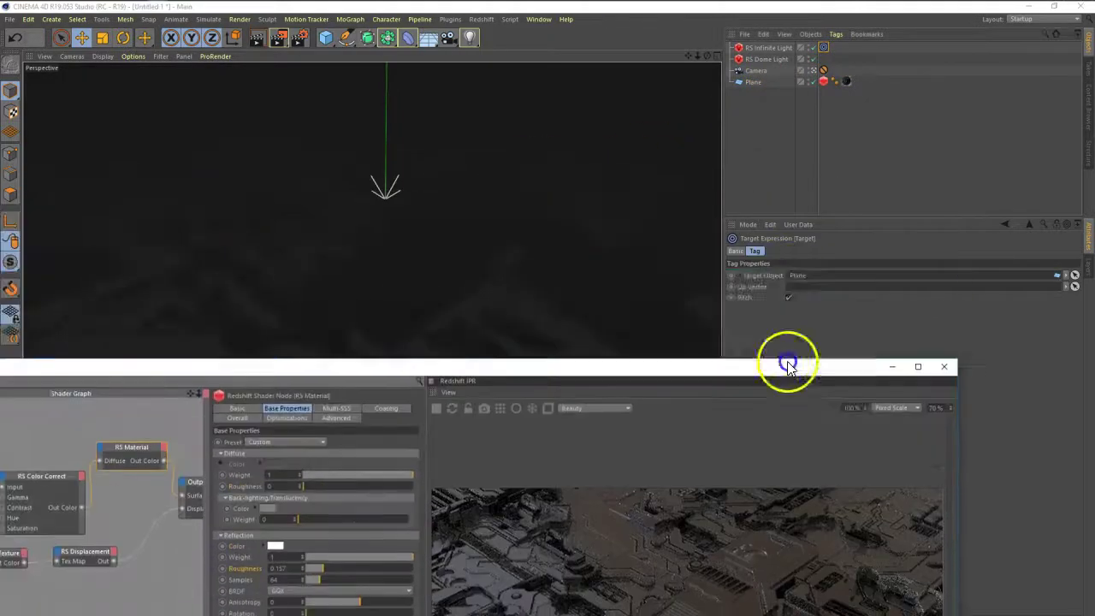
pyautogui.moveTo(393, 249); pyautogui.dragTo(789, 375)
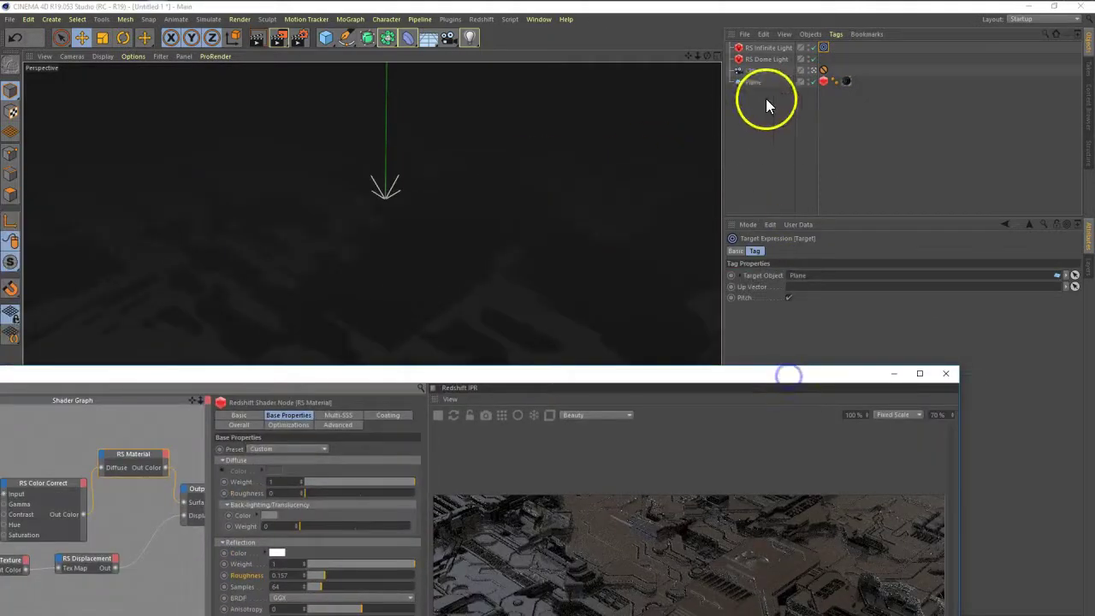
pyautogui.click(811, 68)
pyautogui.click(604, 177)
pyautogui.press('h')
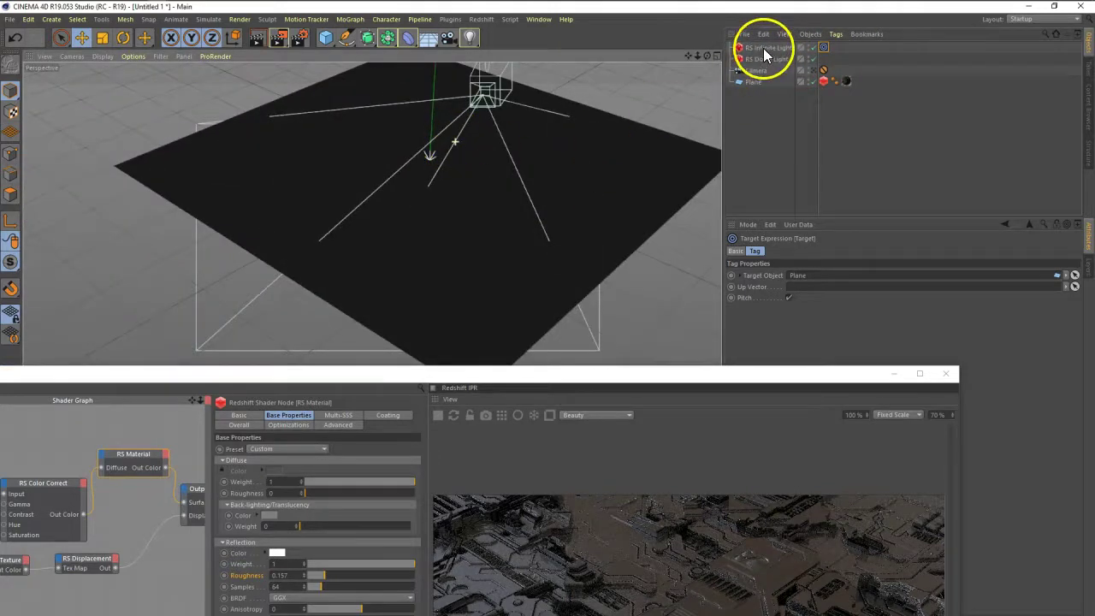
# - Rotate the RS Infinite Light around its heading
pyautogui.click(402, 195)
pyautogui.moveTo(402, 195)
pyautogui.keyDown('alt'); pyautogui.mouseDown()
pyautogui.moveTo(445, 274)
pyautogui.moveTo(455, 106)
pyautogui.moveTo(455, 192)
pyautogui.mouseUp(); pyautogui.keyUp('alt')
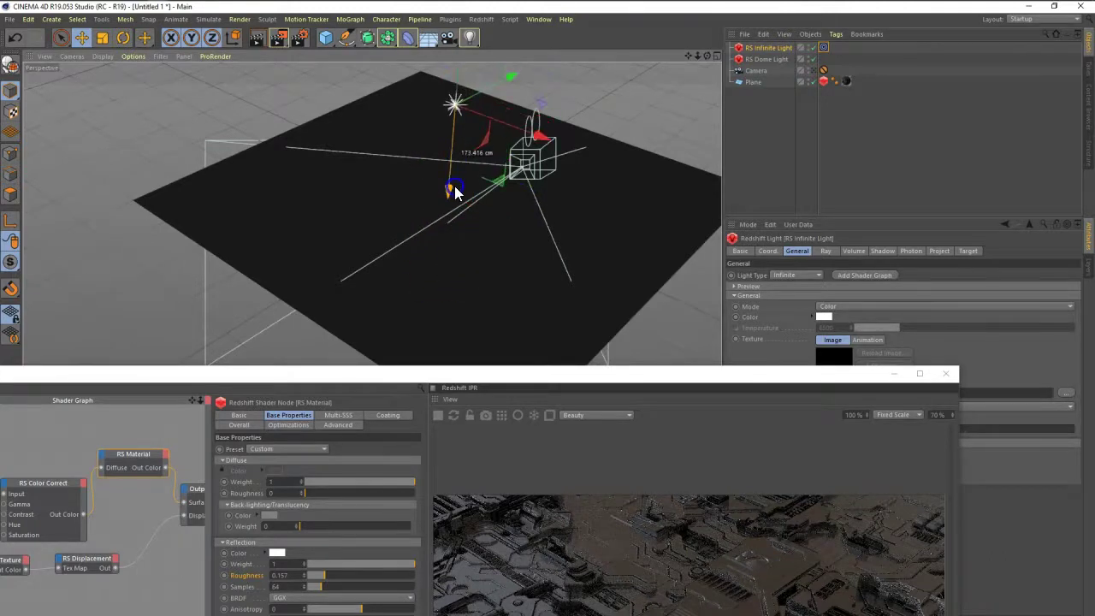
pyautogui.click(462, 177)
pyautogui.moveTo(521, 274)
pyautogui.keyDown('alt'); pyautogui.mouseDown()
pyautogui.moveTo(514, 264)
pyautogui.moveTo(537, 240)
pyautogui.mouseUp(); pyautogui.keyUp('alt')
pyautogui.click(123, 37)
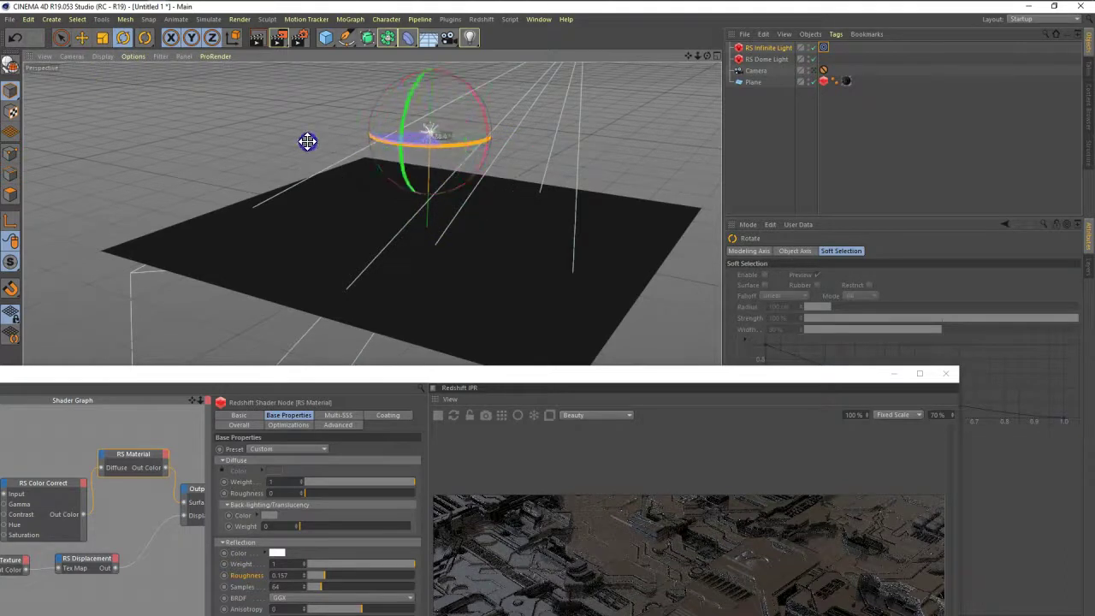
pyautogui.moveTo(442, 148); pyautogui.dragTo(332, 147)
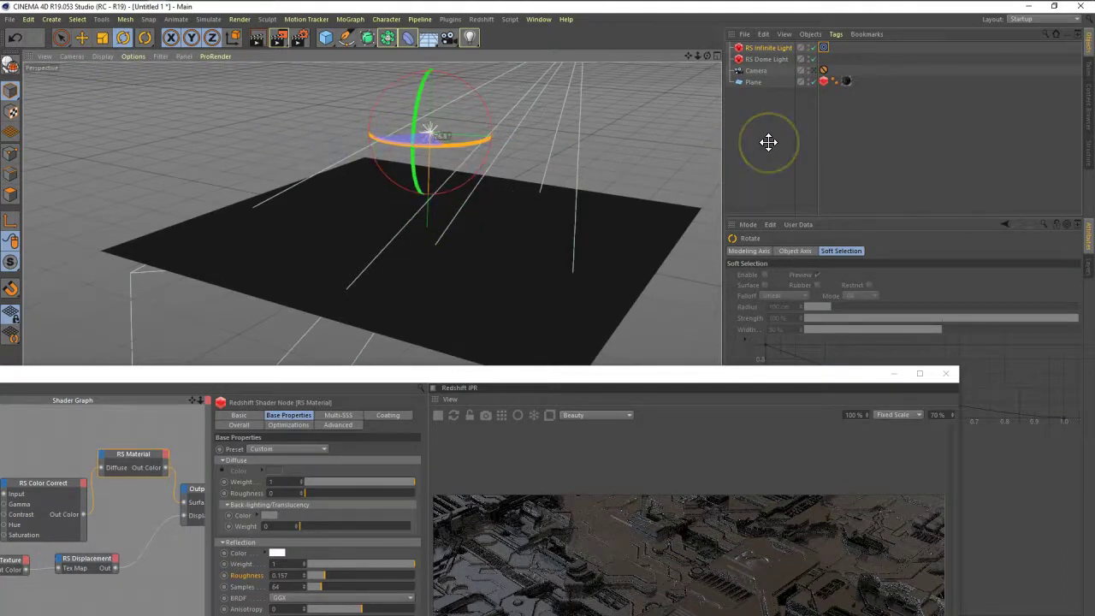
pyautogui.moveTo(727, 147); pyautogui.dragTo(769, 147)
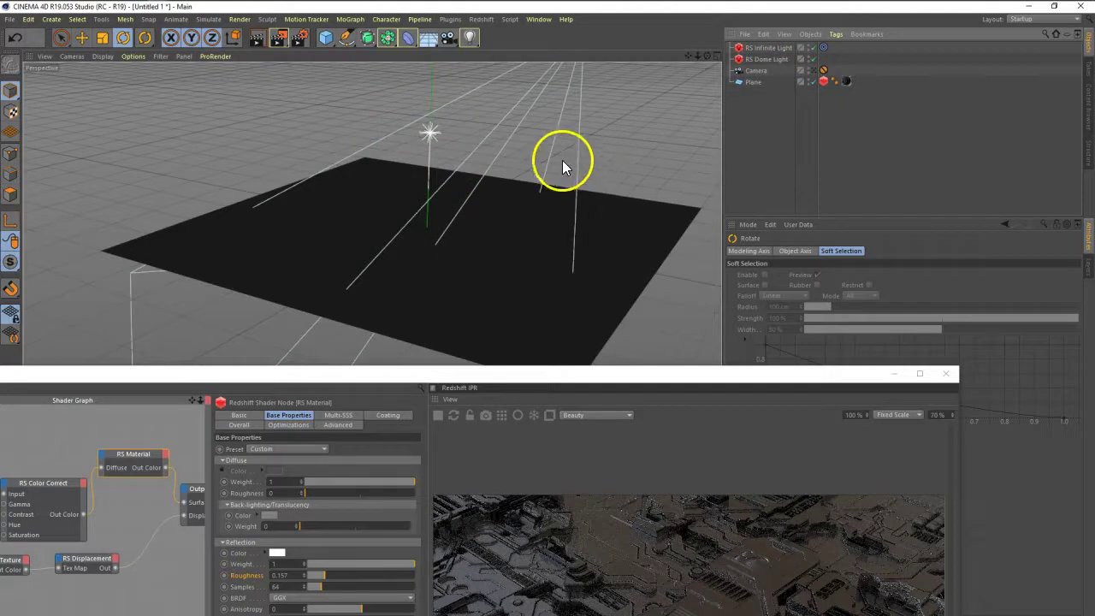
# - Move the RS Infinite Light down-left over the plane and view the scene through the camera
pyautogui.click(767, 47)
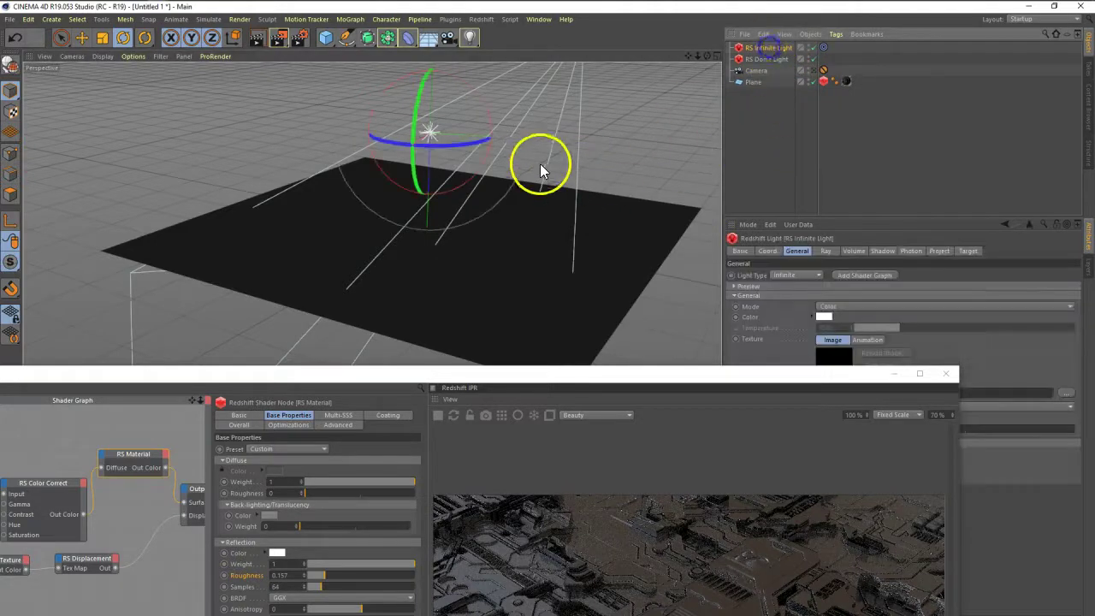
pyautogui.click(81, 37)
pyautogui.moveTo(522, 139); pyautogui.dragTo(250, 120)
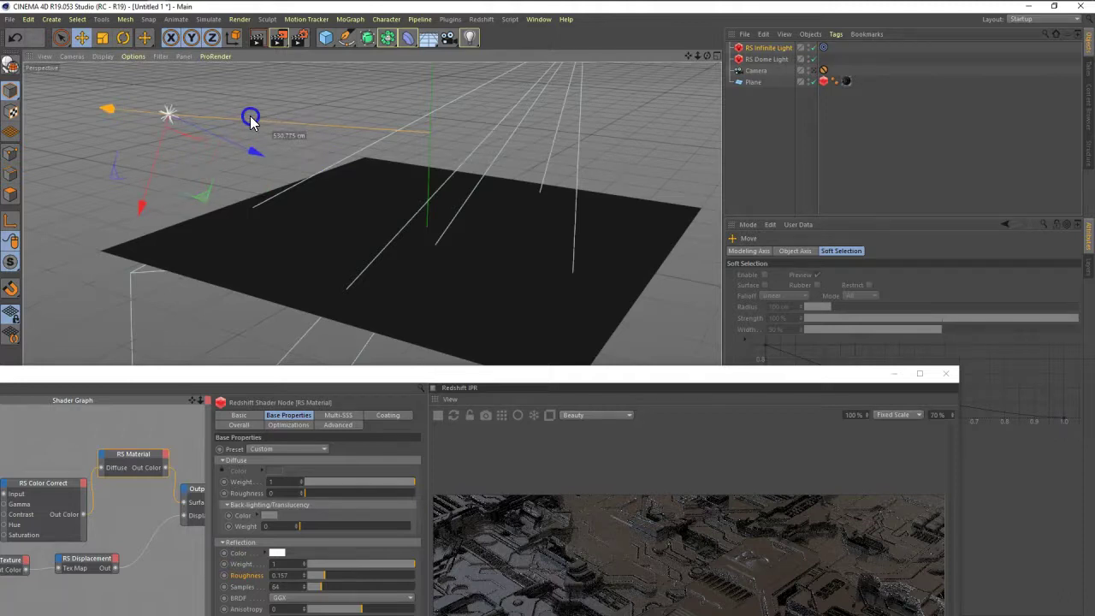
pyautogui.moveTo(433, 166)
pyautogui.keyDown('alt'); pyautogui.mouseDown()
pyautogui.moveTo(530, 186)
pyautogui.moveTo(486, 213)
pyautogui.moveTo(315, 200)
pyautogui.mouseUp(); pyautogui.keyUp('alt')
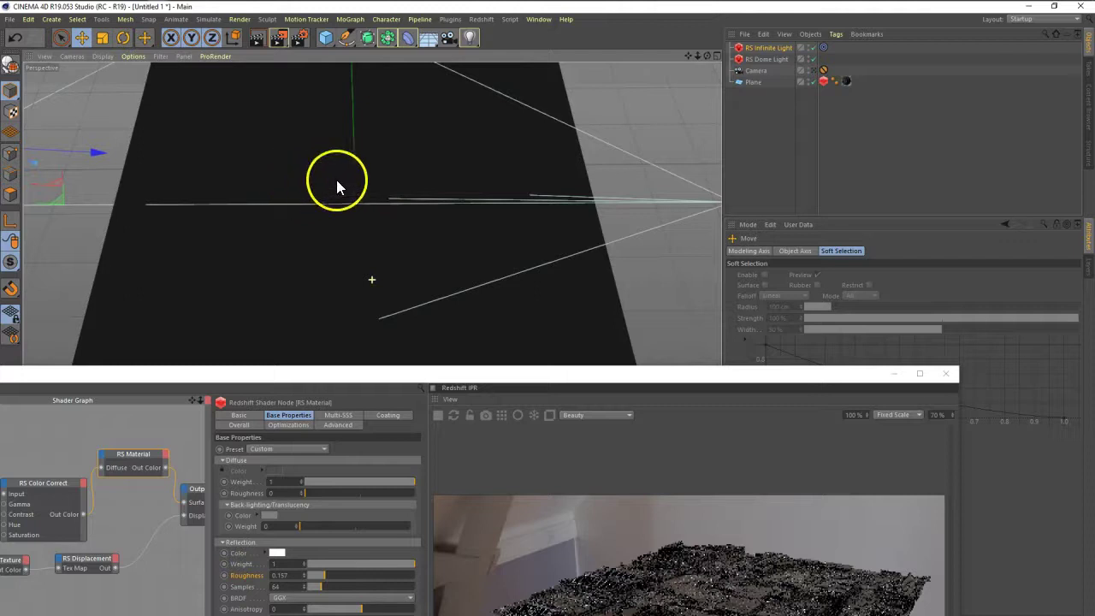
pyautogui.moveTo(420, 196)
pyautogui.keyDown('alt'); pyautogui.mouseDown(button='right')
pyautogui.moveTo(416, 242)
pyautogui.moveTo(508, 261)
pyautogui.mouseUp(button='right'); pyautogui.keyUp('alt')
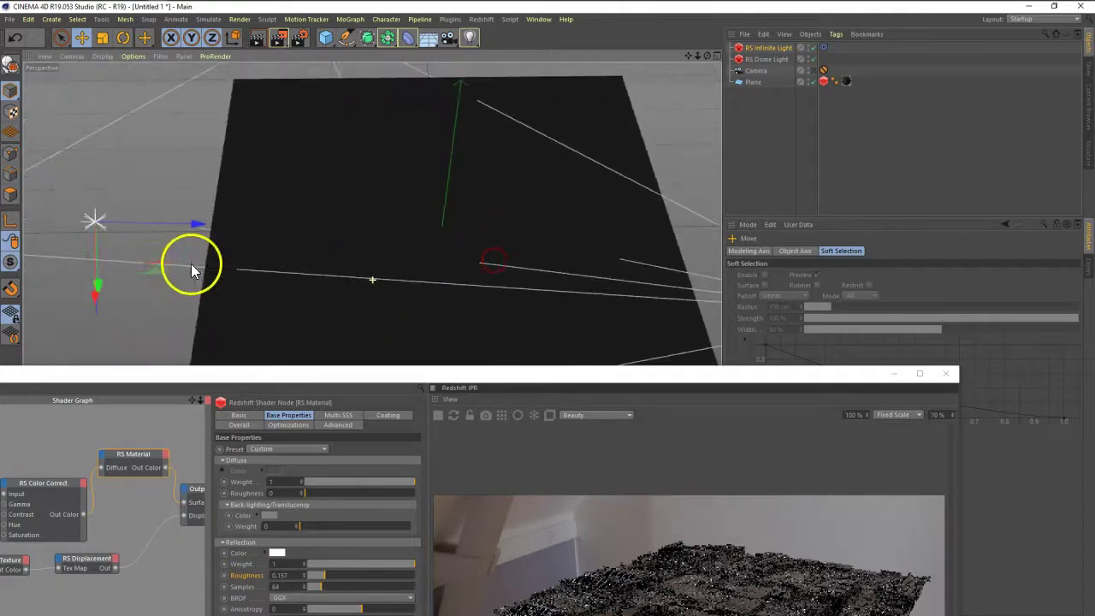
pyautogui.moveTo(159, 269)
pyautogui.mouseDown()
pyautogui.moveTo(193, 165)
pyautogui.moveTo(194, 176)
pyautogui.mouseUp()
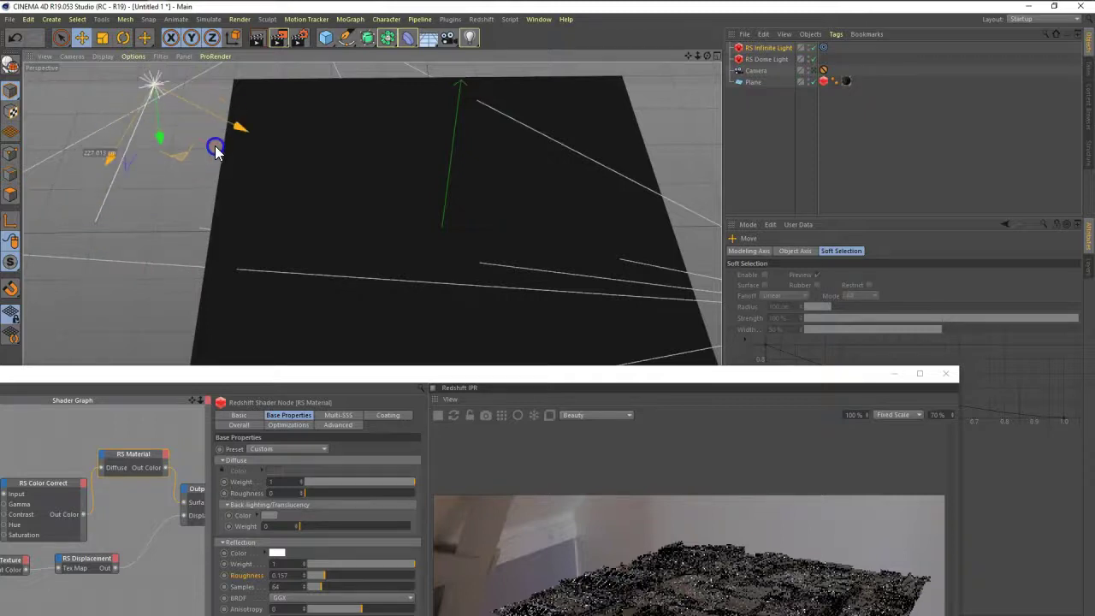
pyautogui.moveTo(188, 220)
pyautogui.keyDown('alt'); pyautogui.mouseDown()
pyautogui.moveTo(232, 161)
pyautogui.moveTo(282, 151)
pyautogui.mouseUp(); pyautogui.keyUp('alt')
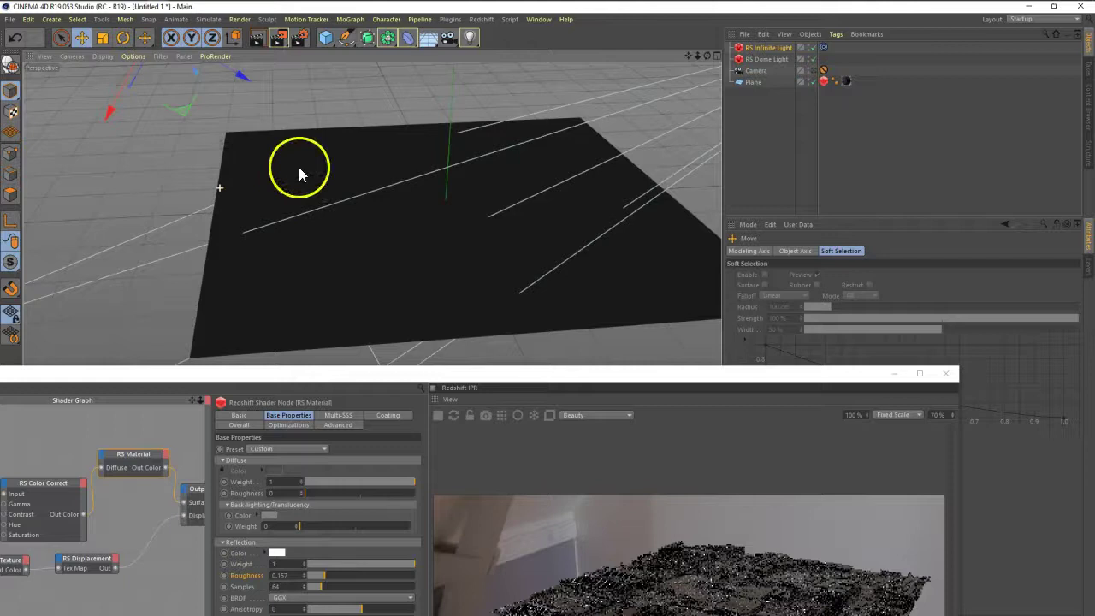
pyautogui.moveTo(336, 188)
pyautogui.keyDown('alt'); pyautogui.mouseDown()
pyautogui.moveTo(360, 191)
pyautogui.moveTo(390, 228)
pyautogui.mouseUp(); pyautogui.keyUp('alt')
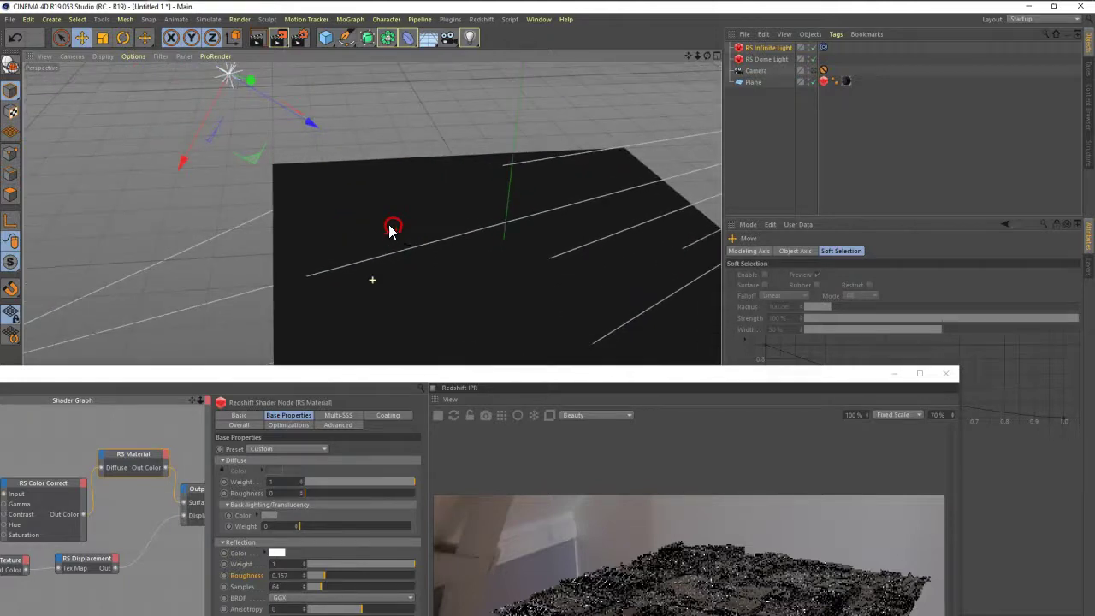
pyautogui.moveTo(197, 143); pyautogui.dragTo(153, 236)
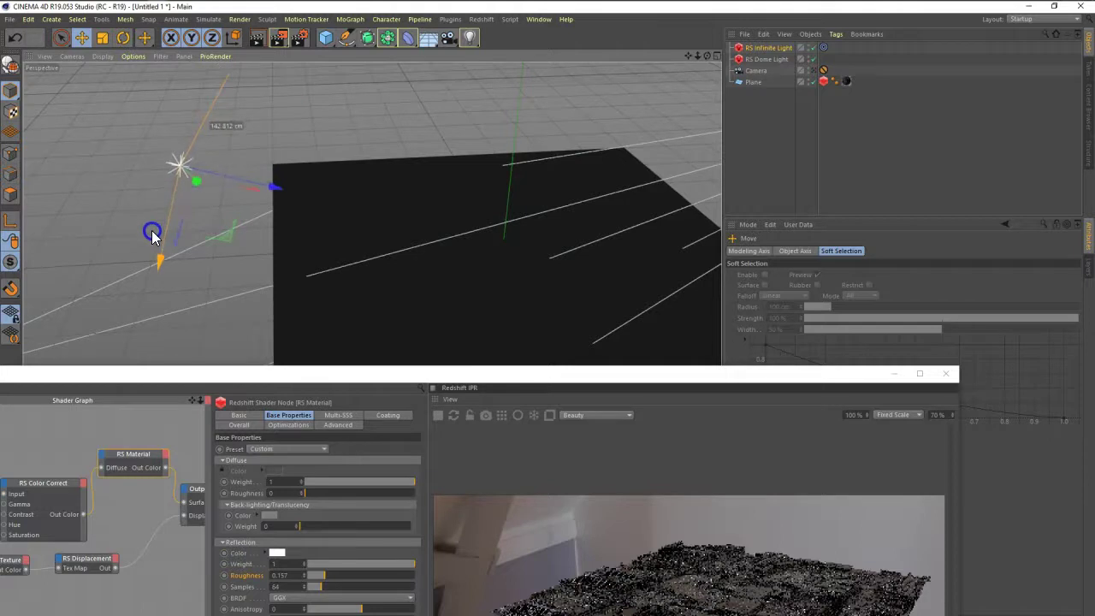
pyautogui.click(823, 70)
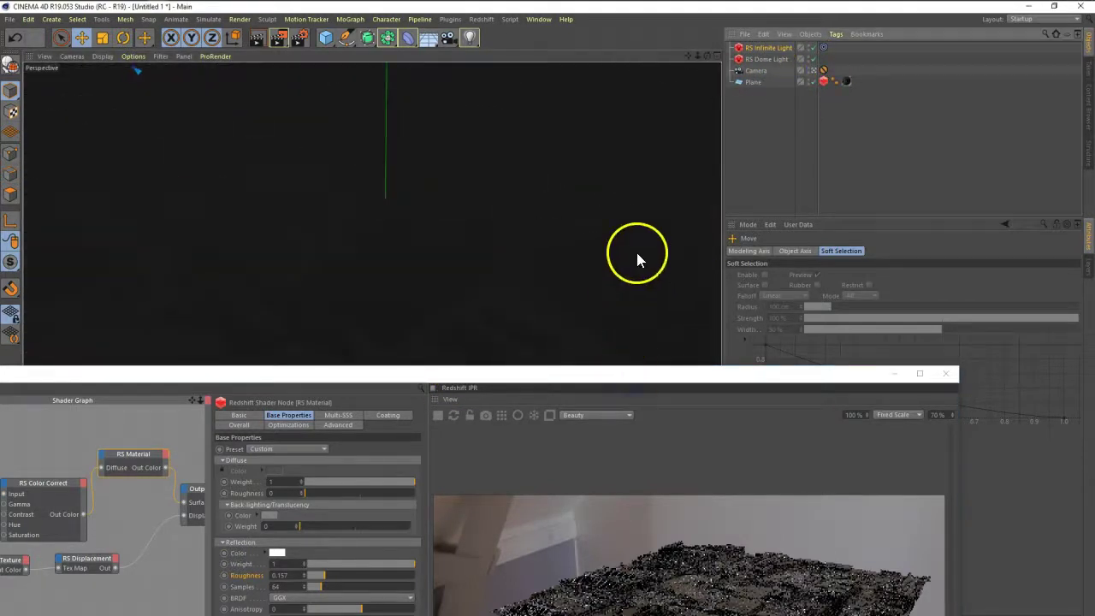
pyautogui.moveTo(620, 377)
pyautogui.mouseDown()
pyautogui.moveTo(550, 28)
pyautogui.moveTo(518, 26)
pyautogui.mouseUp()
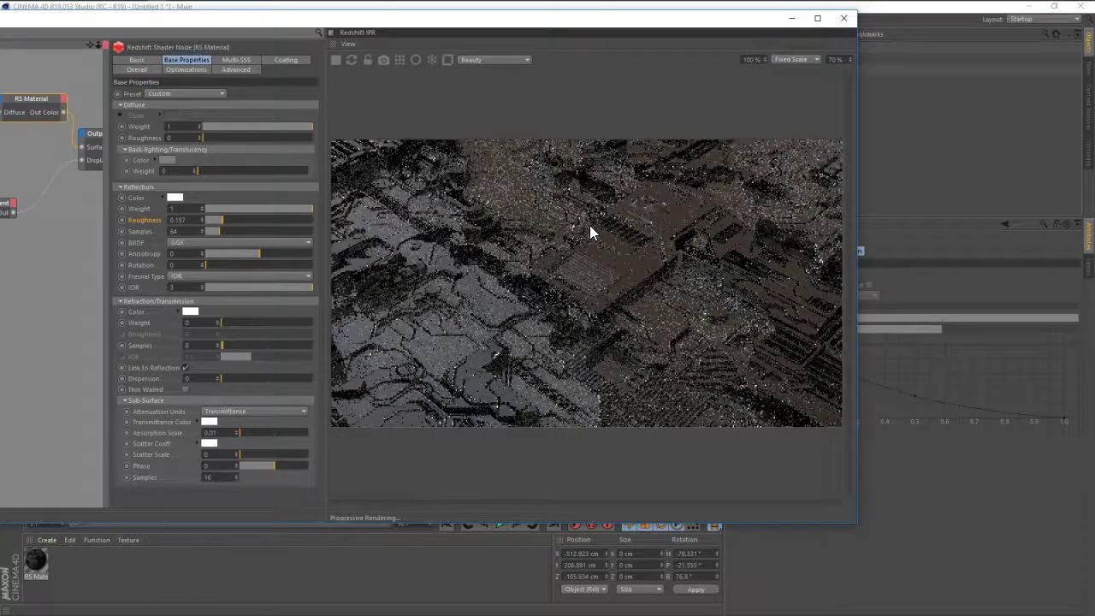
# - Set the RS Infinite Light intensity multiplier to 5 and tint it light blue
pyautogui.moveTo(633, 31)
pyautogui.mouseDown()
pyautogui.moveTo(489, 25)
pyautogui.moveTo(387, 40)
pyautogui.mouseUp()
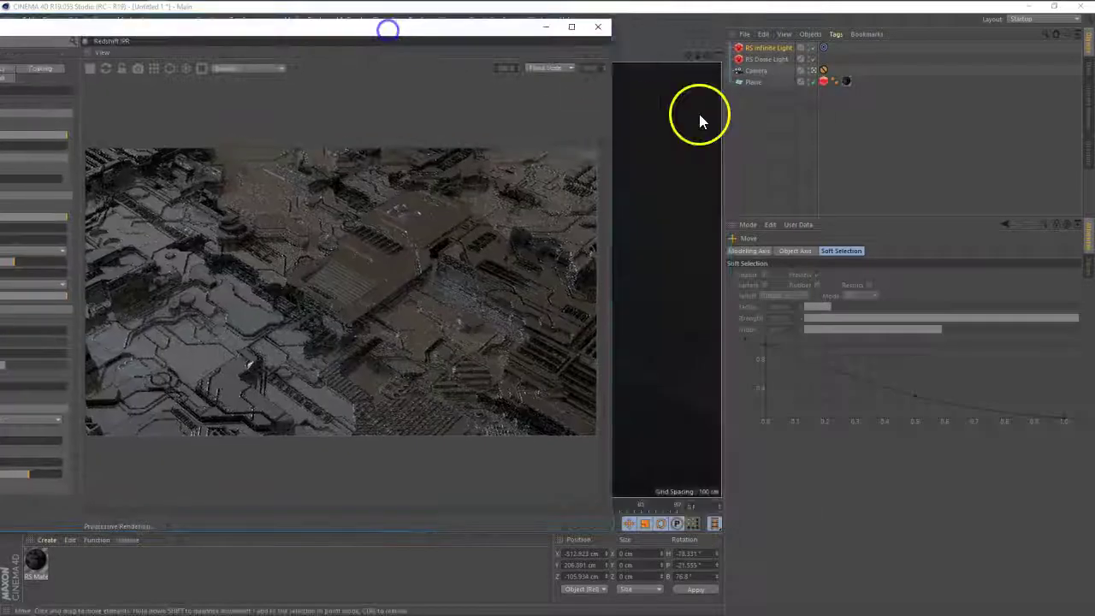
pyautogui.click(767, 47)
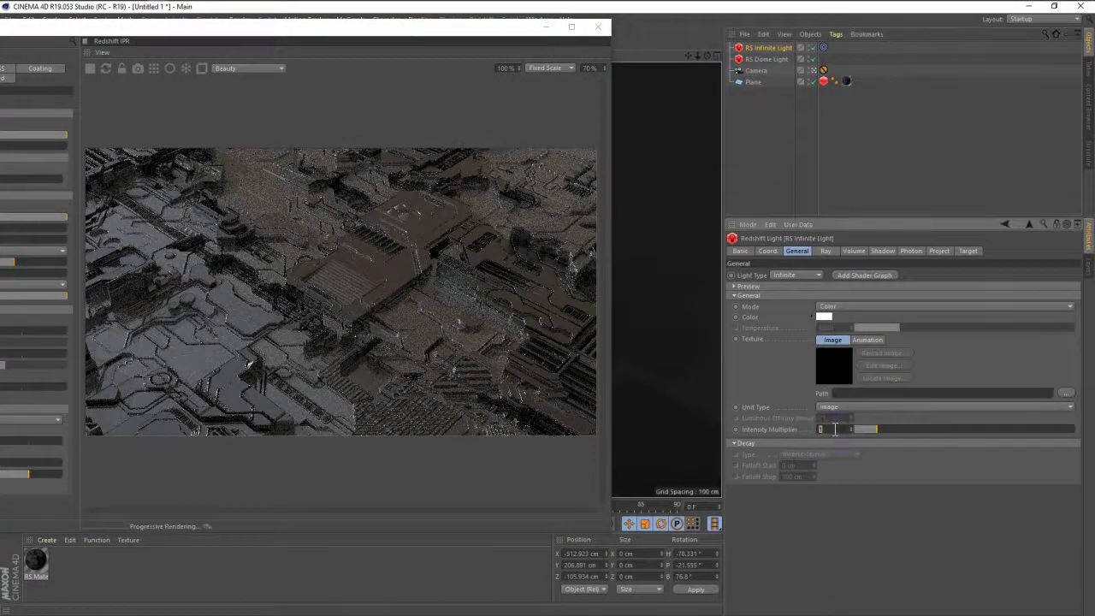
pyautogui.write('5')
pyautogui.press('Return')
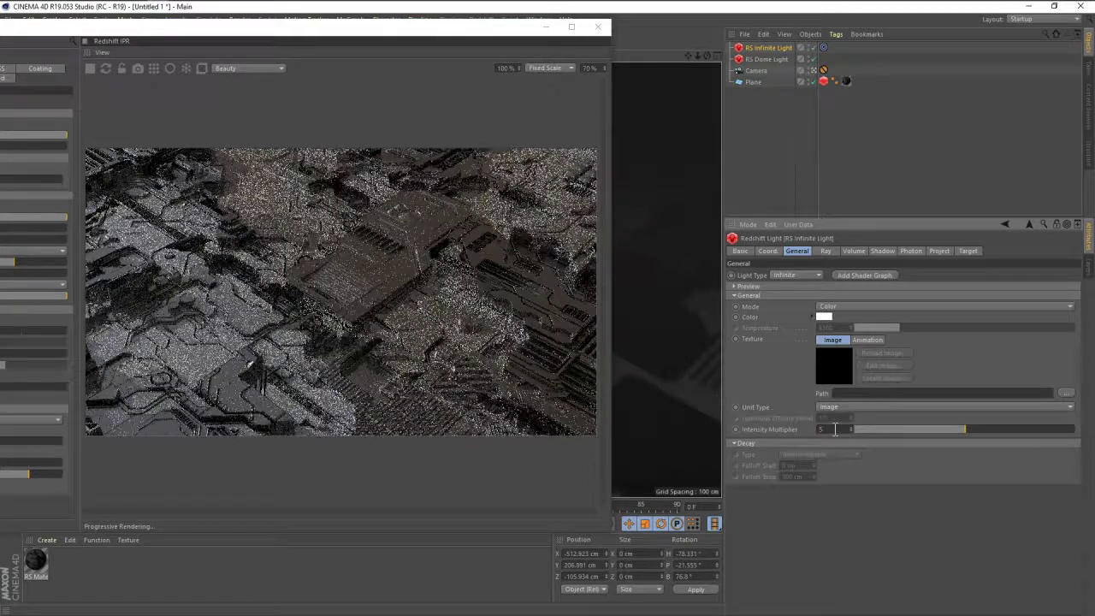
pyautogui.click(824, 316)
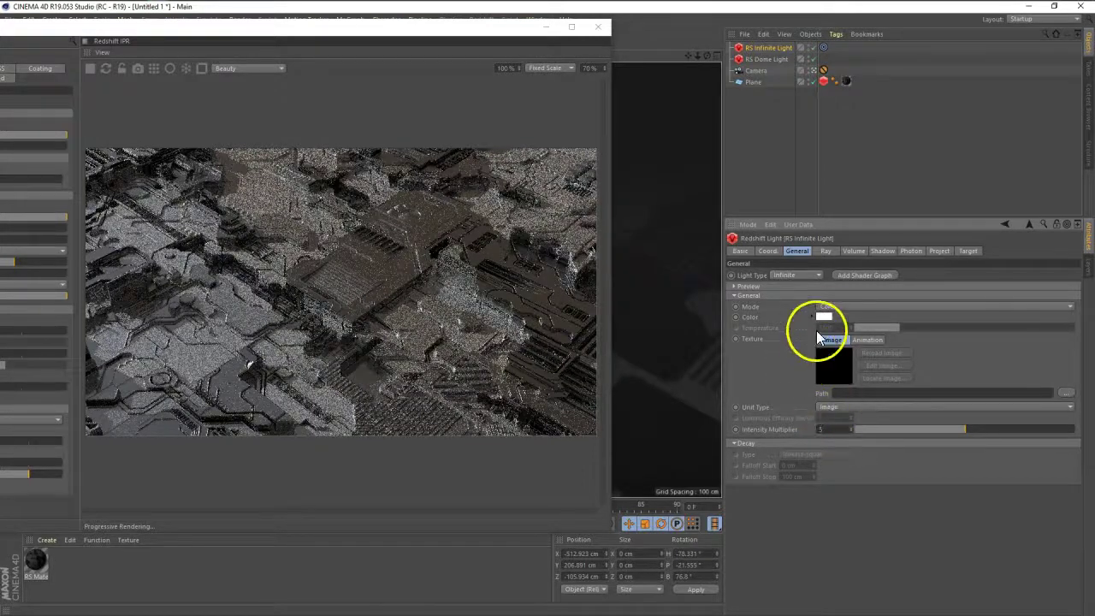
pyautogui.click(856, 317)
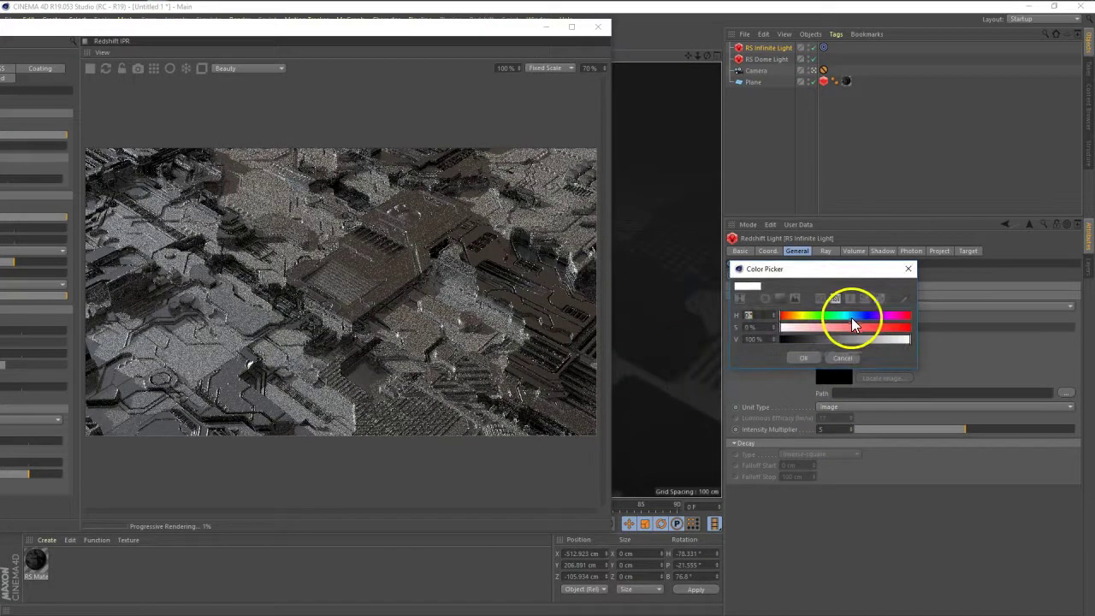
pyautogui.click(837, 327)
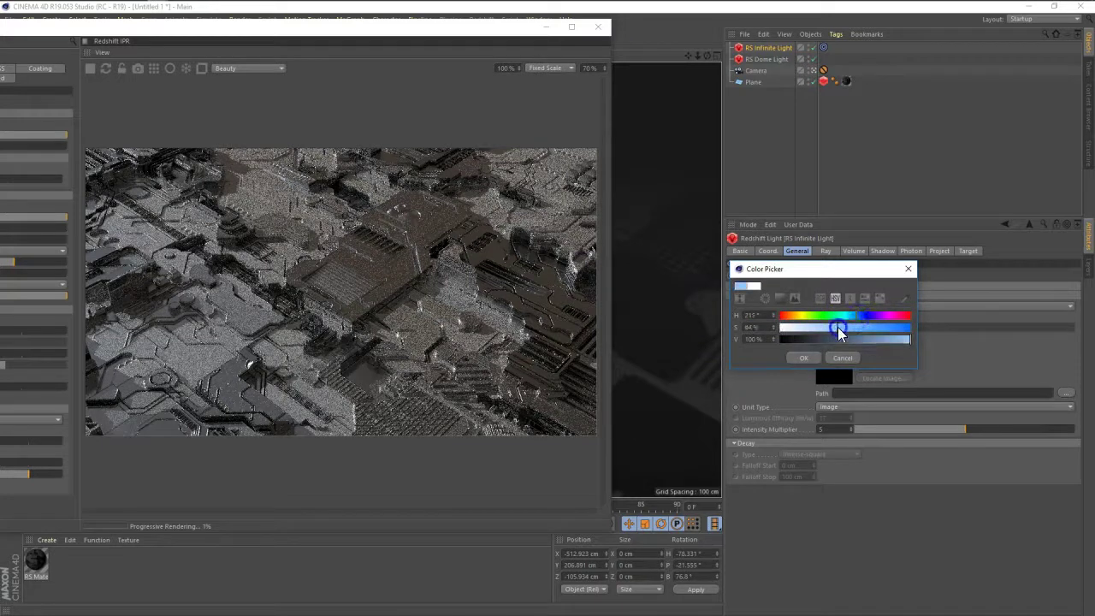
pyautogui.click(809, 356)
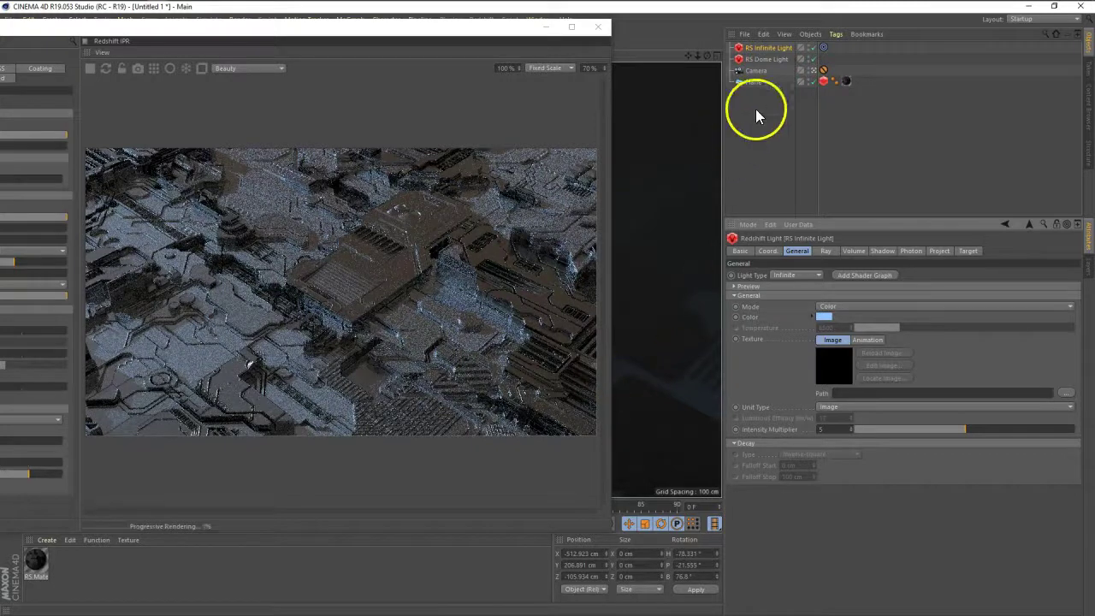
# - Lower the RS Infinite Light intensity multiplier to 3
pyautogui.click(768, 59)
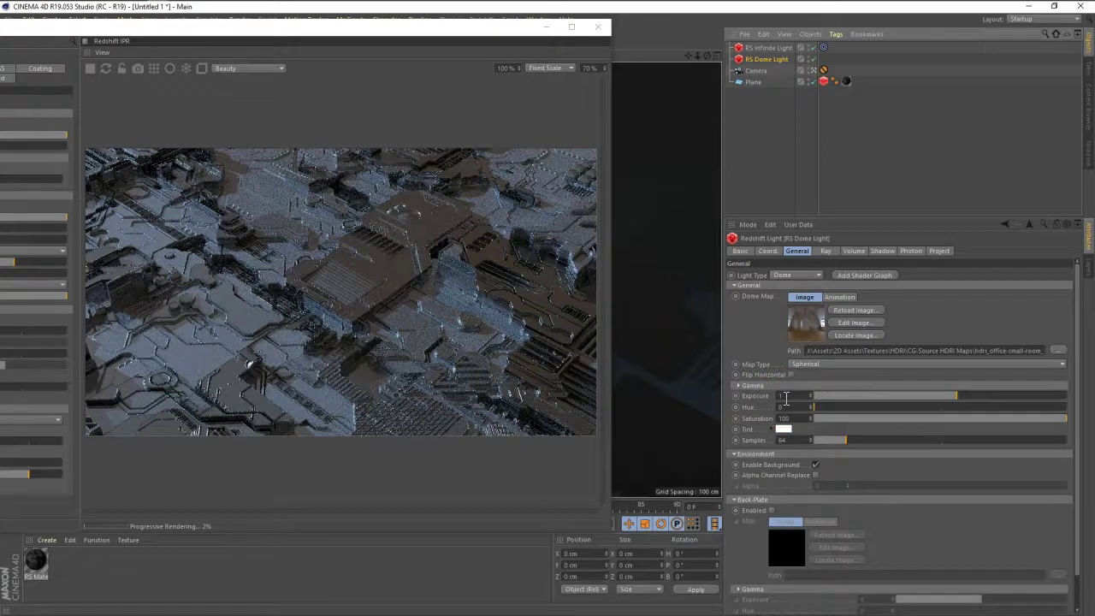
pyautogui.moveTo(334, 32)
pyautogui.mouseDown()
pyautogui.moveTo(652, 38)
pyautogui.moveTo(613, 32)
pyautogui.mouseUp()
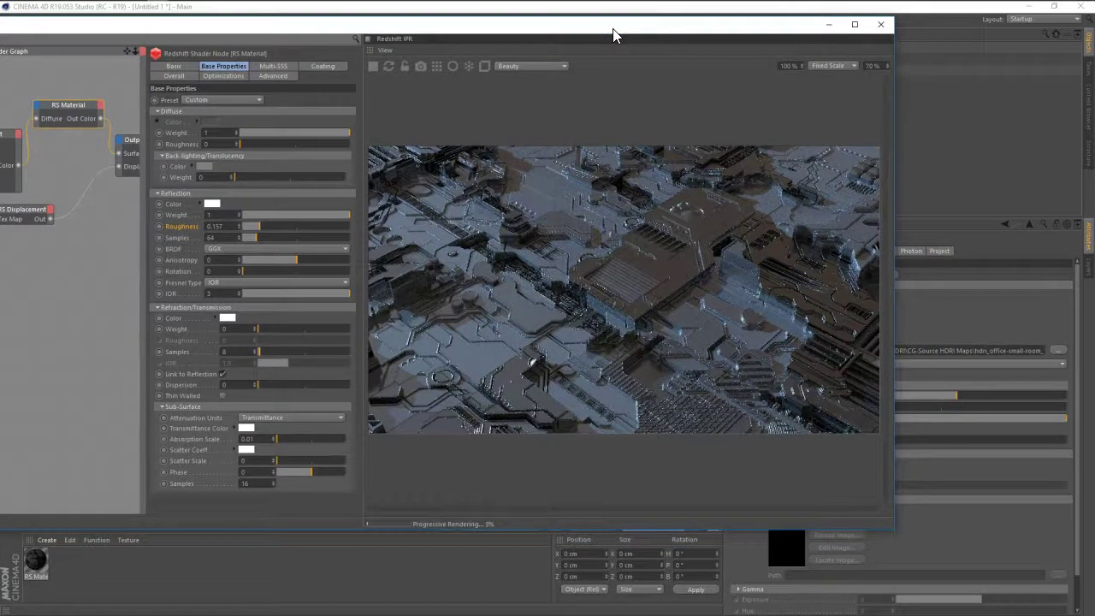
pyautogui.moveTo(613, 31); pyautogui.dragTo(372, 48)
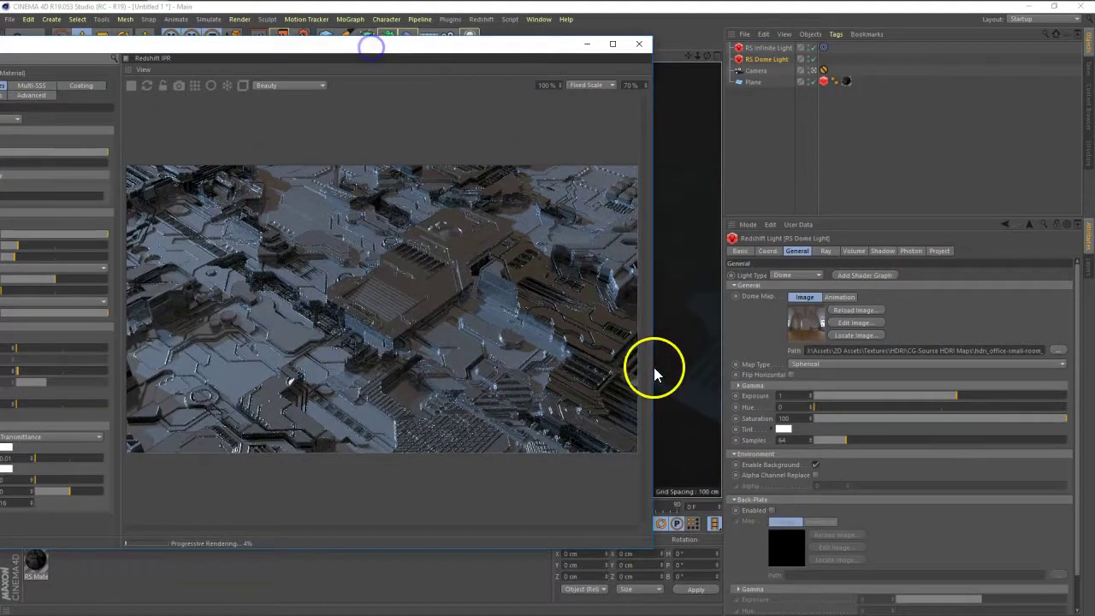
pyautogui.click(769, 48)
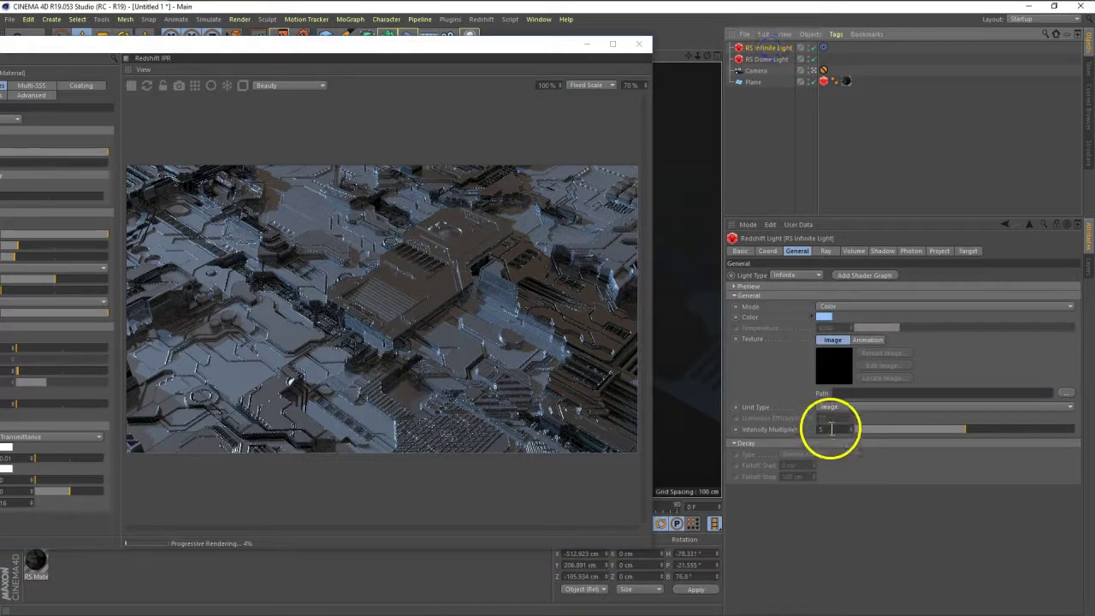
pyautogui.click(829, 428)
pyautogui.write('3')
pyautogui.press('Return')
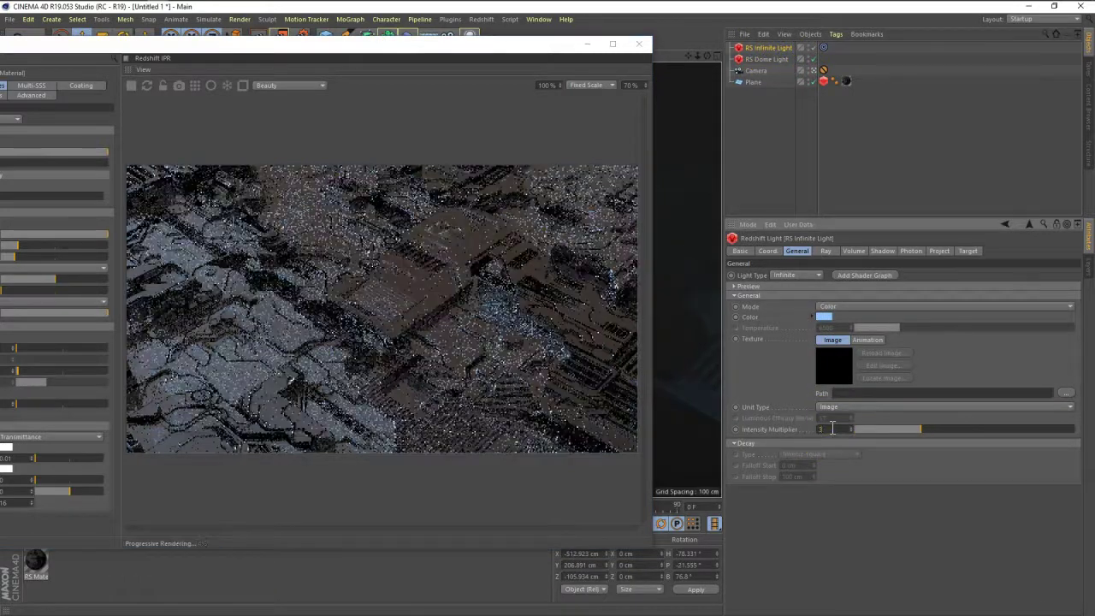
# - Lower the RS Dome Light exposure to 0.7
pyautogui.click(767, 59)
pyautogui.click(793, 397)
pyautogui.write('0.7')
pyautogui.press('Return')
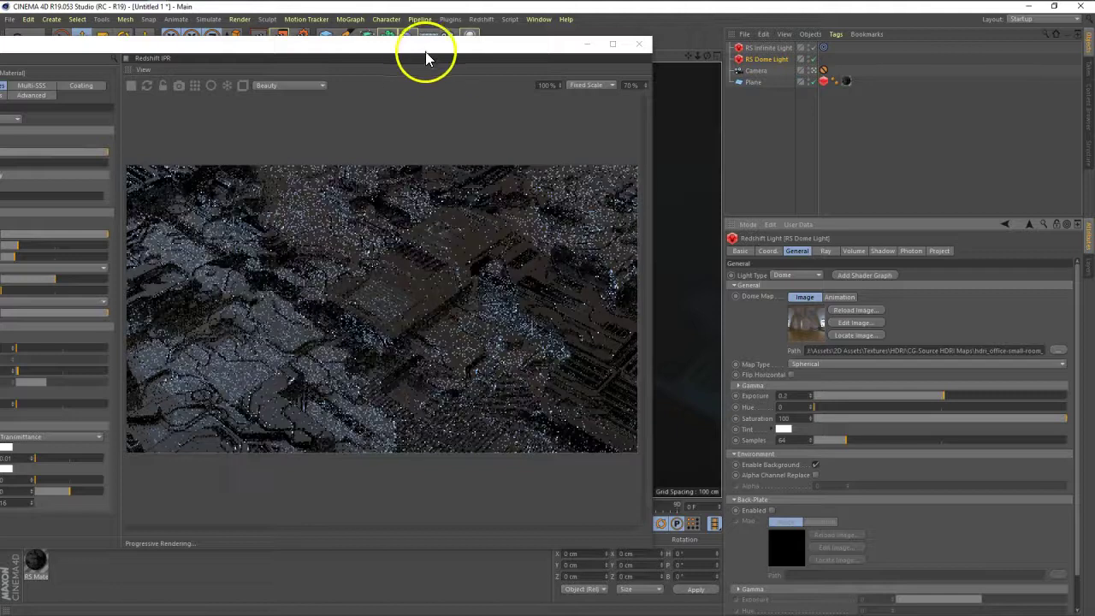
pyautogui.moveTo(426, 47); pyautogui.dragTo(323, 170)
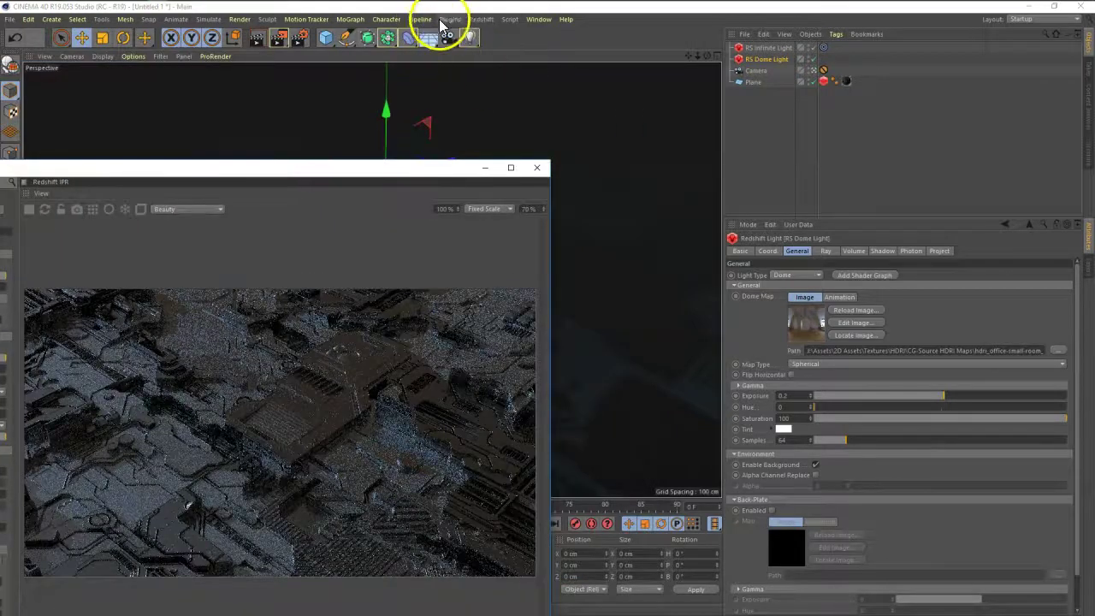
pyautogui.click(481, 19)
pyautogui.moveTo(490, 48)
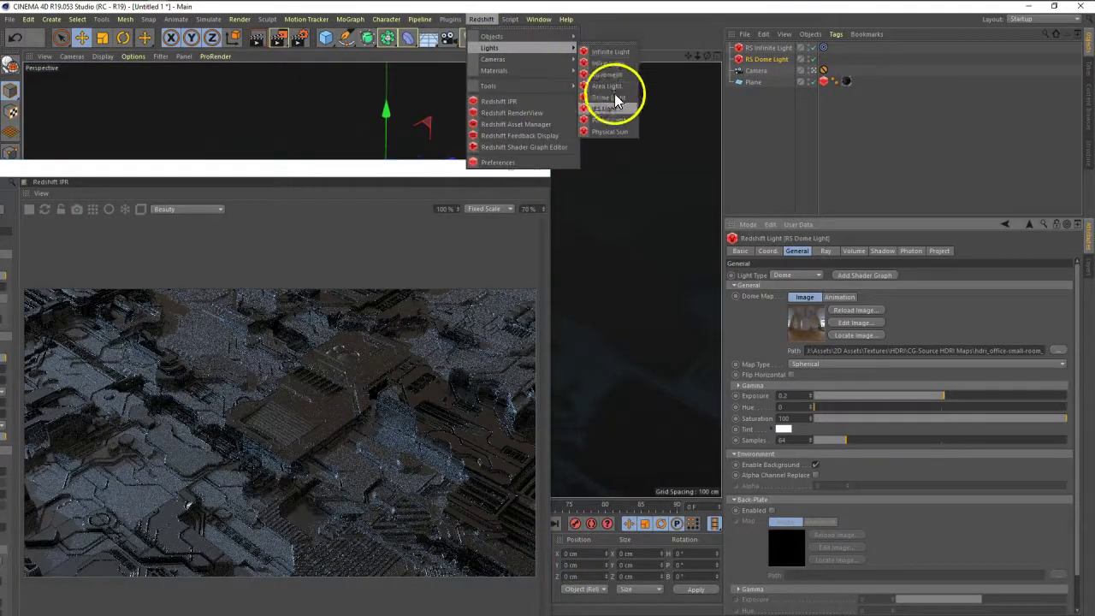
# - Add an RS Spot Light, copy the Target tag onto it, and raise it to about 200 cm
pyautogui.click(618, 74)
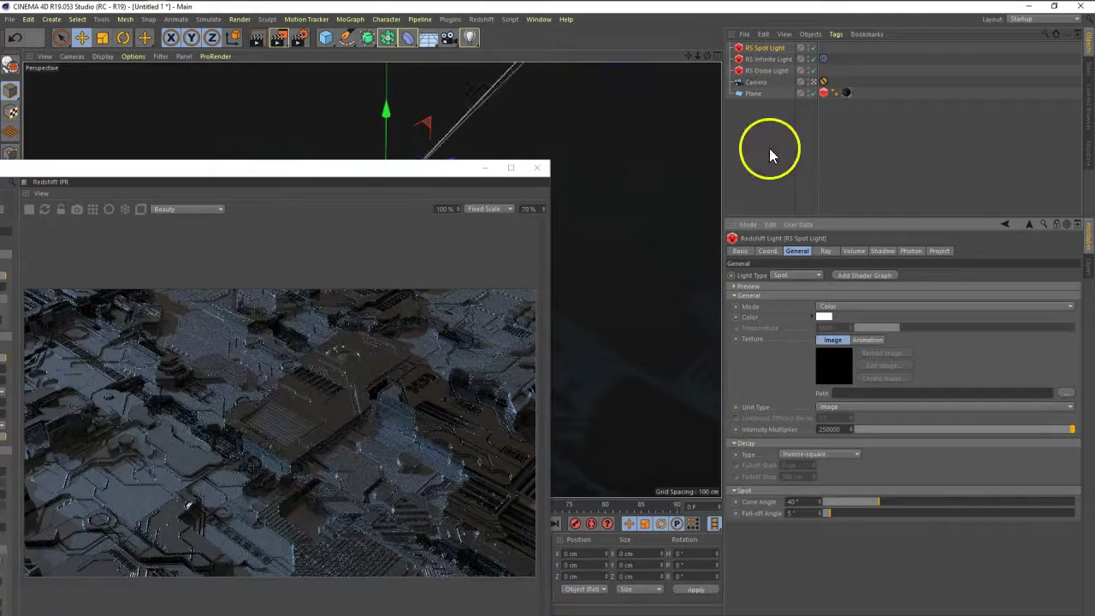
pyautogui.click(813, 82)
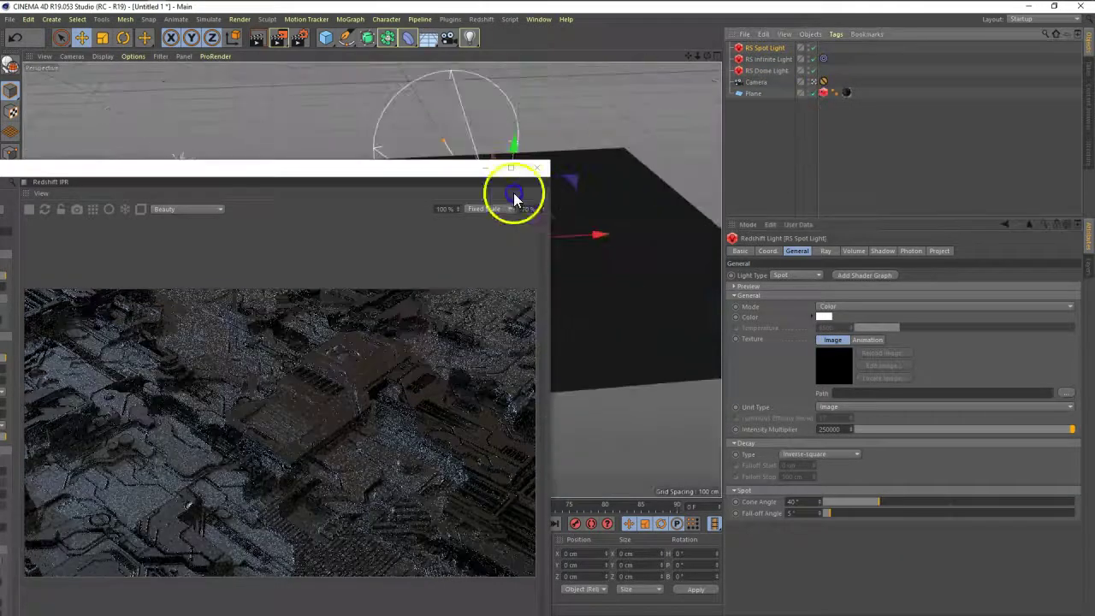
pyautogui.moveTo(451, 175); pyautogui.dragTo(298, 190)
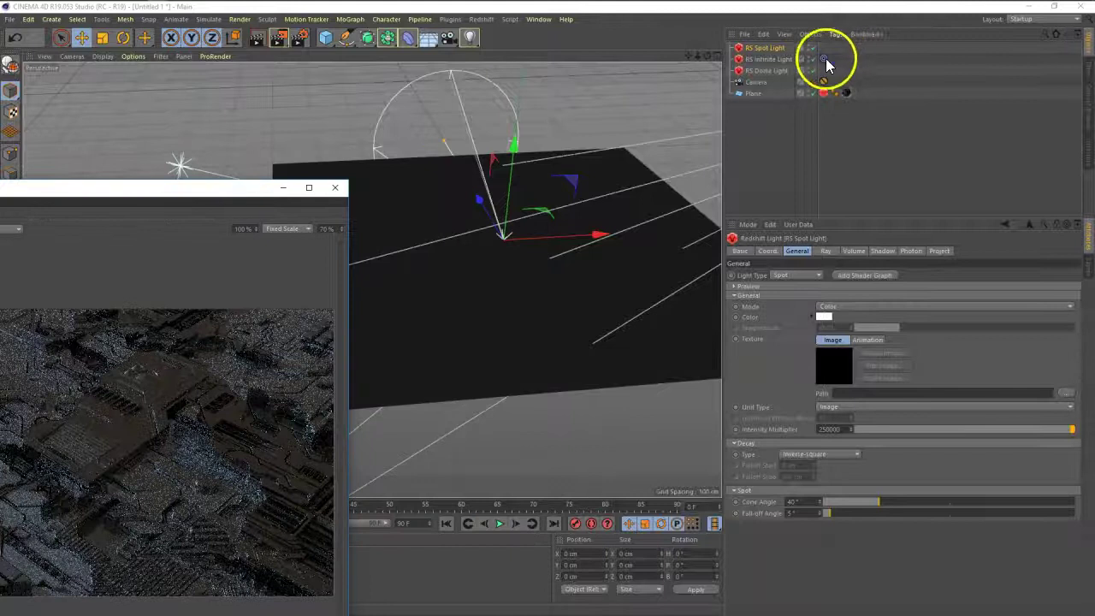
pyautogui.click(825, 58)
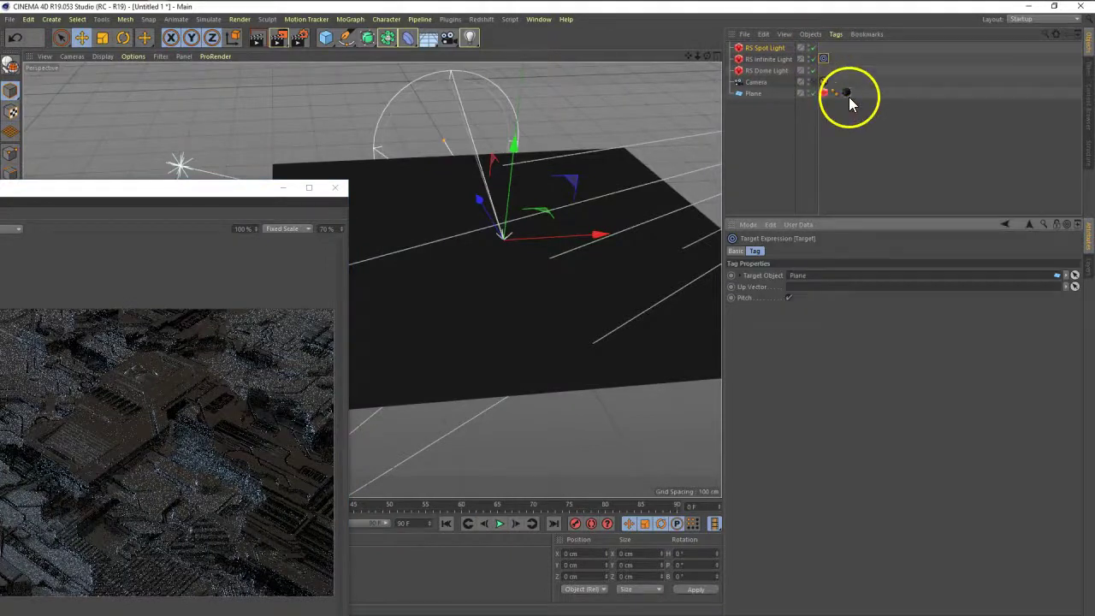
pyautogui.keyDown('ctrl'); pyautogui.moveTo(824, 60); pyautogui.dragTo(824, 48); pyautogui.keyUp('ctrl')
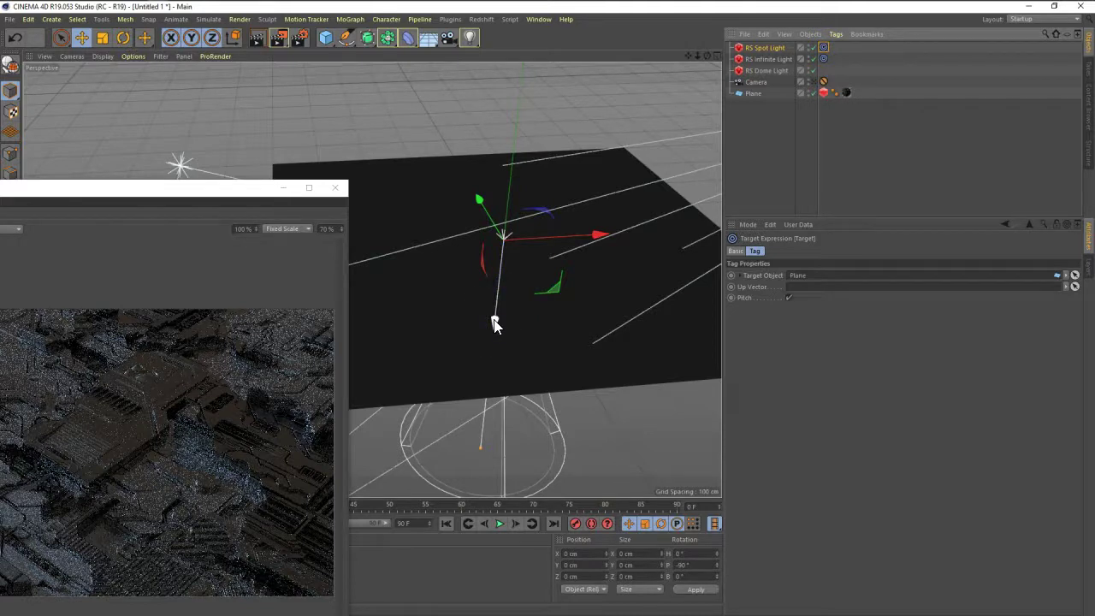
pyautogui.moveTo(495, 323)
pyautogui.mouseDown()
pyautogui.moveTo(497, 220)
pyautogui.moveTo(542, 274)
pyautogui.mouseUp()
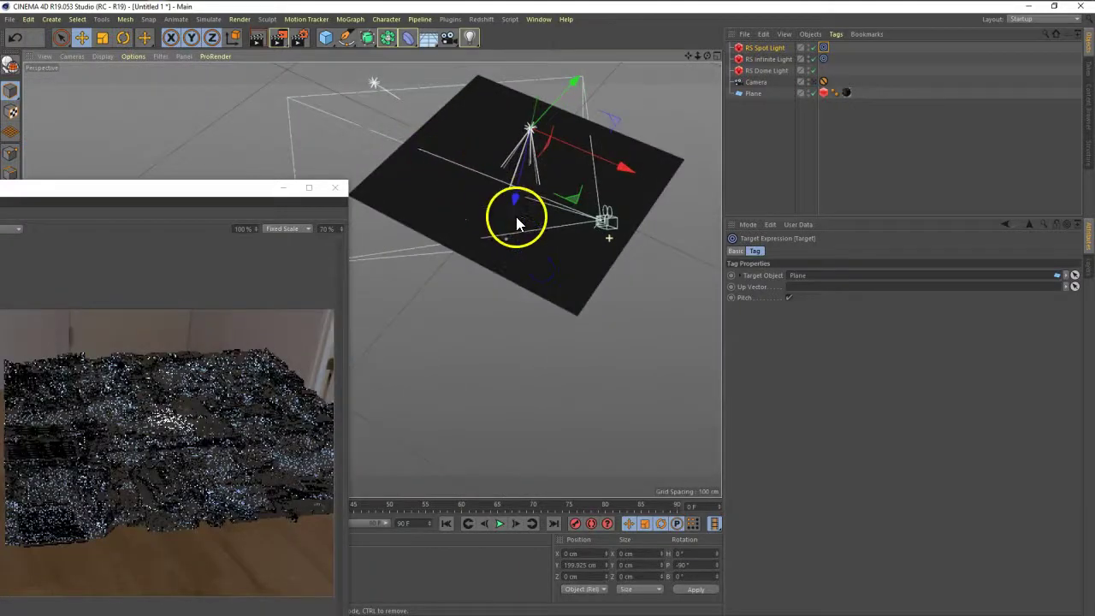
# - Rotate the RS Infinite Light to a new direction
pyautogui.keyDown('alt'); pyautogui.moveTo(554, 228); pyautogui.dragTo(591, 256); pyautogui.keyUp('alt')
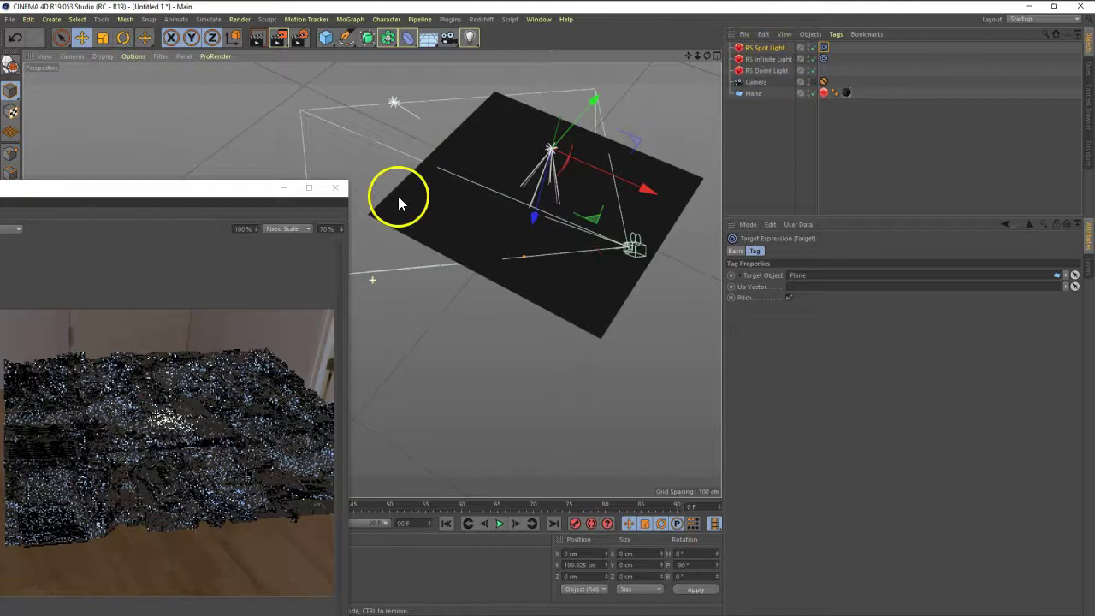
pyautogui.click(397, 196)
pyautogui.moveTo(416, 201)
pyautogui.mouseDown()
pyautogui.moveTo(427, 171)
pyautogui.moveTo(401, 320)
pyautogui.mouseUp()
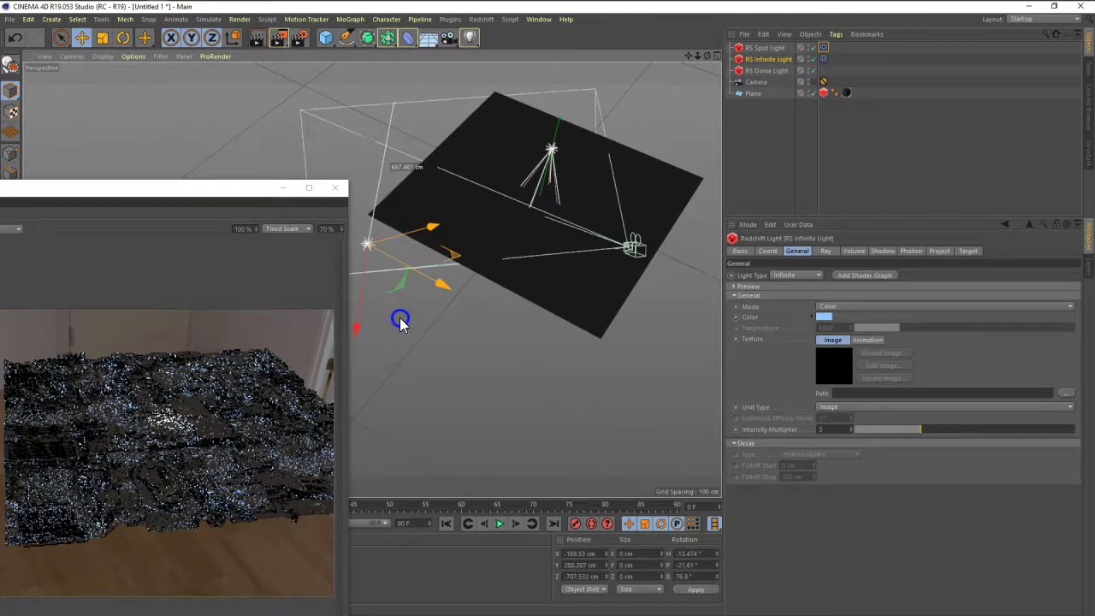
# - Lift the RS Spot Light to about 587 cm above the Plane and centre the Redshift IPR window
pyautogui.moveTo(437, 281)
pyautogui.mouseDown()
pyautogui.moveTo(424, 232)
pyautogui.moveTo(414, 236)
pyautogui.moveTo(419, 295)
pyautogui.moveTo(446, 323)
pyautogui.moveTo(443, 272)
pyautogui.mouseUp()
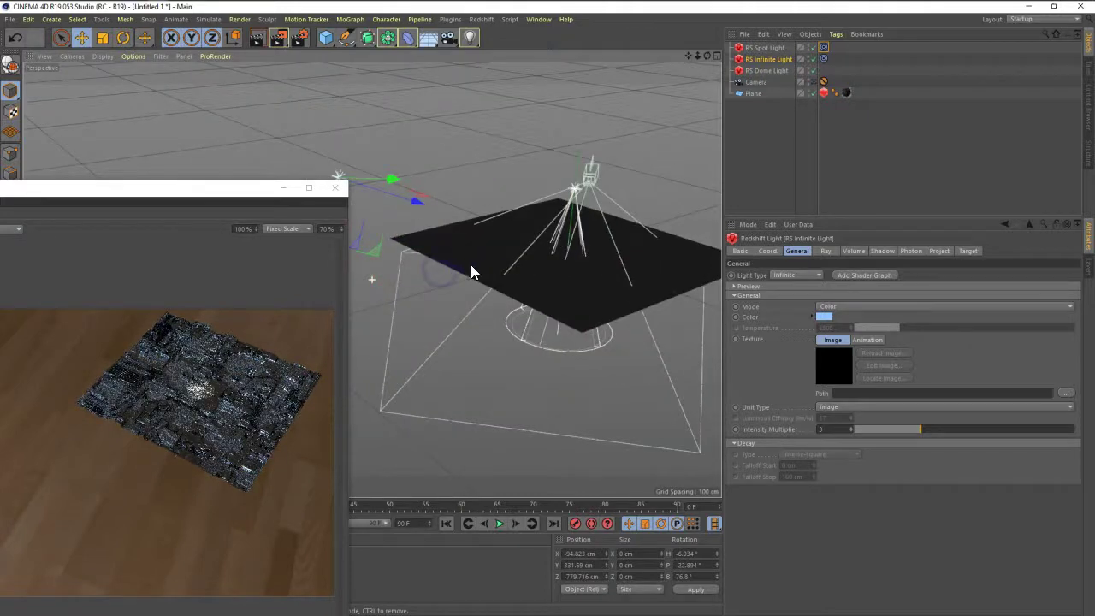
pyautogui.keyDown('alt'); pyautogui.moveTo(513, 249); pyautogui.dragTo(482, 296); pyautogui.keyUp('alt')
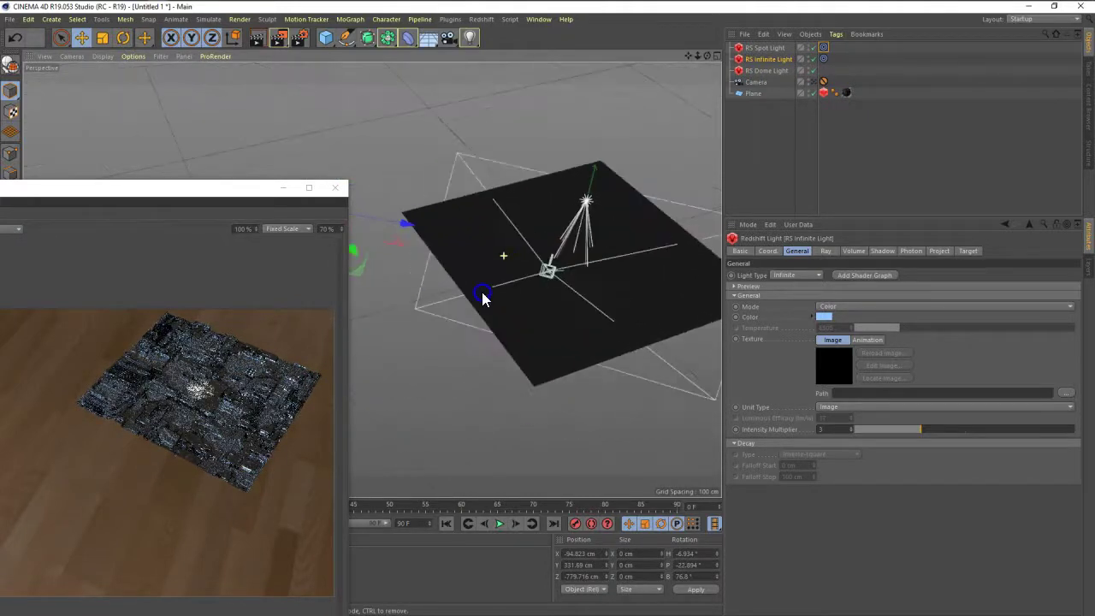
pyautogui.click(771, 48)
pyautogui.moveTo(599, 220); pyautogui.dragTo(598, 161)
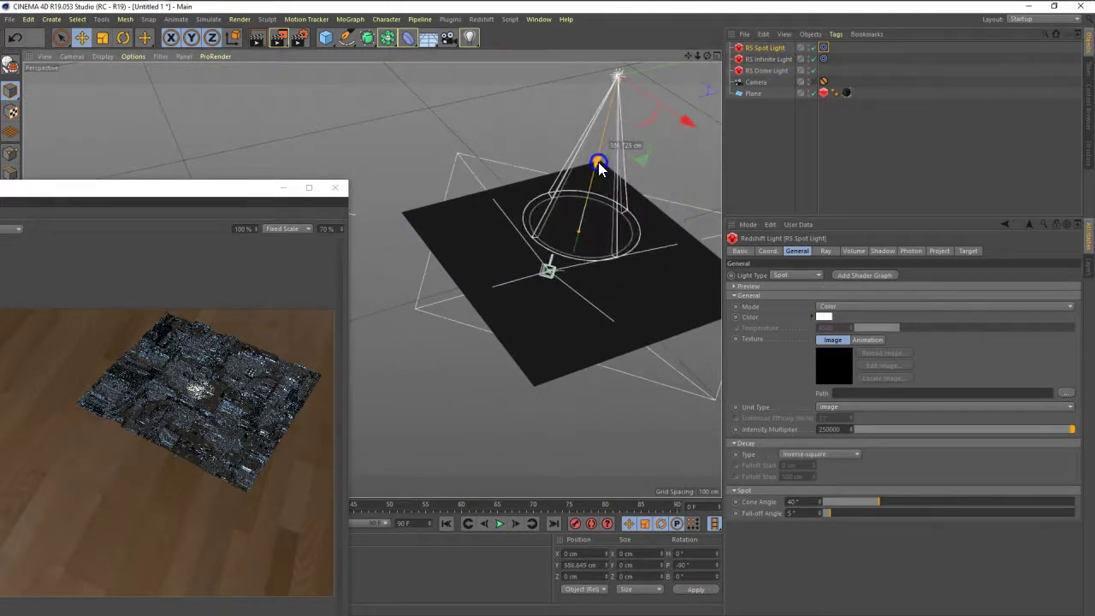
pyautogui.keyDown('alt'); pyautogui.moveTo(566, 205); pyautogui.dragTo(528, 190); pyautogui.keyUp('alt')
pyautogui.moveTo(183, 183)
pyautogui.mouseDown()
pyautogui.moveTo(623, 99)
pyautogui.moveTo(674, 104)
pyautogui.mouseUp()
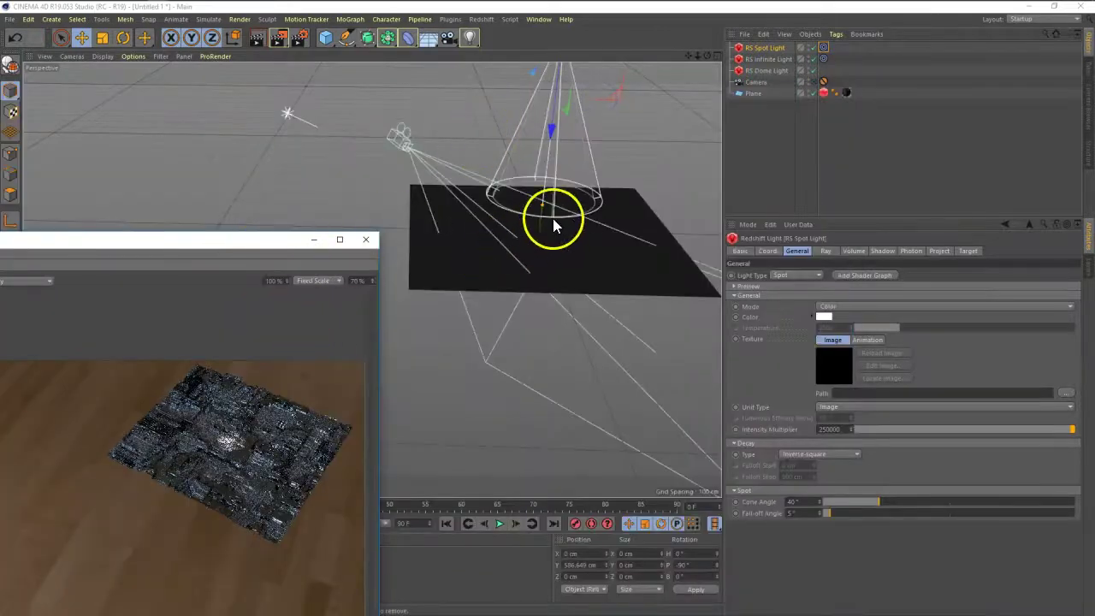
# - Disable tessellation in the Plane's Redshift Object tag
pyautogui.keyDown('alt'); pyautogui.moveTo(555, 220); pyautogui.dragTo(526, 231); pyautogui.keyUp('alt')
pyautogui.click(821, 92)
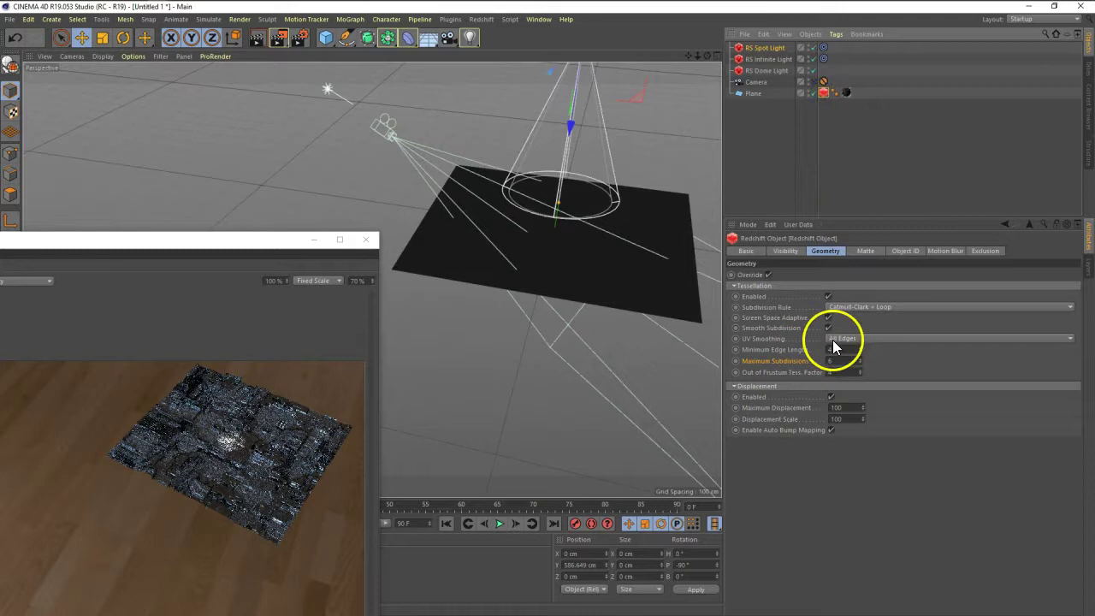
pyautogui.click(827, 297)
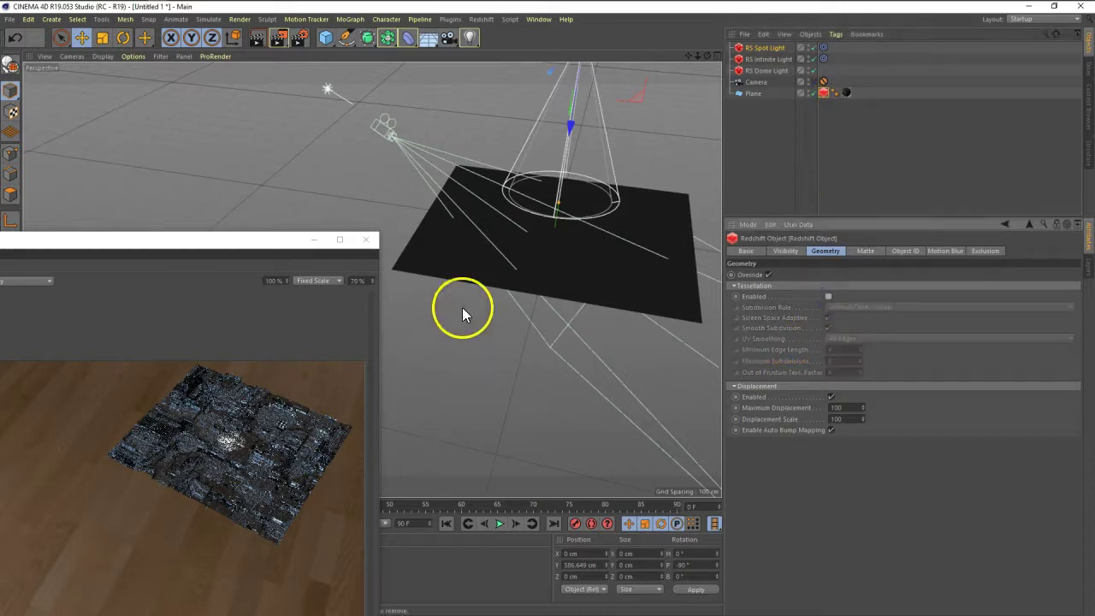
# - Move the RS Spot Light to the side (Y 352 cm, Z 921 cm), angled across the Plane
pyautogui.moveTo(557, 244)
pyautogui.keyDown('alt'); pyautogui.mouseDown()
pyautogui.moveTo(435, 224)
pyautogui.moveTo(524, 217)
pyautogui.mouseUp(); pyautogui.keyUp('alt')
pyautogui.moveTo(490, 136); pyautogui.dragTo(631, 364)
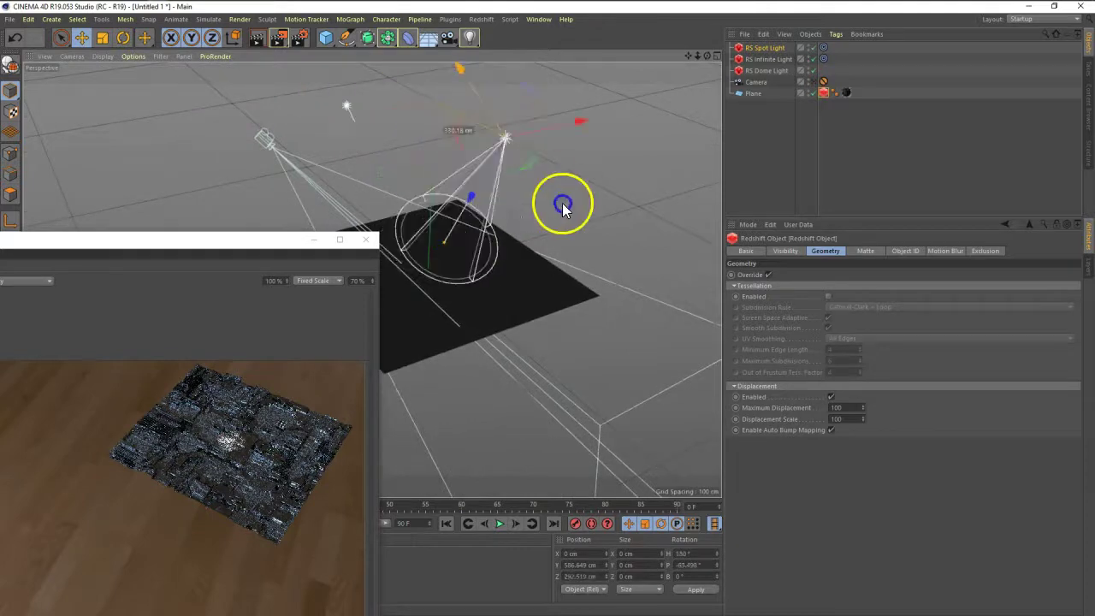
pyautogui.moveTo(595, 119); pyautogui.dragTo(544, 311)
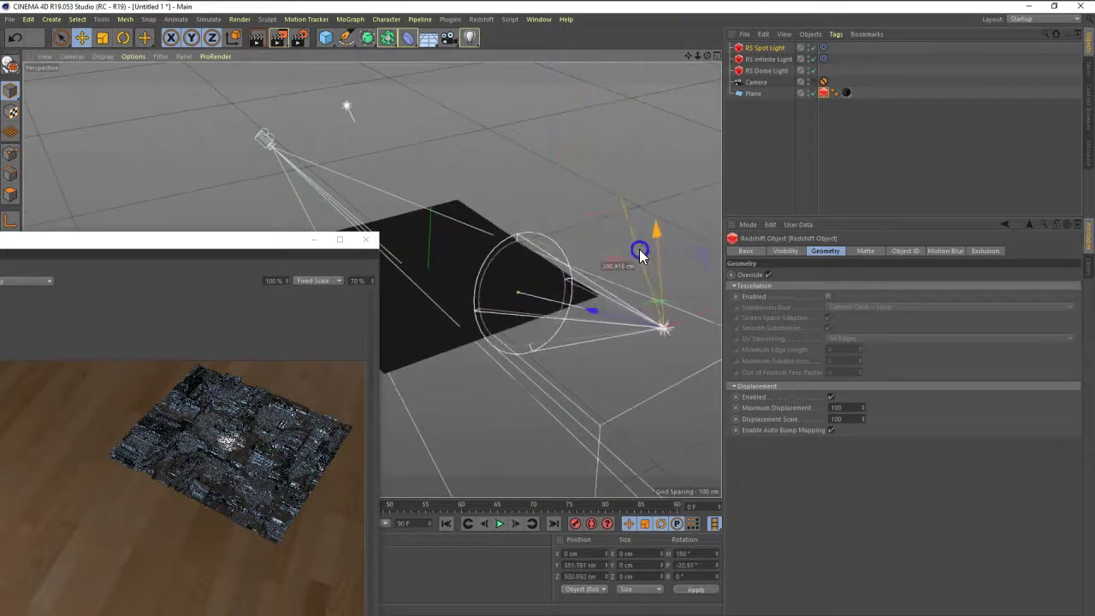
pyautogui.keyDown('alt'); pyautogui.moveTo(544, 311); pyautogui.dragTo(533, 294, button='right'); pyautogui.keyUp('alt')
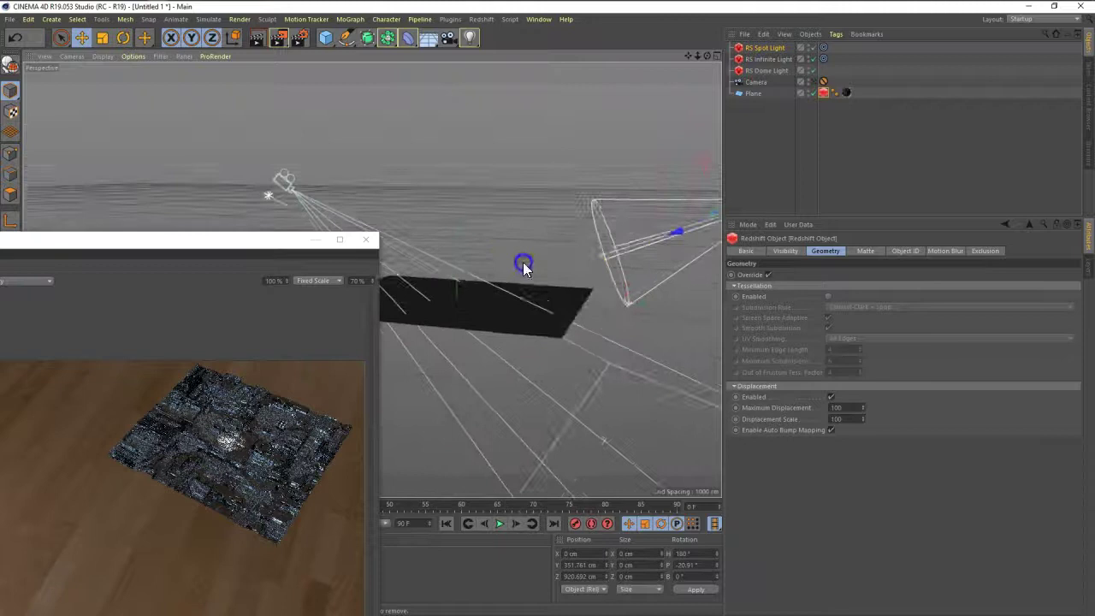
pyautogui.click(766, 48)
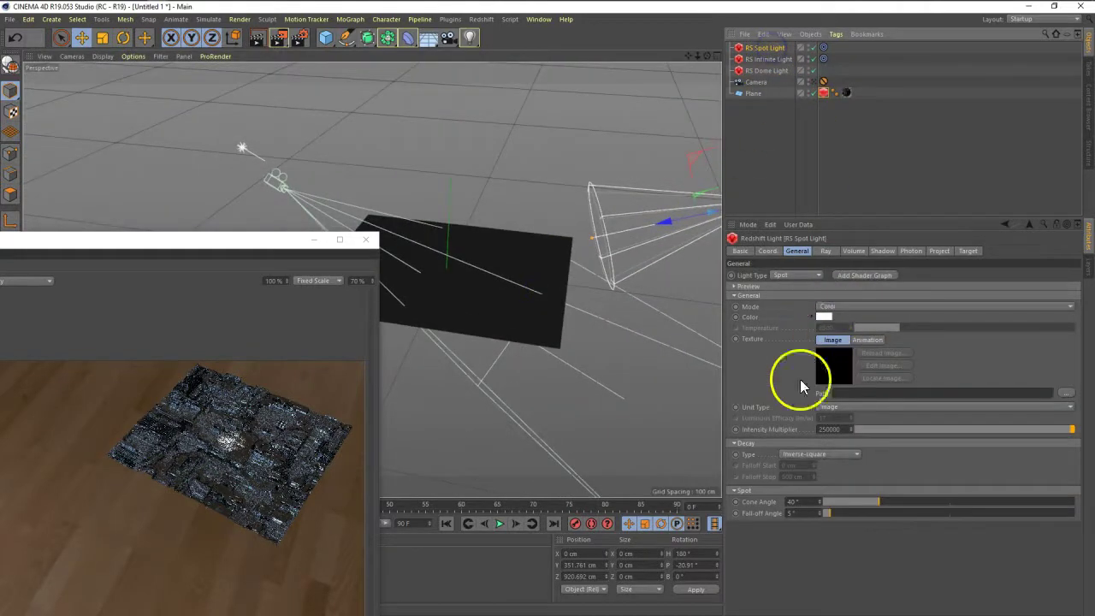
# - Raise the spot light's intensity multiplier and set a 54° cone with a 32° fall-off
pyautogui.moveTo(590, 238)
pyautogui.mouseDown()
pyautogui.moveTo(482, 252)
pyautogui.moveTo(465, 265)
pyautogui.moveTo(488, 272)
pyautogui.moveTo(437, 286)
pyautogui.moveTo(460, 279)
pyautogui.moveTo(443, 290)
pyautogui.moveTo(496, 334)
pyautogui.moveTo(572, 313)
pyautogui.moveTo(486, 327)
pyautogui.moveTo(505, 315)
pyautogui.mouseUp()
pyautogui.keyDown('alt'); pyautogui.moveTo(611, 289); pyautogui.dragTo(631, 281, button='middle'); pyautogui.keyUp('alt')
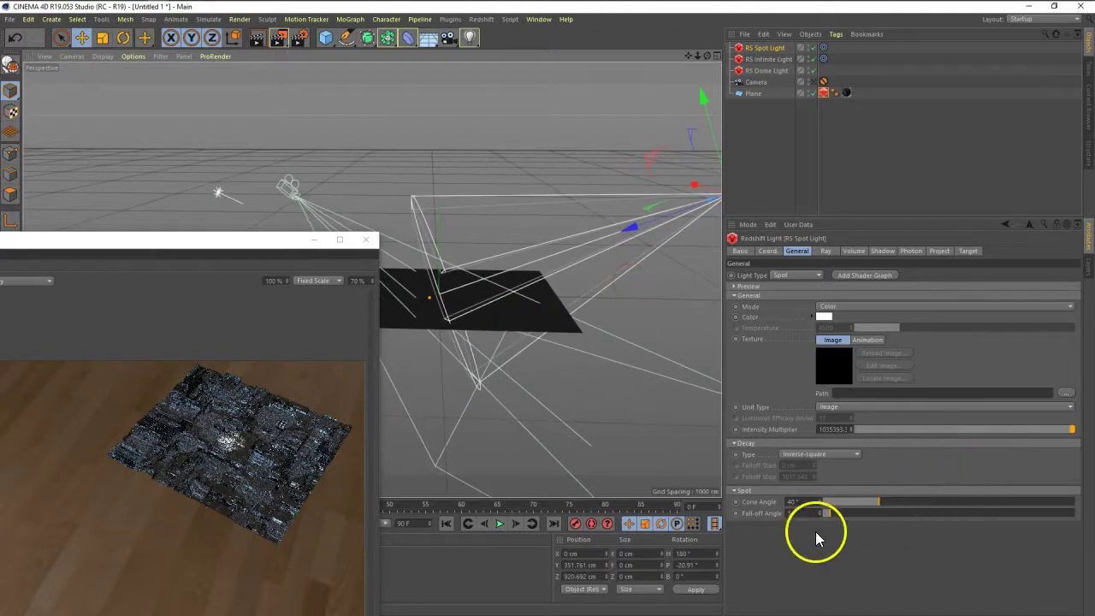
pyautogui.moveTo(877, 501)
pyautogui.mouseDown()
pyautogui.moveTo(837, 516)
pyautogui.moveTo(875, 503)
pyautogui.moveTo(839, 520)
pyautogui.moveTo(864, 519)
pyautogui.mouseUp()
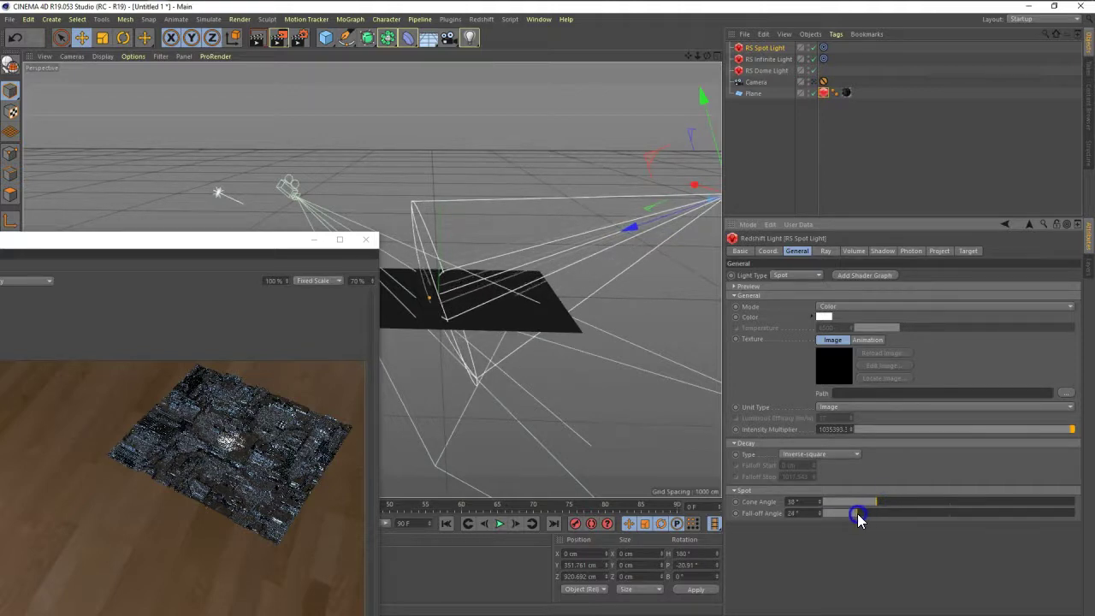
pyautogui.moveTo(566, 394)
pyautogui.keyDown('alt'); pyautogui.mouseDown()
pyautogui.moveTo(600, 303)
pyautogui.moveTo(630, 325)
pyautogui.moveTo(652, 321)
pyautogui.mouseUp(); pyautogui.keyUp('alt')
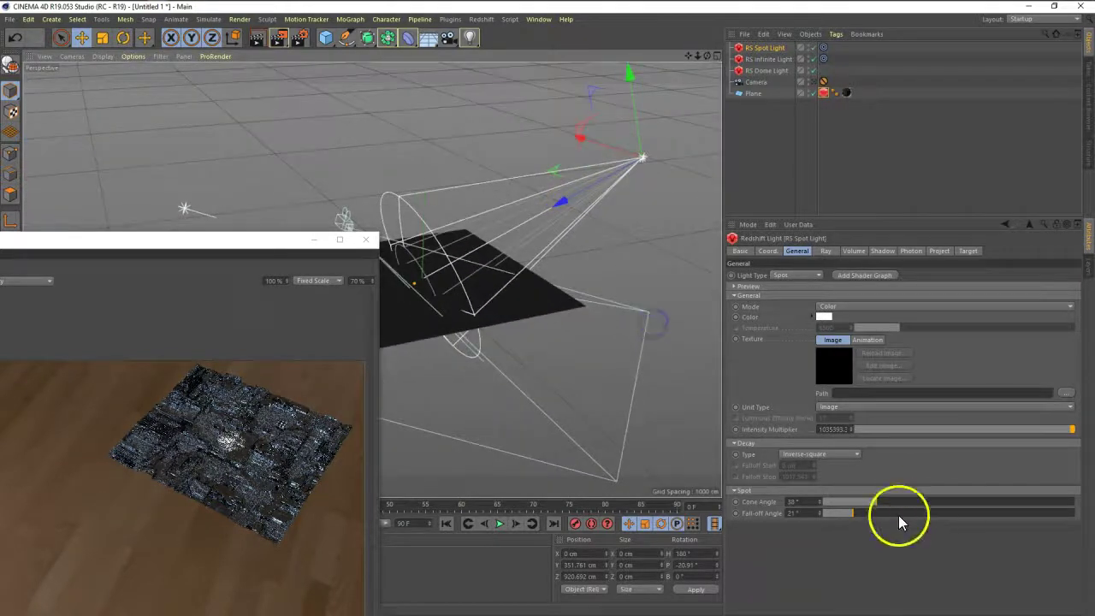
pyautogui.moveTo(882, 505)
pyautogui.mouseDown()
pyautogui.moveTo(912, 504)
pyautogui.moveTo(860, 508)
pyautogui.moveTo(899, 507)
pyautogui.moveTo(868, 515)
pyautogui.mouseUp()
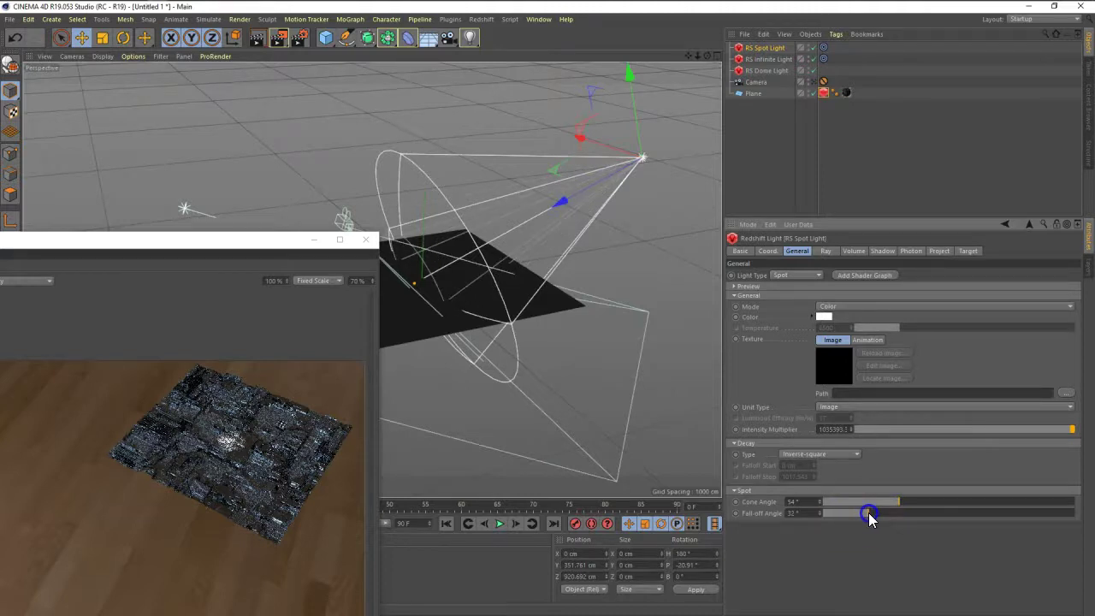
# - Start the Redshift IPR render while looking through the scene camera
pyautogui.click(821, 82)
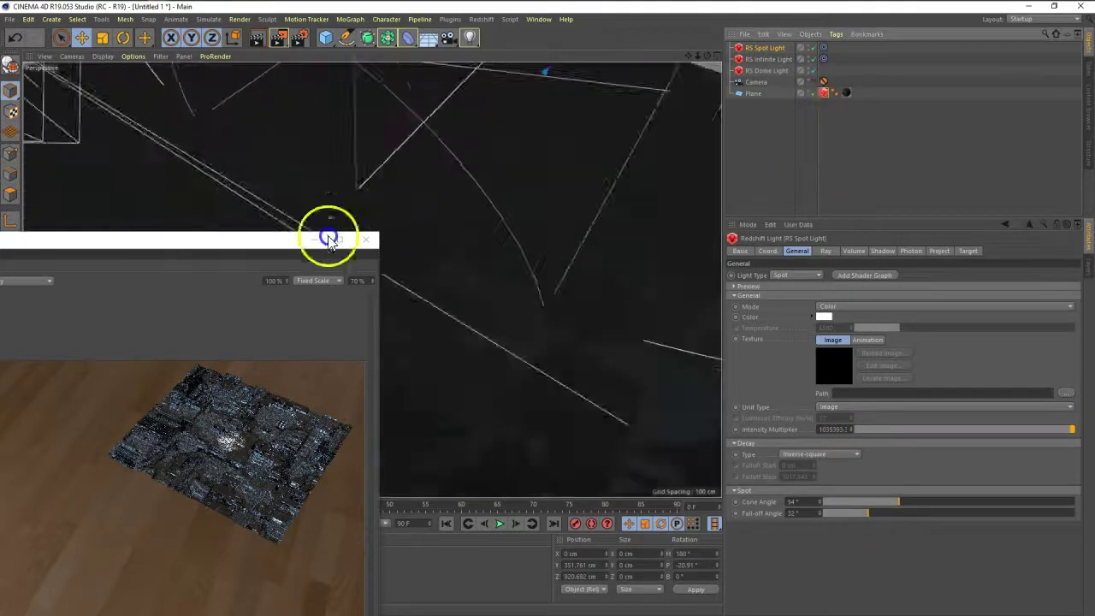
pyautogui.doubleClick(836, 92)
pyautogui.moveTo(841, 88); pyautogui.dragTo(773, 99)
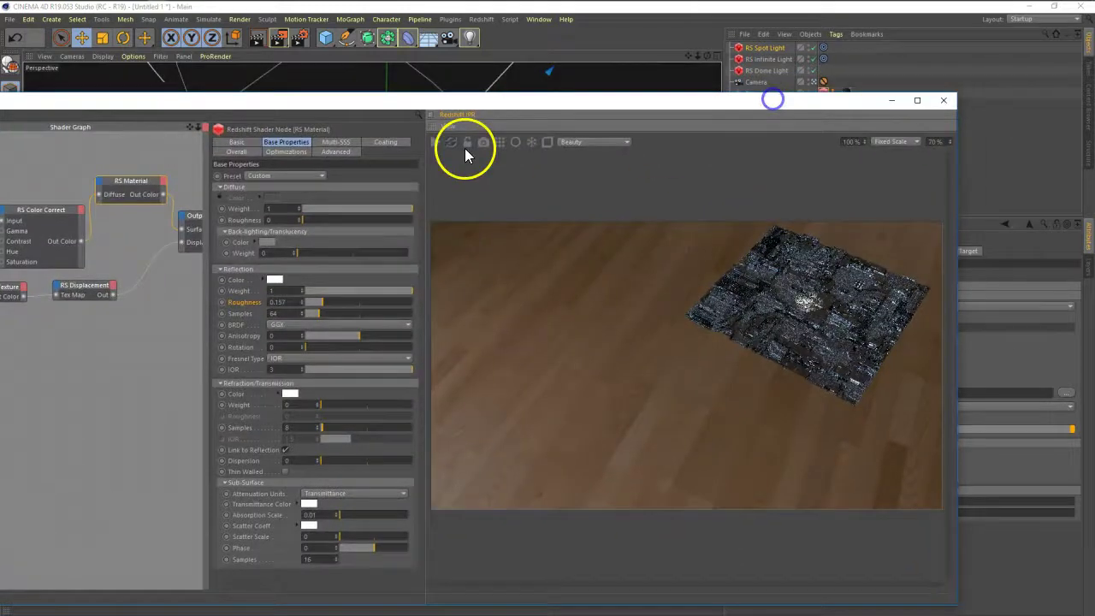
pyautogui.click(435, 141)
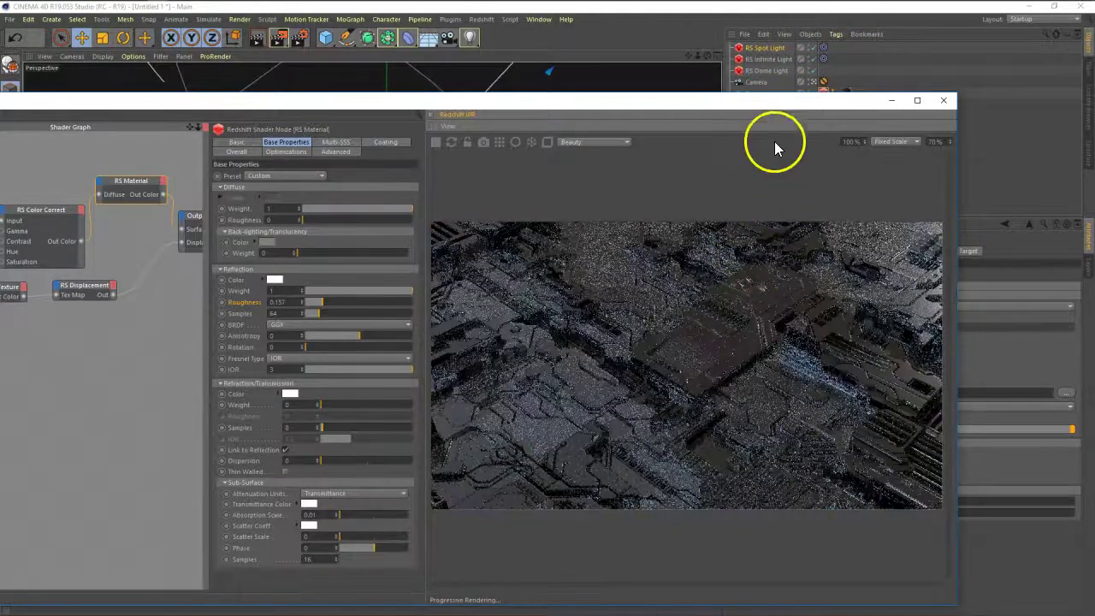
pyautogui.moveTo(776, 106); pyautogui.dragTo(377, 89)
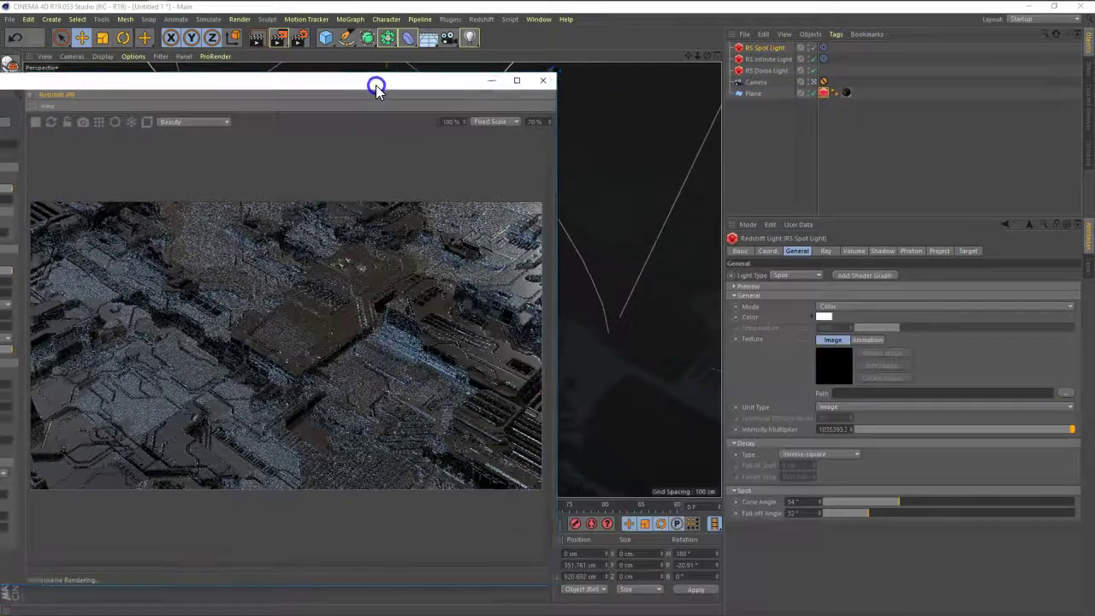
# - Colour the RS Spot Light red-orange with hue 9° and saturation 87%
pyautogui.click(824, 317)
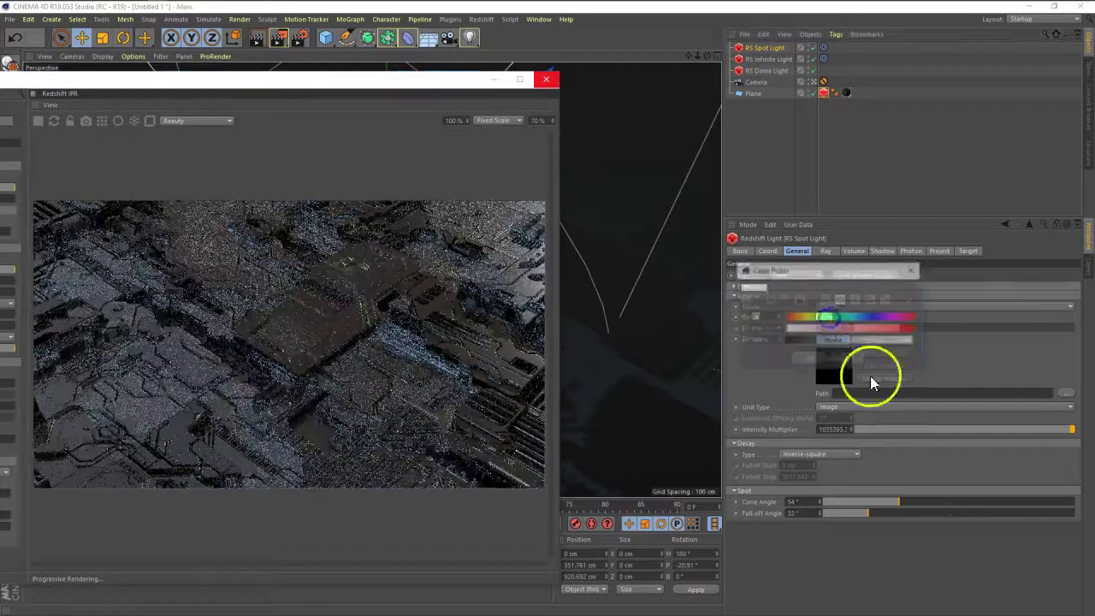
pyautogui.moveTo(820, 314); pyautogui.dragTo(790, 316)
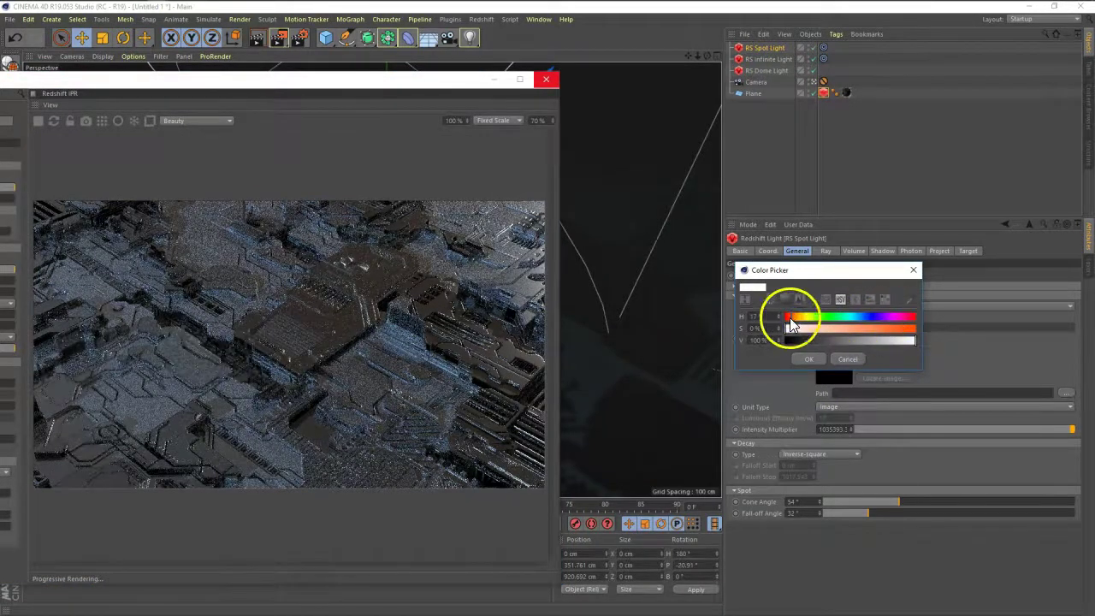
pyautogui.moveTo(871, 332); pyautogui.dragTo(897, 329)
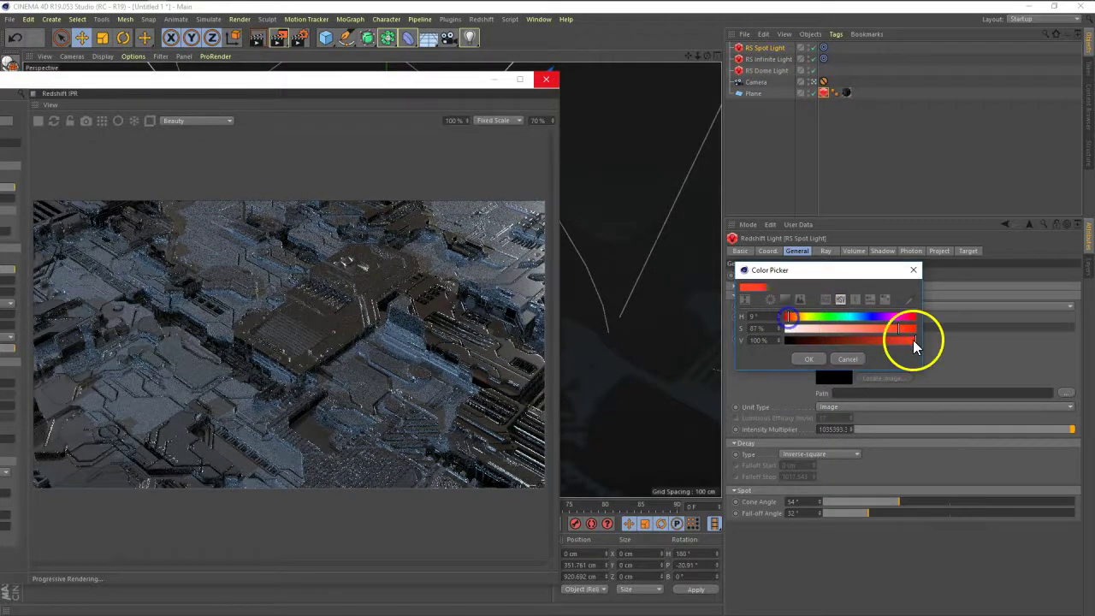
pyautogui.click(804, 359)
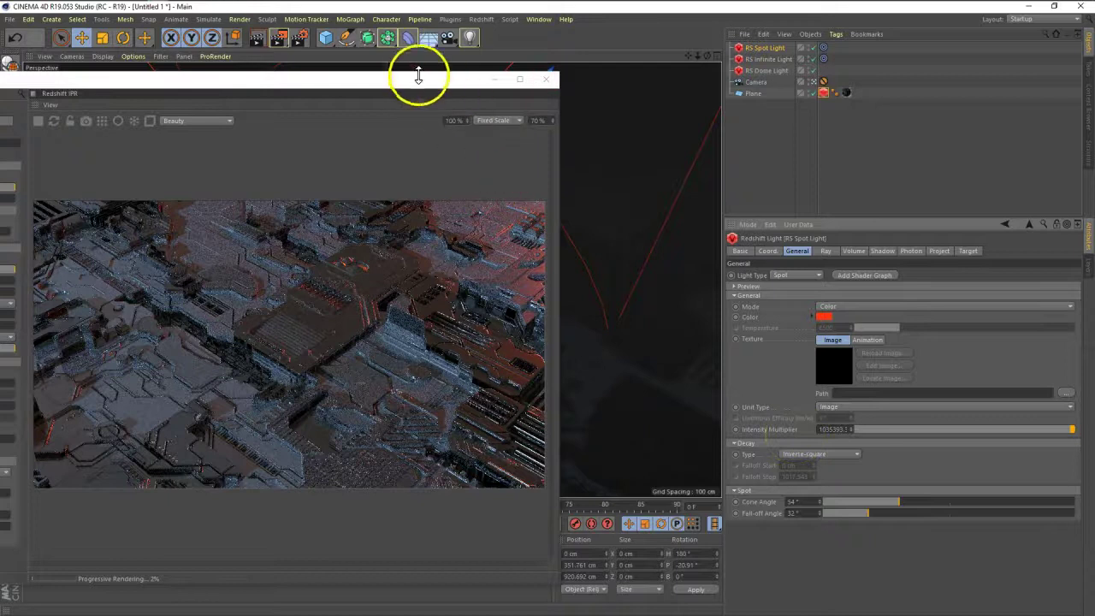
# - Raise and fine-tune the spot light's intensity while repositioning the render preview window
pyautogui.moveTo(409, 80); pyautogui.dragTo(518, 258)
pyautogui.moveTo(390, 246); pyautogui.dragTo(276, 291)
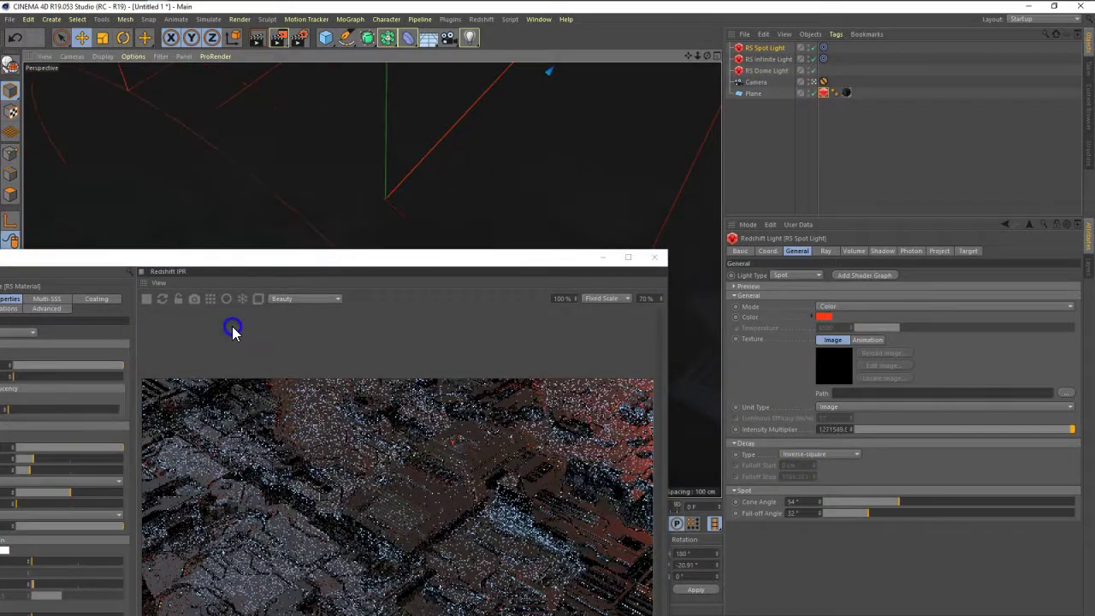
pyautogui.moveTo(391, 211)
pyautogui.mouseDown()
pyautogui.moveTo(268, 286)
pyautogui.moveTo(230, 326)
pyautogui.mouseUp()
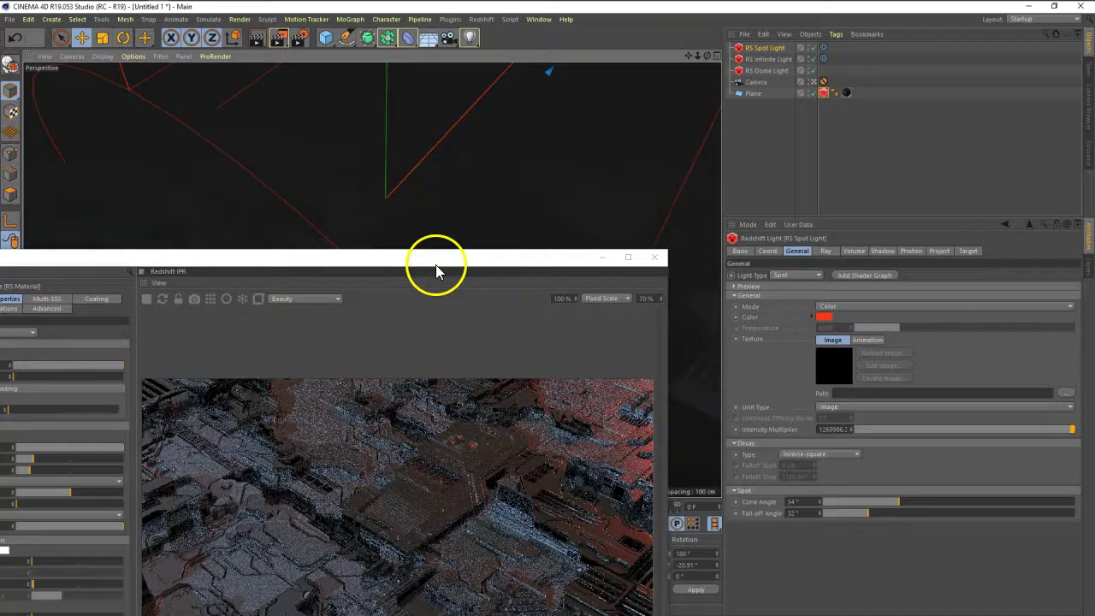
pyautogui.moveTo(435, 265)
pyautogui.mouseDown()
pyautogui.moveTo(516, 43)
pyautogui.moveTo(491, 40)
pyautogui.mouseUp()
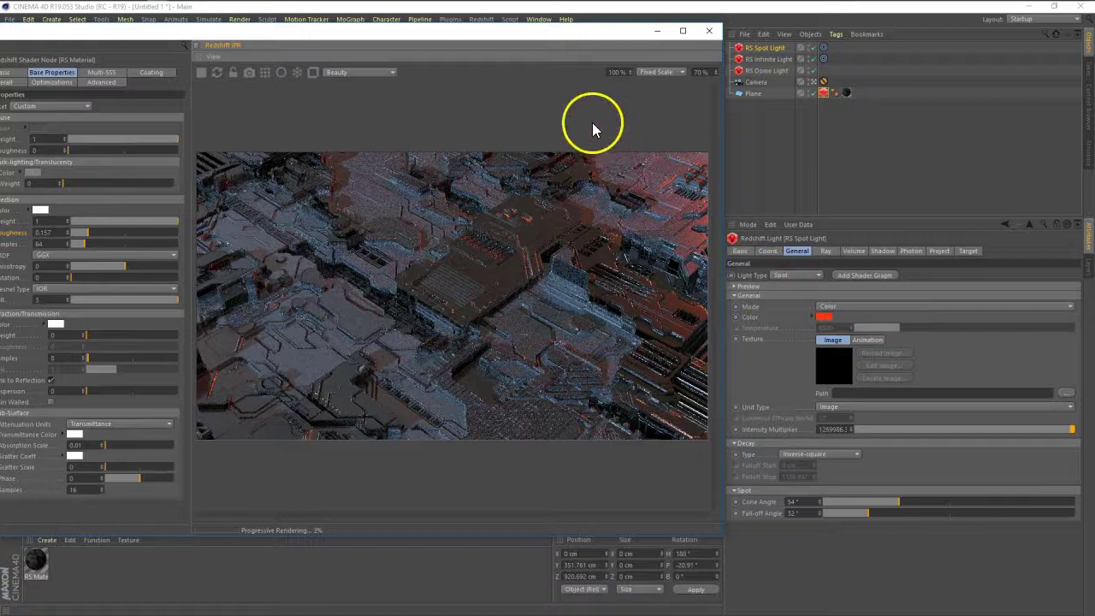
pyautogui.moveTo(542, 39); pyautogui.dragTo(517, 52)
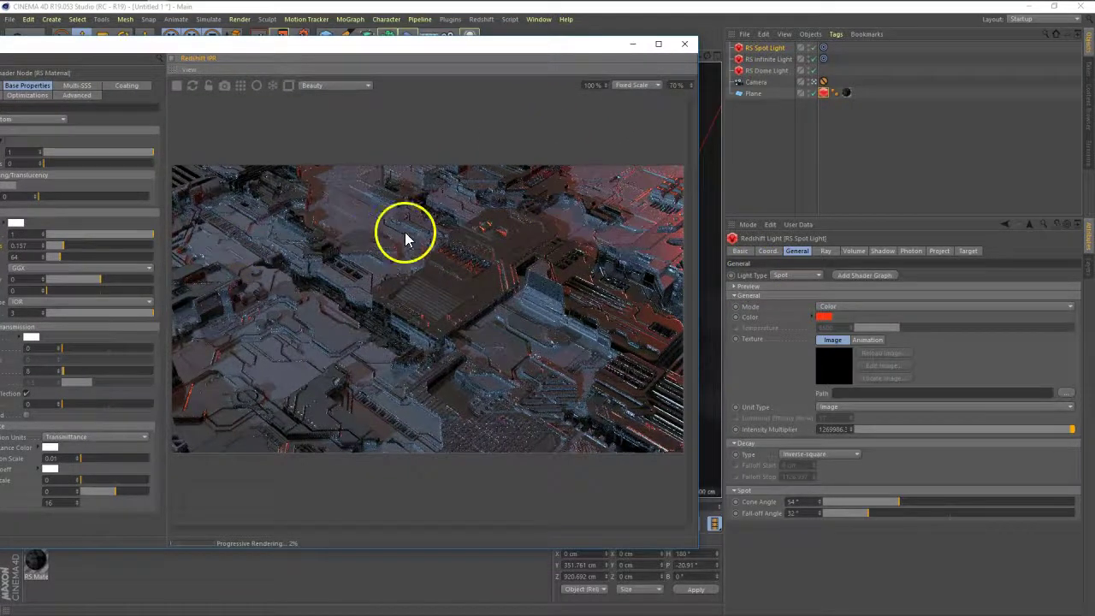
# - Switch off the dome and spot lights and set the infinite light intensity to 5
pyautogui.click(766, 70)
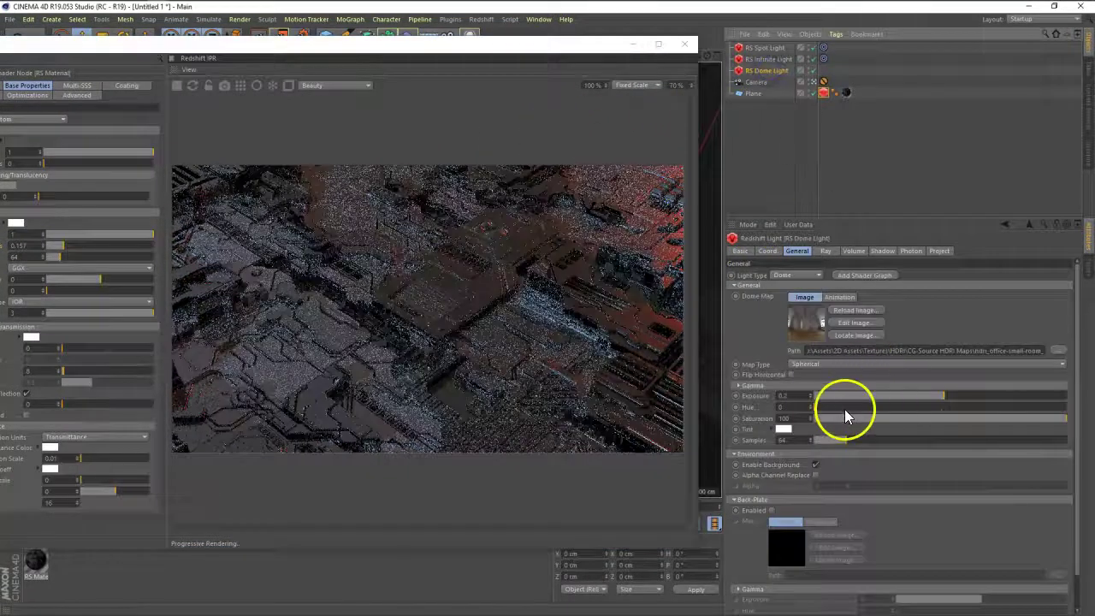
pyautogui.click(812, 71)
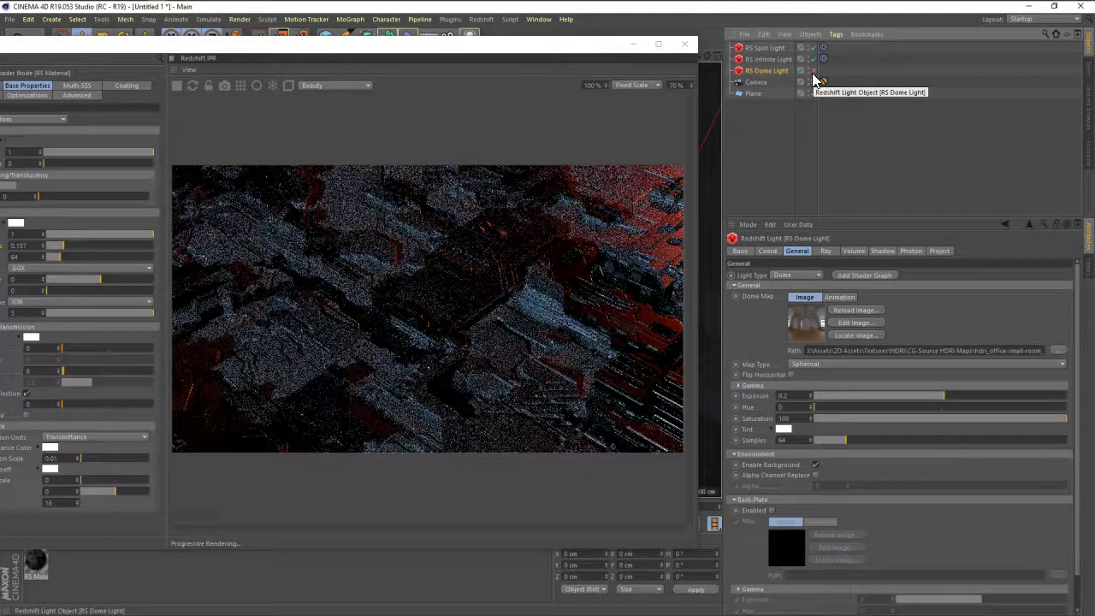
pyautogui.click(780, 59)
pyautogui.click(838, 432)
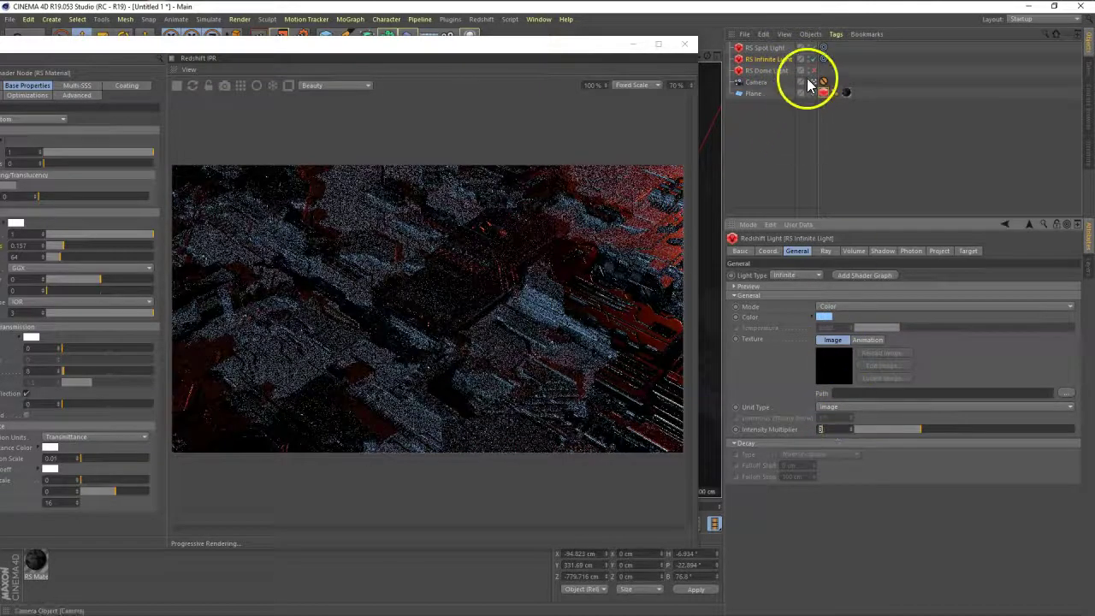
pyautogui.click(812, 47)
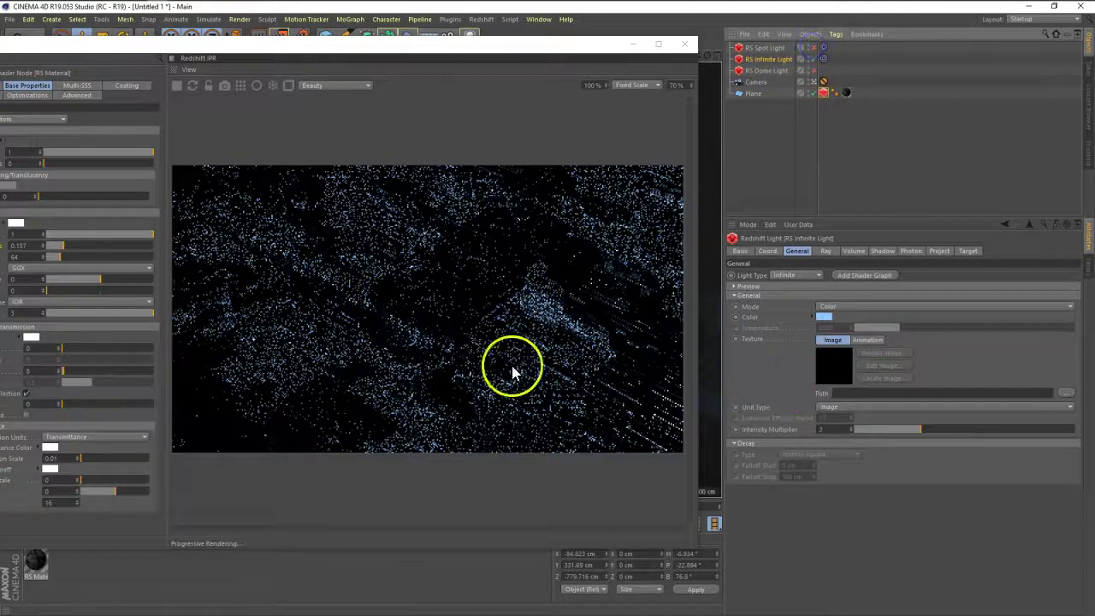
pyautogui.click(830, 431)
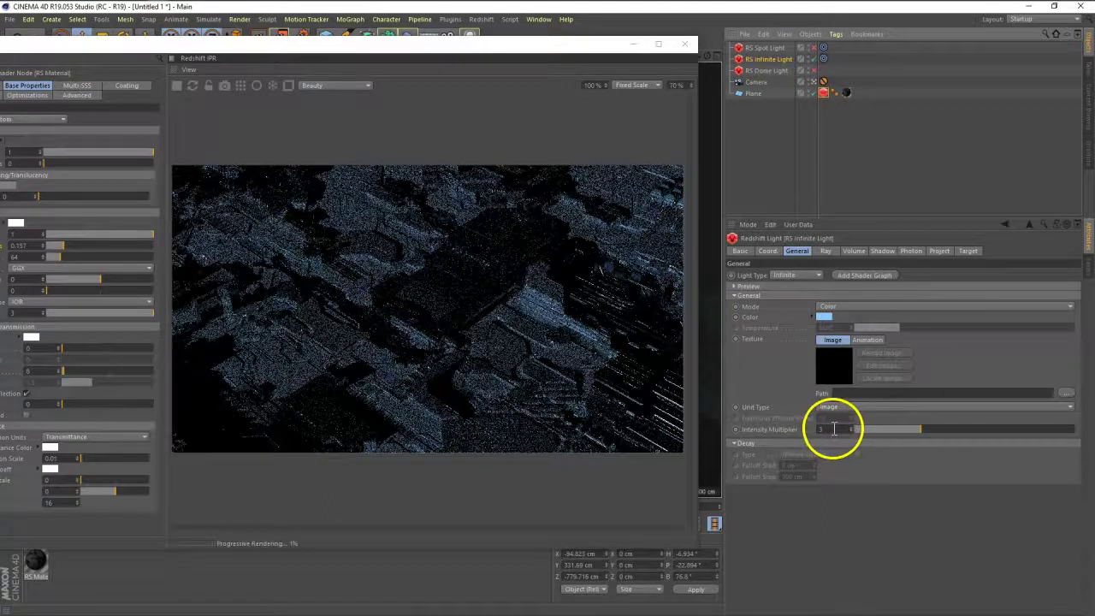
pyautogui.write('5')
pyautogui.press('Return')
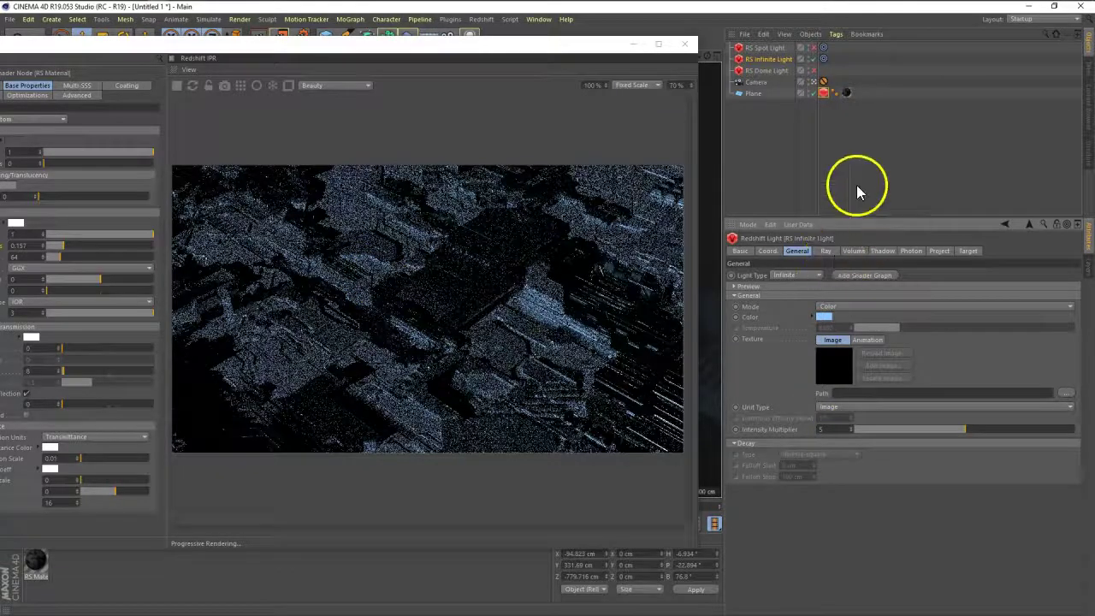
# - Turn the dome light back on and lower its exposure to 0.1
pyautogui.click(813, 70)
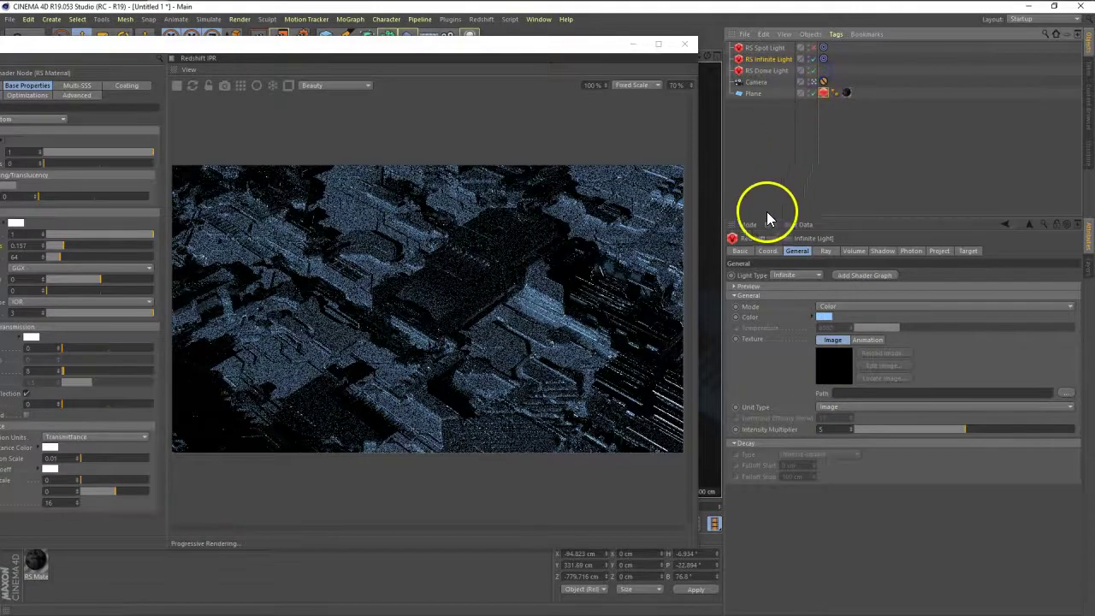
pyautogui.click(765, 70)
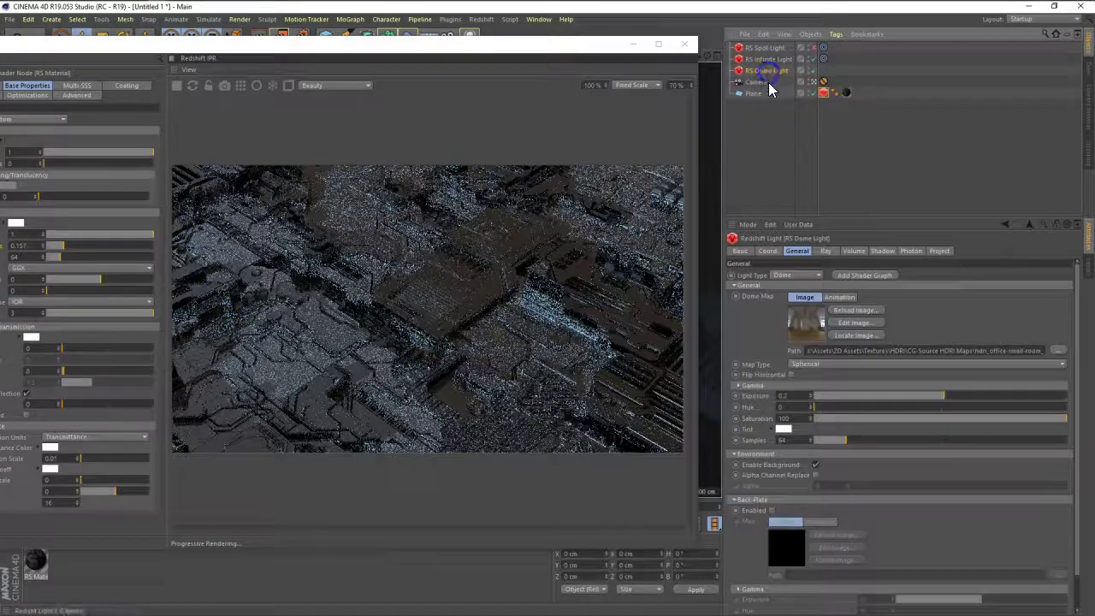
pyautogui.doubleClick(794, 398)
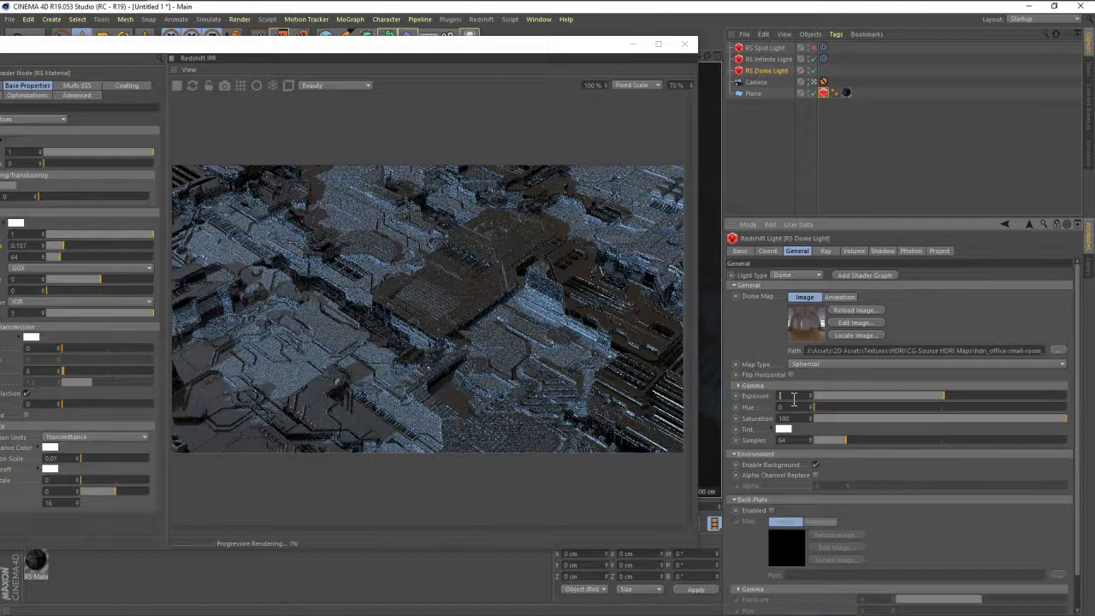
pyautogui.write('0.1')
pyautogui.press('Return')
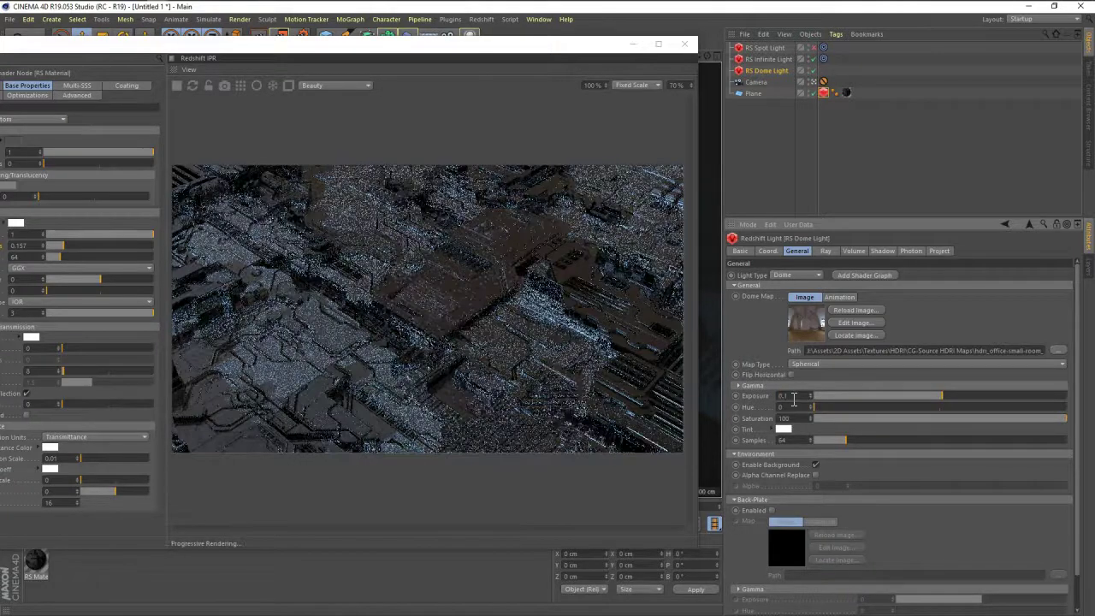
pyautogui.click(819, 403)
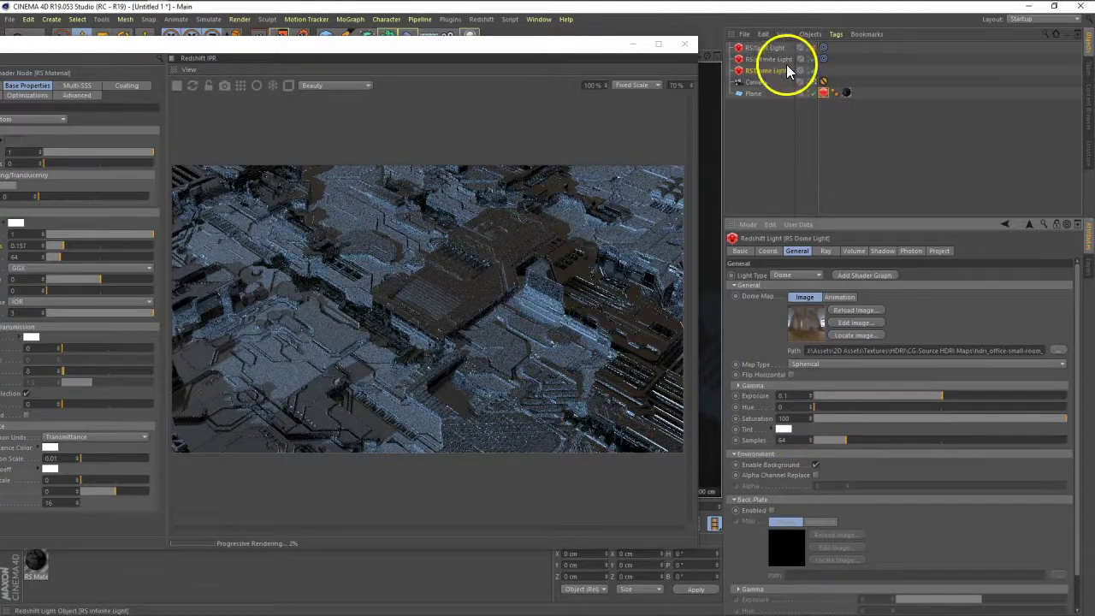
# - Set the infinite light intensity multiplier to 3 and re-enable the red spot light
pyautogui.click(767, 59)
pyautogui.doubleClick(839, 430)
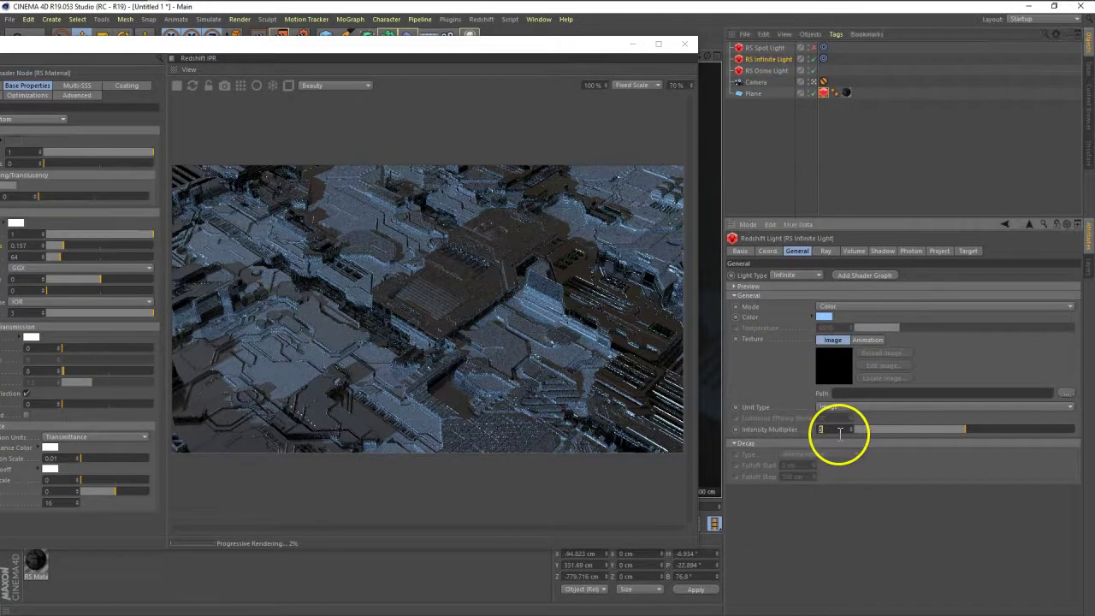
pyautogui.write('3')
pyautogui.press('Return')
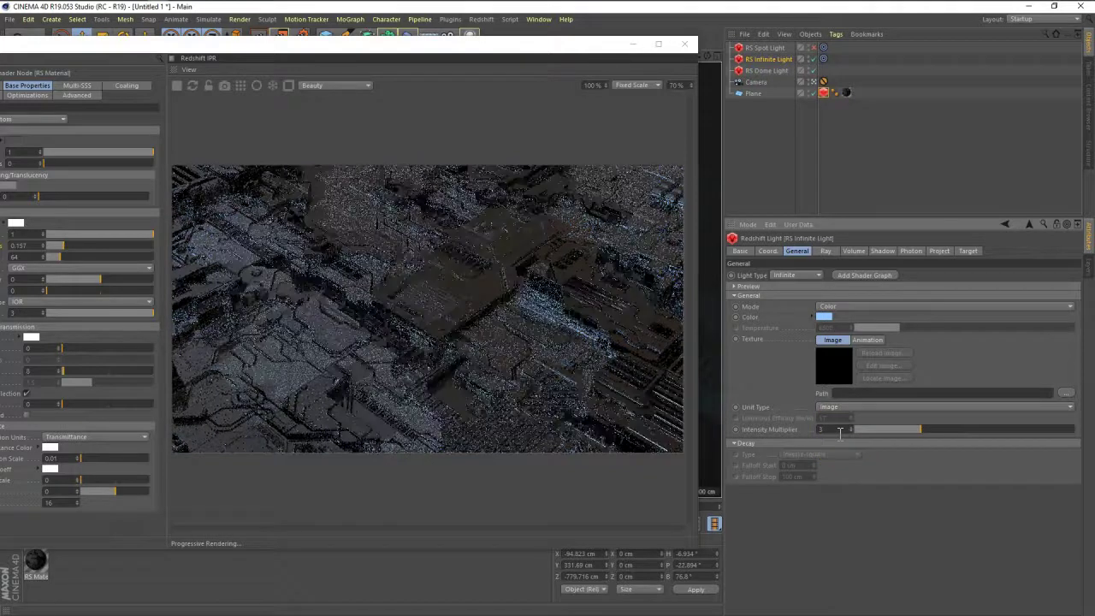
pyautogui.click(770, 48)
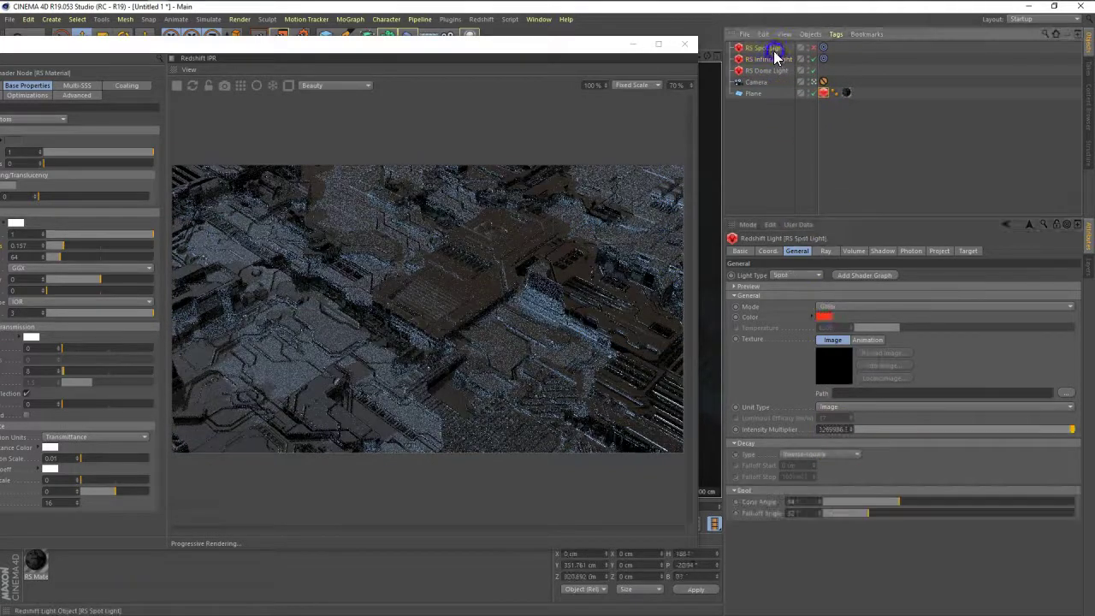
pyautogui.click(811, 47)
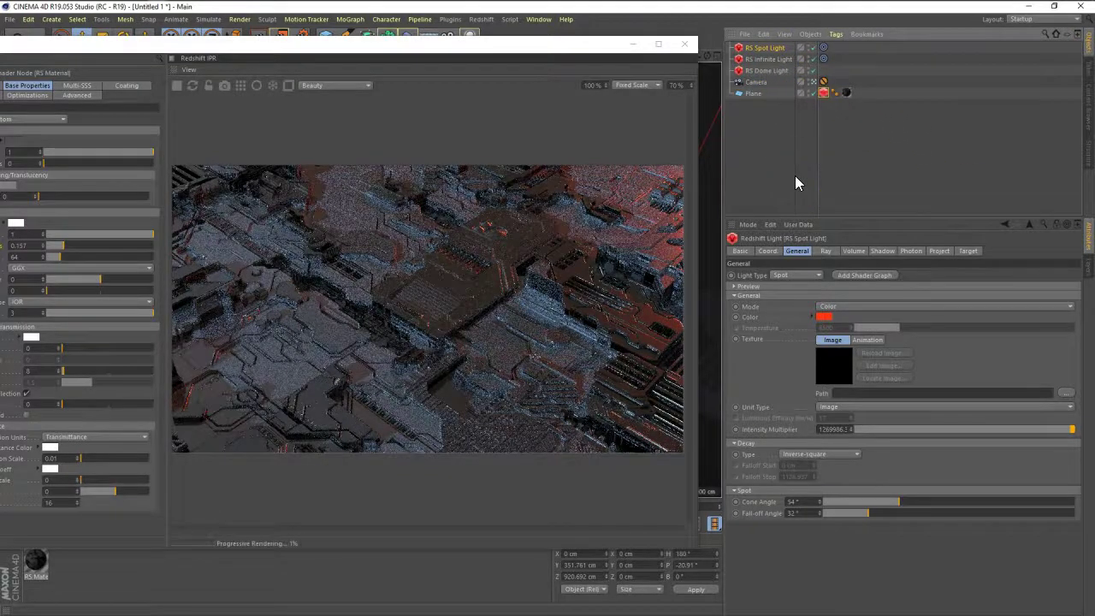
# - Shift the IPR window aside and insert a 400 × 400 cm Plane.1 from the primitives palette
pyautogui.moveTo(379, 44)
pyautogui.mouseDown()
pyautogui.moveTo(689, 57)
pyautogui.moveTo(668, 55)
pyautogui.mouseUp()
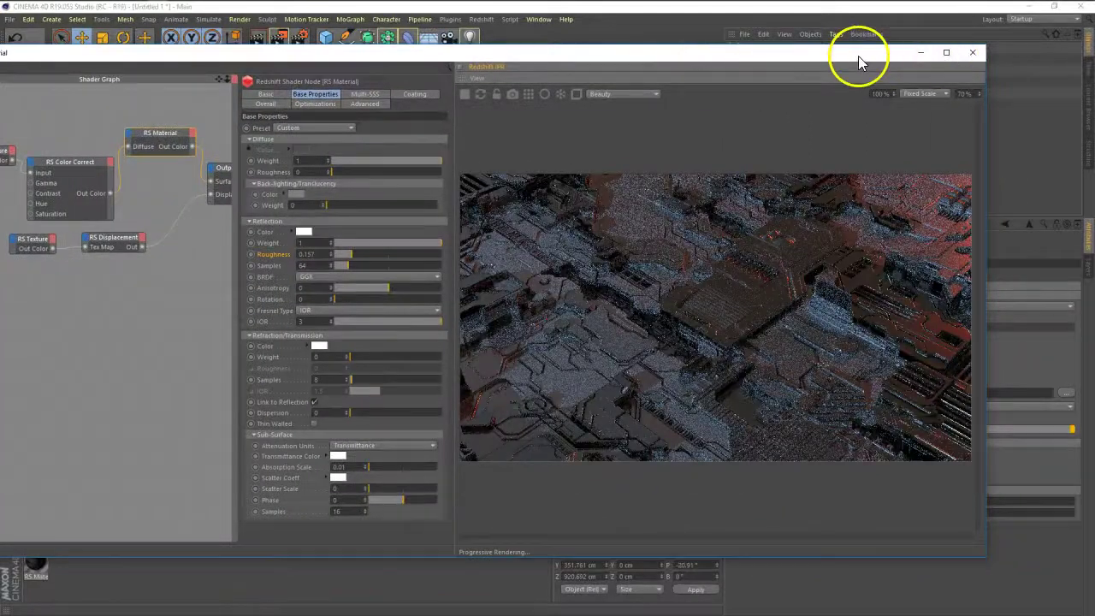
pyautogui.moveTo(858, 55); pyautogui.dragTo(590, 69)
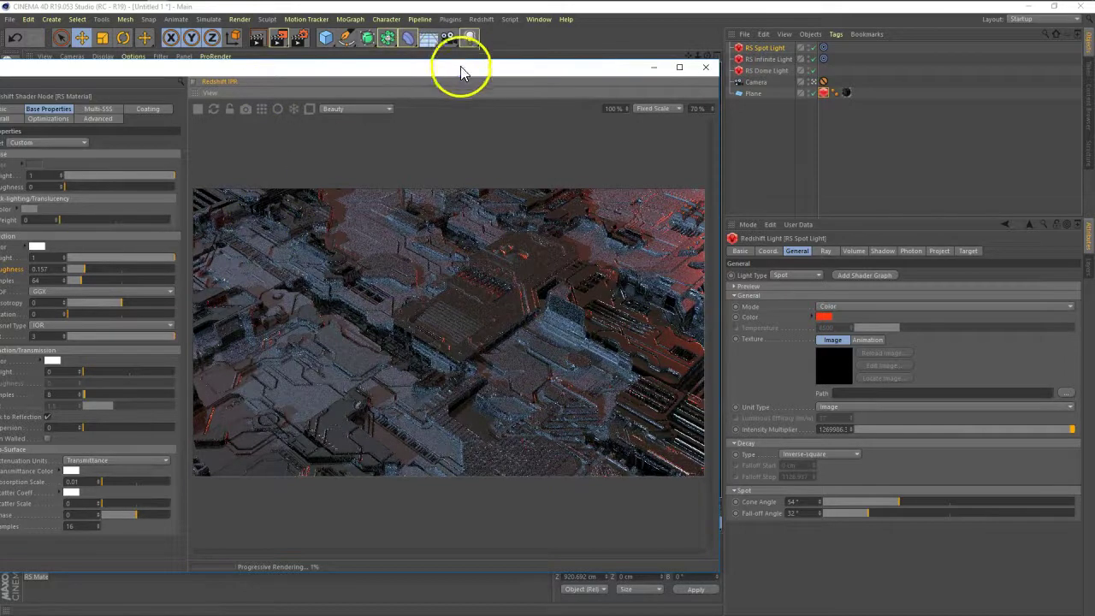
pyautogui.moveTo(461, 71); pyautogui.dragTo(385, 85)
pyautogui.click(480, 19)
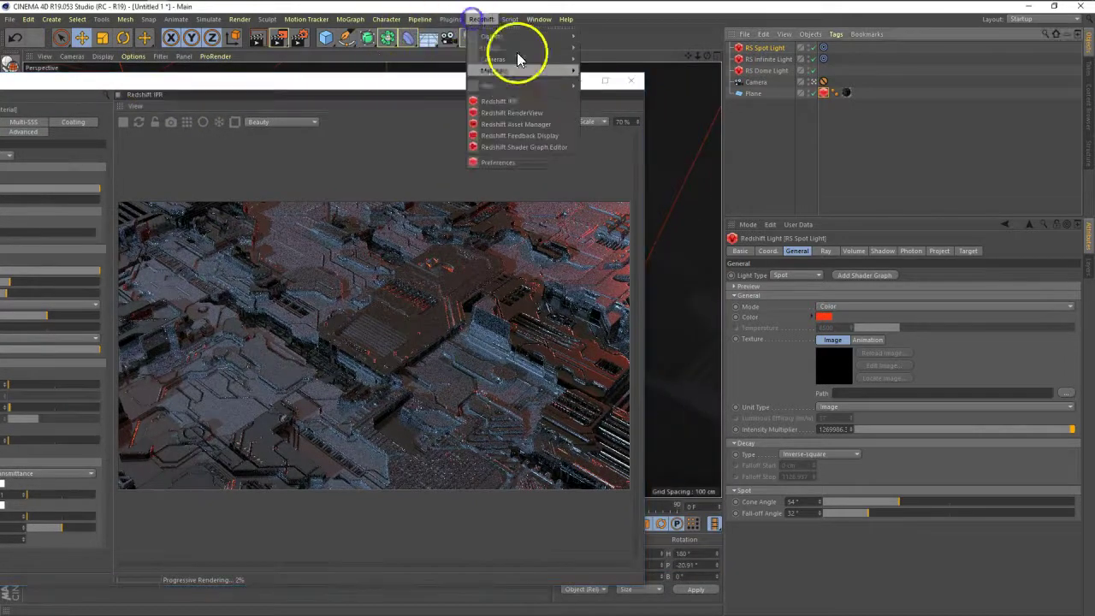
pyautogui.click(751, 147)
pyautogui.moveTo(326, 39)
pyautogui.mouseDown()
pyautogui.moveTo(429, 83)
pyautogui.moveTo(308, 126)
pyautogui.moveTo(283, 407)
pyautogui.mouseUp()
# - Raise Plane.1 above the ground and stand it upright with +Z orientation
pyautogui.click(814, 95)
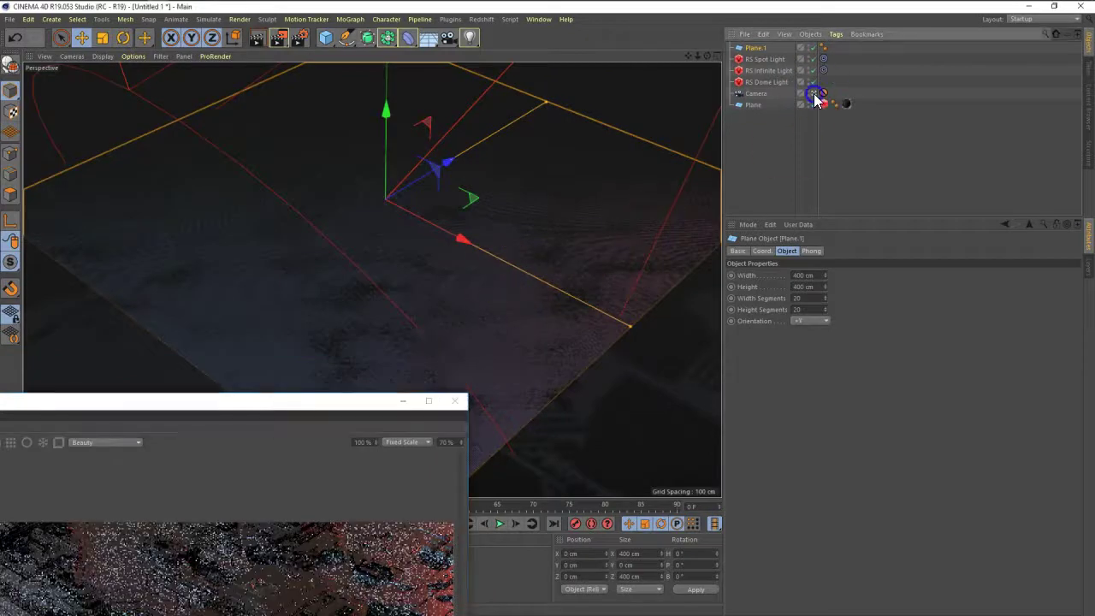
pyautogui.click(423, 249)
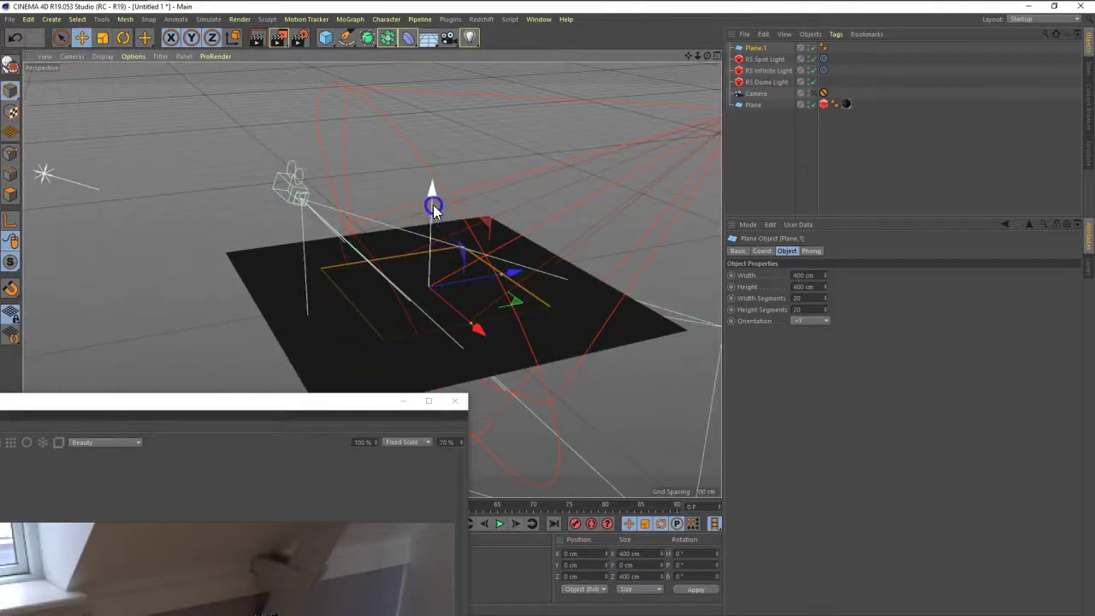
pyautogui.moveTo(433, 205); pyautogui.dragTo(437, 162)
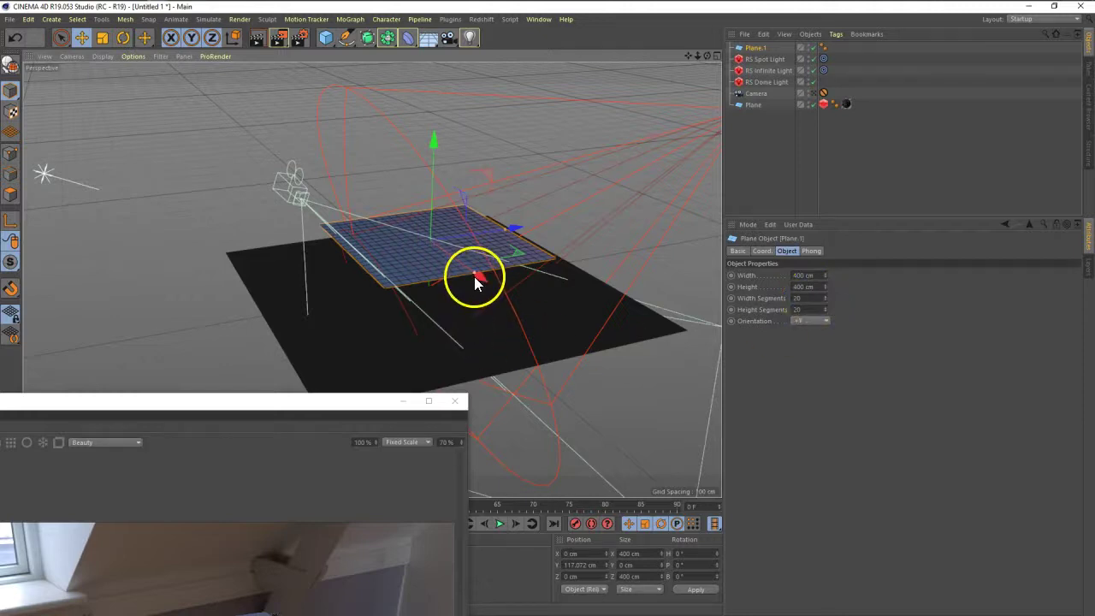
pyautogui.moveTo(475, 278); pyautogui.dragTo(445, 266)
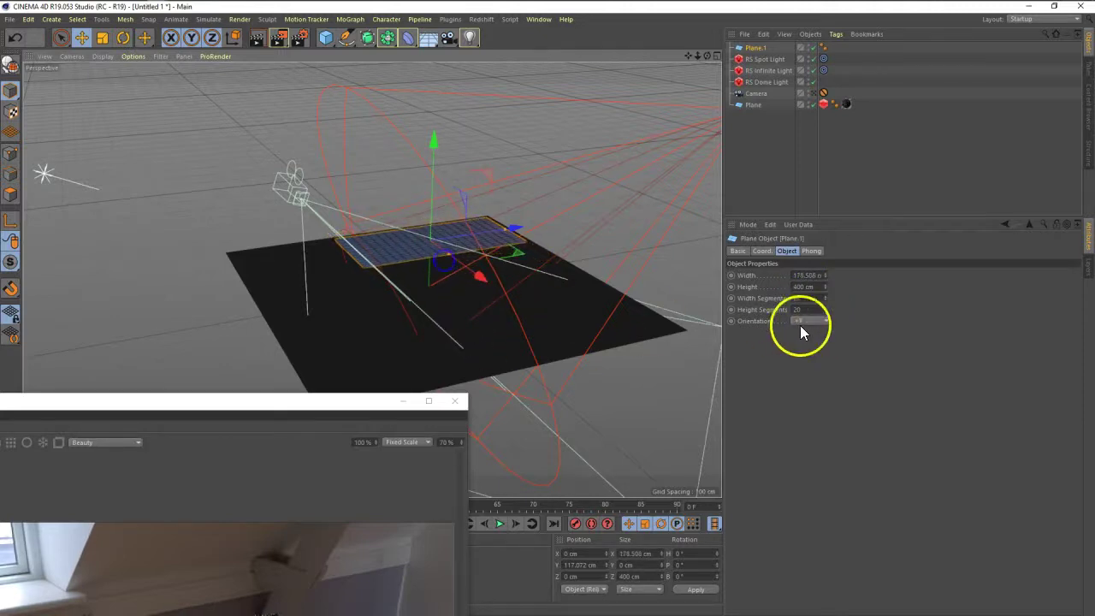
pyautogui.click(824, 323)
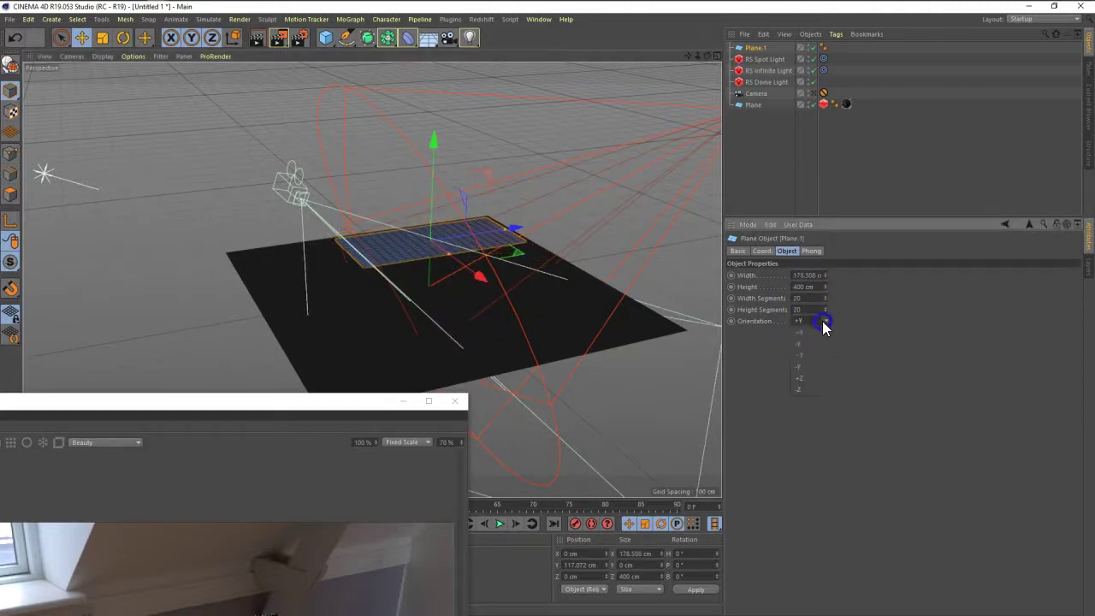
pyautogui.click(814, 378)
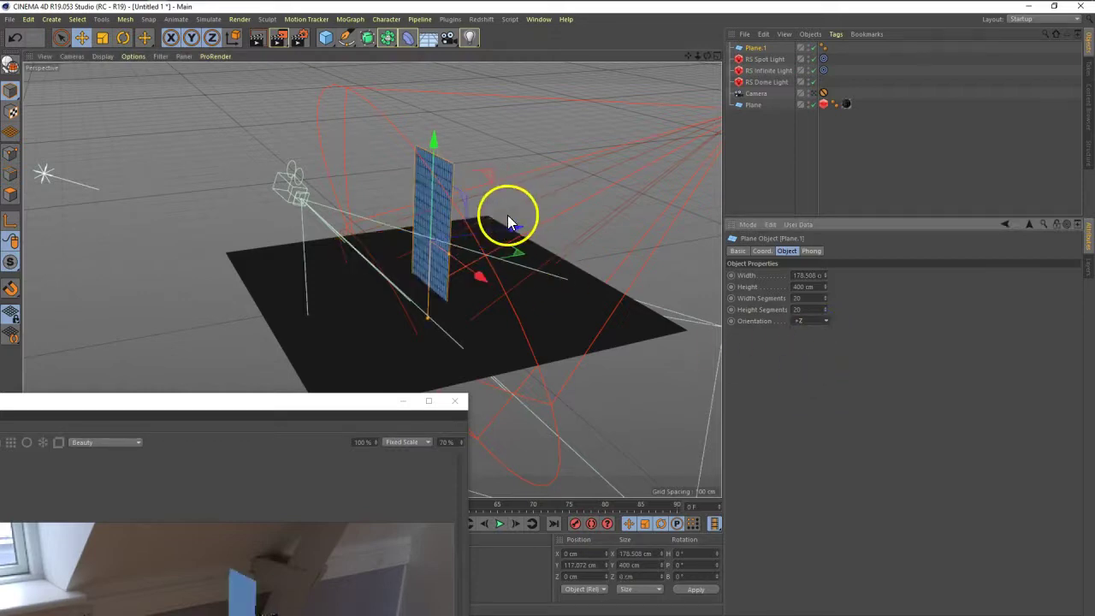
# - Tilt Plane.1 about 31° and move it to Y 202 cm, Z 331 cm
pyautogui.click(123, 38)
pyautogui.click(390, 208)
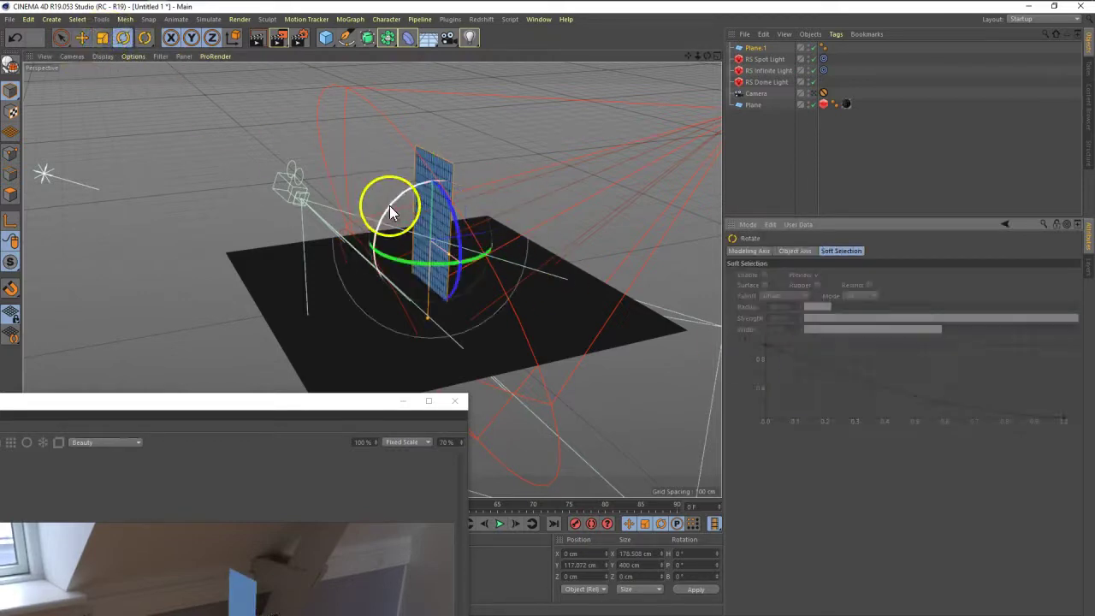
pyautogui.moveTo(390, 209)
pyautogui.mouseDown()
pyautogui.moveTo(371, 235)
pyautogui.moveTo(177, 109)
pyautogui.mouseUp()
pyautogui.click(81, 37)
pyautogui.moveTo(410, 257)
pyautogui.keyDown('alt'); pyautogui.mouseDown()
pyautogui.moveTo(526, 273)
pyautogui.moveTo(513, 269)
pyautogui.mouseUp(); pyautogui.keyUp('alt')
pyautogui.moveTo(501, 196); pyautogui.dragTo(598, 142)
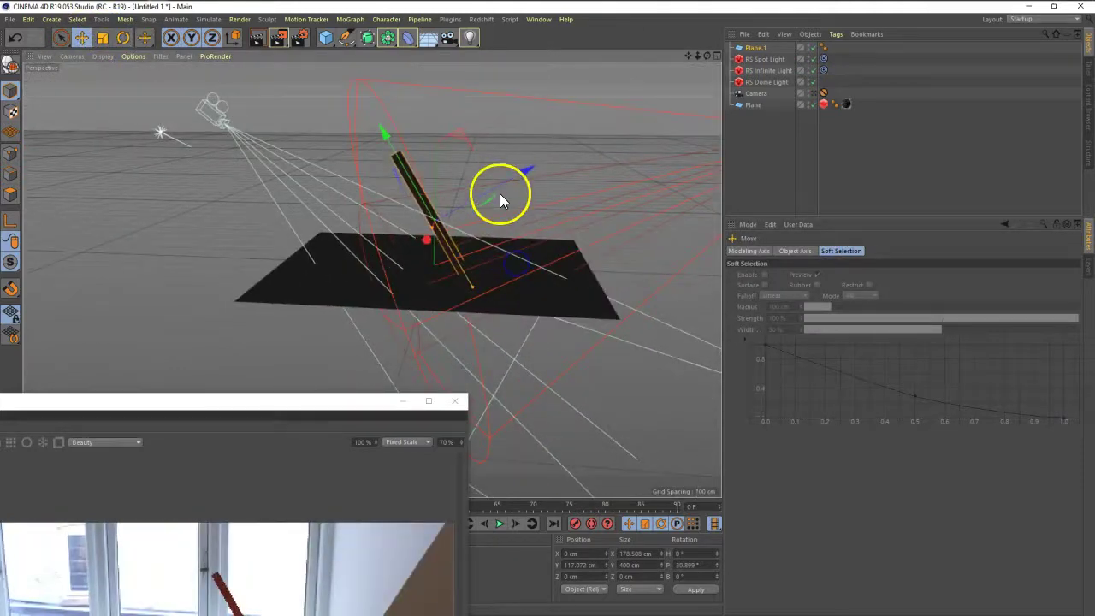
pyautogui.moveTo(525, 292)
pyautogui.keyDown('alt'); pyautogui.mouseDown()
pyautogui.moveTo(588, 147)
pyautogui.moveTo(587, 123)
pyautogui.mouseUp(); pyautogui.keyUp('alt')
pyautogui.moveTo(488, 76); pyautogui.dragTo(503, 105)
# - Adjust Plane.1's width along X to about 274 cm
pyautogui.click(534, 177)
pyautogui.moveTo(555, 193)
pyautogui.mouseDown()
pyautogui.moveTo(585, 201)
pyautogui.moveTo(533, 224)
pyautogui.mouseUp()
pyautogui.moveTo(616, 200); pyautogui.dragTo(594, 200)
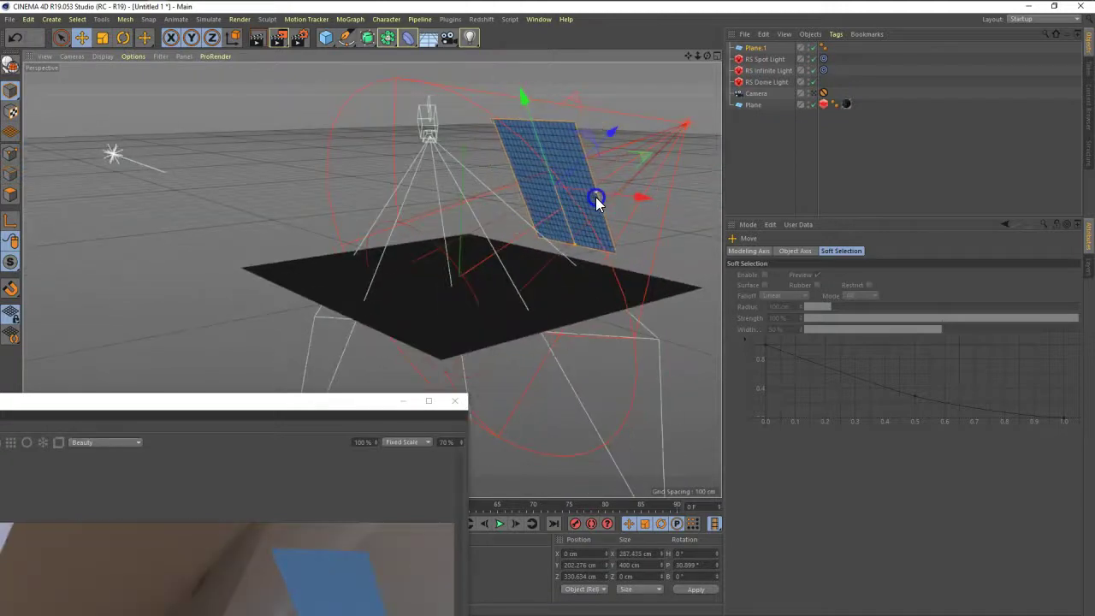
pyautogui.click(764, 48)
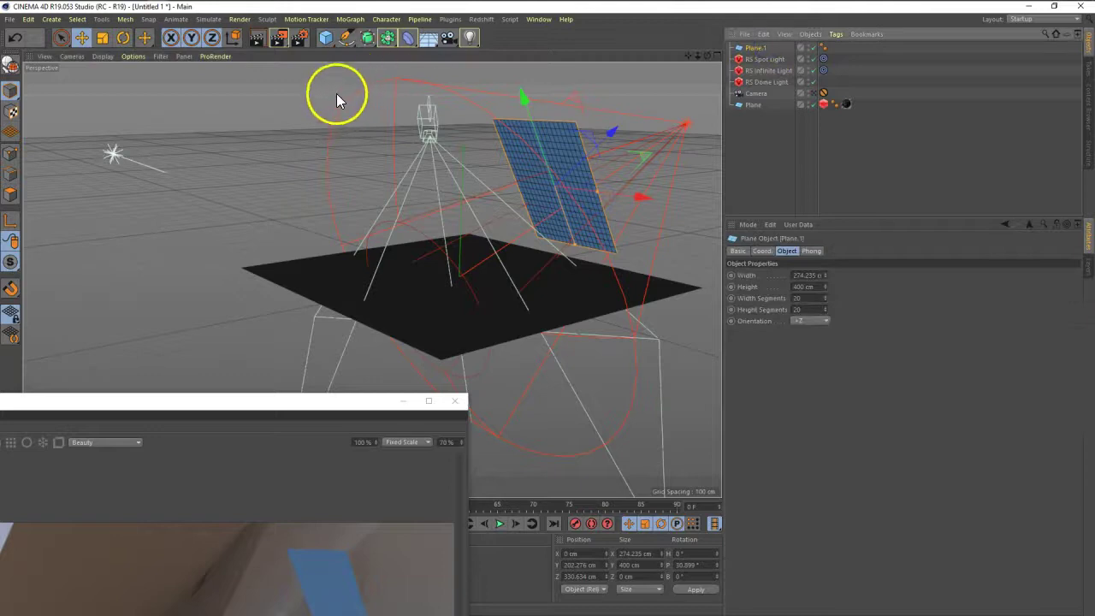
# - Add an Atom Array object and put Plane.1 inside it
pyautogui.moveTo(383, 52); pyautogui.dragTo(555, 84)
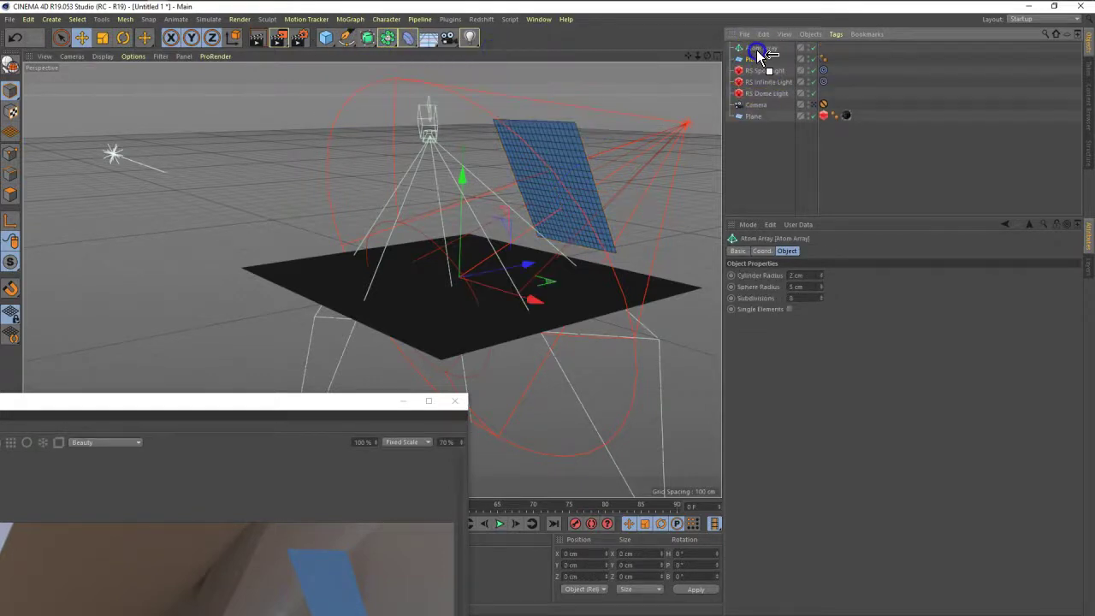
pyautogui.moveTo(756, 60); pyautogui.dragTo(760, 49)
pyautogui.keyDown('alt'); pyautogui.moveTo(614, 187); pyautogui.dragTo(538, 220); pyautogui.keyUp('alt')
pyautogui.moveTo(538, 219)
pyautogui.keyDown('alt'); pyautogui.mouseDown(button='right')
pyautogui.moveTo(567, 214)
pyautogui.moveTo(539, 241)
pyautogui.moveTo(501, 208)
pyautogui.mouseUp(button='right'); pyautogui.keyUp('alt')
pyautogui.moveTo(501, 208)
pyautogui.keyDown('alt'); pyautogui.mouseDown()
pyautogui.moveTo(592, 196)
pyautogui.moveTo(555, 176)
pyautogui.moveTo(605, 178)
pyautogui.moveTo(586, 183)
pyautogui.moveTo(616, 171)
pyautogui.moveTo(573, 176)
pyautogui.mouseUp(); pyautogui.keyUp('alt')
# - Set Plane.1's width and height segments to 10 each
pyautogui.click(770, 58)
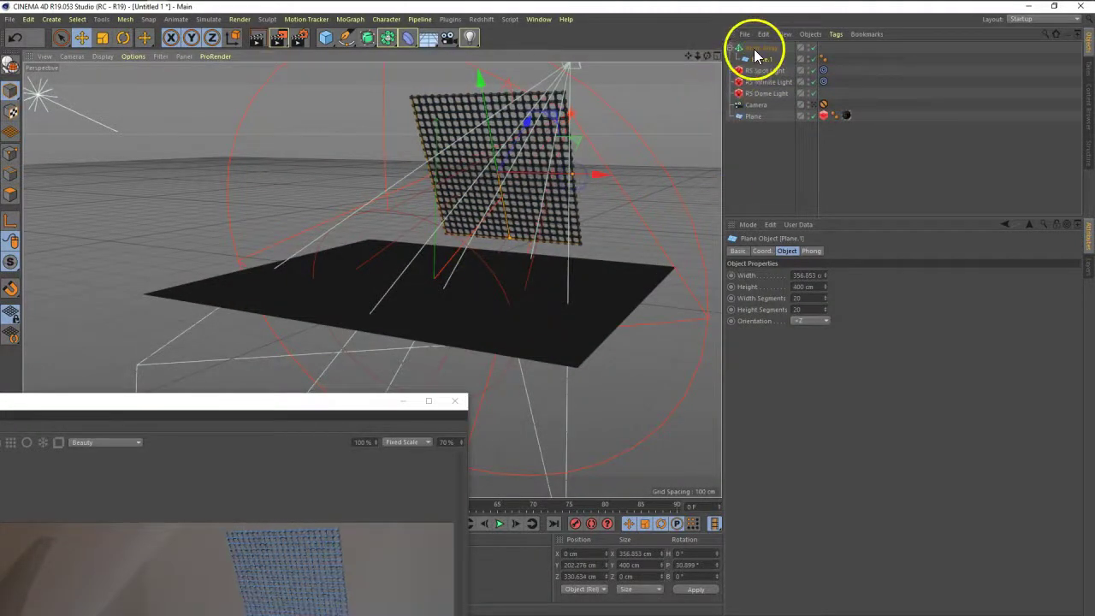
pyautogui.click(808, 297)
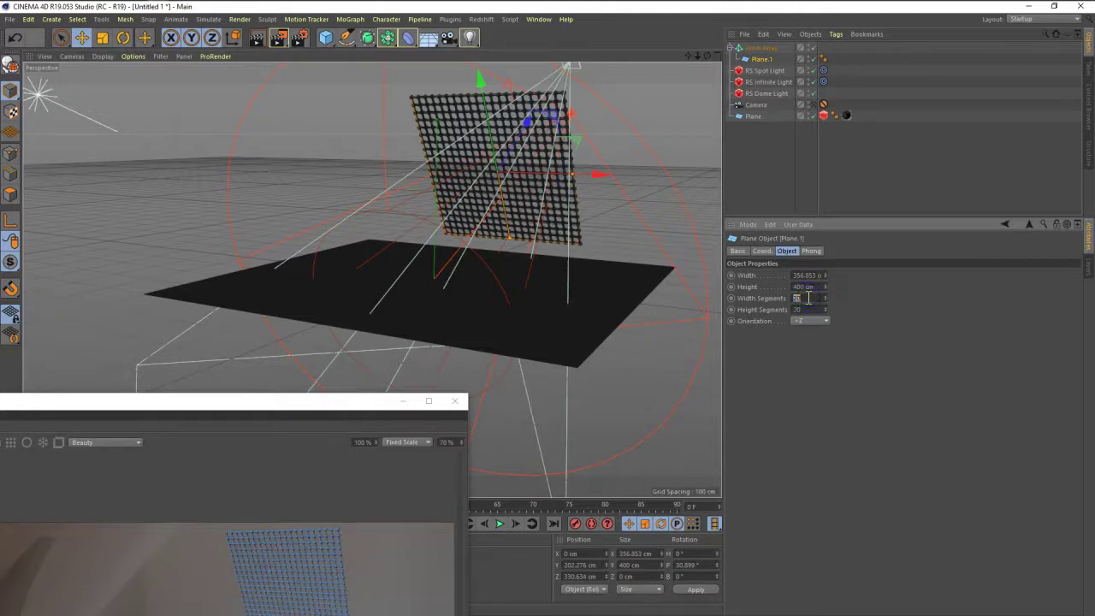
pyautogui.write('10')
pyautogui.press('Tab')
pyautogui.write('10')
pyautogui.press('Return')
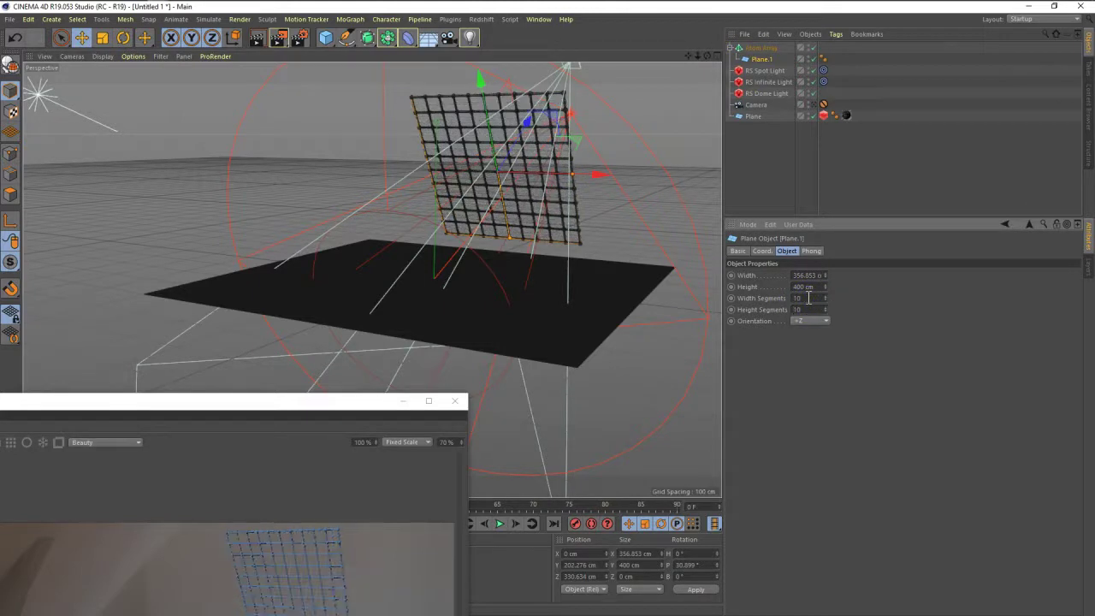
# - Nest the Atom Array under a Connect object and make it editable with C
pyautogui.click(758, 49)
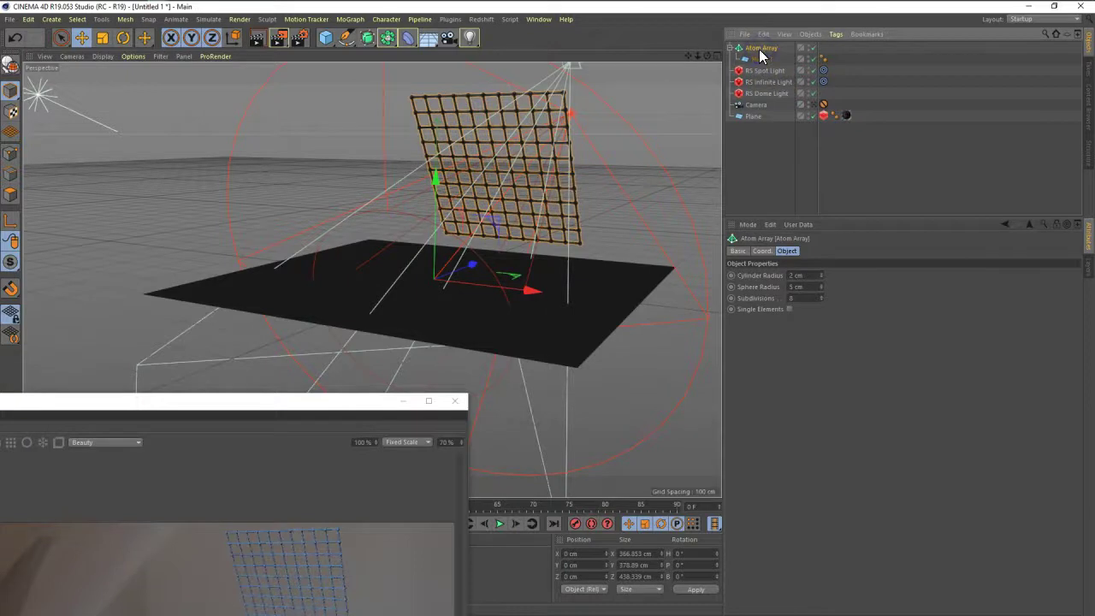
pyautogui.click(379, 48)
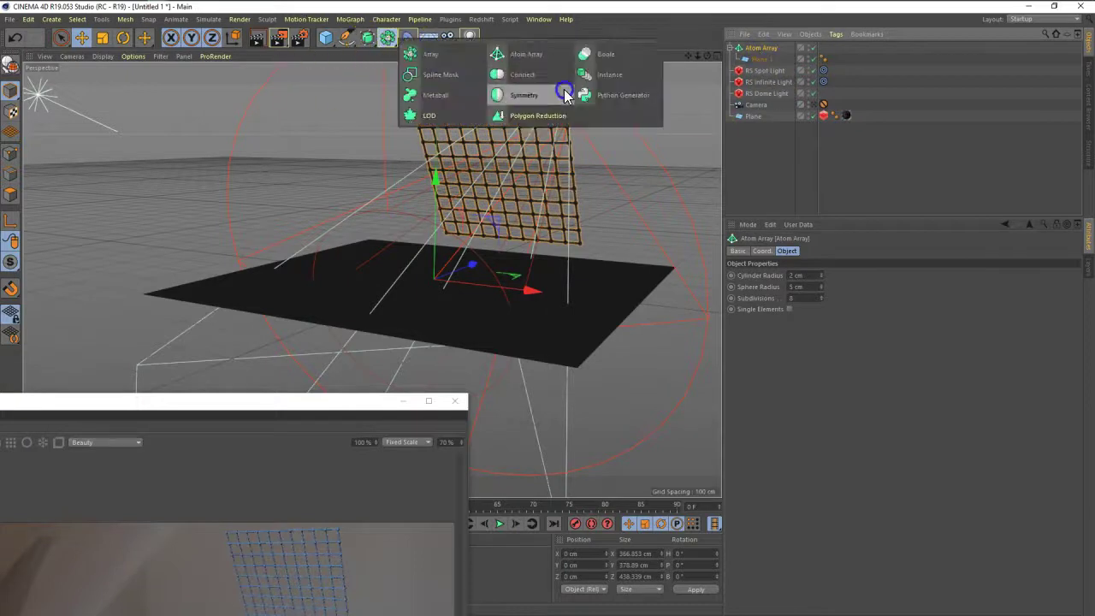
pyautogui.click(522, 79)
pyautogui.moveTo(753, 49); pyautogui.dragTo(755, 49)
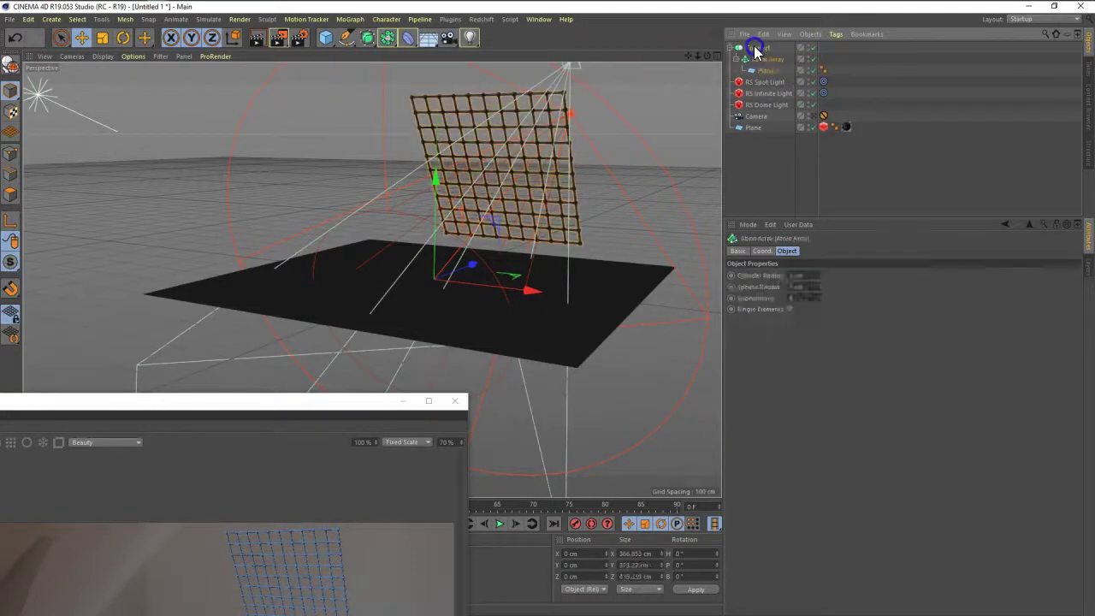
pyautogui.press('c')
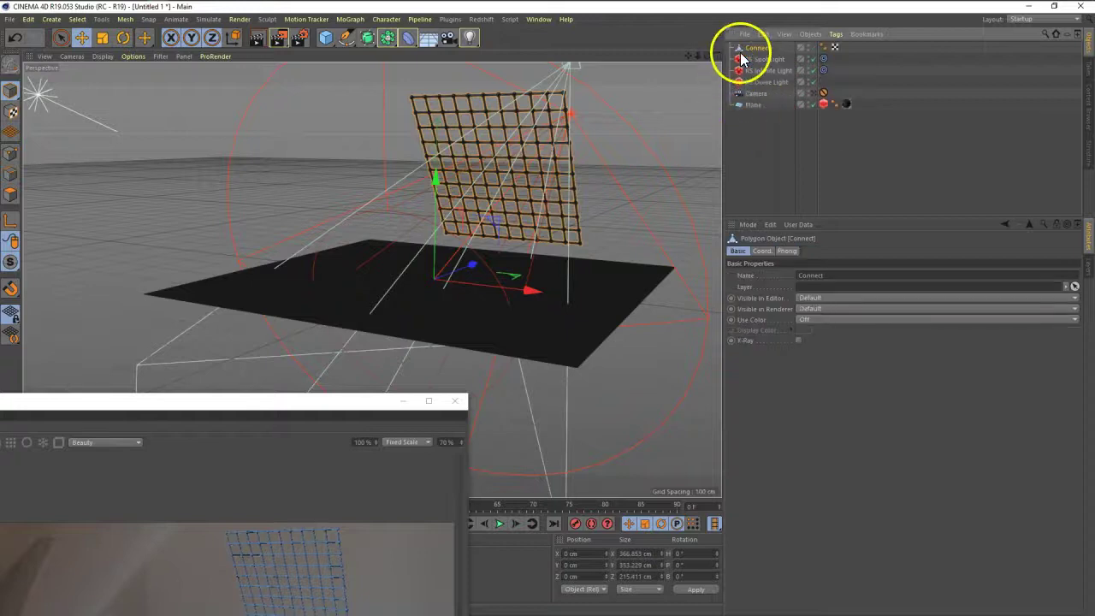
pyautogui.click(761, 156)
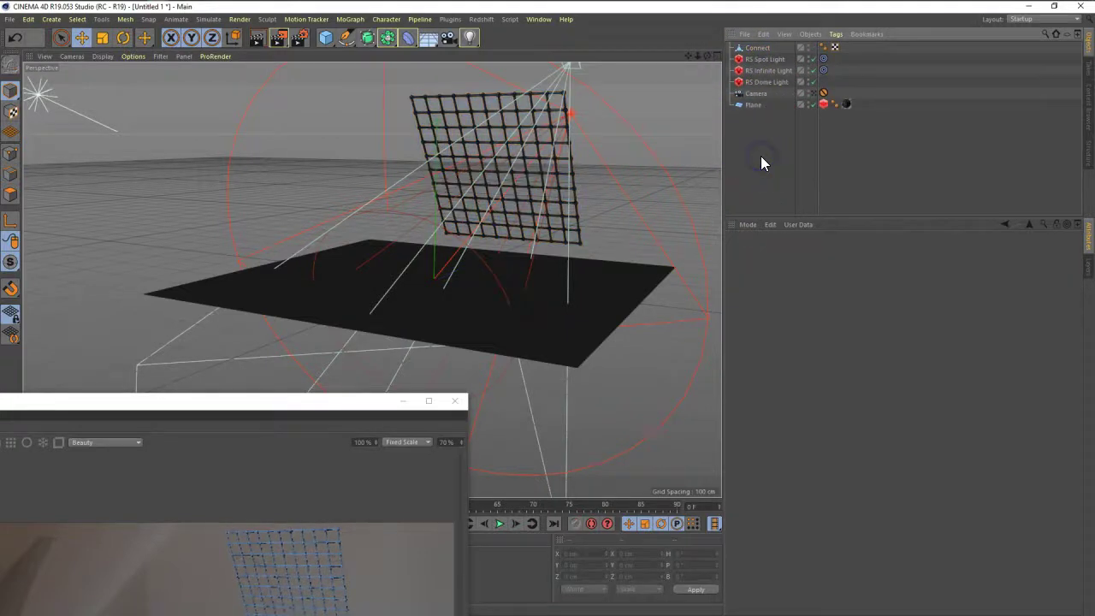
pyautogui.click(765, 59)
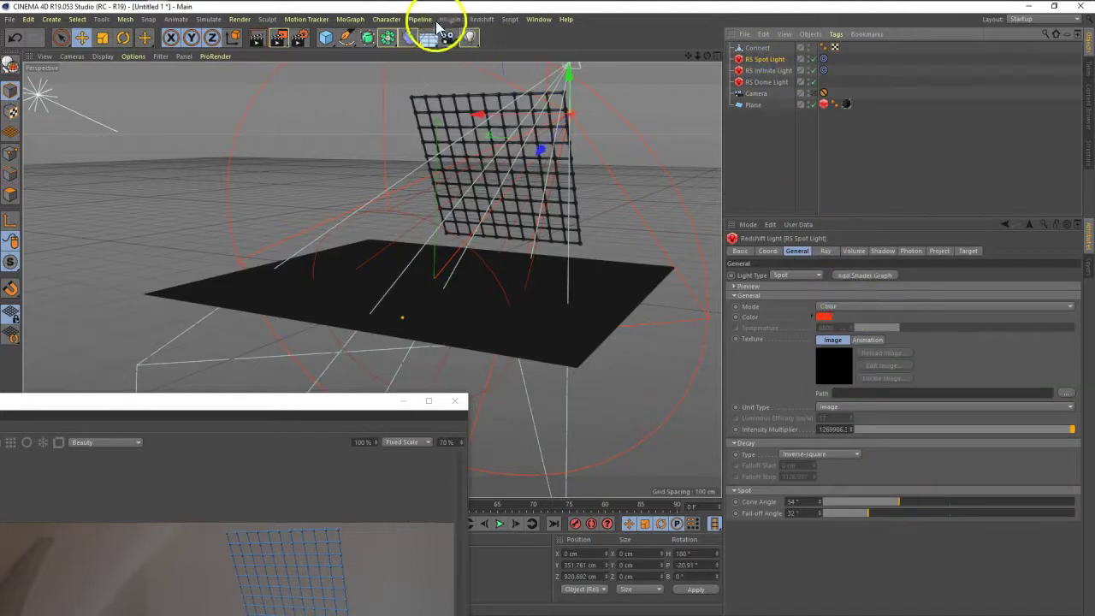
# - Add a Redshift Environment, look through the scene camera and enlarge the IPR window
pyautogui.click(480, 19)
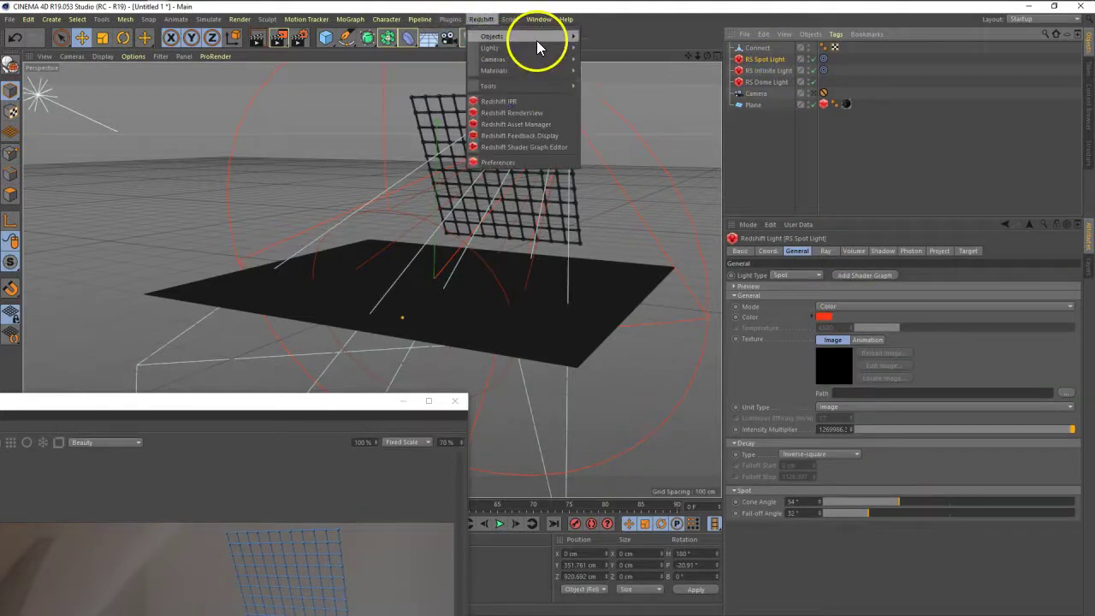
pyautogui.moveTo(511, 36)
pyautogui.click(619, 41)
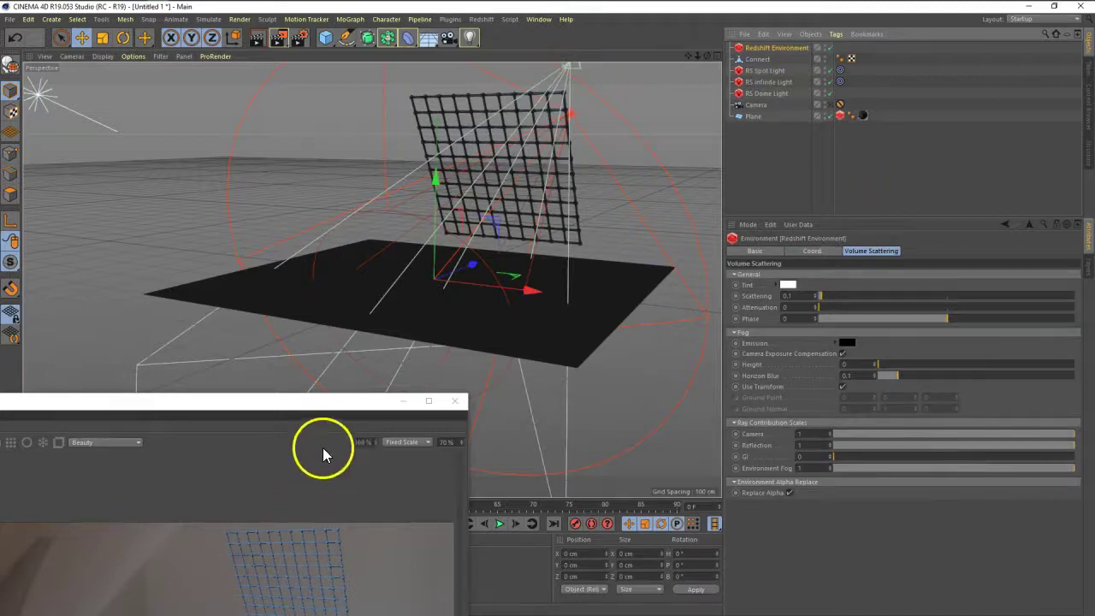
pyautogui.click(835, 107)
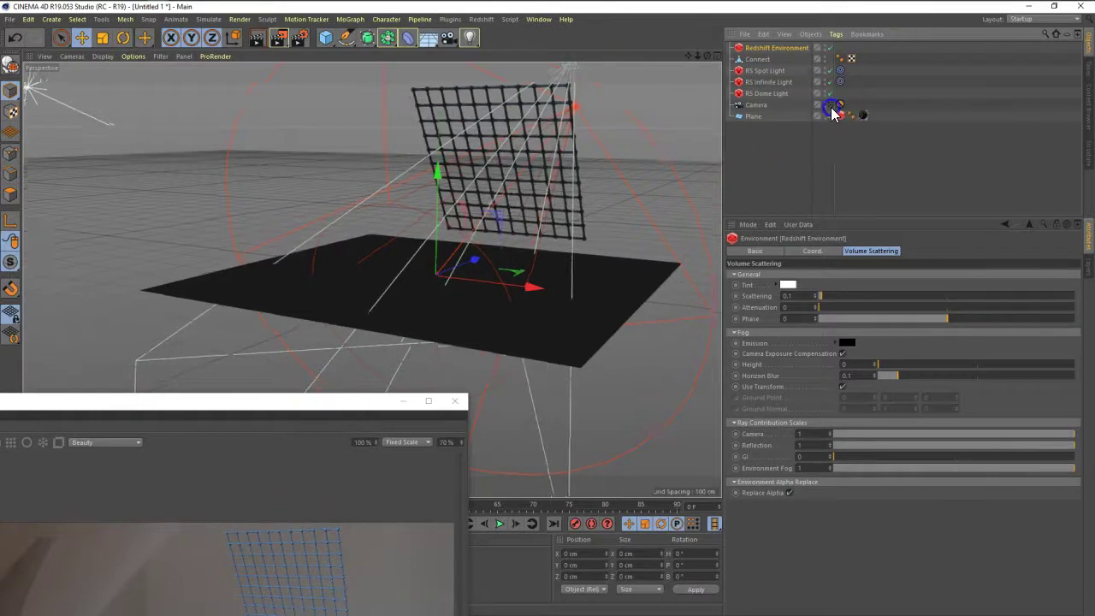
pyautogui.moveTo(263, 406)
pyautogui.mouseDown()
pyautogui.moveTo(432, 36)
pyautogui.moveTo(446, 33)
pyautogui.mouseUp()
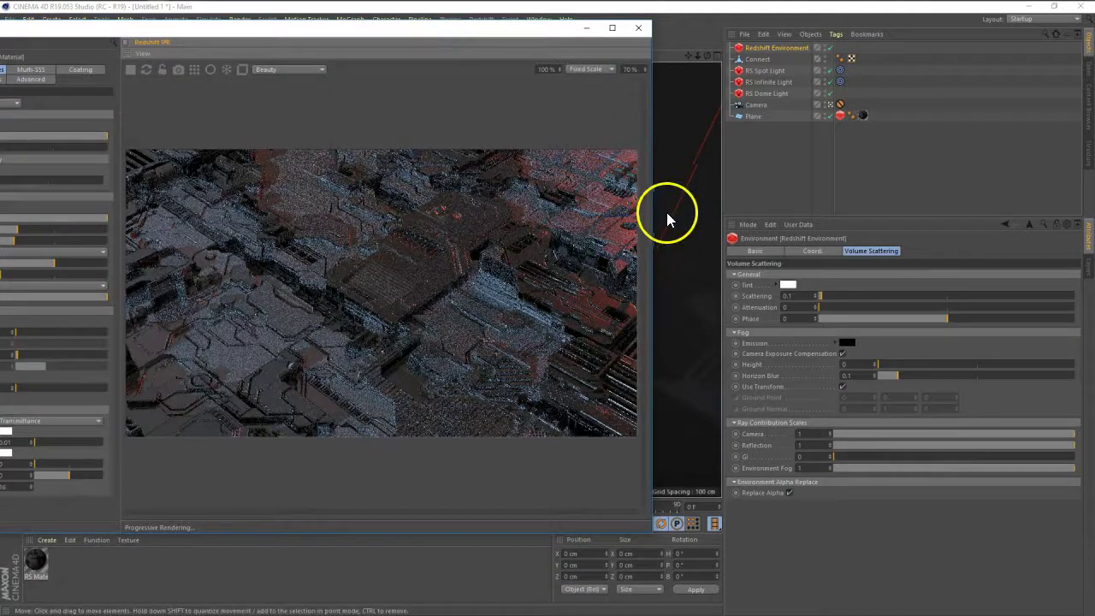
pyautogui.click(770, 72)
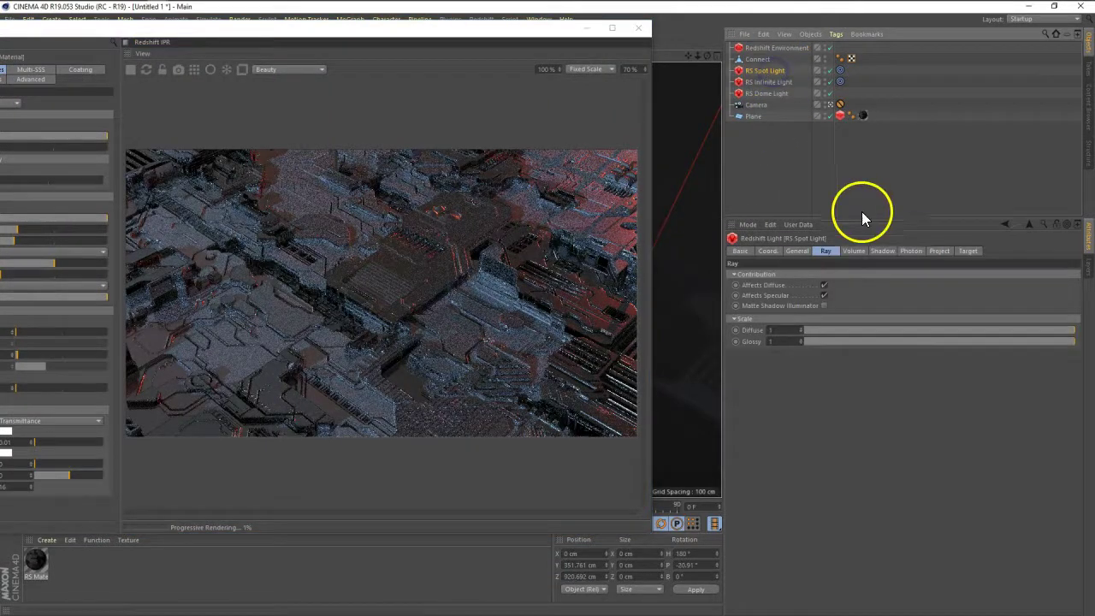
# - Set the RS Spot Light's volume Contribution Scale to 0.009
pyautogui.click(855, 252)
pyautogui.click(830, 276)
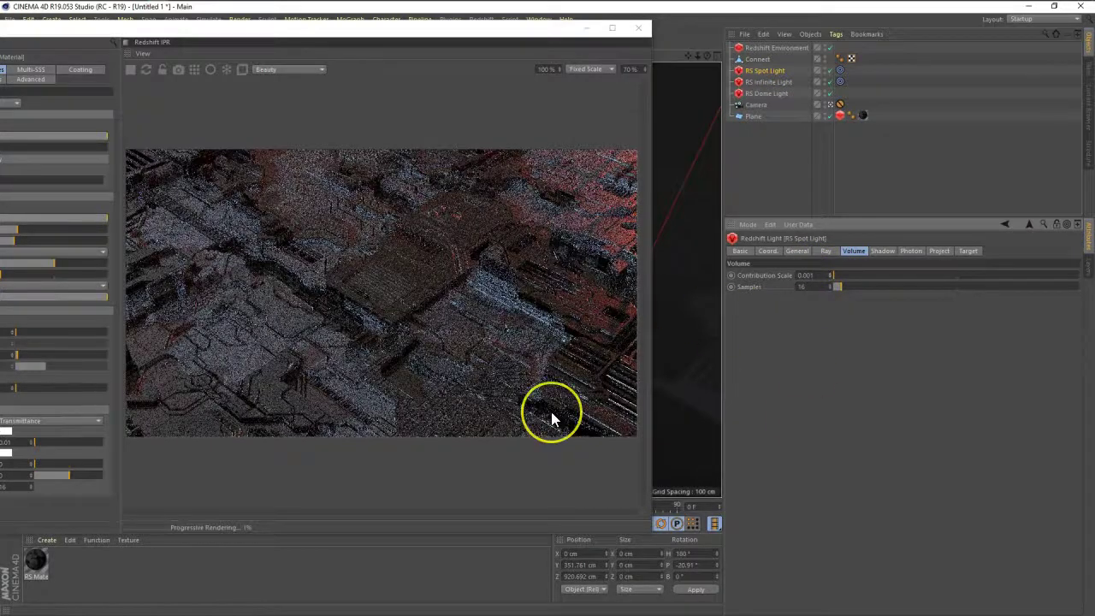
pyautogui.click(688, 470)
pyautogui.moveTo(807, 275); pyautogui.dragTo(834, 275)
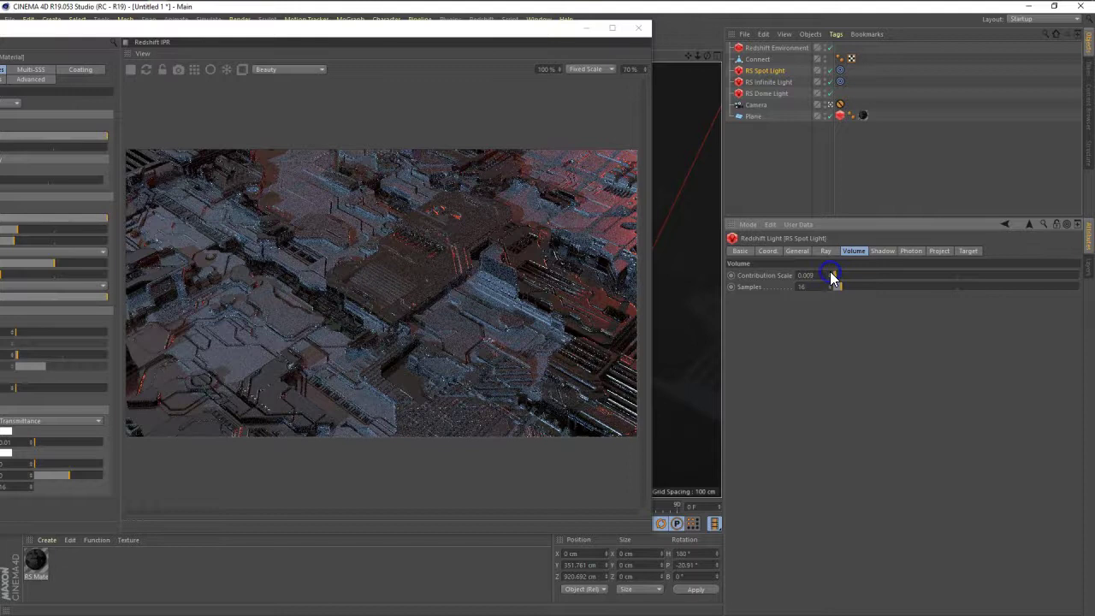
pyautogui.click(462, 312)
pyautogui.moveTo(462, 313); pyautogui.dragTo(559, 186)
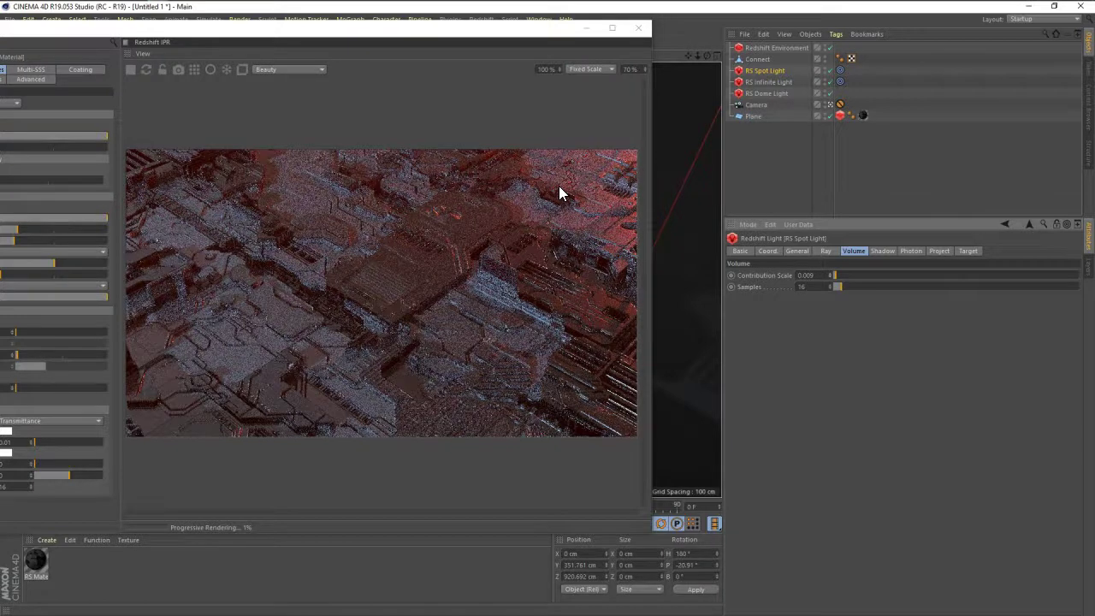
# - Raise the Redshift Environment fog scattering to about 0.344
pyautogui.click(770, 48)
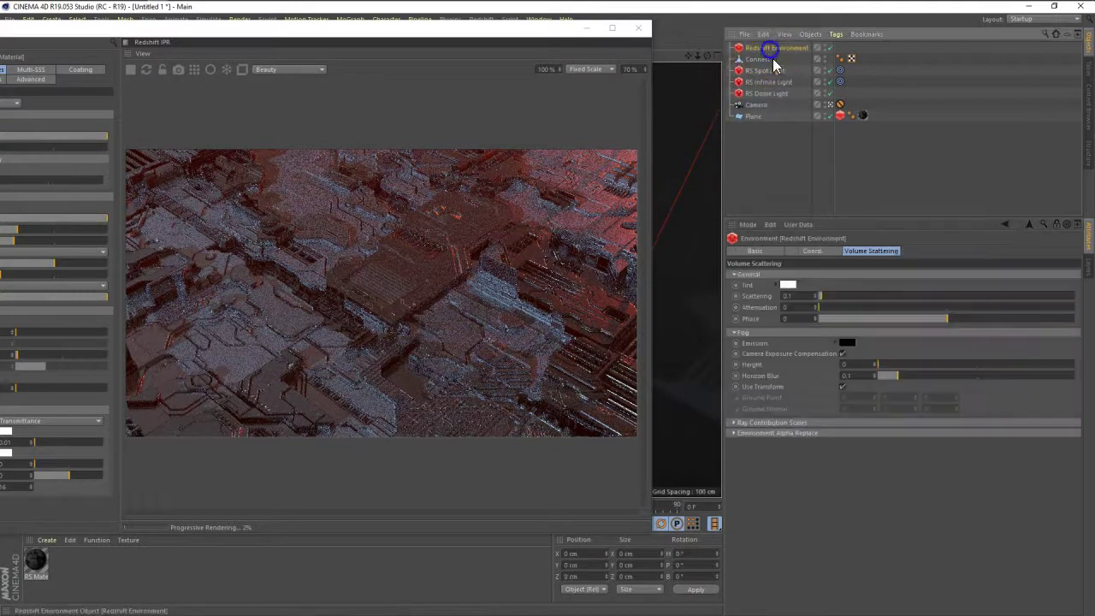
pyautogui.moveTo(836, 302); pyautogui.dragTo(828, 299)
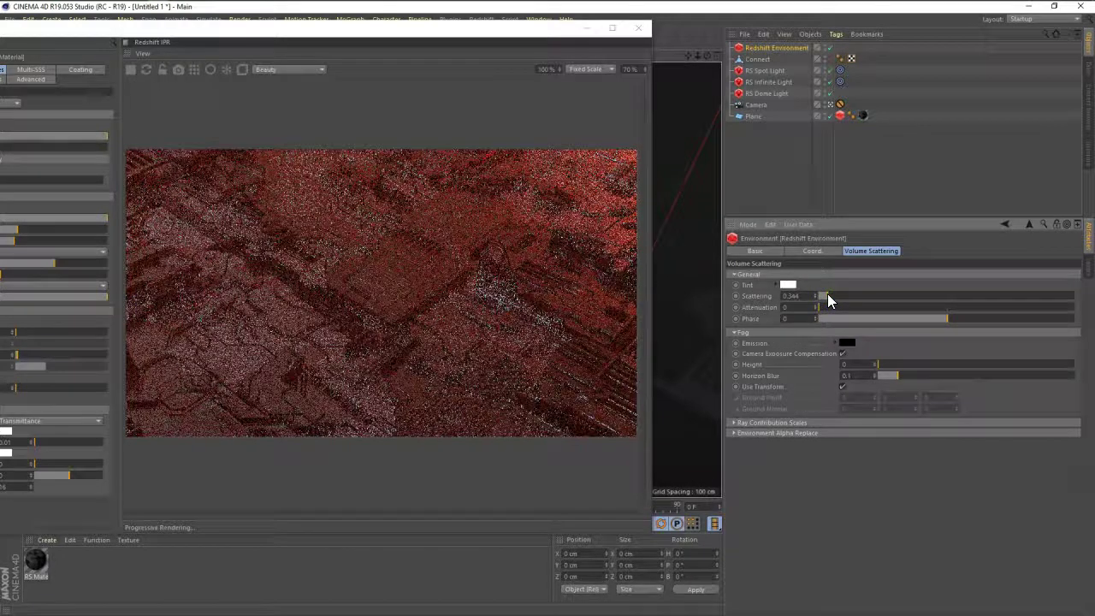
pyautogui.click(465, 179)
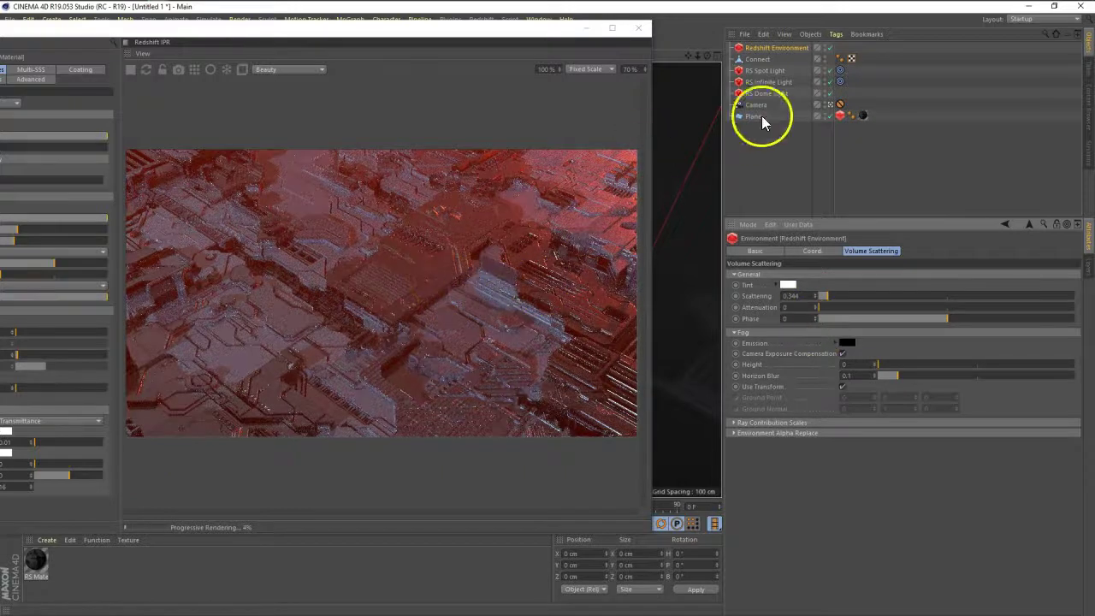
# - Set the RS Infinite Light's intensity multiplier to 4 and render through the camera
pyautogui.click(773, 83)
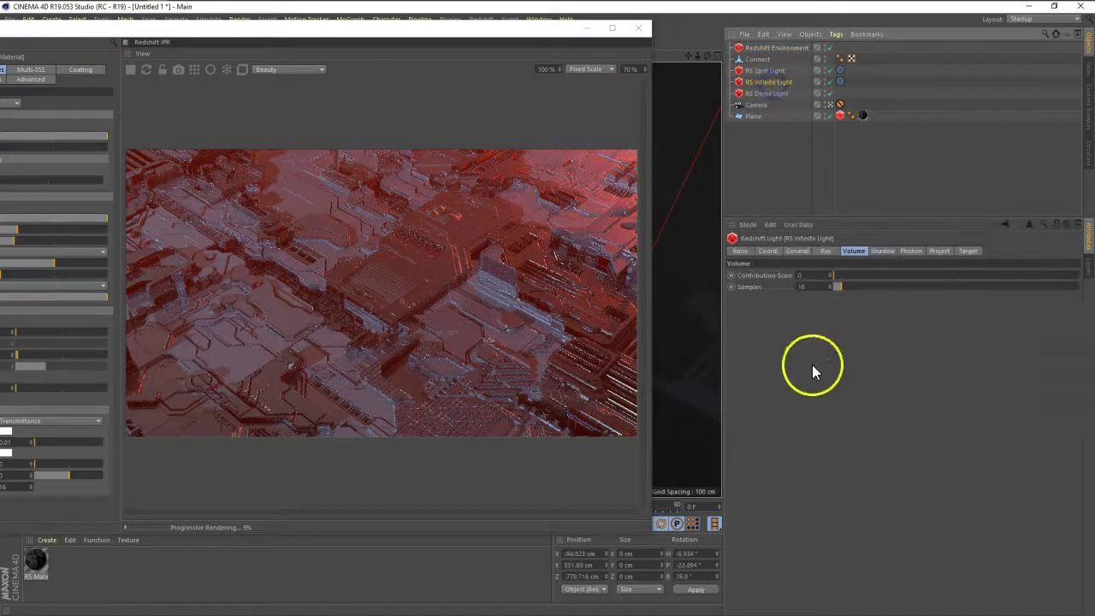
pyautogui.click(827, 251)
pyautogui.click(796, 251)
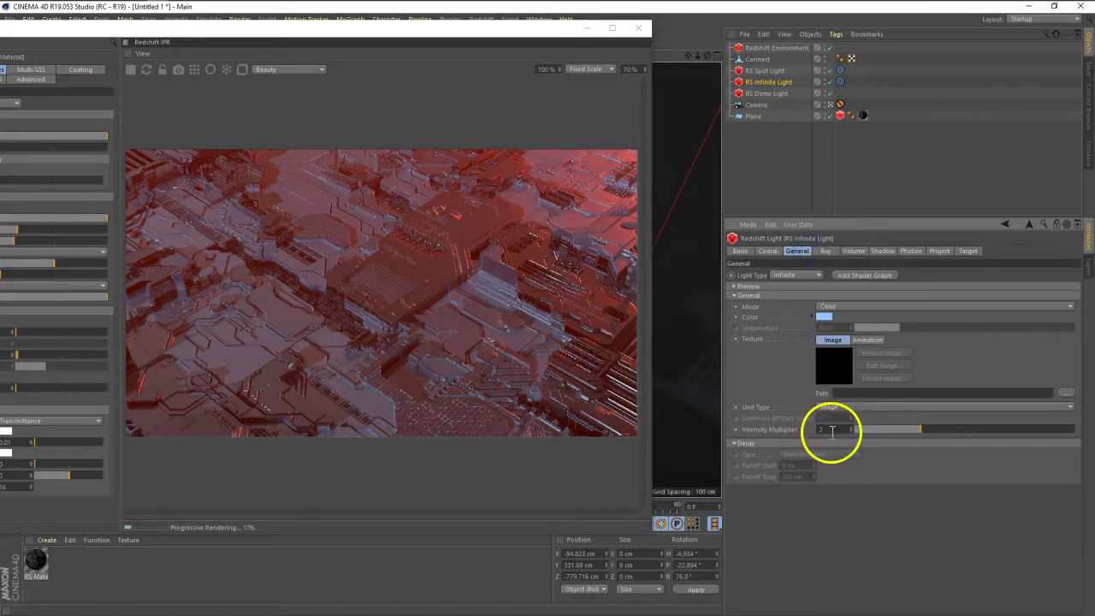
pyautogui.write('4')
pyautogui.press('Return')
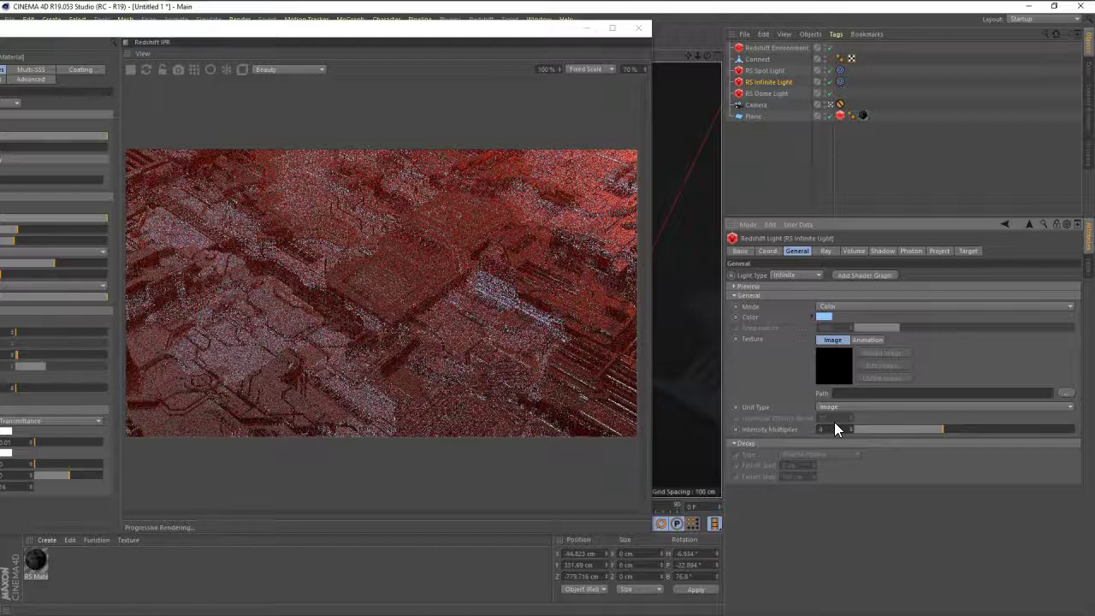
pyautogui.click(828, 104)
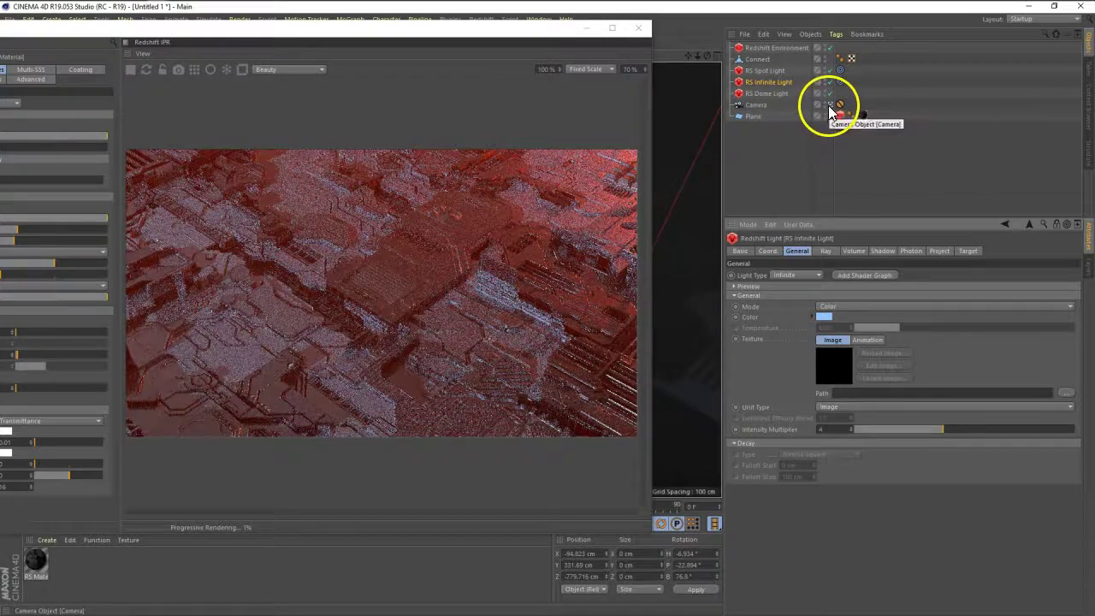
# - Uncheck the RS Dome Light's Enable Background so red fog fills the backdrop
pyautogui.moveTo(667, 272)
pyautogui.keyDown('alt'); pyautogui.mouseDown()
pyautogui.moveTo(689, 310)
pyautogui.moveTo(676, 247)
pyautogui.moveTo(514, 313)
pyautogui.moveTo(660, 276)
pyautogui.mouseUp(); pyautogui.keyUp('alt')
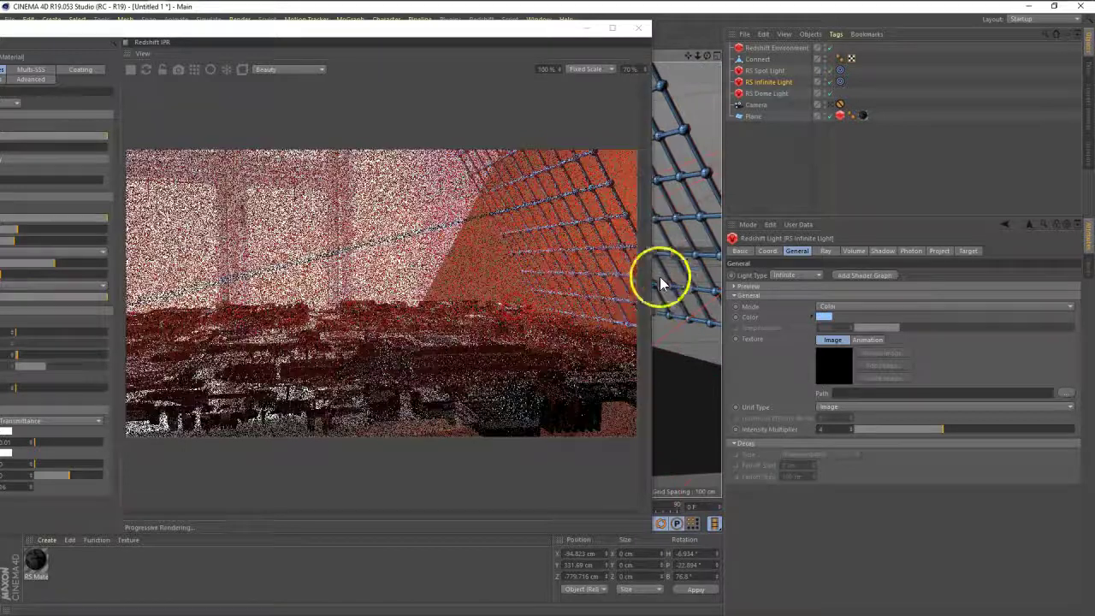
pyautogui.click(767, 93)
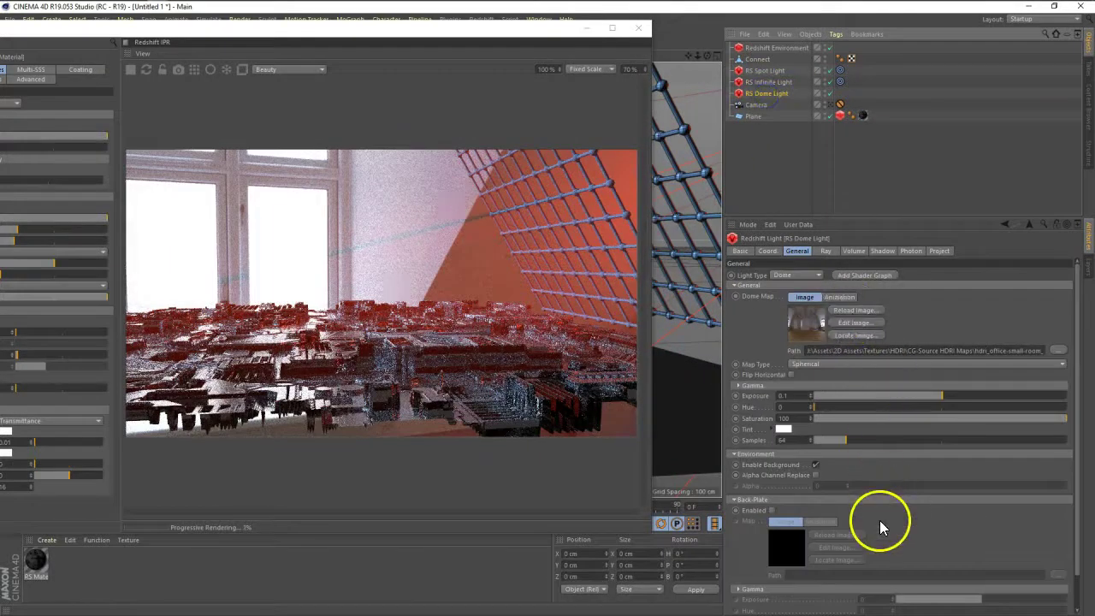
pyautogui.scroll(-2, 880, 520)
pyautogui.click(816, 429)
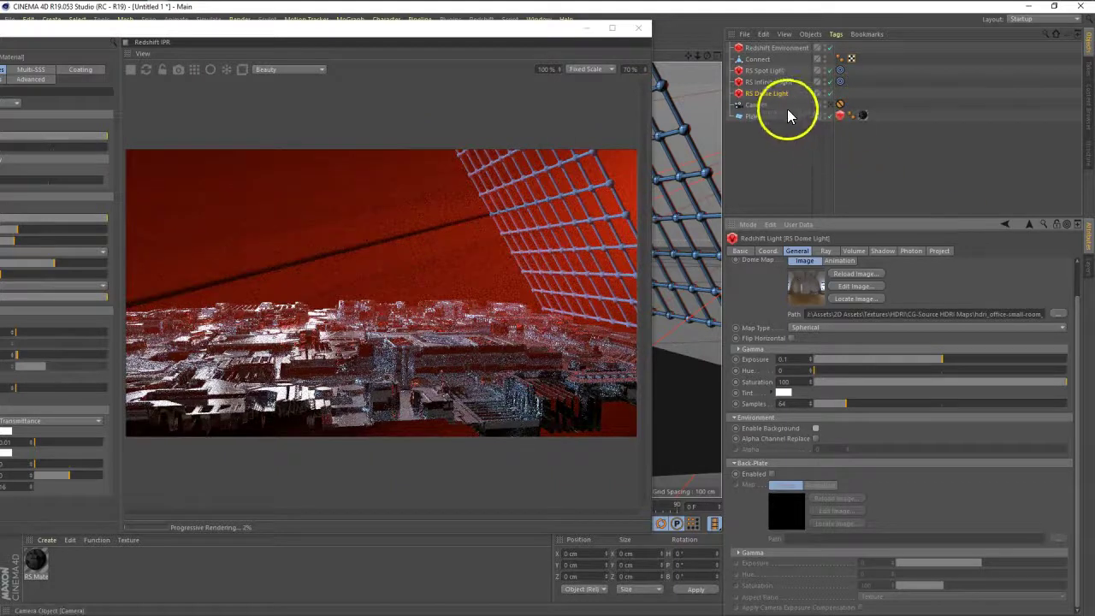
pyautogui.click(769, 71)
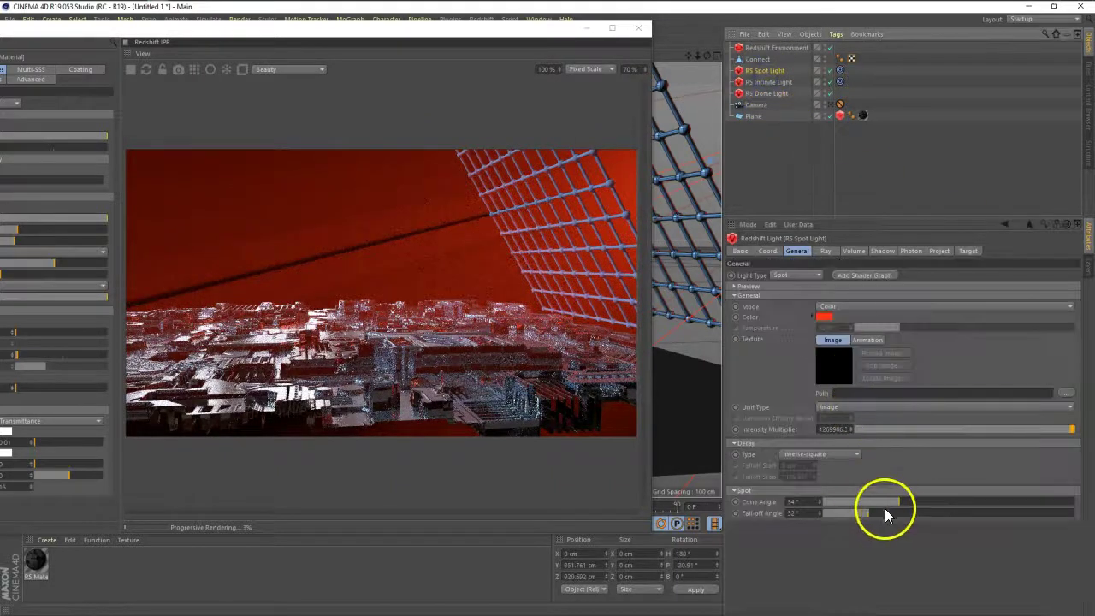
# - Narrow the spot light's fall-off angle to 34° and lower fog scattering to 0.122
pyautogui.moveTo(895, 503); pyautogui.dragTo(876, 503)
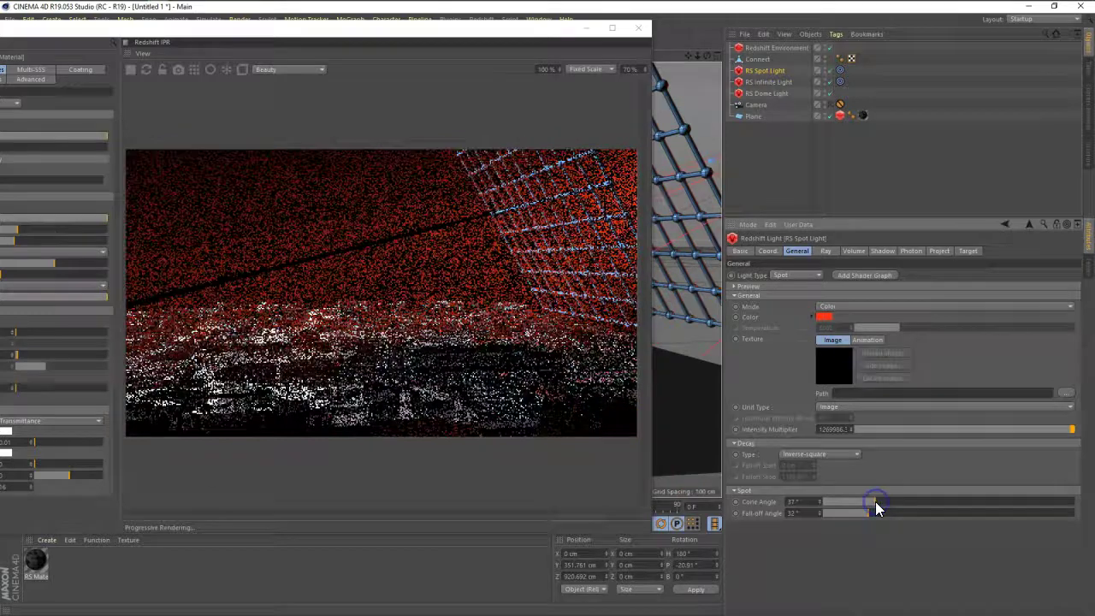
pyautogui.moveTo(866, 514); pyautogui.dragTo(849, 516)
pyautogui.moveTo(446, 31); pyautogui.dragTo(273, 310)
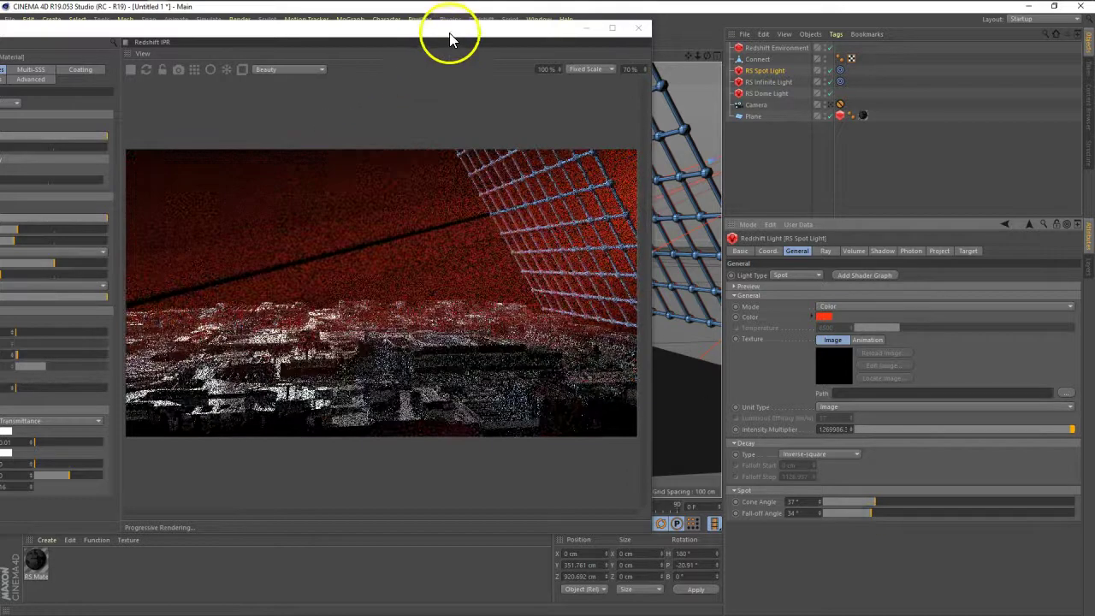
pyautogui.click(764, 48)
pyautogui.moveTo(825, 297); pyautogui.dragTo(821, 301)
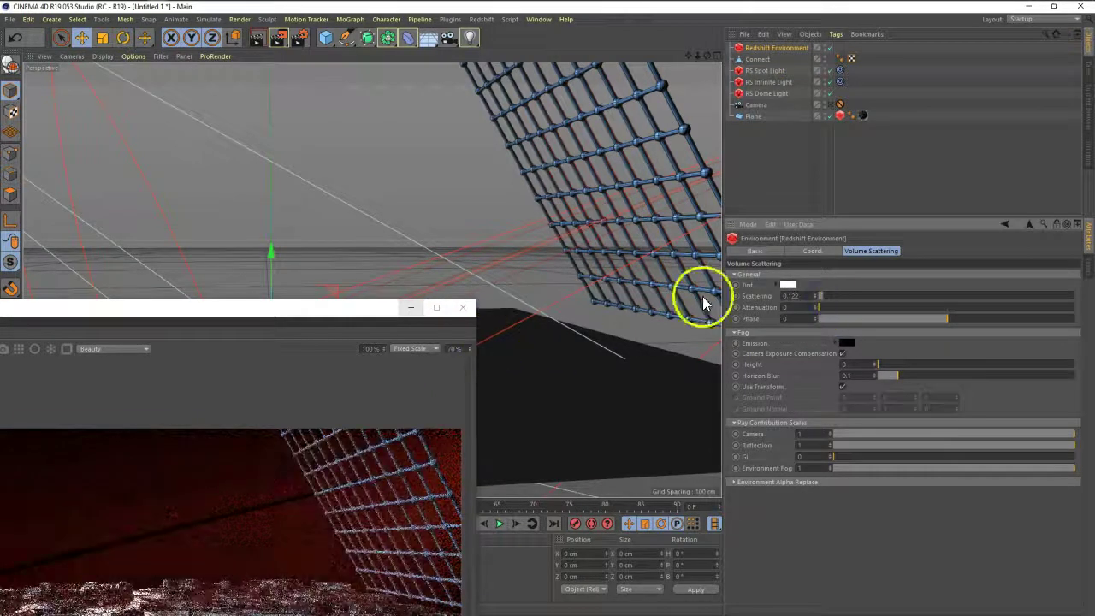
pyautogui.click(770, 71)
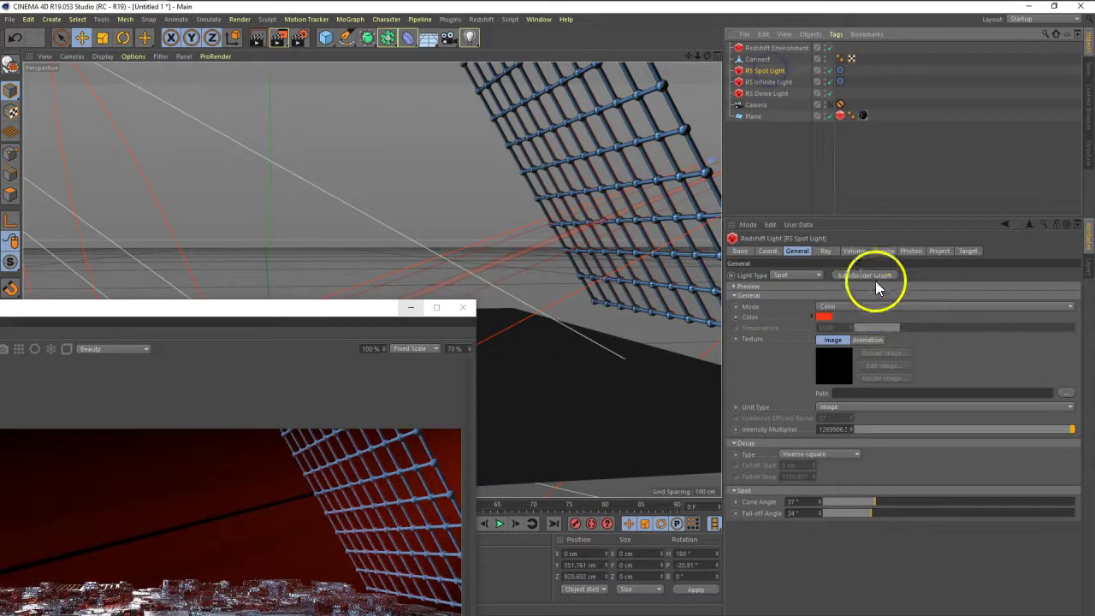
# - Set the spot light's volume Contribution Scale to 0.1
pyautogui.click(851, 252)
pyautogui.moveTo(842, 278); pyautogui.dragTo(856, 276)
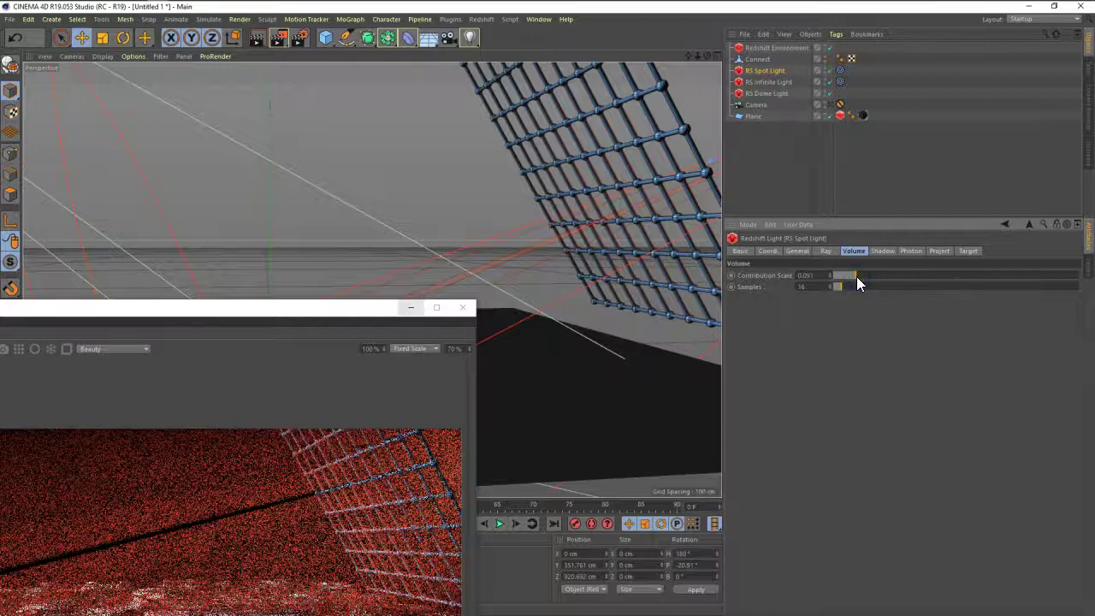
pyautogui.doubleClick(807, 275)
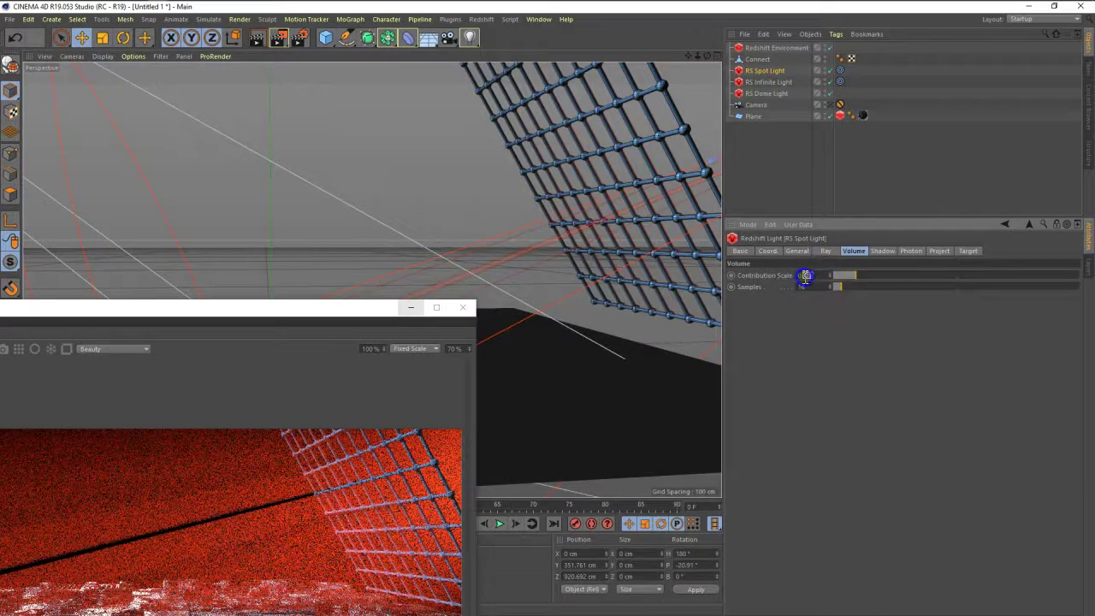
pyautogui.write('0.1')
pyautogui.press('Return')
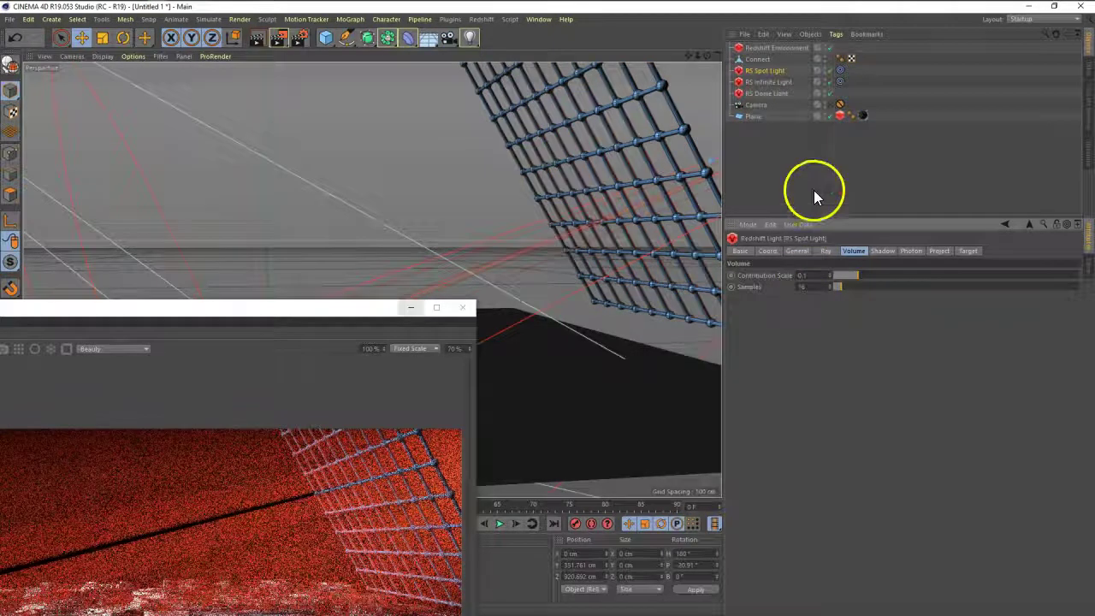
# - Set the Redshift Environment's fog scattering to 0.02
pyautogui.click(778, 49)
pyautogui.doubleClick(806, 295)
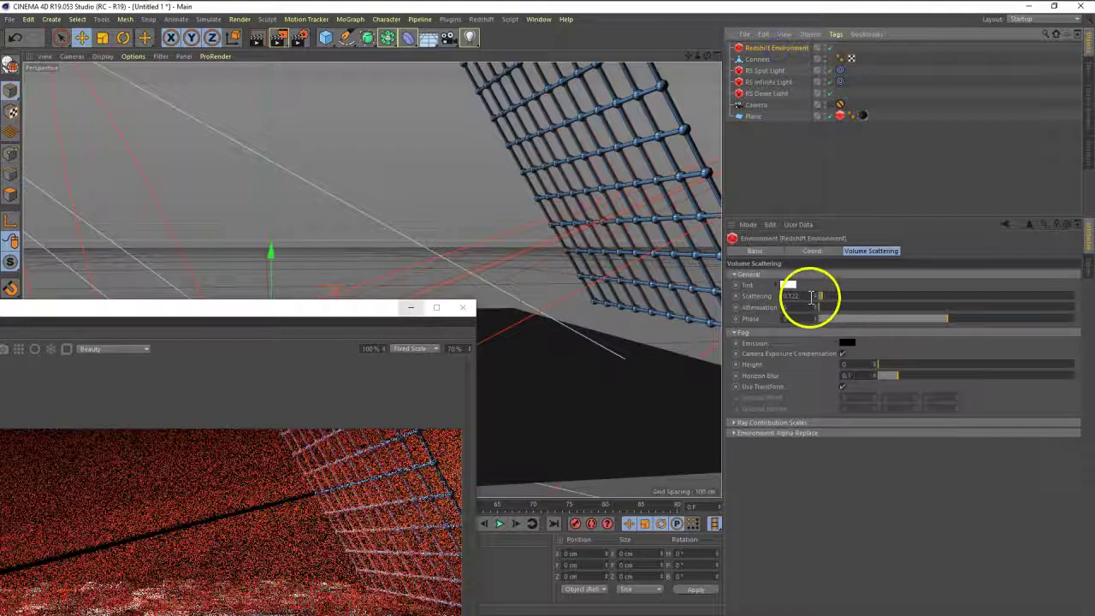
pyautogui.click(709, 308)
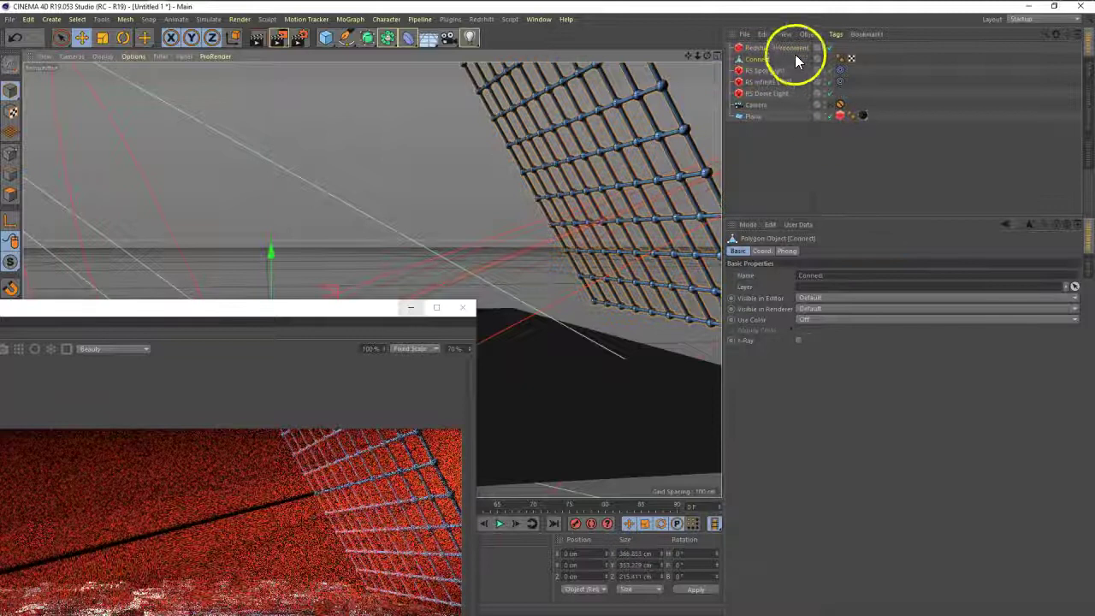
pyautogui.click(795, 49)
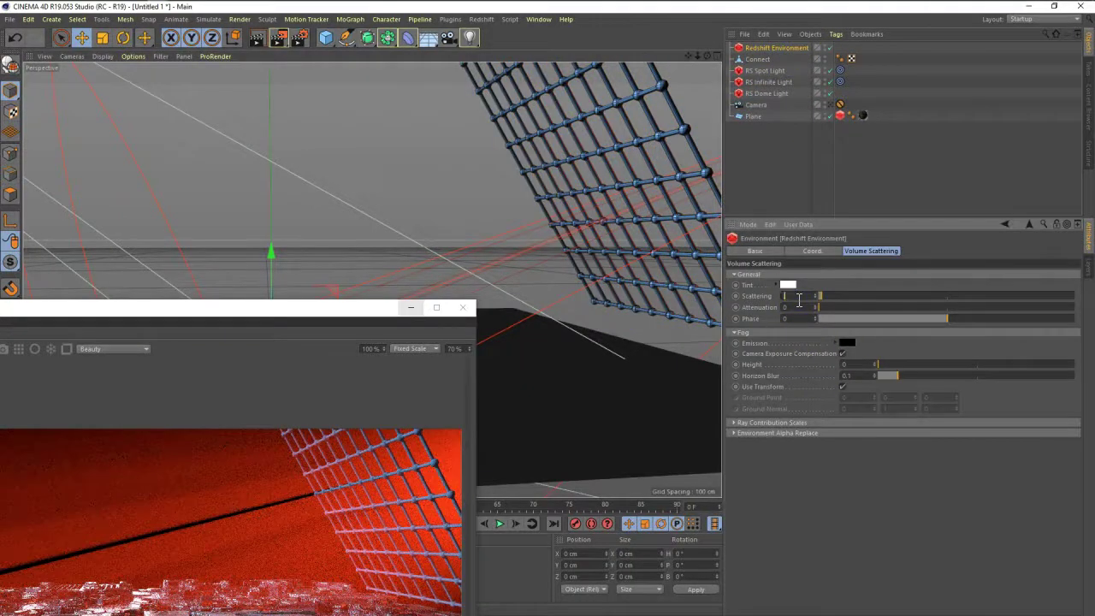
pyautogui.write('0.010.02')
pyautogui.press('Return')
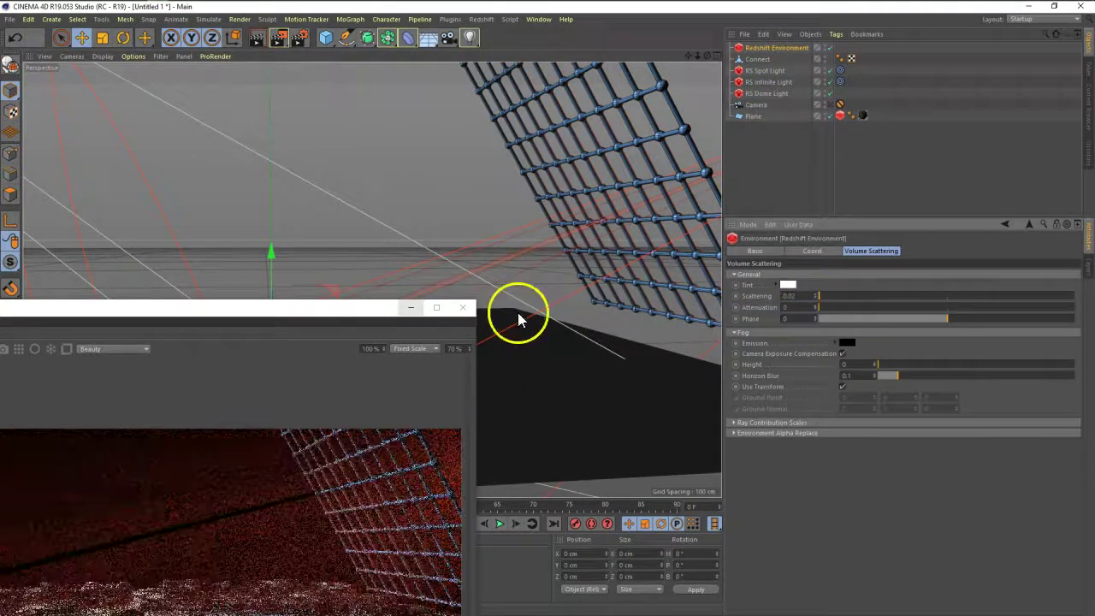
pyautogui.moveTo(298, 309)
pyautogui.mouseDown()
pyautogui.moveTo(482, 116)
pyautogui.moveTo(468, 109)
pyautogui.mouseUp()
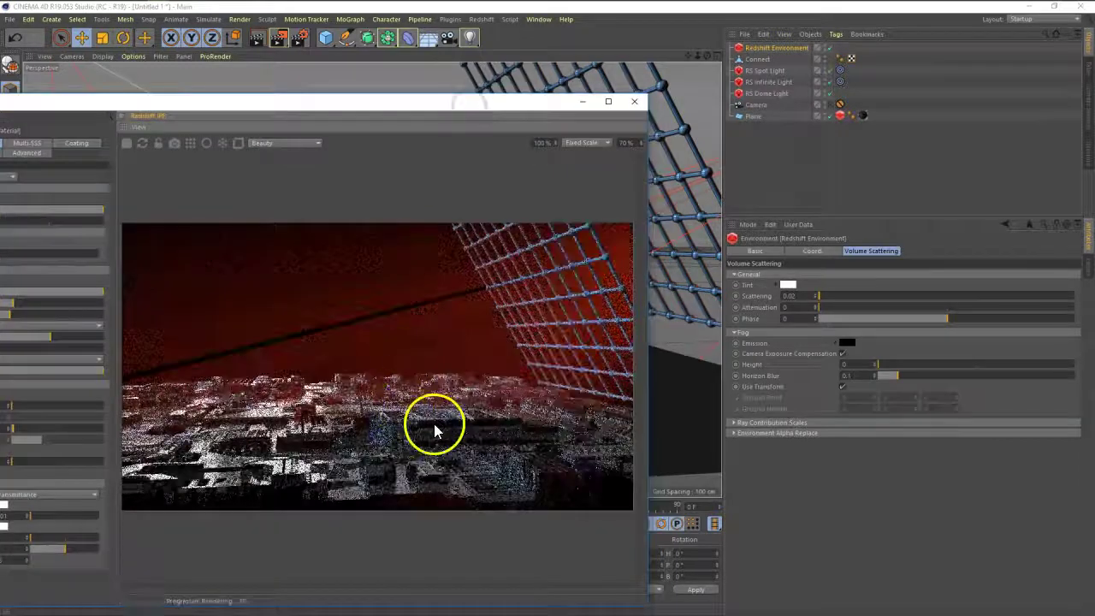
# - Render through the scene camera and raise the Environment fog scattering to 0.1
pyautogui.click(829, 105)
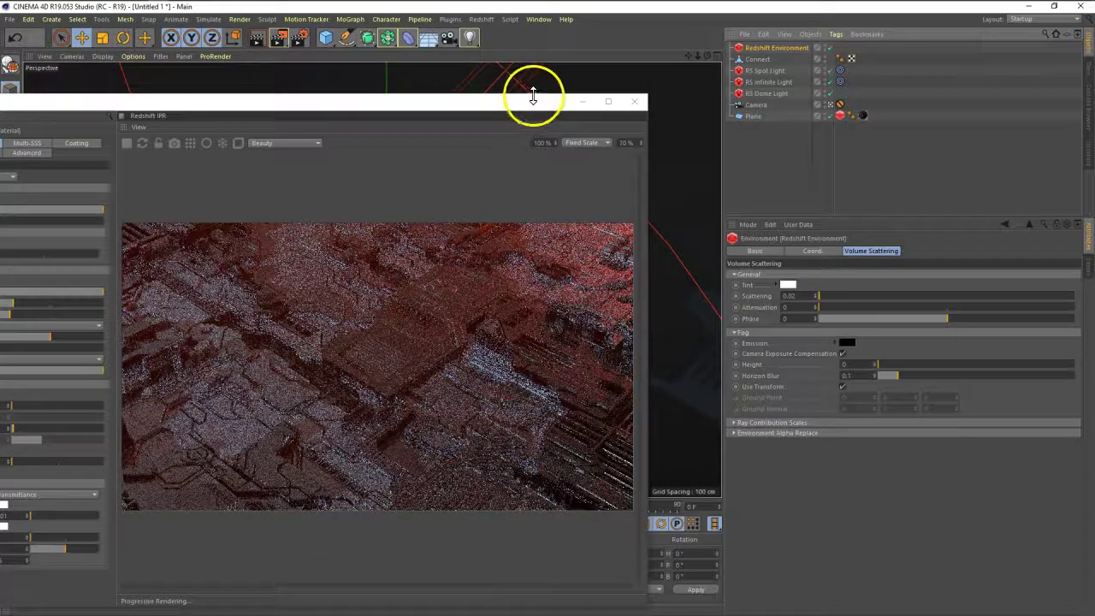
pyautogui.moveTo(516, 113); pyautogui.dragTo(542, 35)
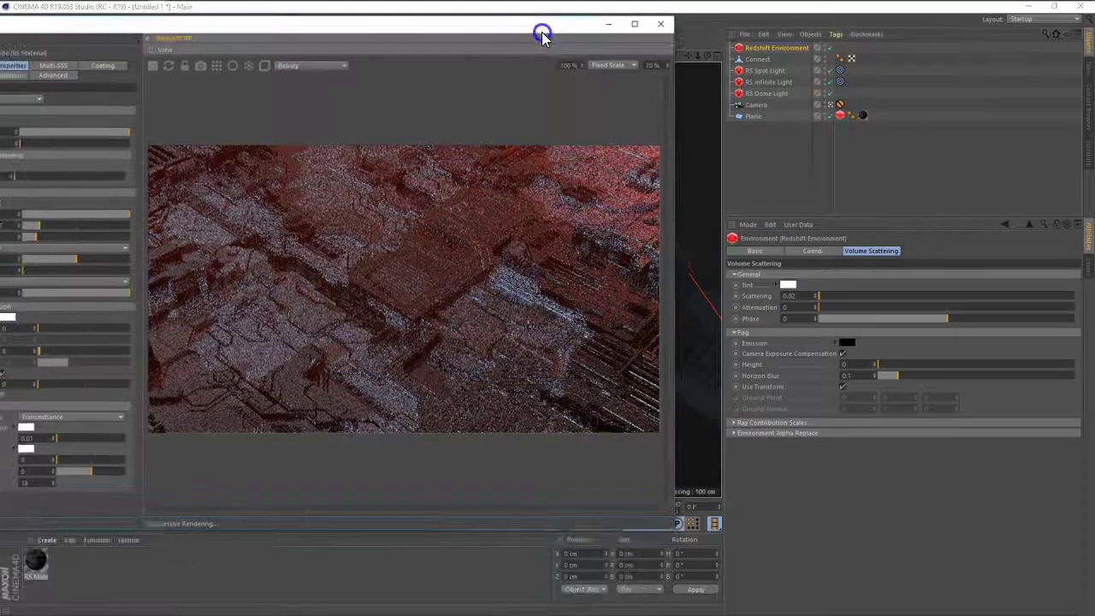
pyautogui.click(790, 296)
pyautogui.write('0.1')
pyautogui.press('Return')
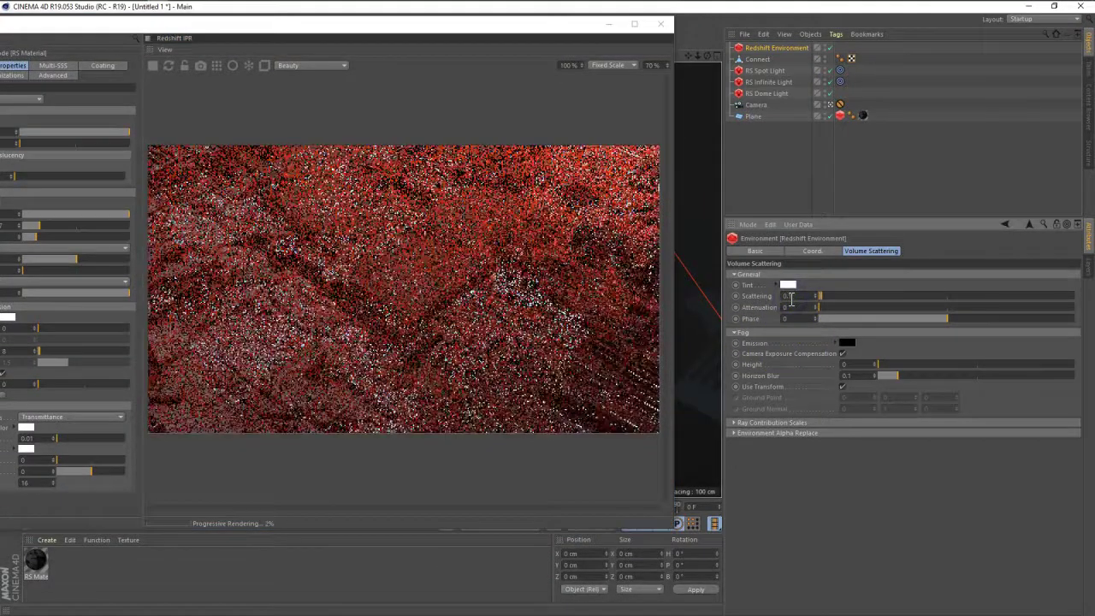
# - Lower the RS Spot Light's volume Contribution Scale to 0.05
pyautogui.click(770, 77)
pyautogui.moveTo(549, 33); pyautogui.dragTo(425, 50)
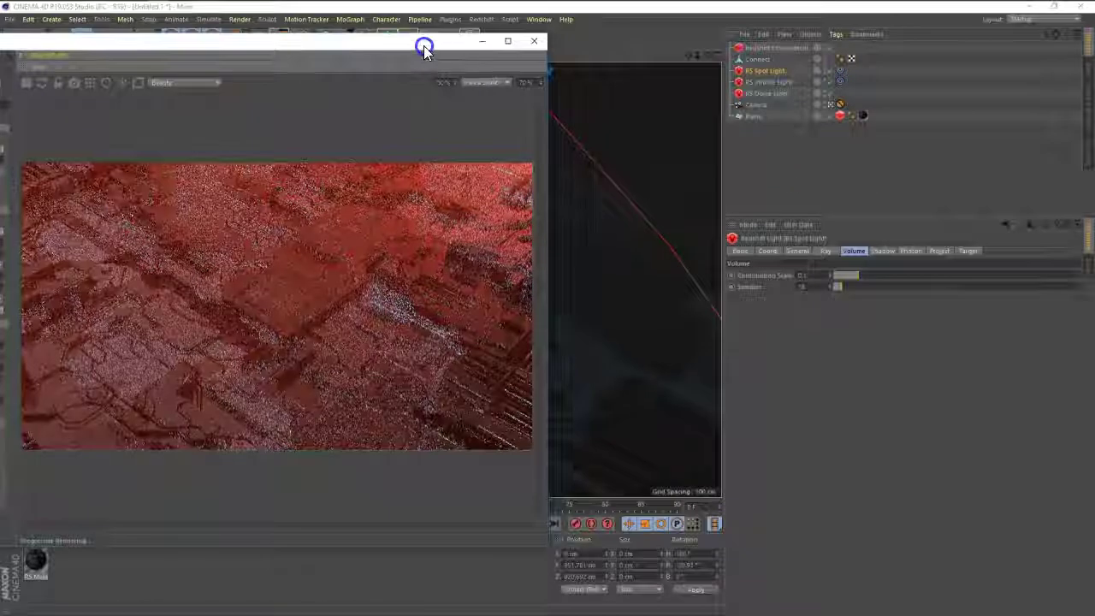
pyautogui.click(774, 276)
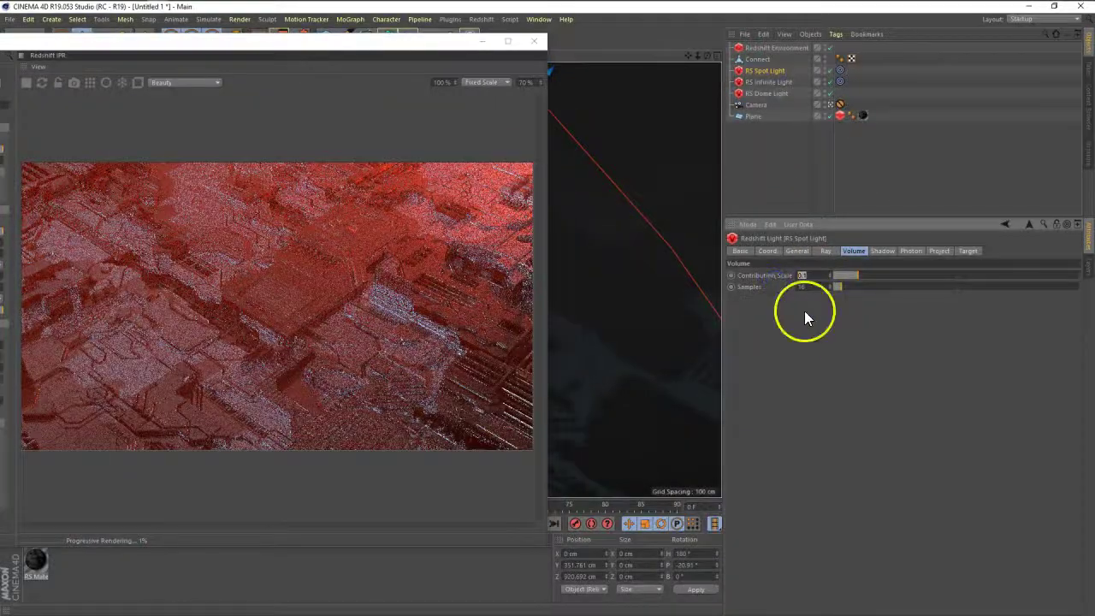
pyautogui.write('4')
pyautogui.write('.05')
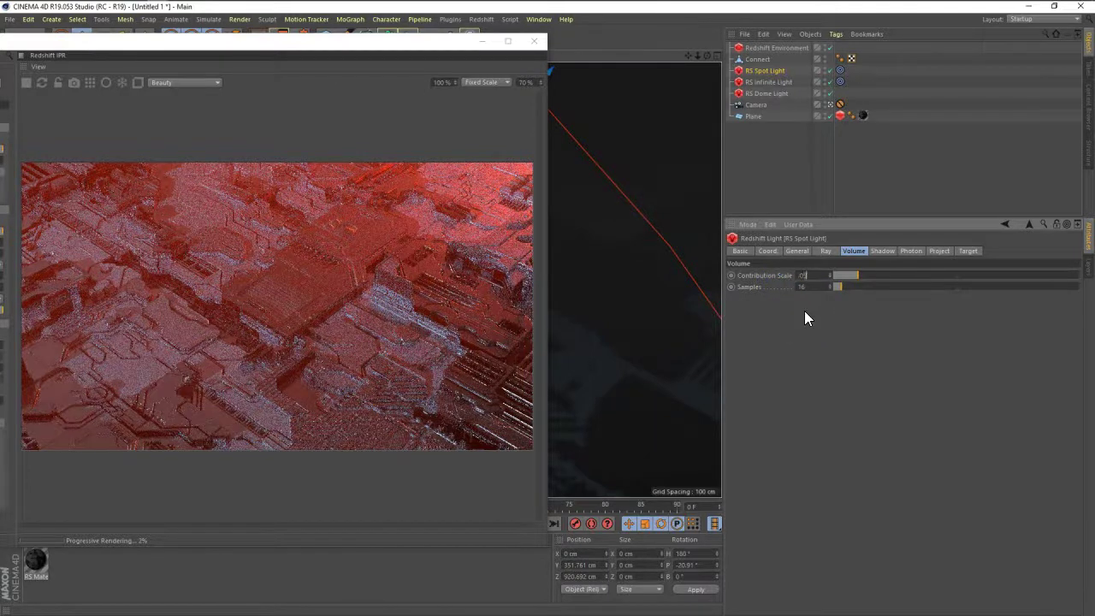
pyautogui.press('Return')
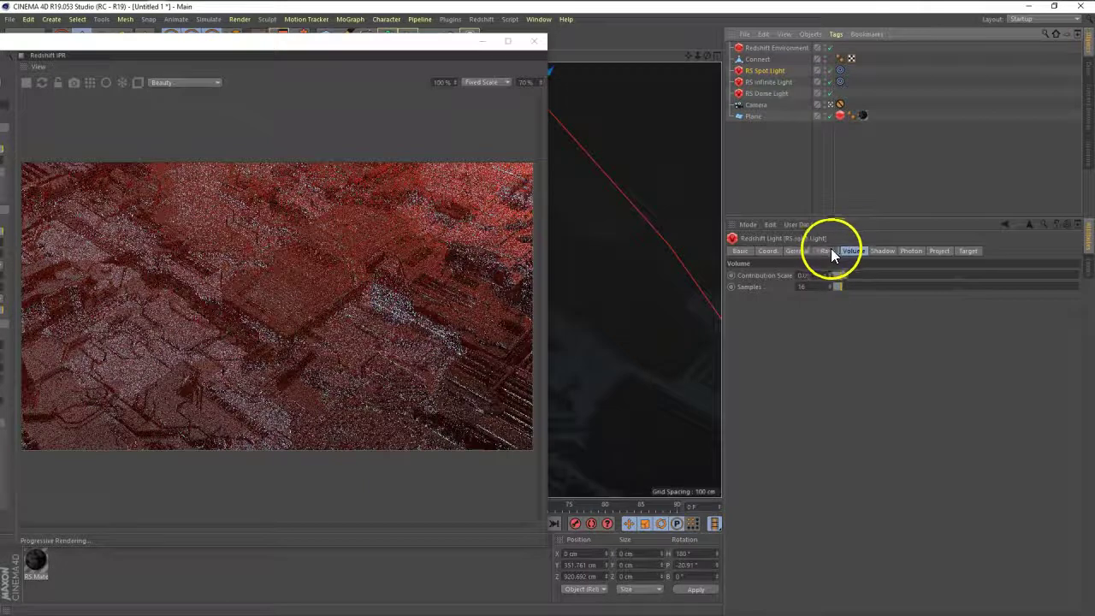
# - Give the RS Spot Light a 45° Cone Angle and a 31° Fall-off Angle
pyautogui.click(801, 251)
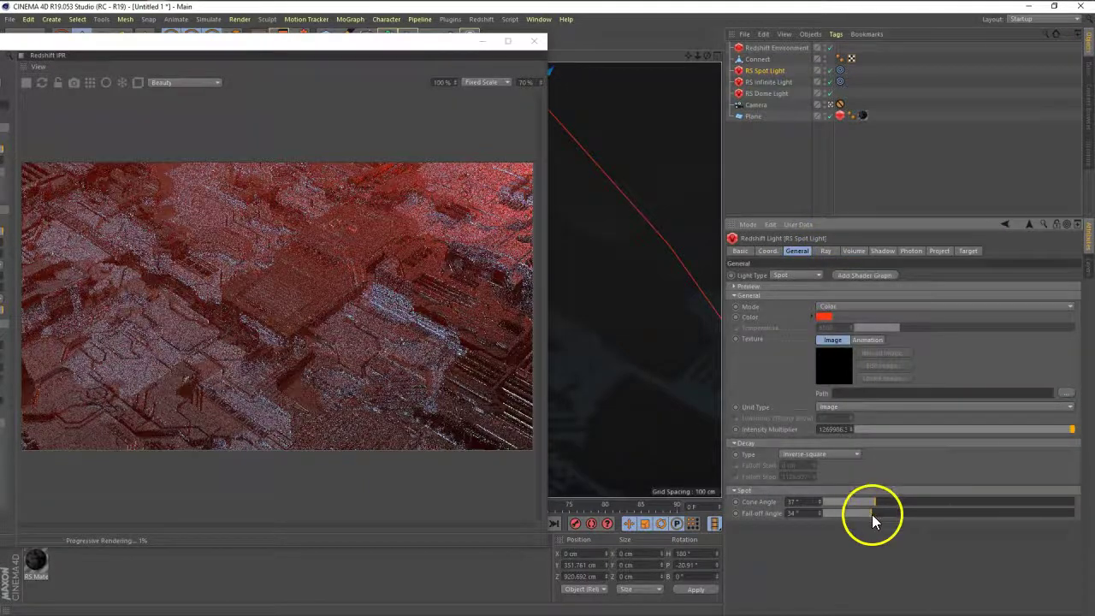
pyautogui.moveTo(872, 513); pyautogui.dragTo(855, 513)
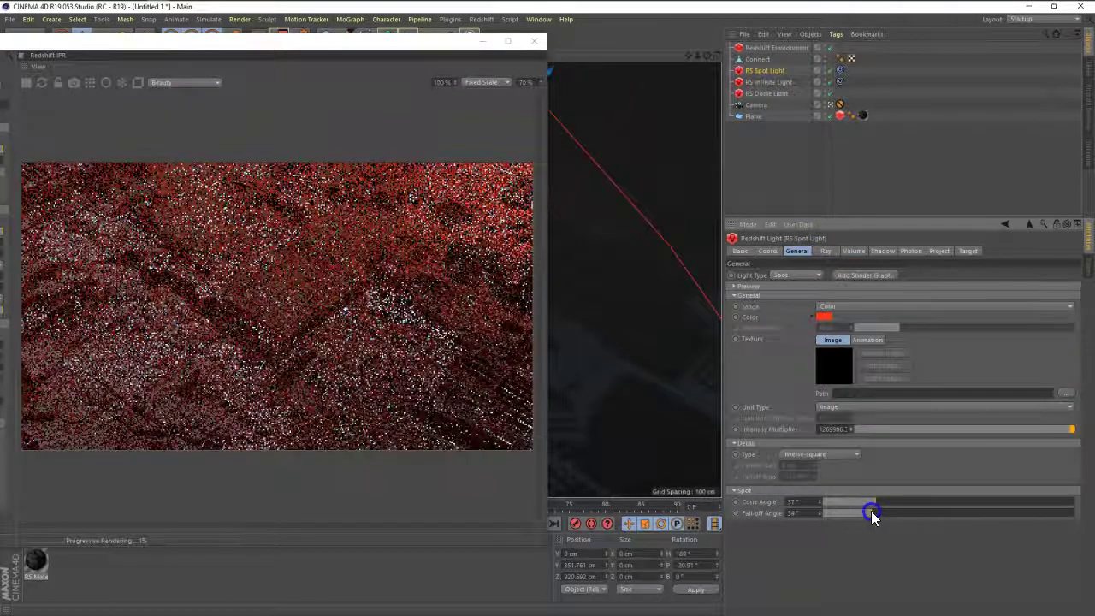
pyautogui.moveTo(866, 502); pyautogui.dragTo(887, 501)
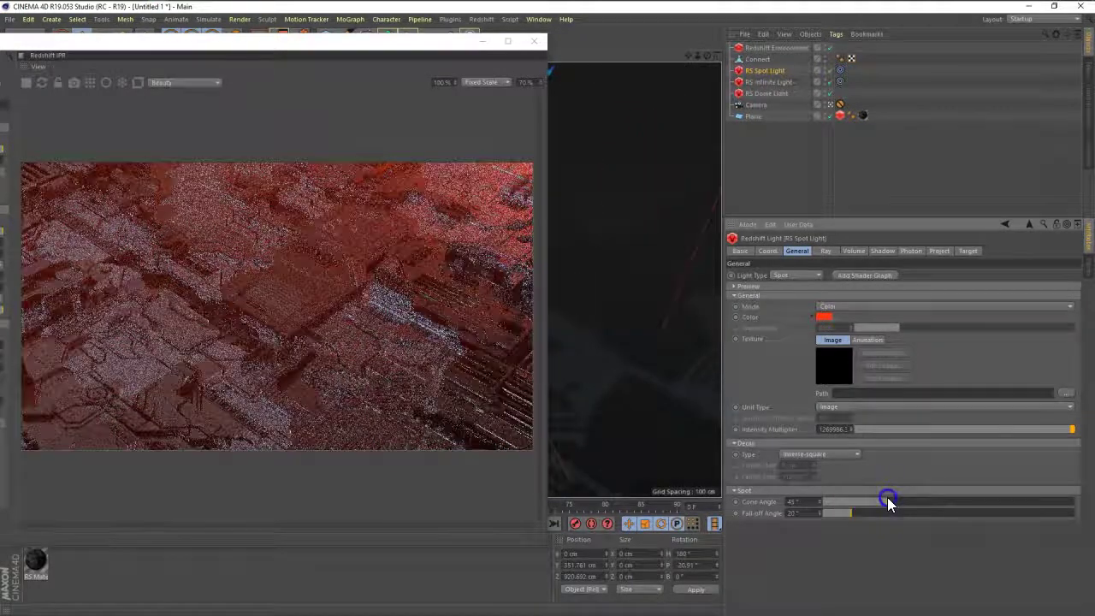
pyautogui.click(859, 514)
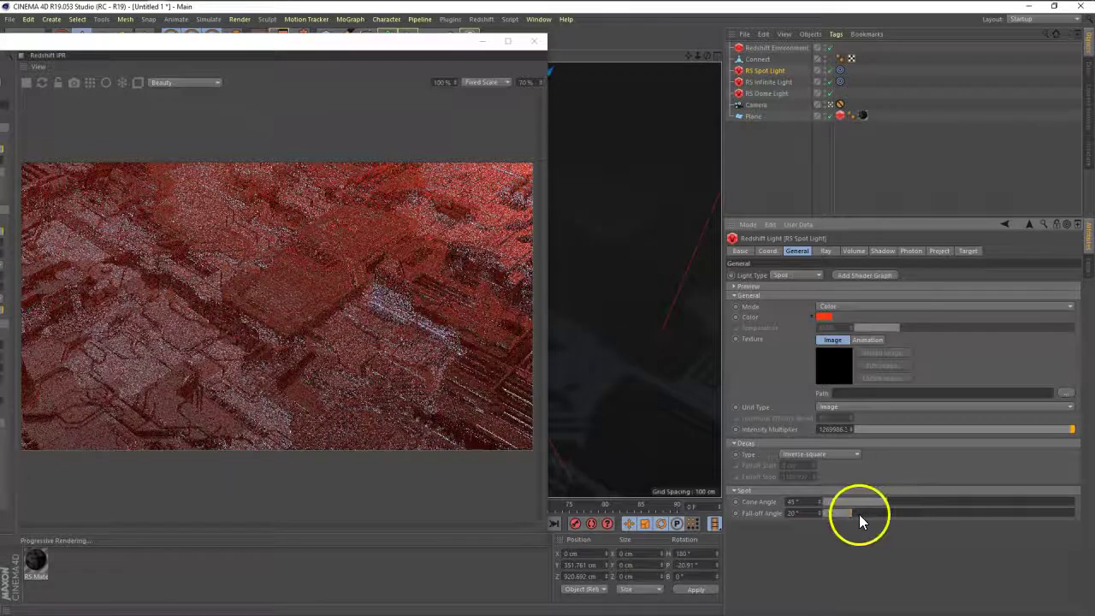
pyautogui.moveTo(846, 517); pyautogui.dragTo(866, 519)
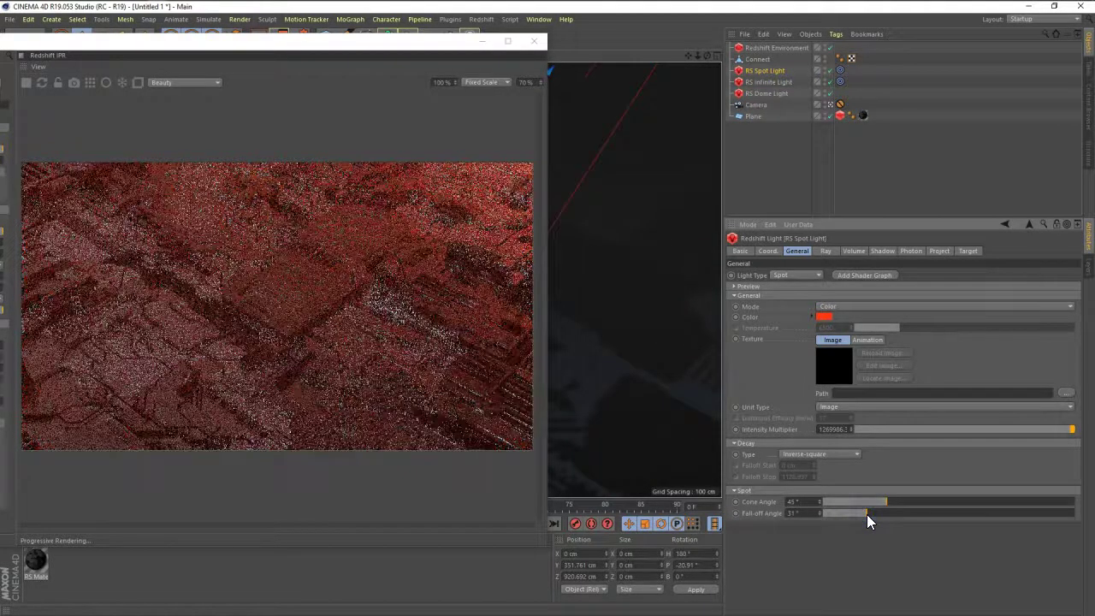
pyautogui.click(191, 106)
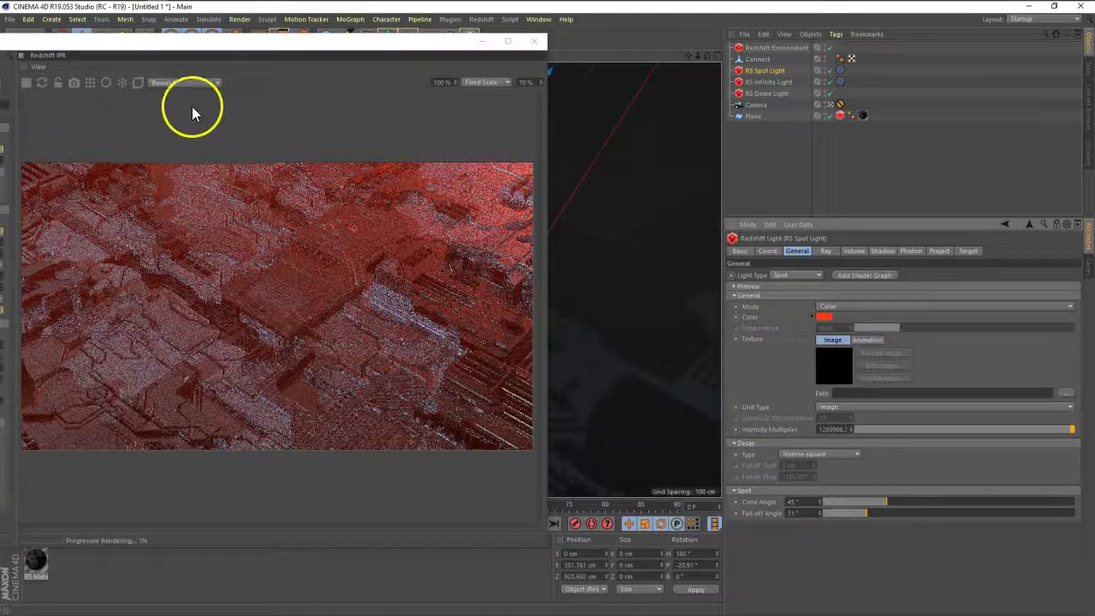